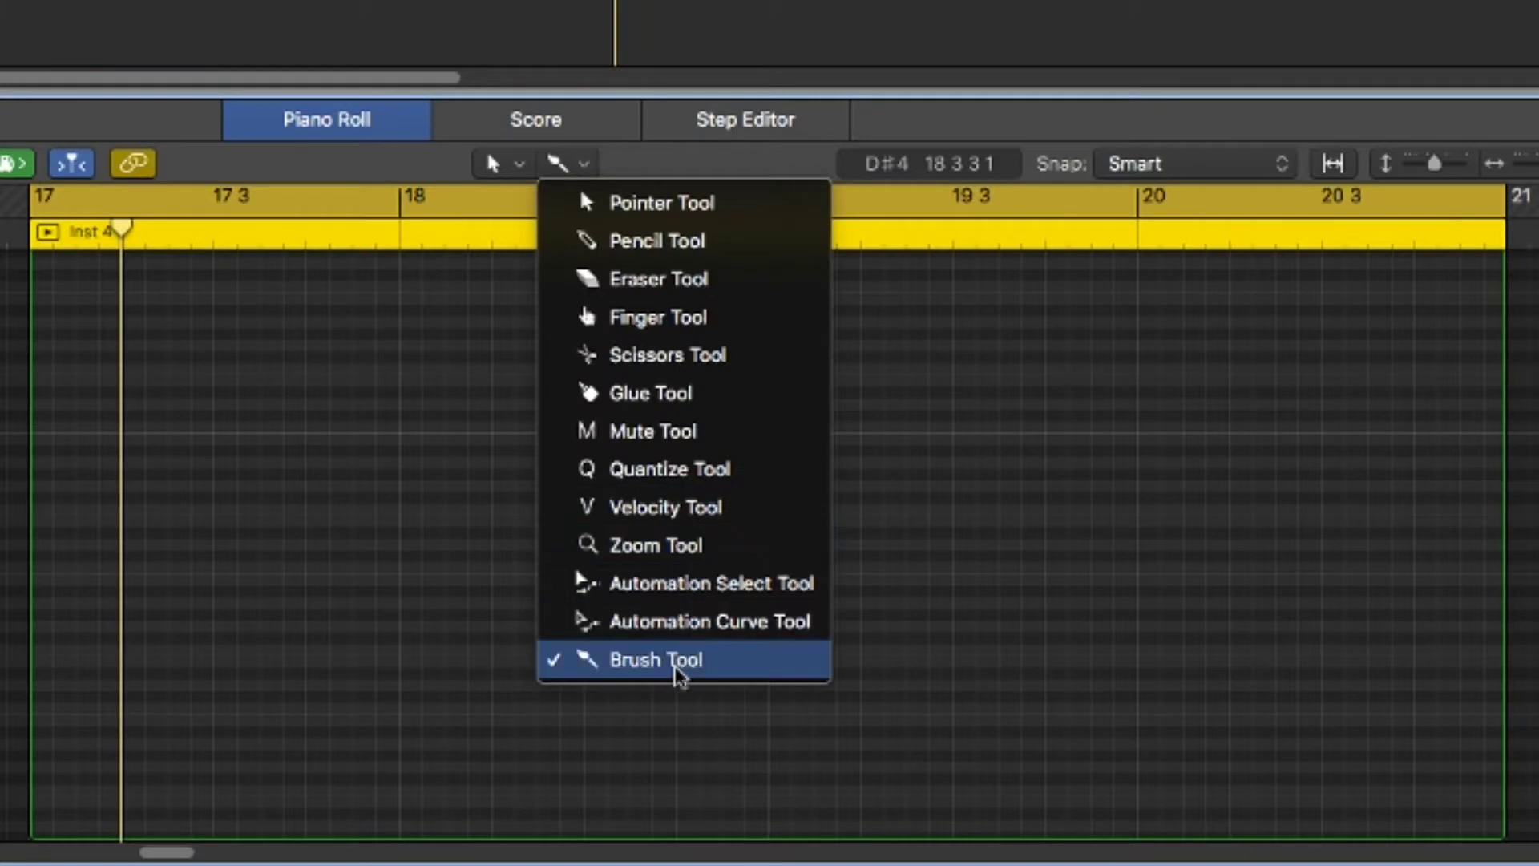
Step: Paint a sixteenth D3 note at the start of bar 17 with the Brush Tool and raise its Note Velocity to 127
click(677, 664)
click(42, 405)
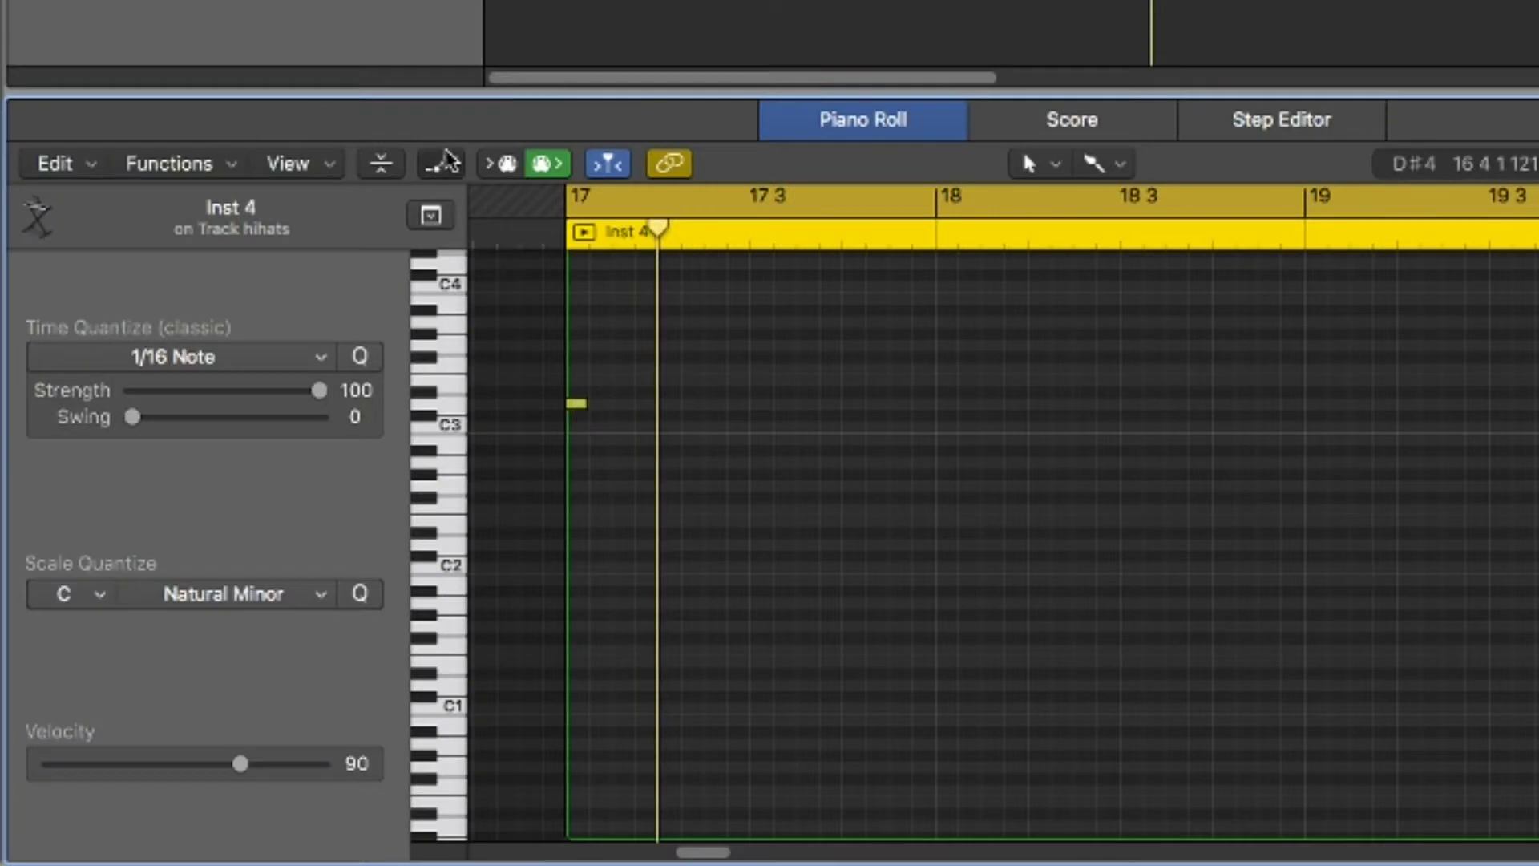
click(443, 161)
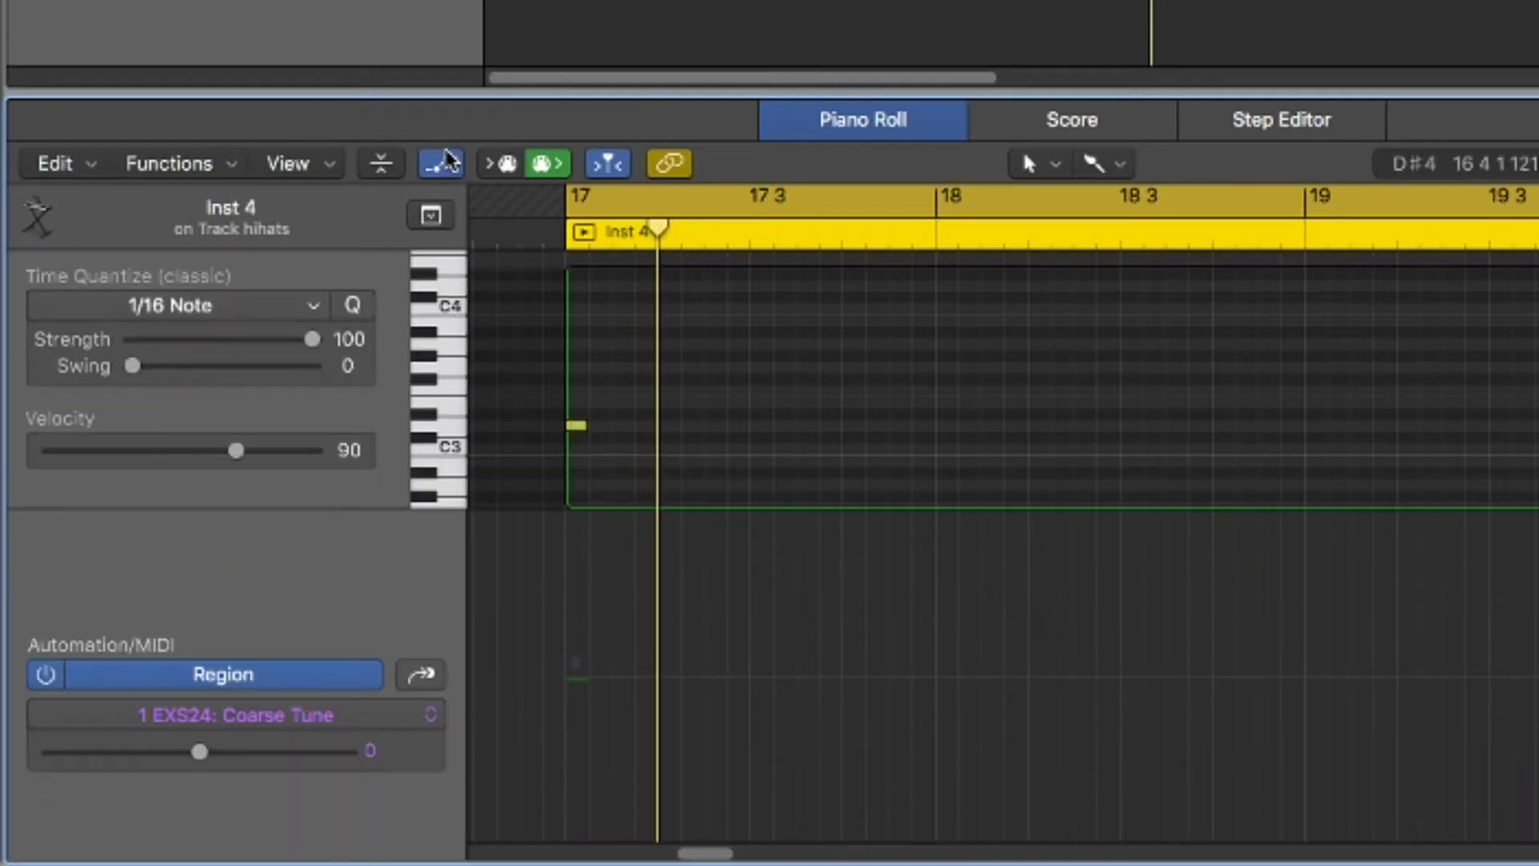
click(293, 716)
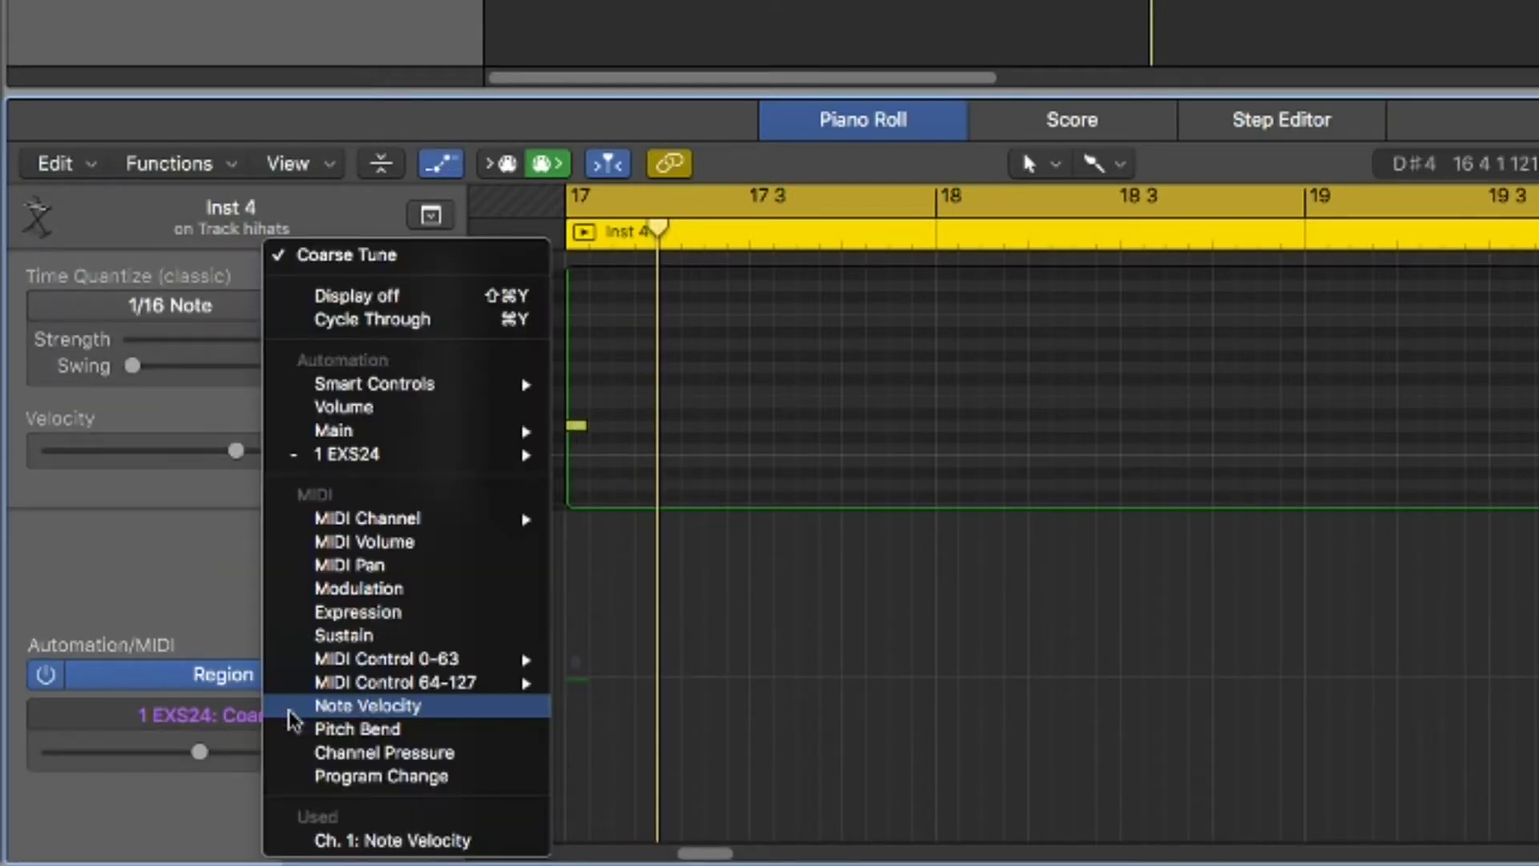
click(325, 707)
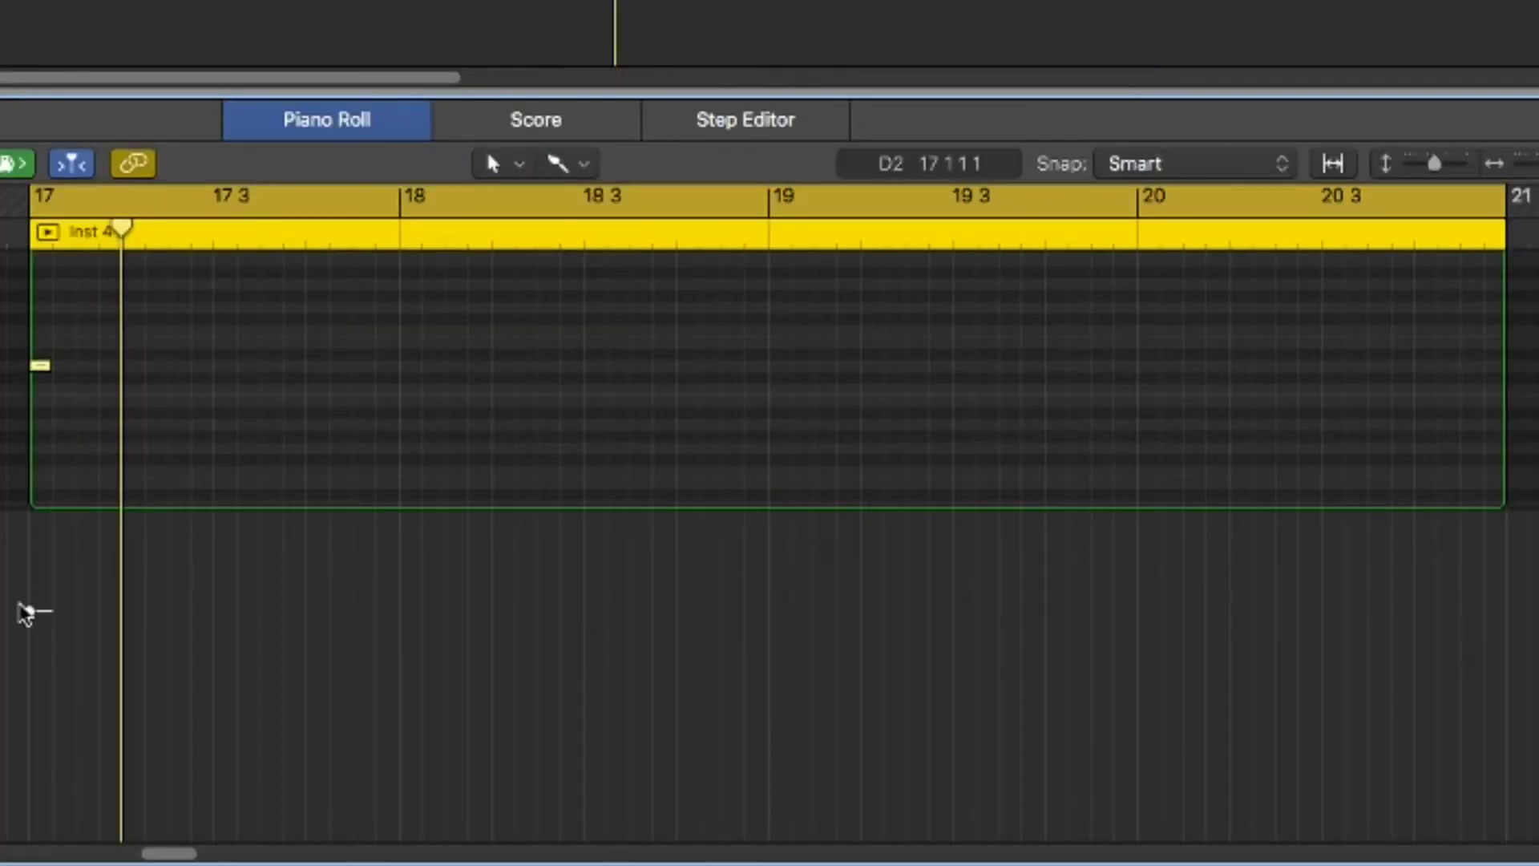
drag(27, 614, 32, 515)
Step: Fill the rest of bar 17's first beat with three sixteenth D3 notes, alternating velocities 90 and 127, and hide the automation area
super+click(65, 367)
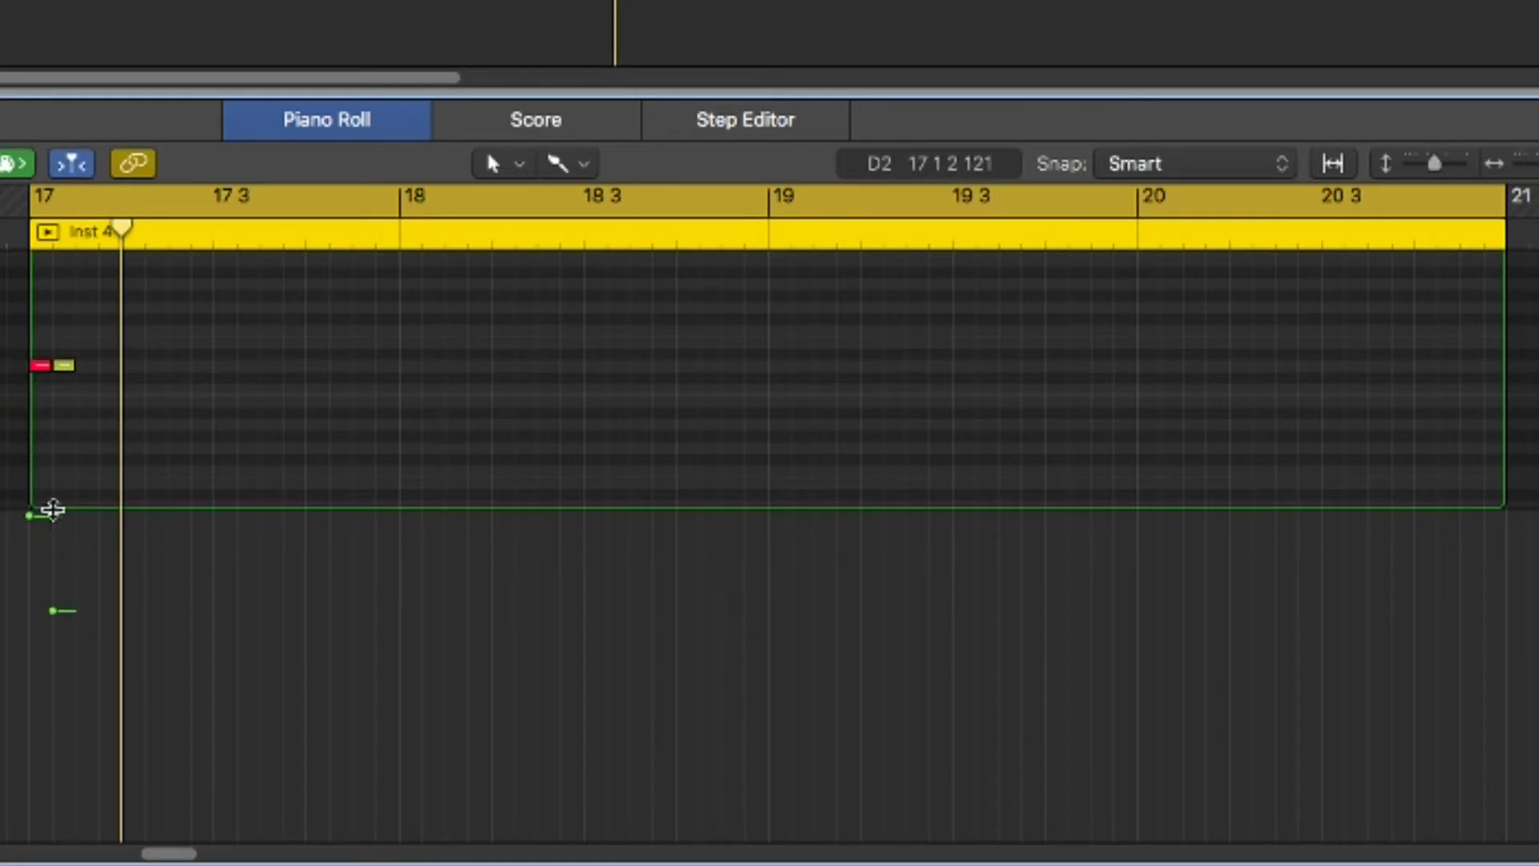
mouse_move(90, 387)
mouse_down()
mouse_move(32, 360)
mouse_move(89, 369)
mouse_up()
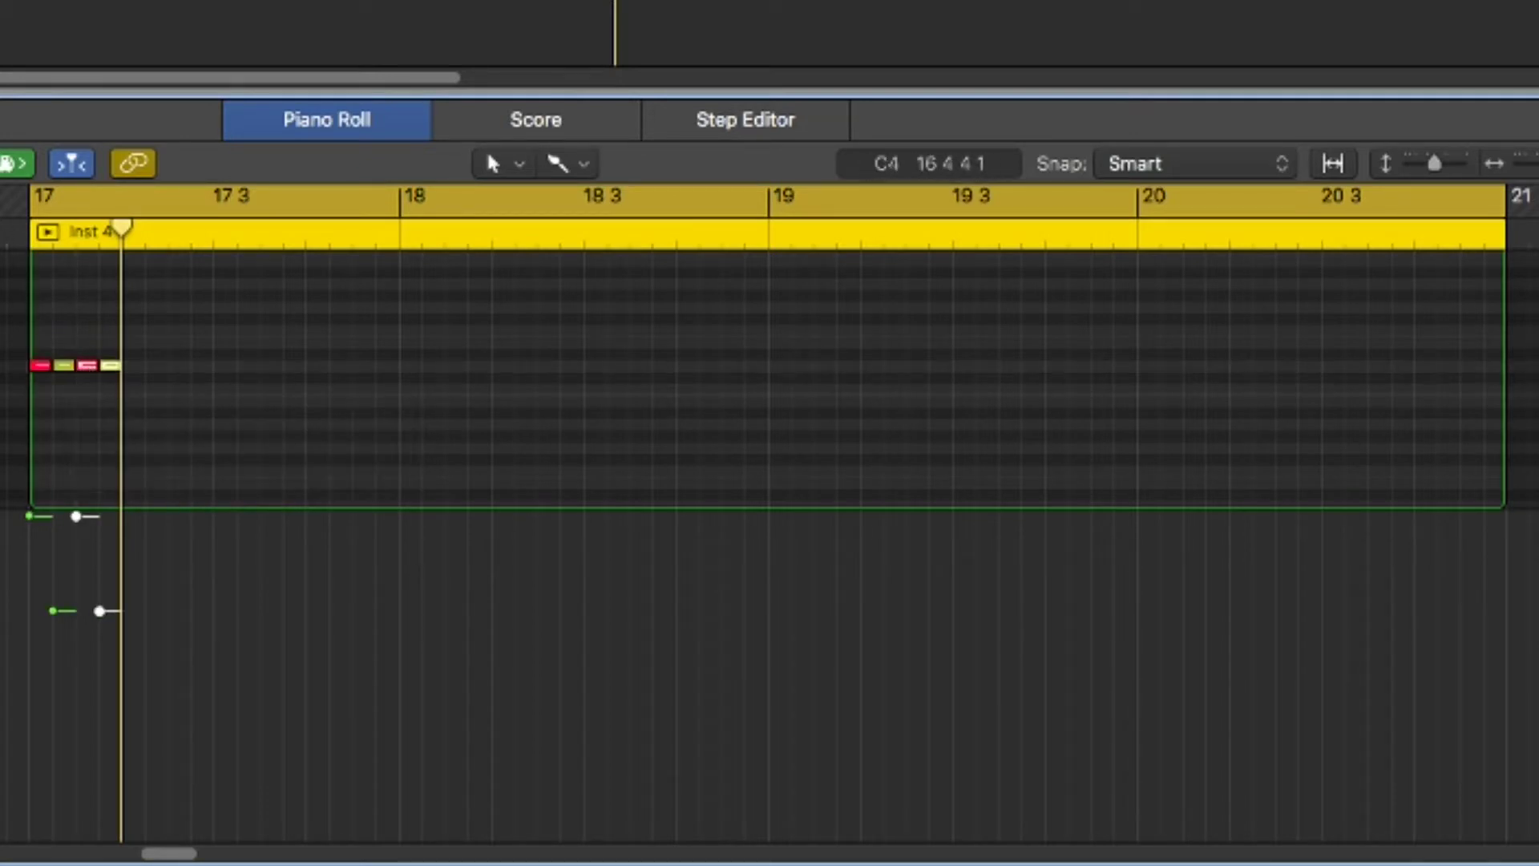
key(a)
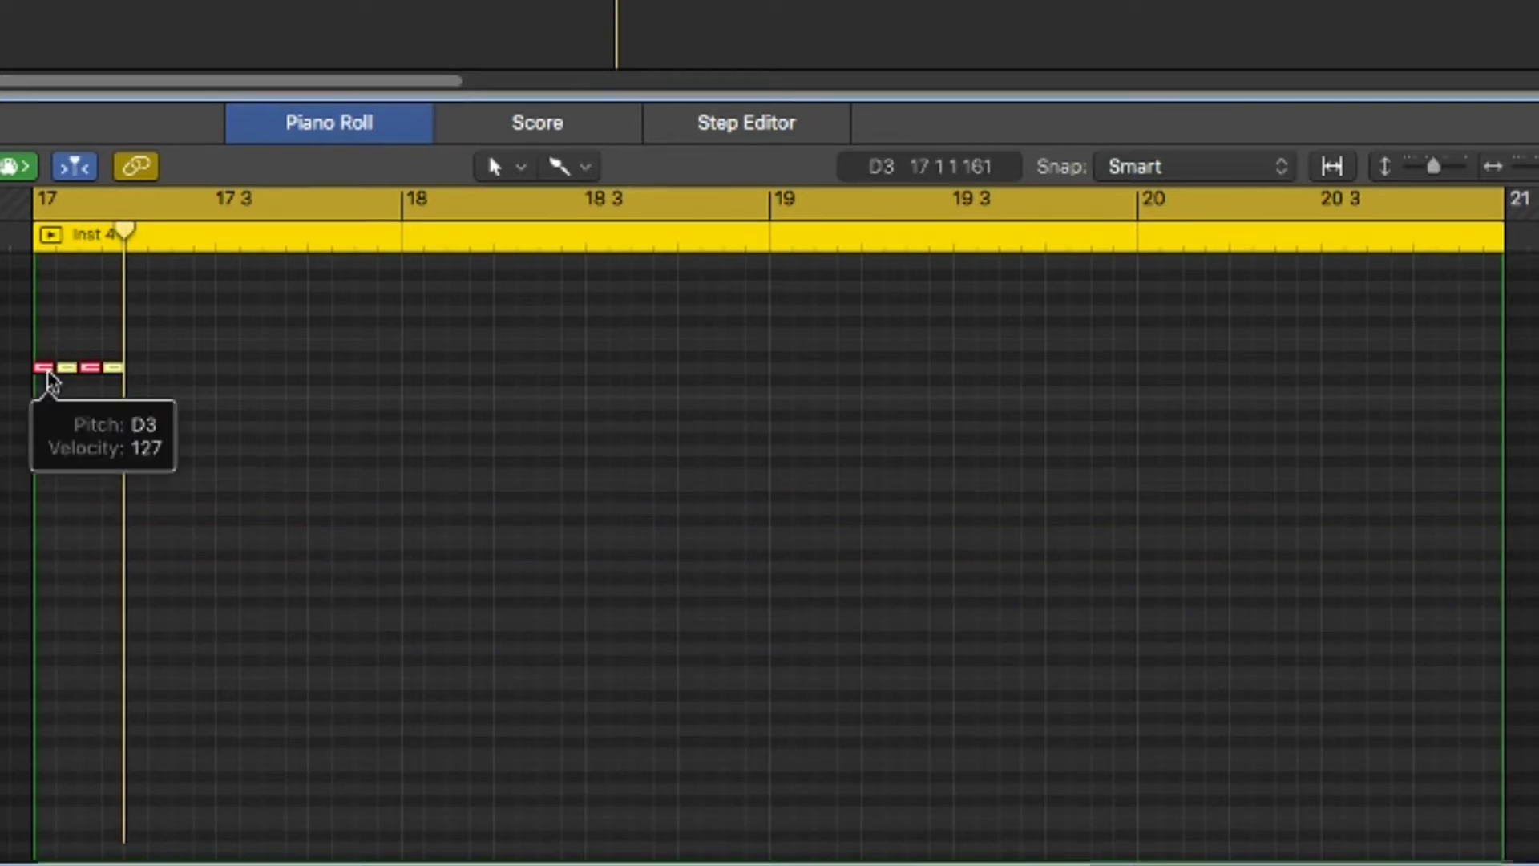
Step: Repeat the four-note hi-hat group until it fills the region up to bar 21, and play the pattern
key(super+r)
key(super+r)
key(super+r)
key(super+r)
key(super+r)
key(super+r)
key(super+r)
key(super+r)
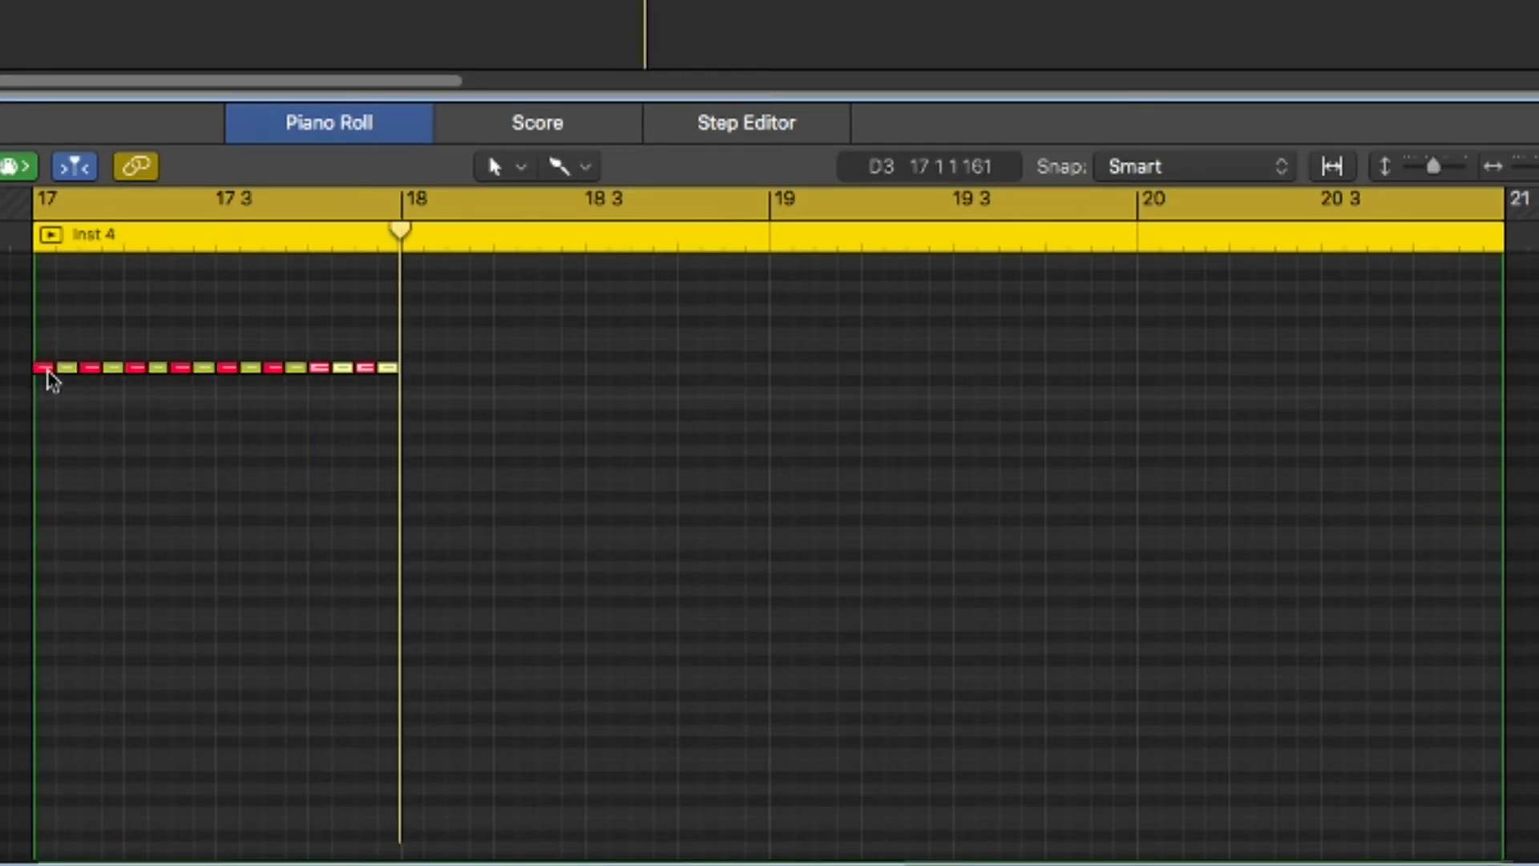
key(super+r)
key(super+r)
key(super+r)
key(super+r)
key(super+r)
key(super+r)
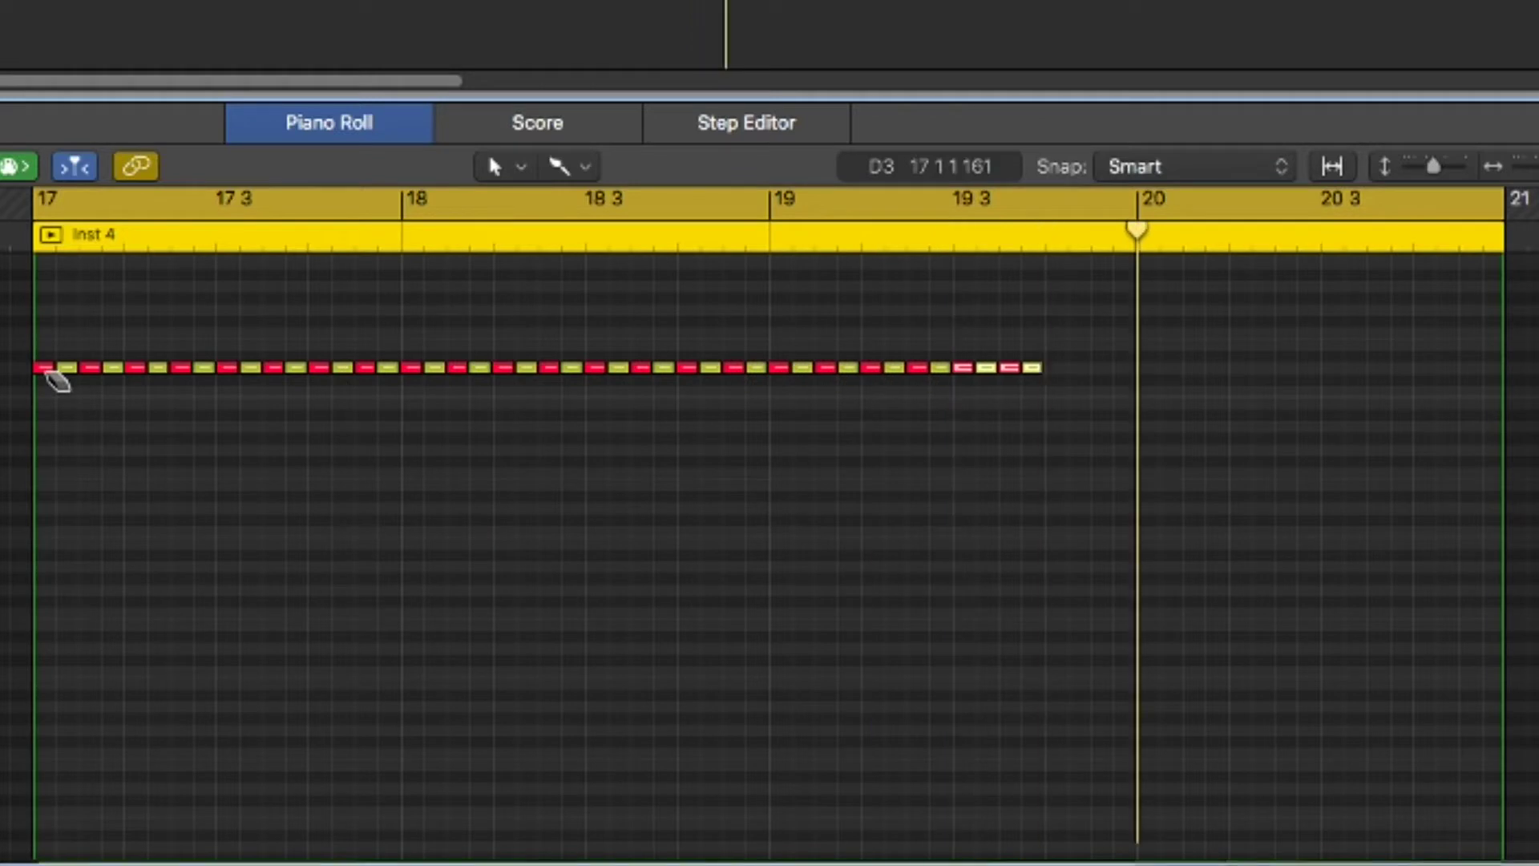
key(super+r)
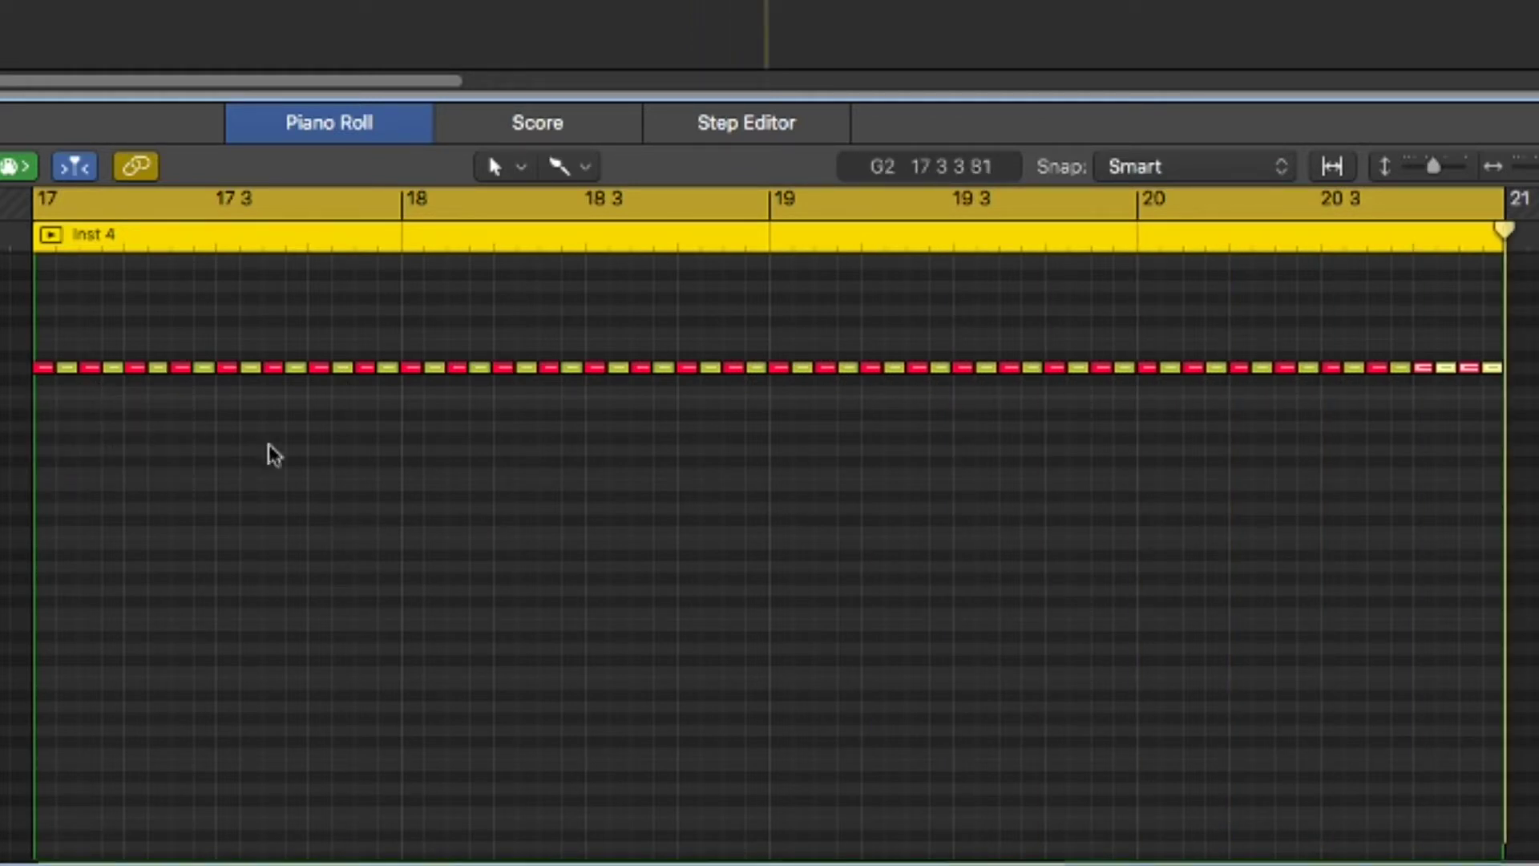
key(Return)
key(space)
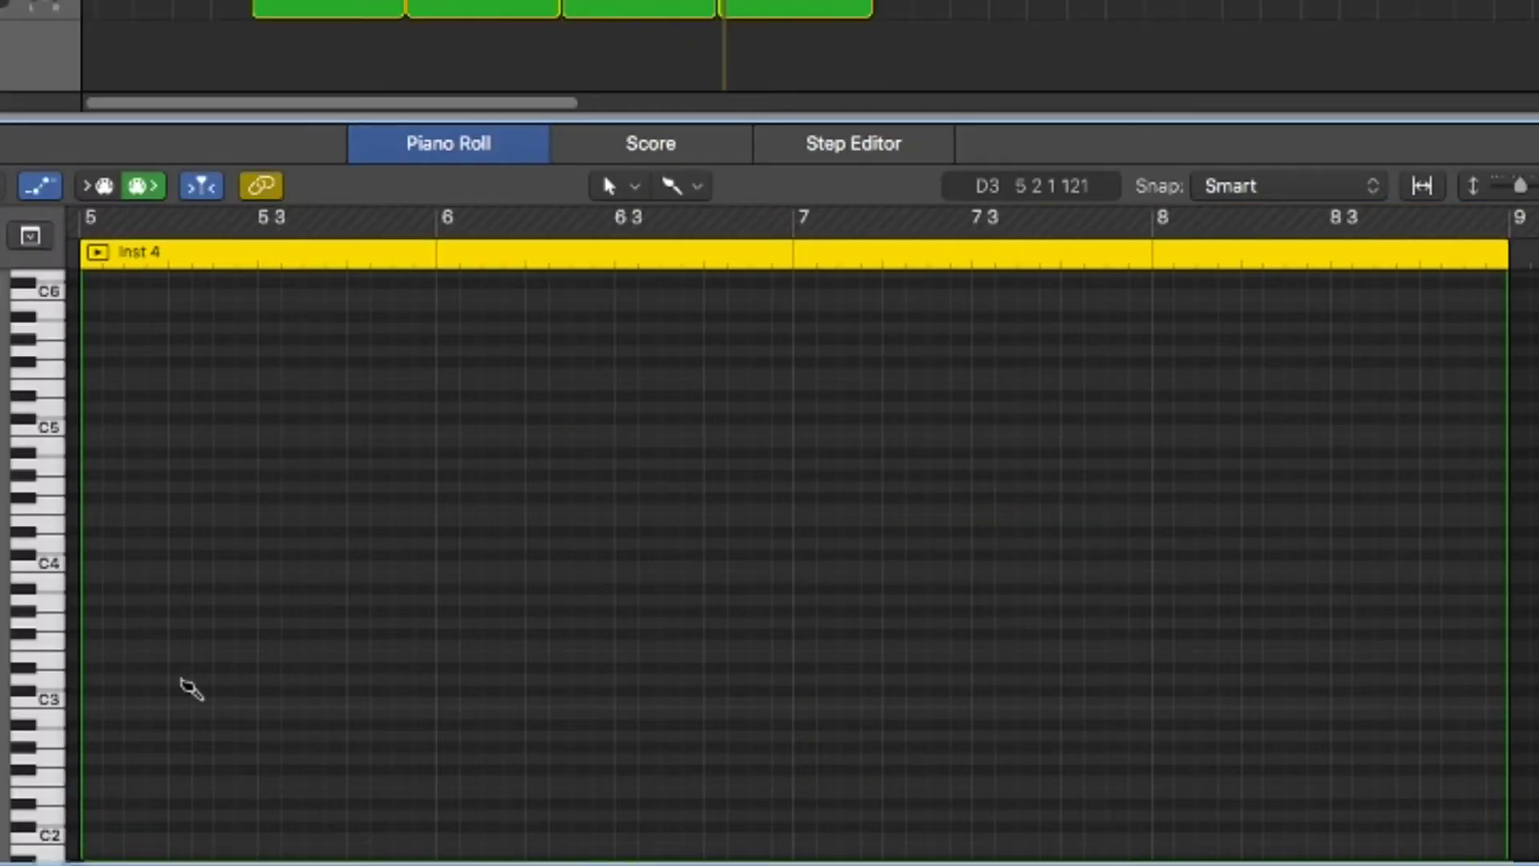
Step: Paint quarter-length D3 clap notes on beats 2 and 4 of bar 5 and raise both to maximum velocity
click(183, 680)
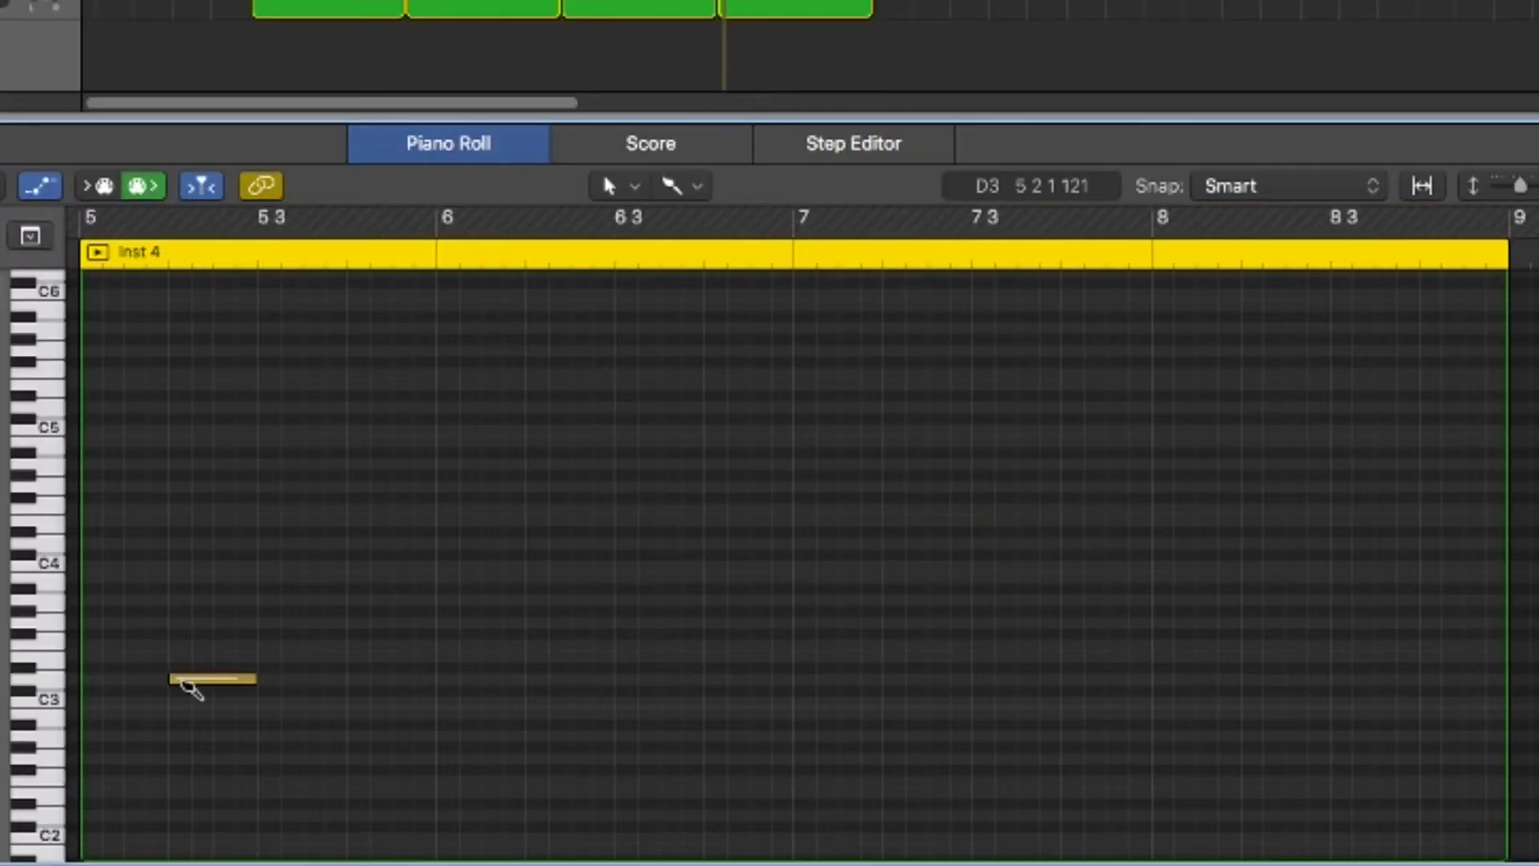
click(369, 681)
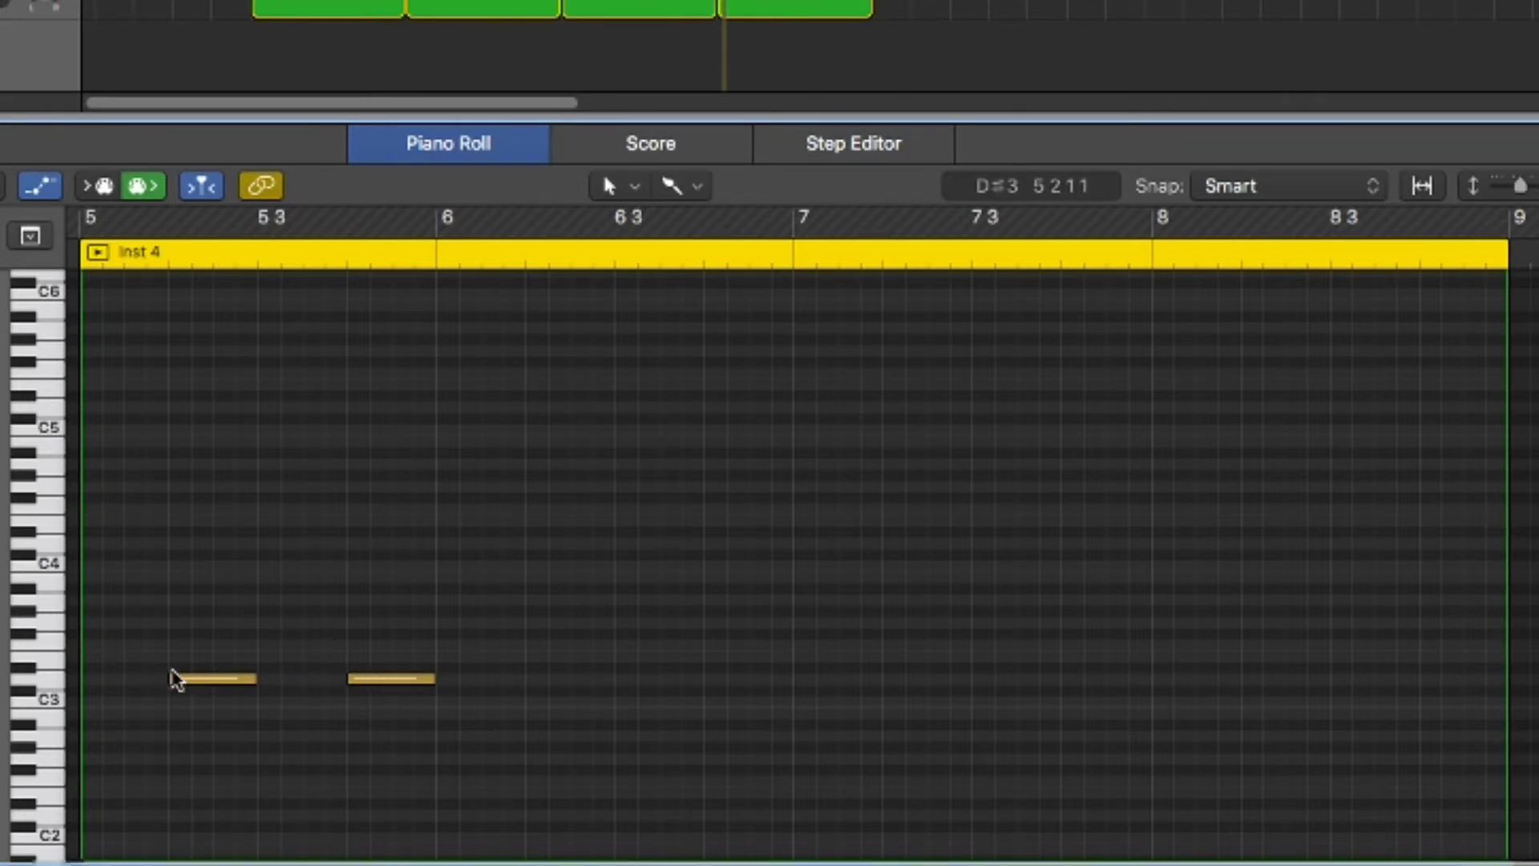
click(176, 679)
drag(0, 721, 4, 722)
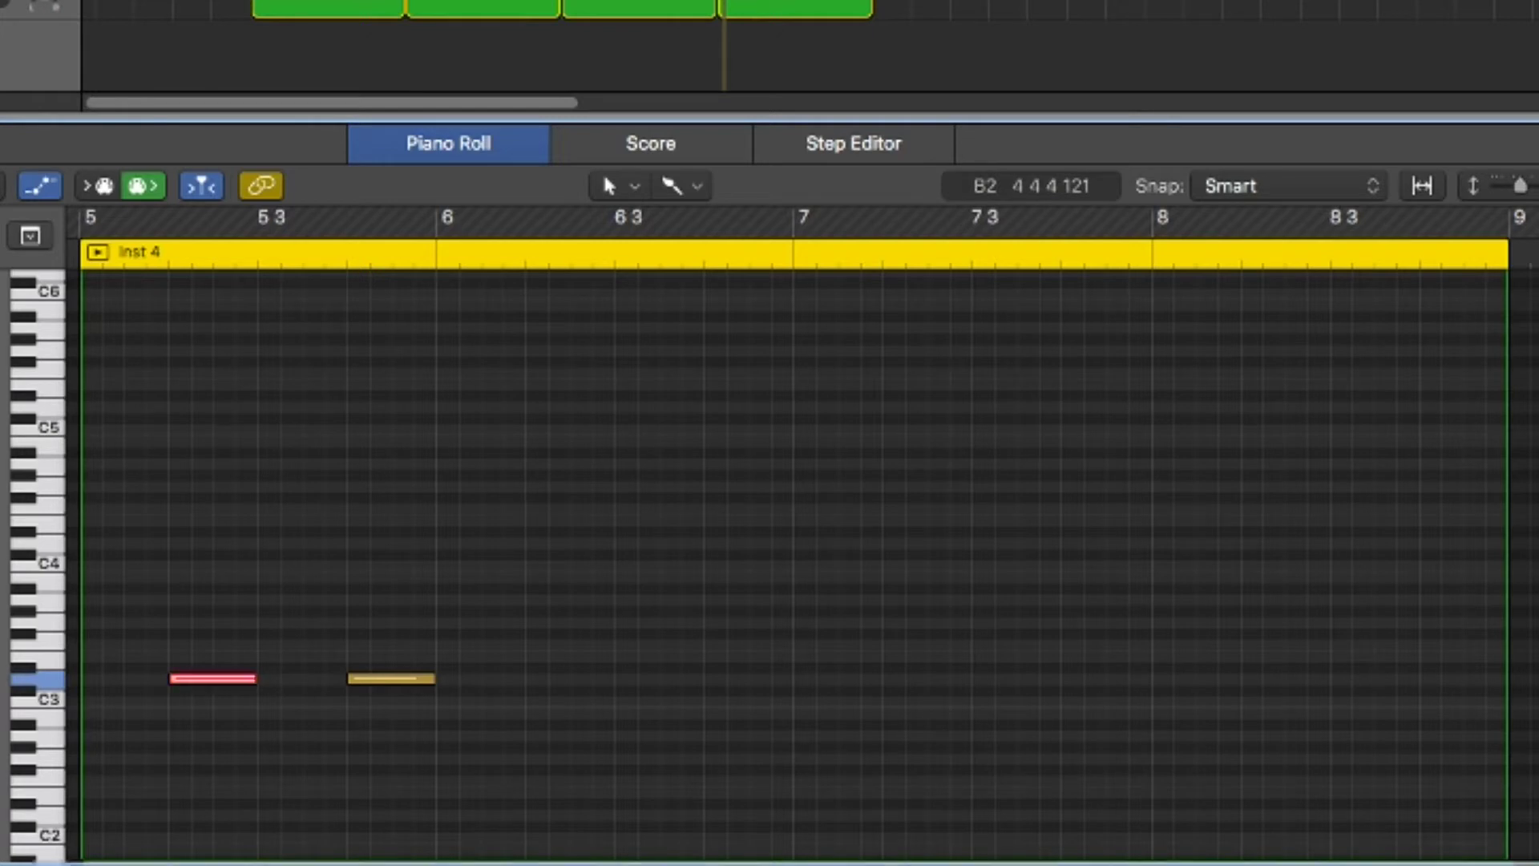
click(384, 676)
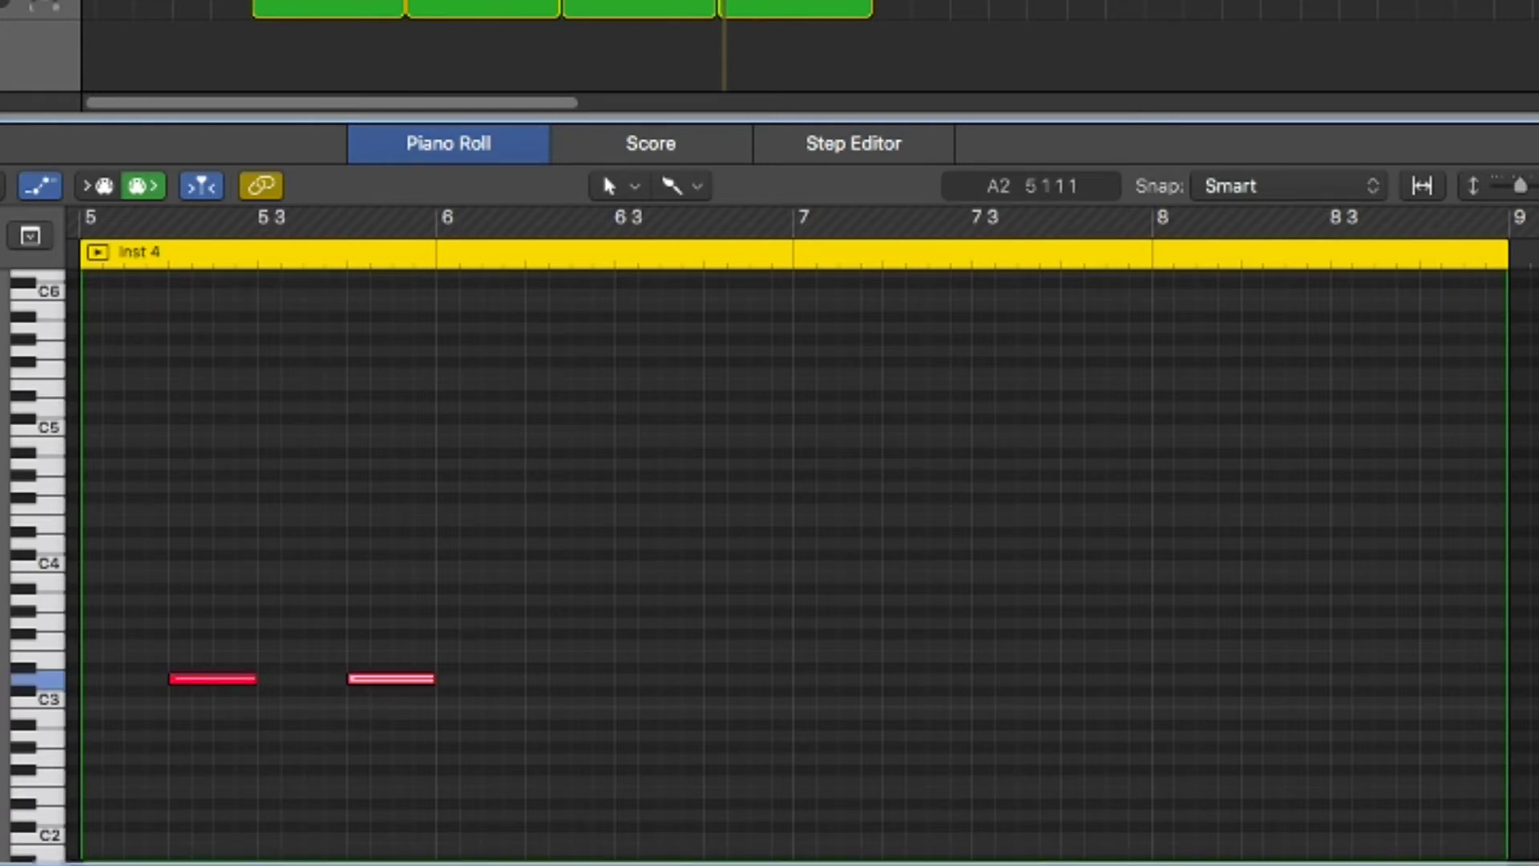
Step: Continue the clap with matching D3 notes on beats 2 and 4 of bars 6 and 7 and beat 2 of bar 8
super+click(550, 679)
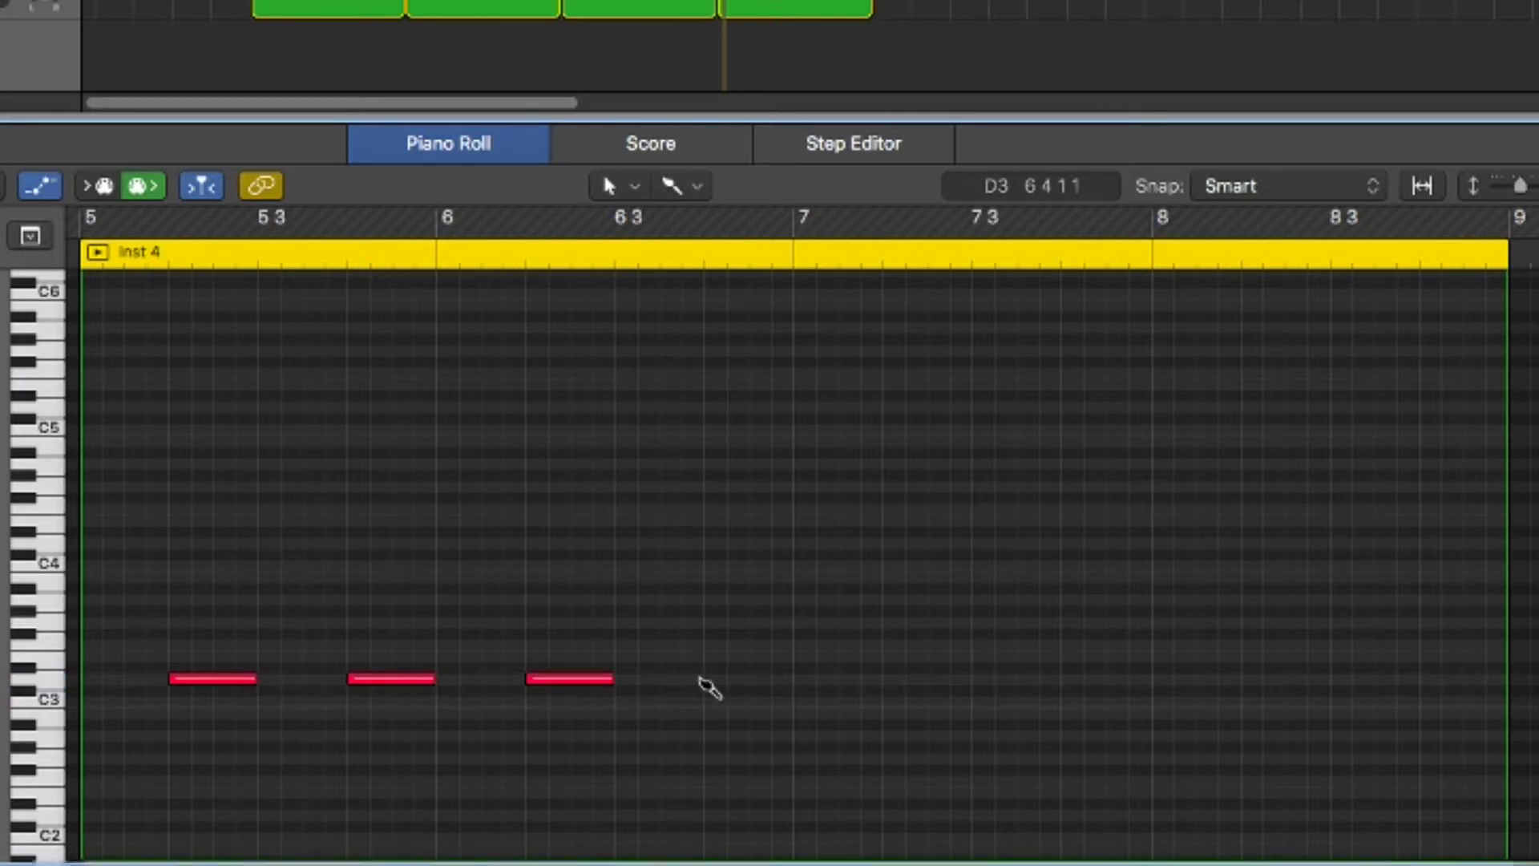
super+click(711, 681)
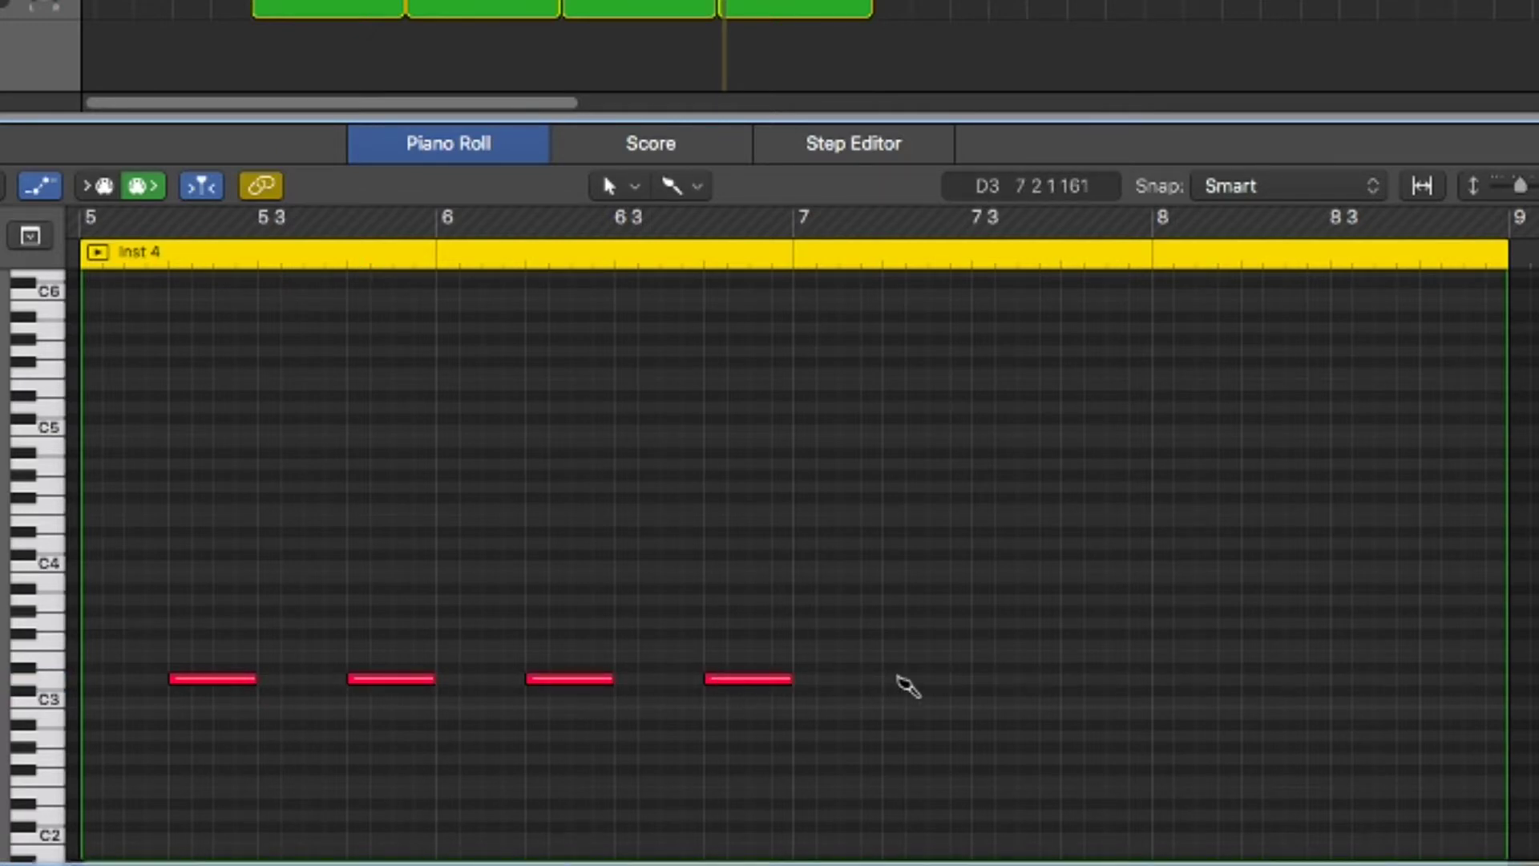
super+click(900, 679)
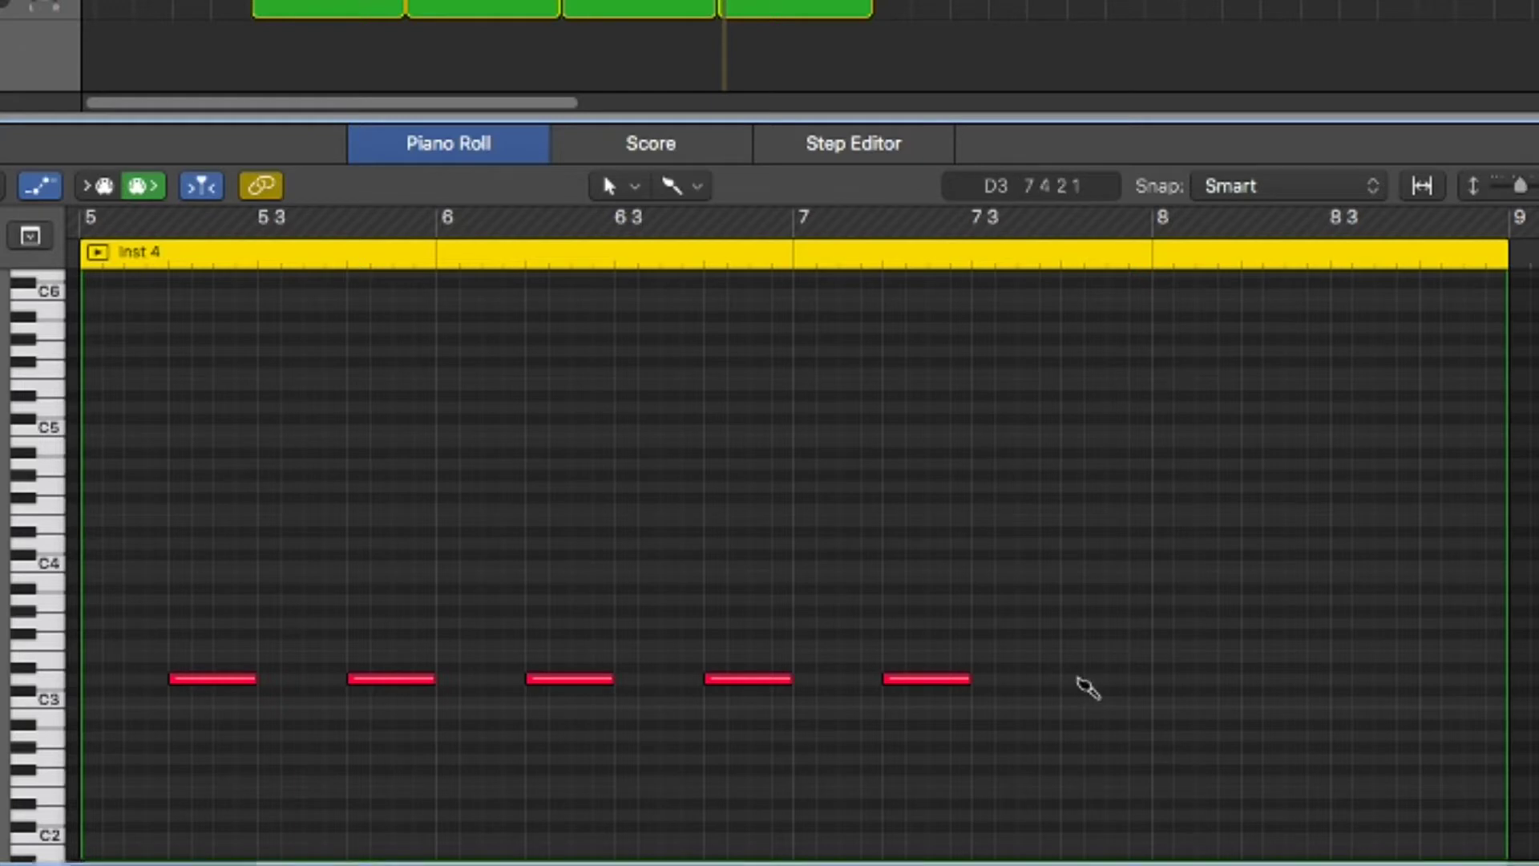
super+click(1080, 682)
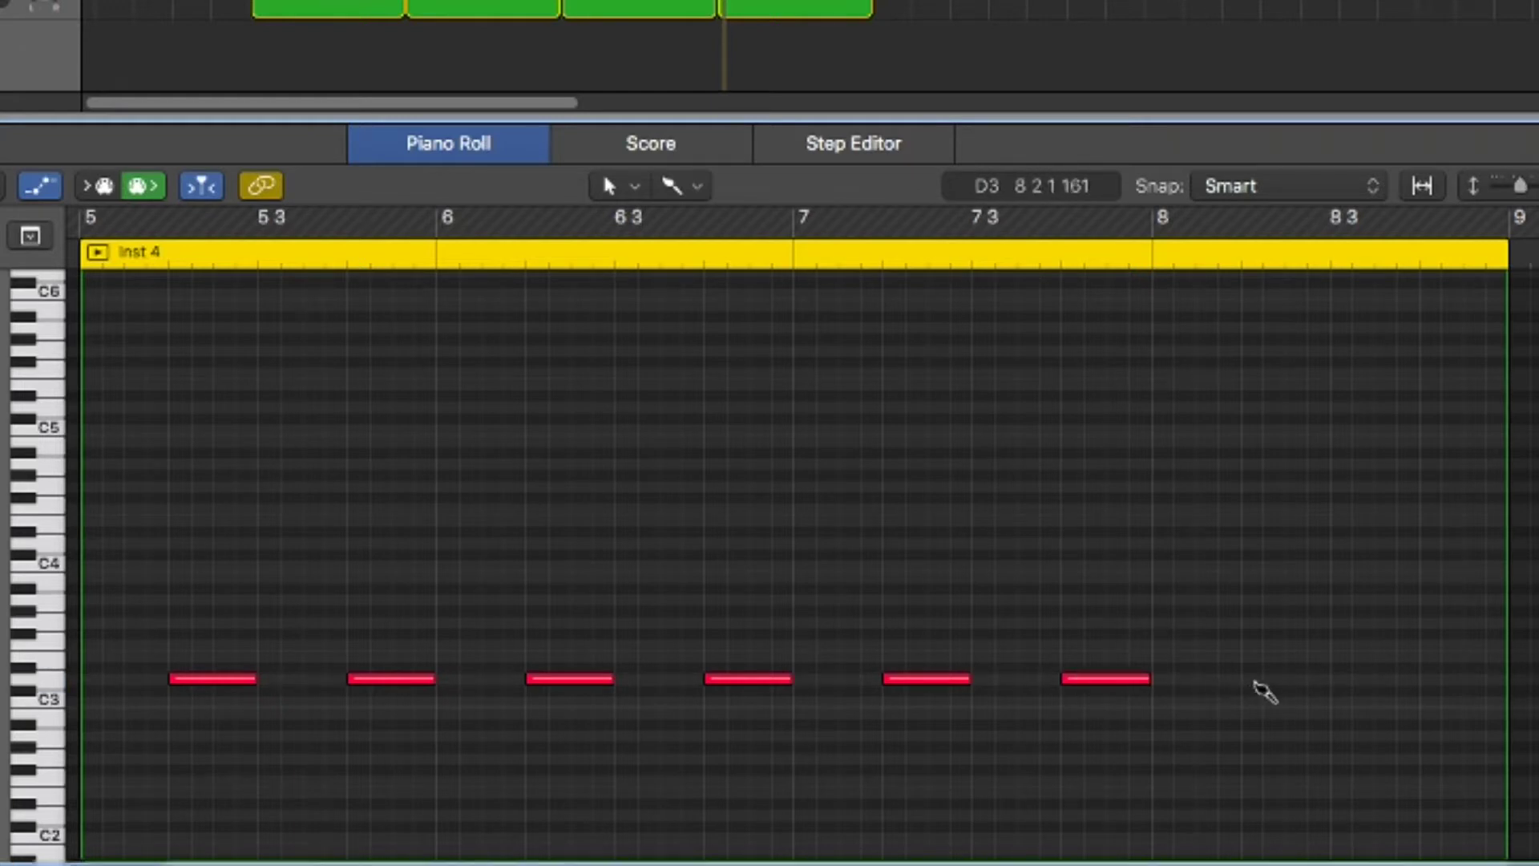
super+click(1263, 681)
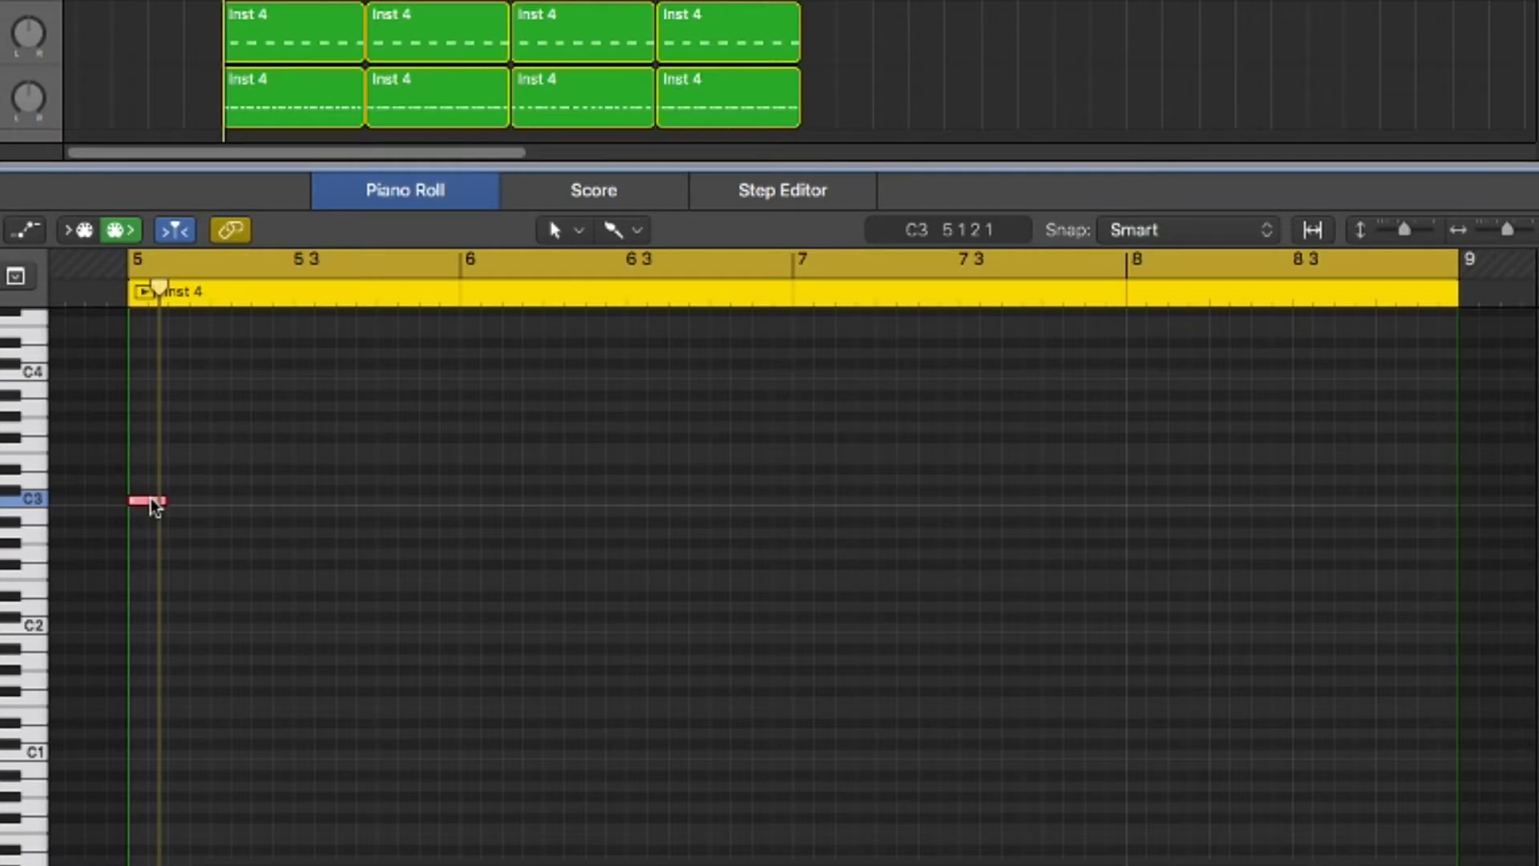
Step: Add a second C3 note in bar 5, trimmed to an eighth note starting at 5 2 3, and play it
click(155, 502)
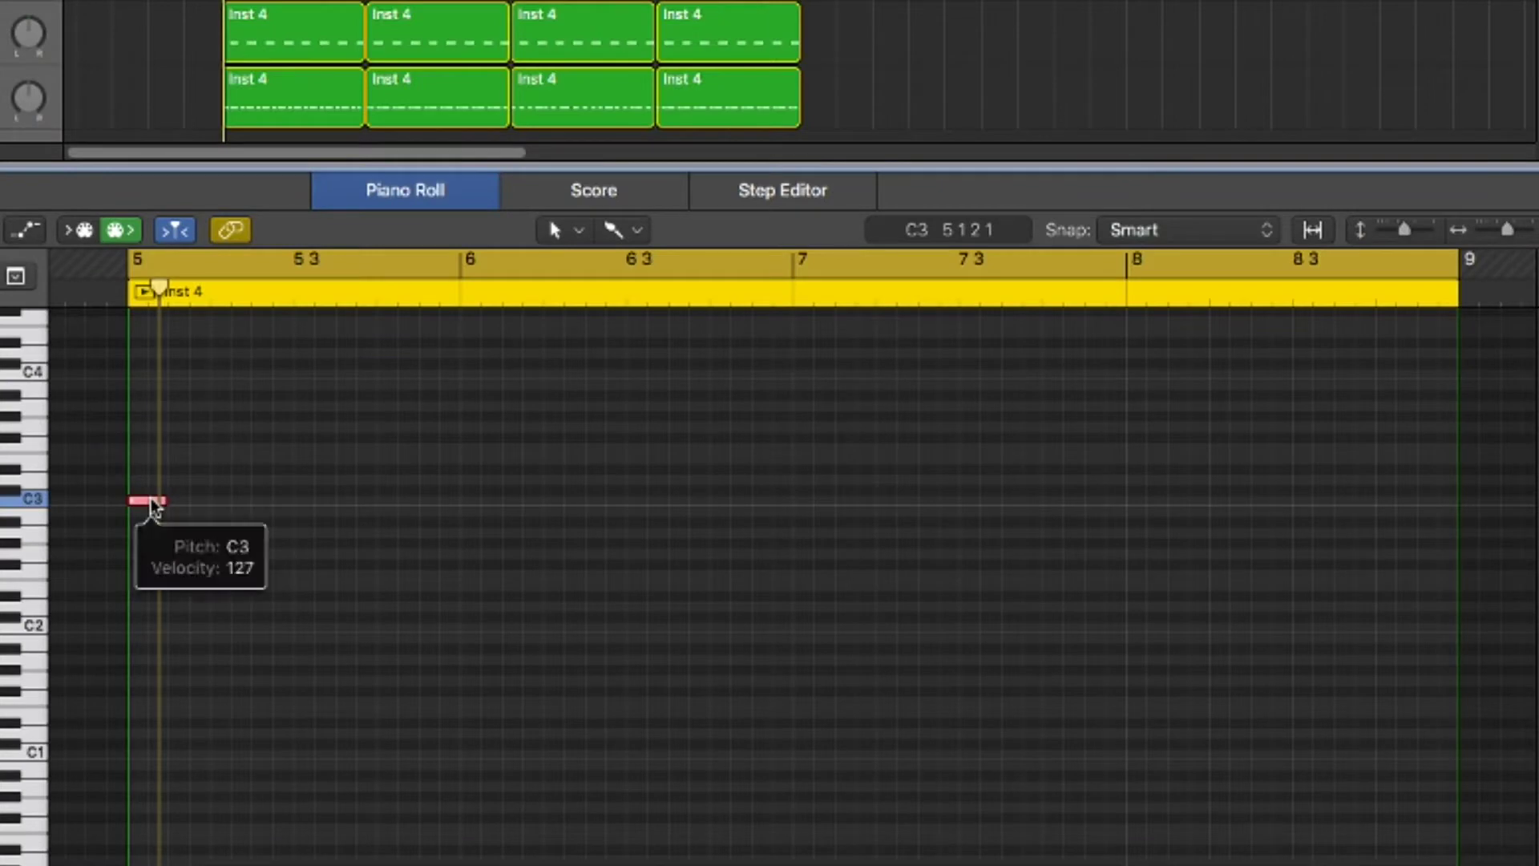
super+click(271, 503)
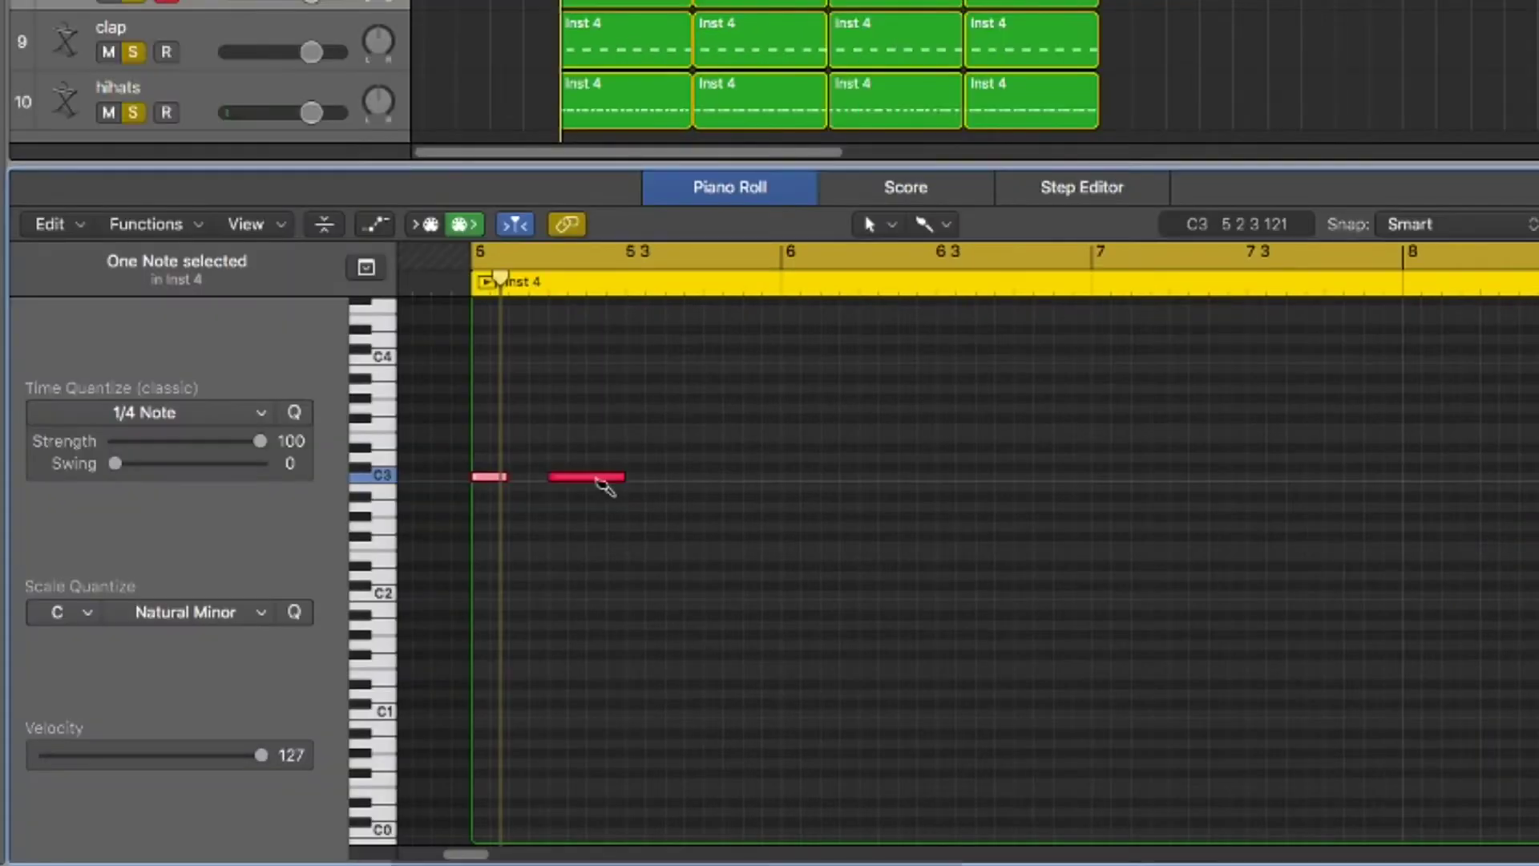
drag(550, 477, 591, 485)
key(space)
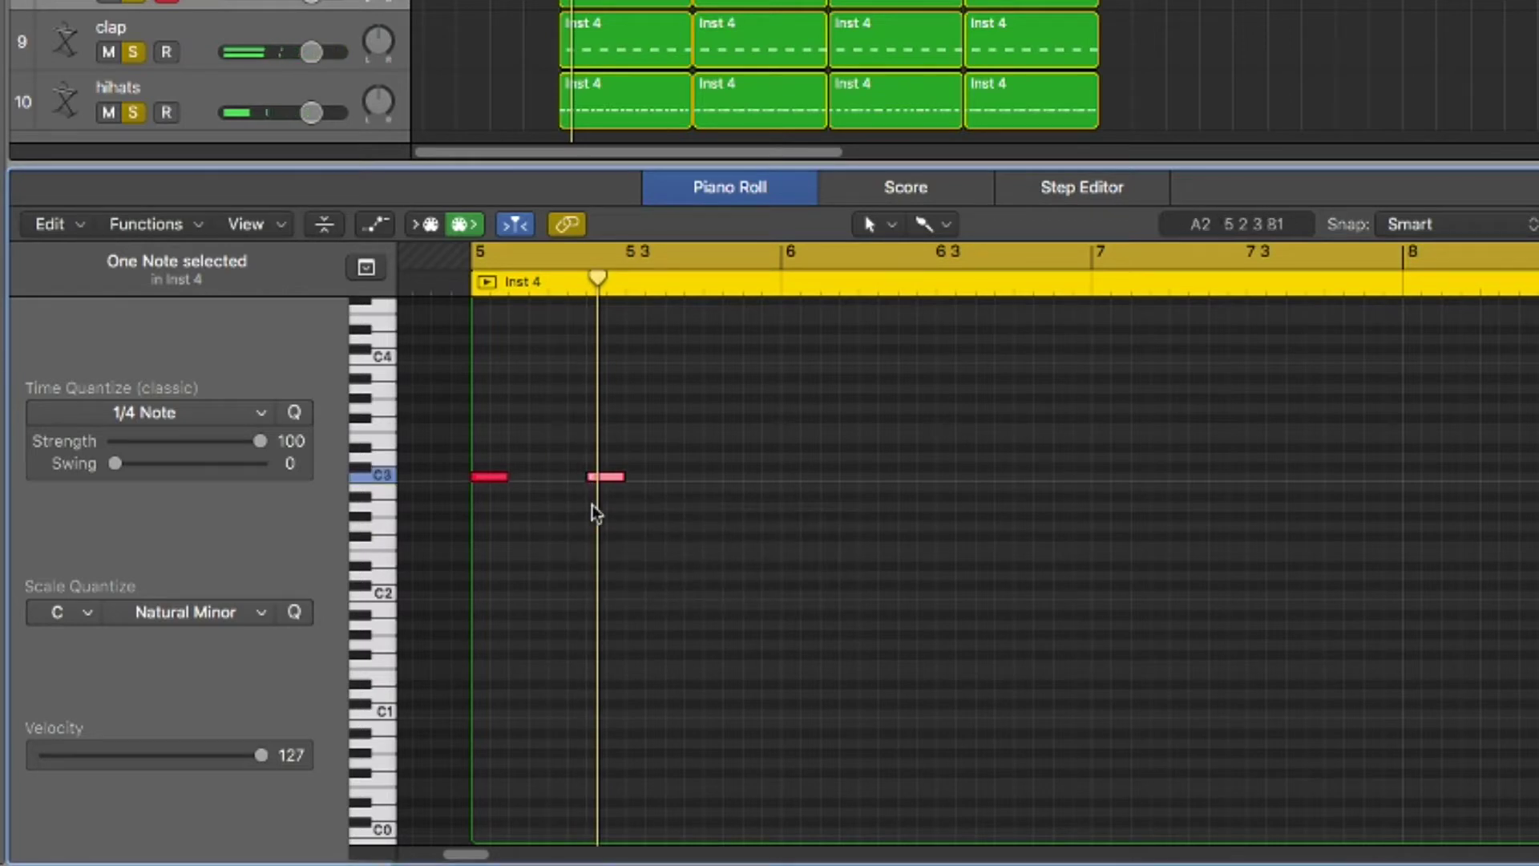
Step: Set the time quantize to eighth notes and add C3 notes at 5 3 3, 5 4 2 and 6 1 1
click(50, 414)
click(118, 499)
key(space)
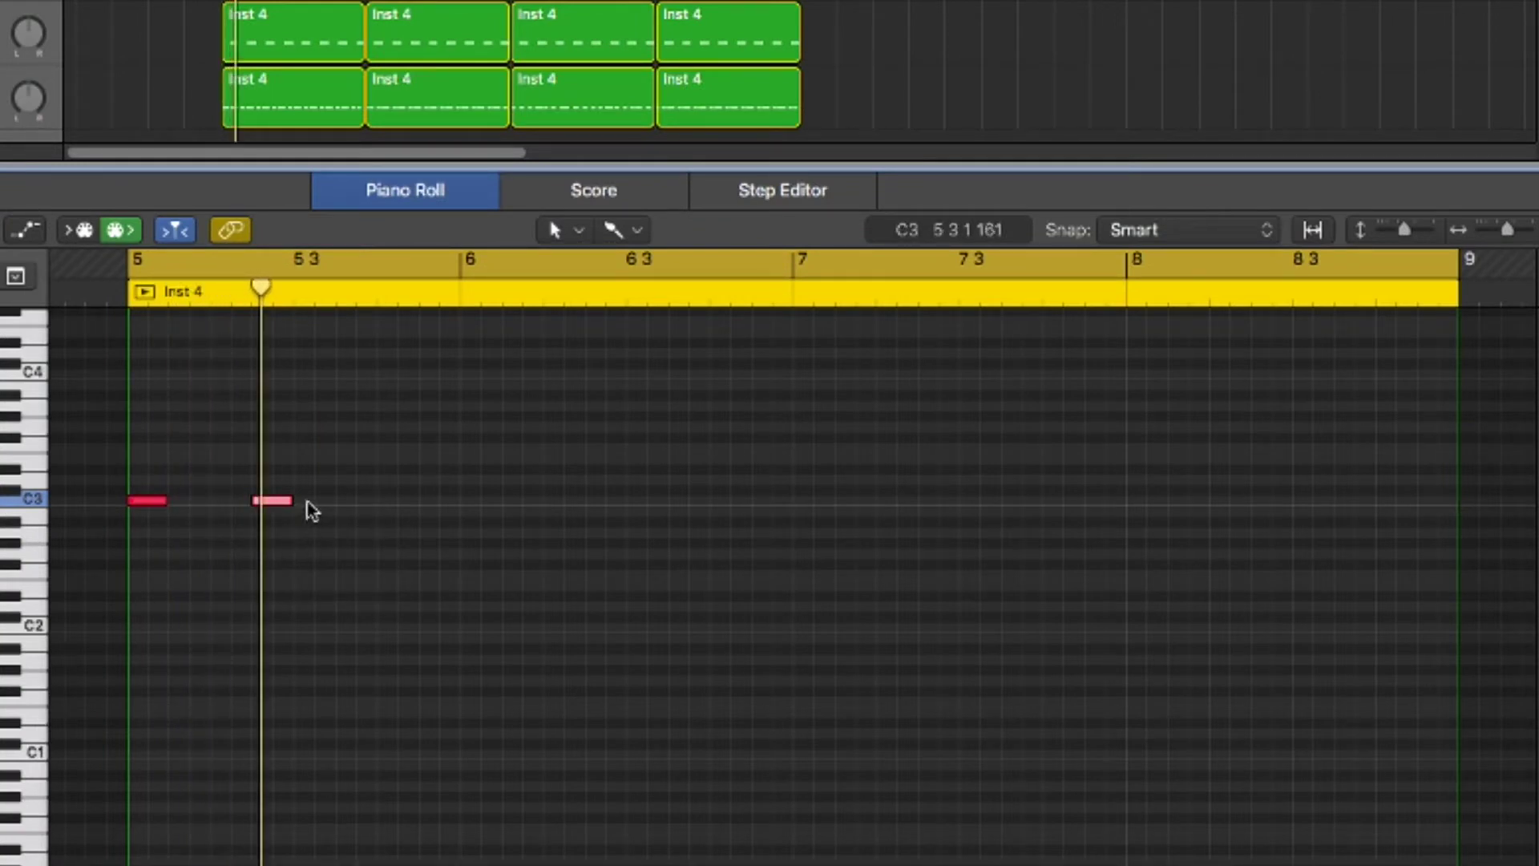
click(360, 502)
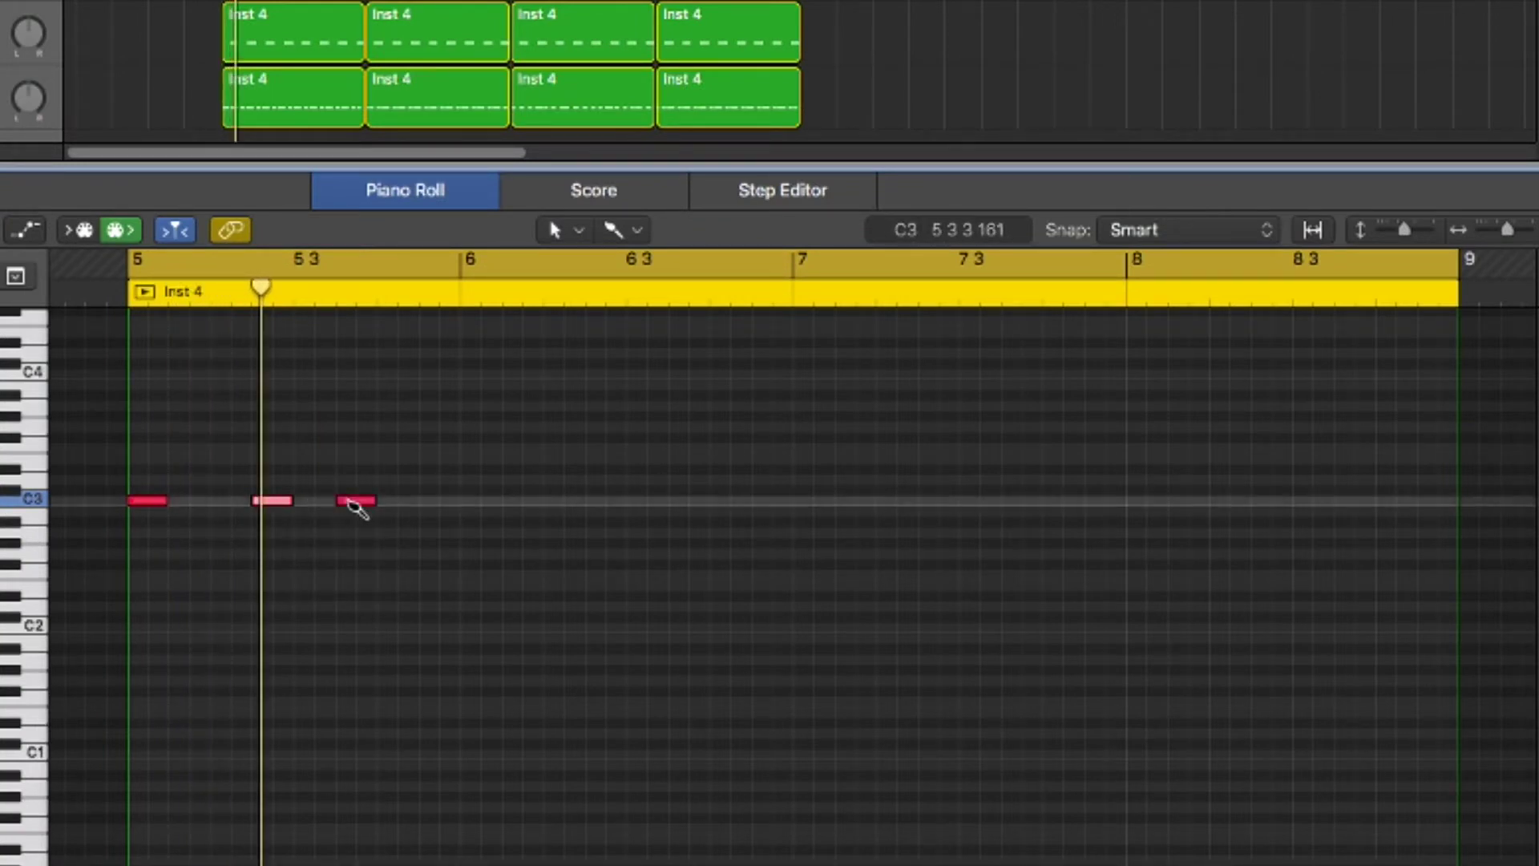
click(366, 505)
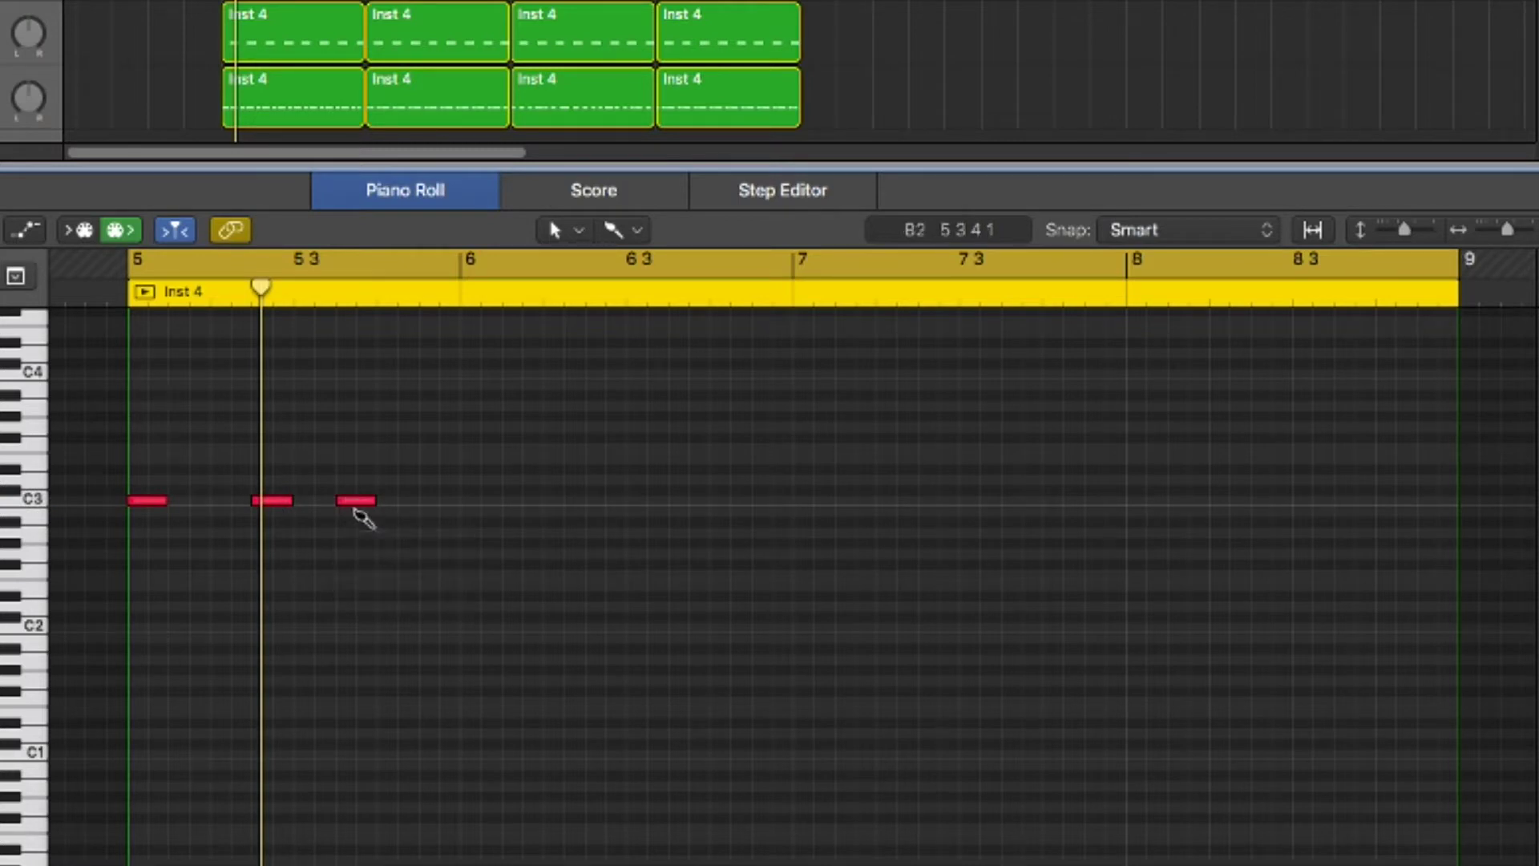
click(411, 503)
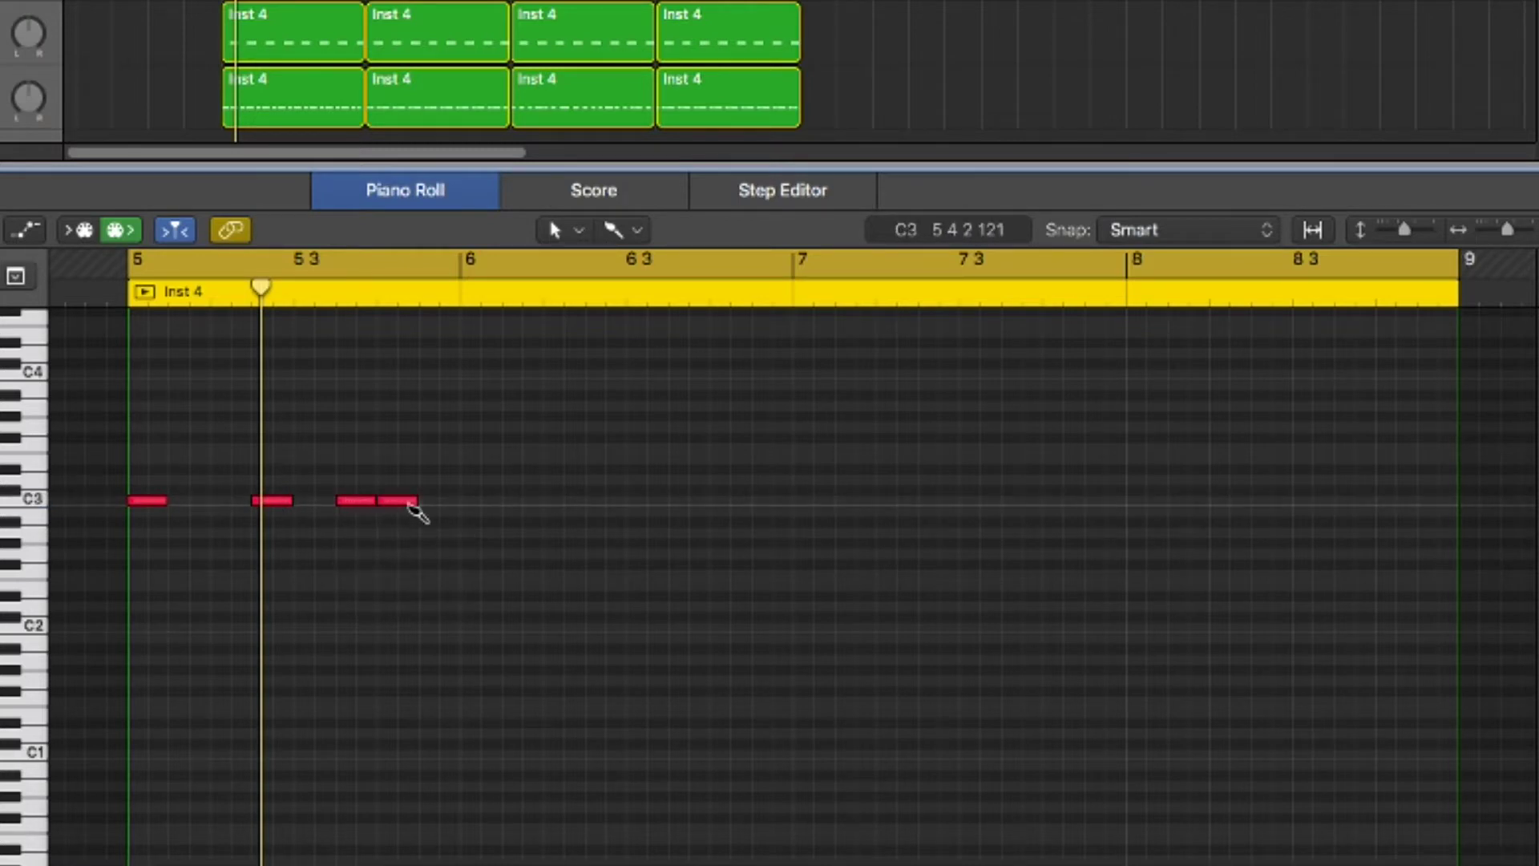
drag(393, 503, 417, 510)
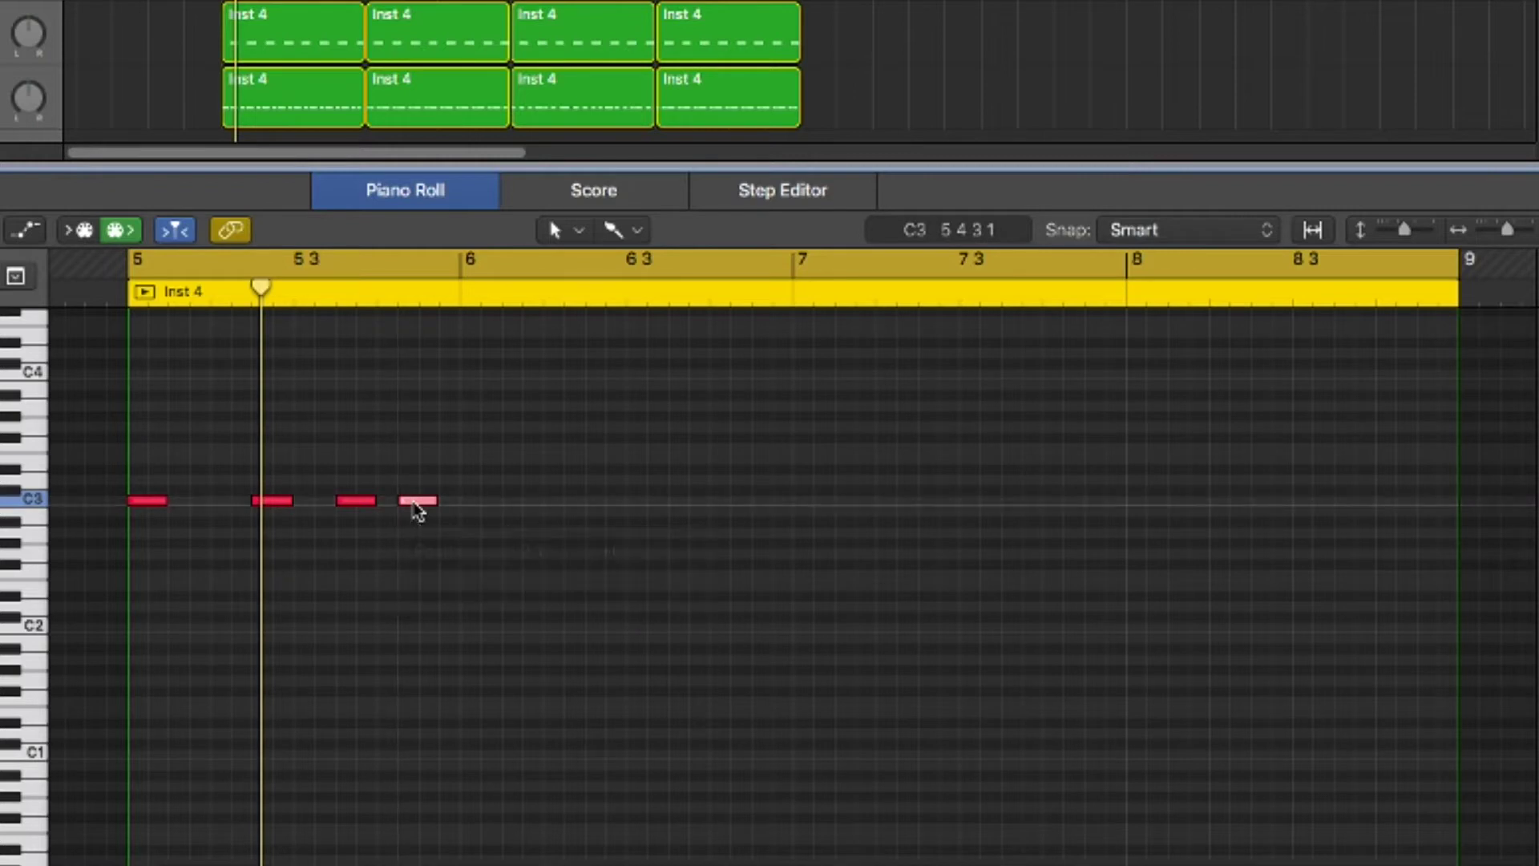
click(465, 505)
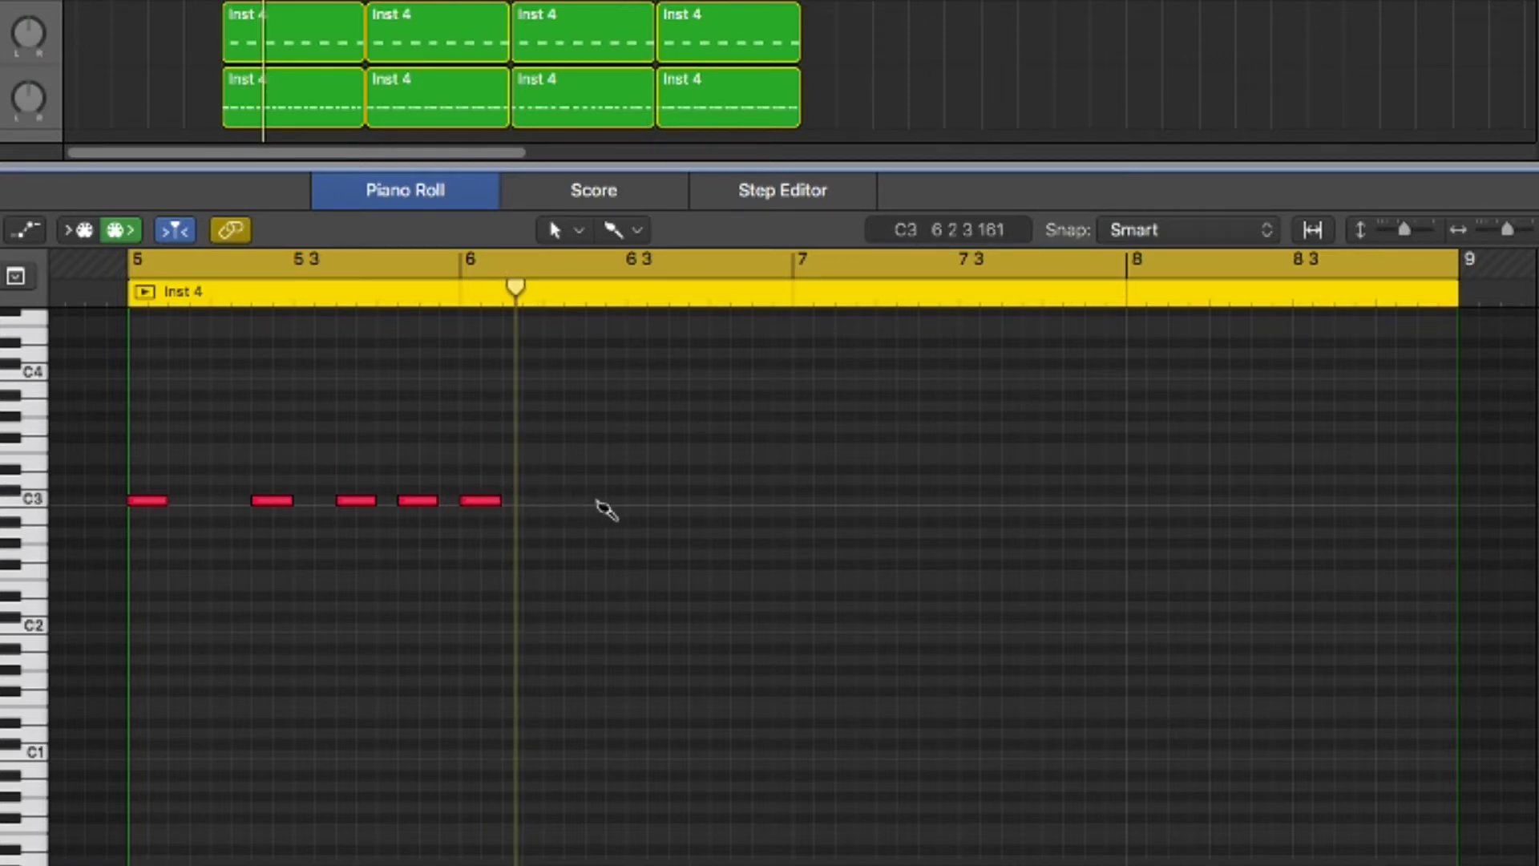
Step: Add eighth-length C3 notes at 6 2 3, 6 3 3 and 6 4 2 in bar 6 and play the pattern
click(598, 504)
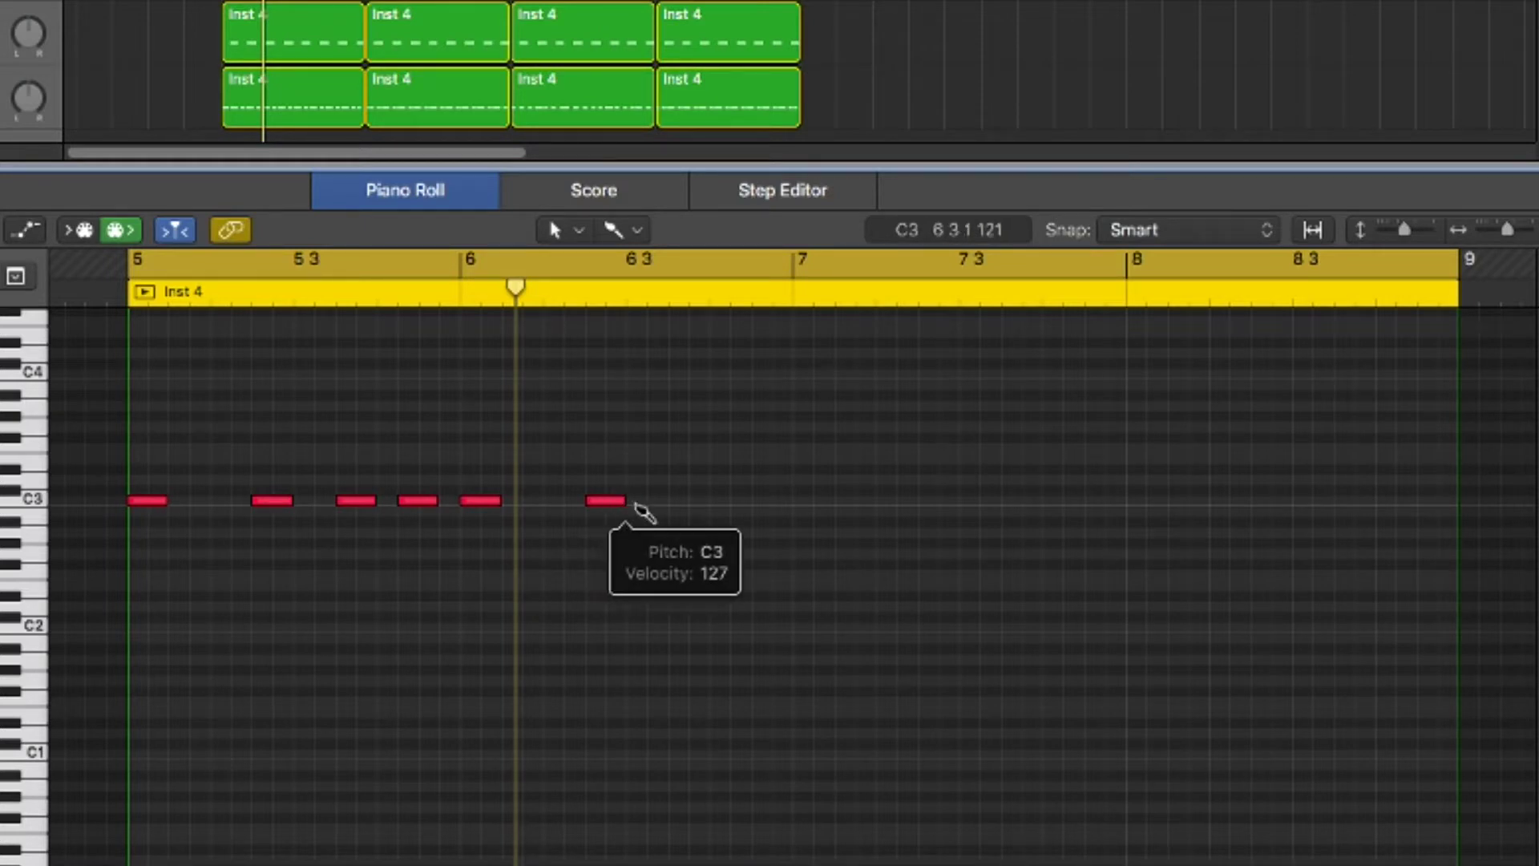
click(679, 504)
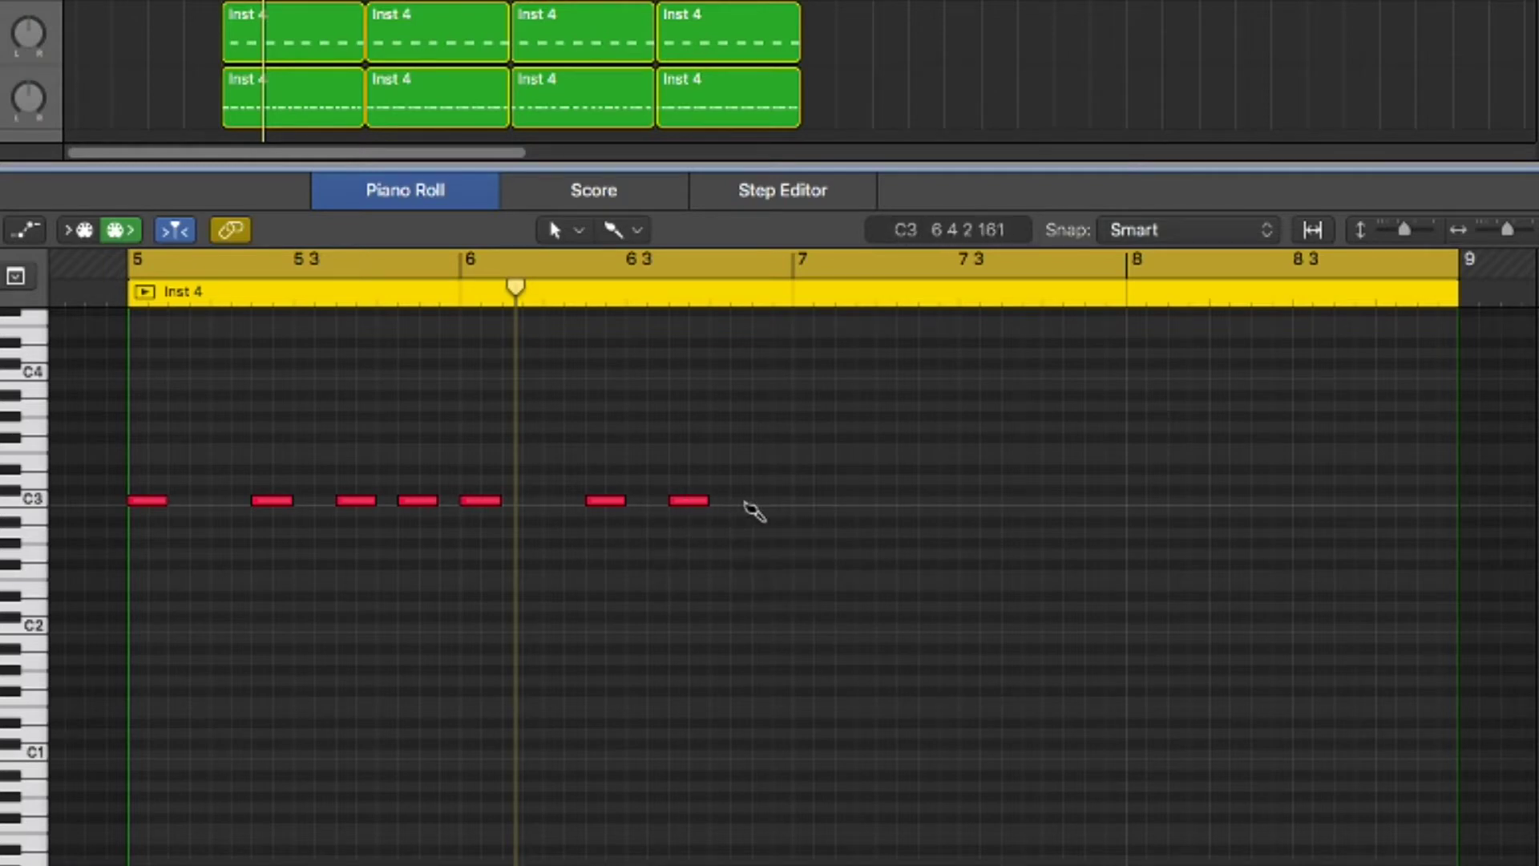
click(747, 504)
drag(737, 507, 751, 505)
key(space)
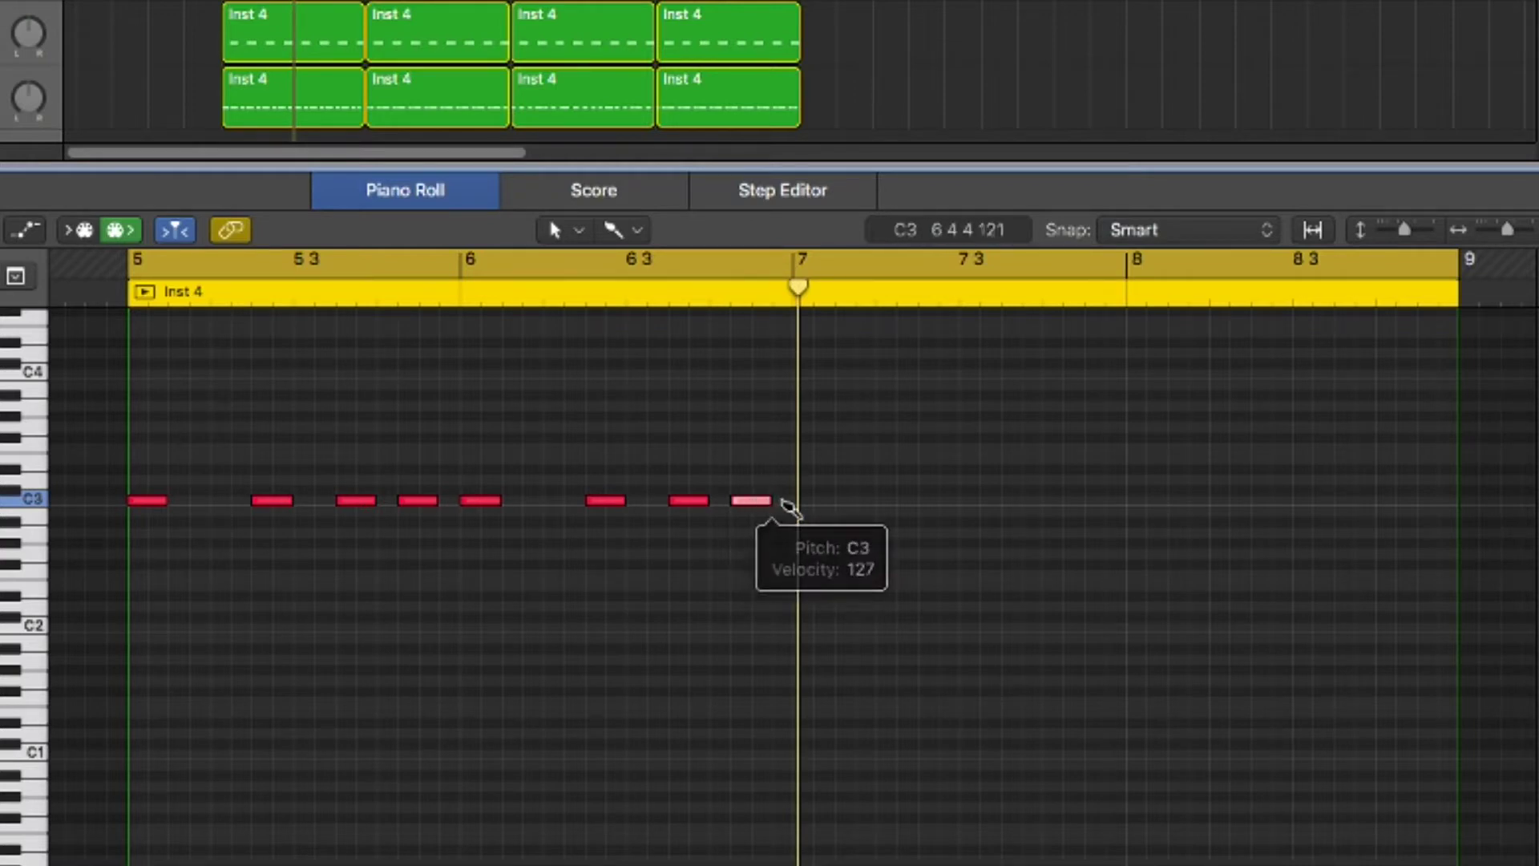
Step: Add eighth-length C3 notes at 7 1 1, 7 2 3, 7 3 3 and 7 4 3 in bar 7 and play the result
super+click(812, 505)
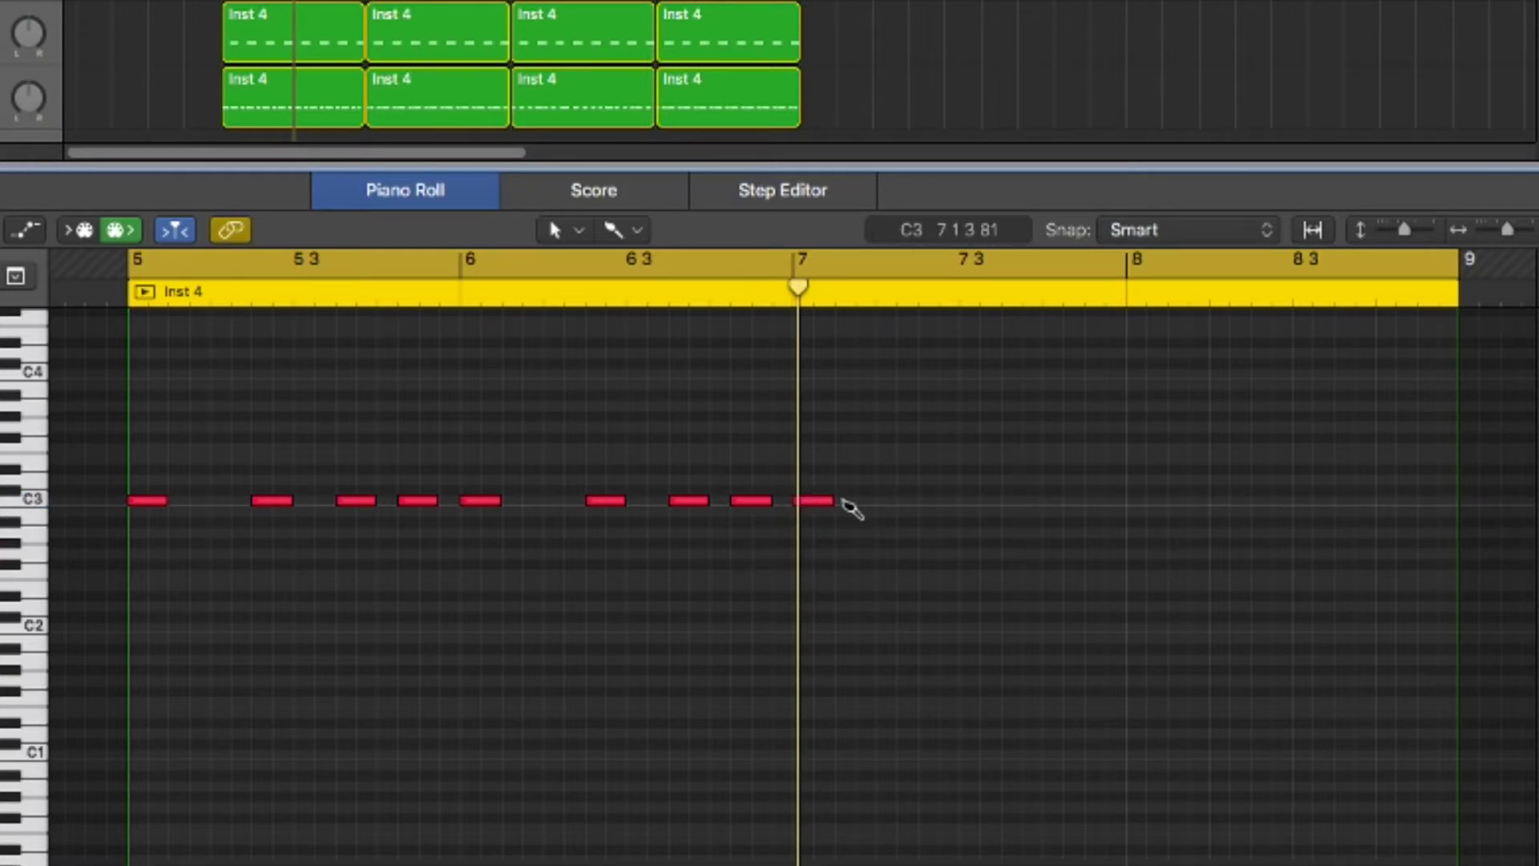
super+click(933, 504)
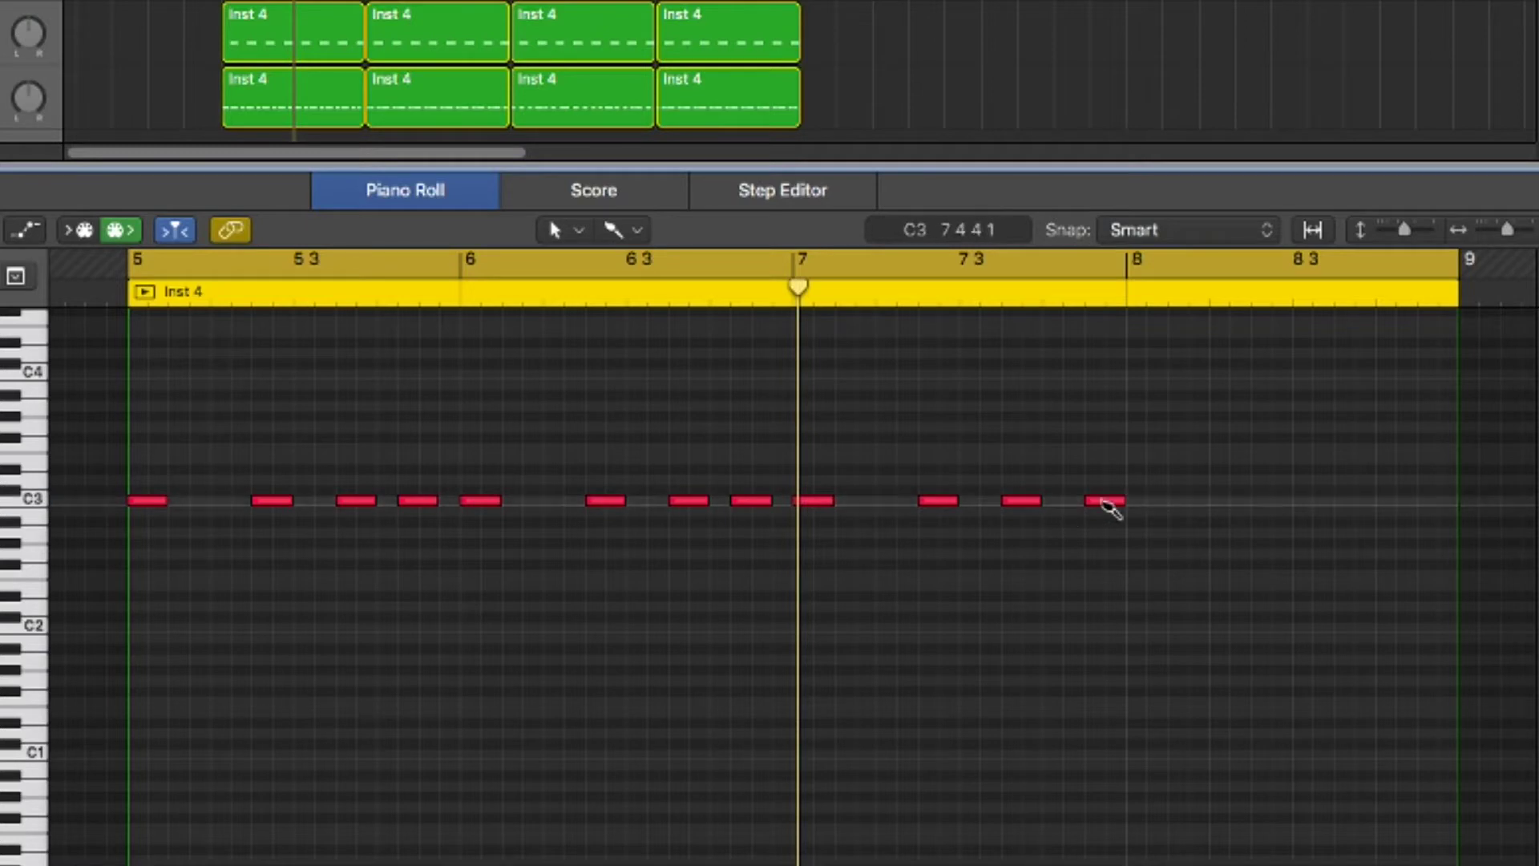
key(space)
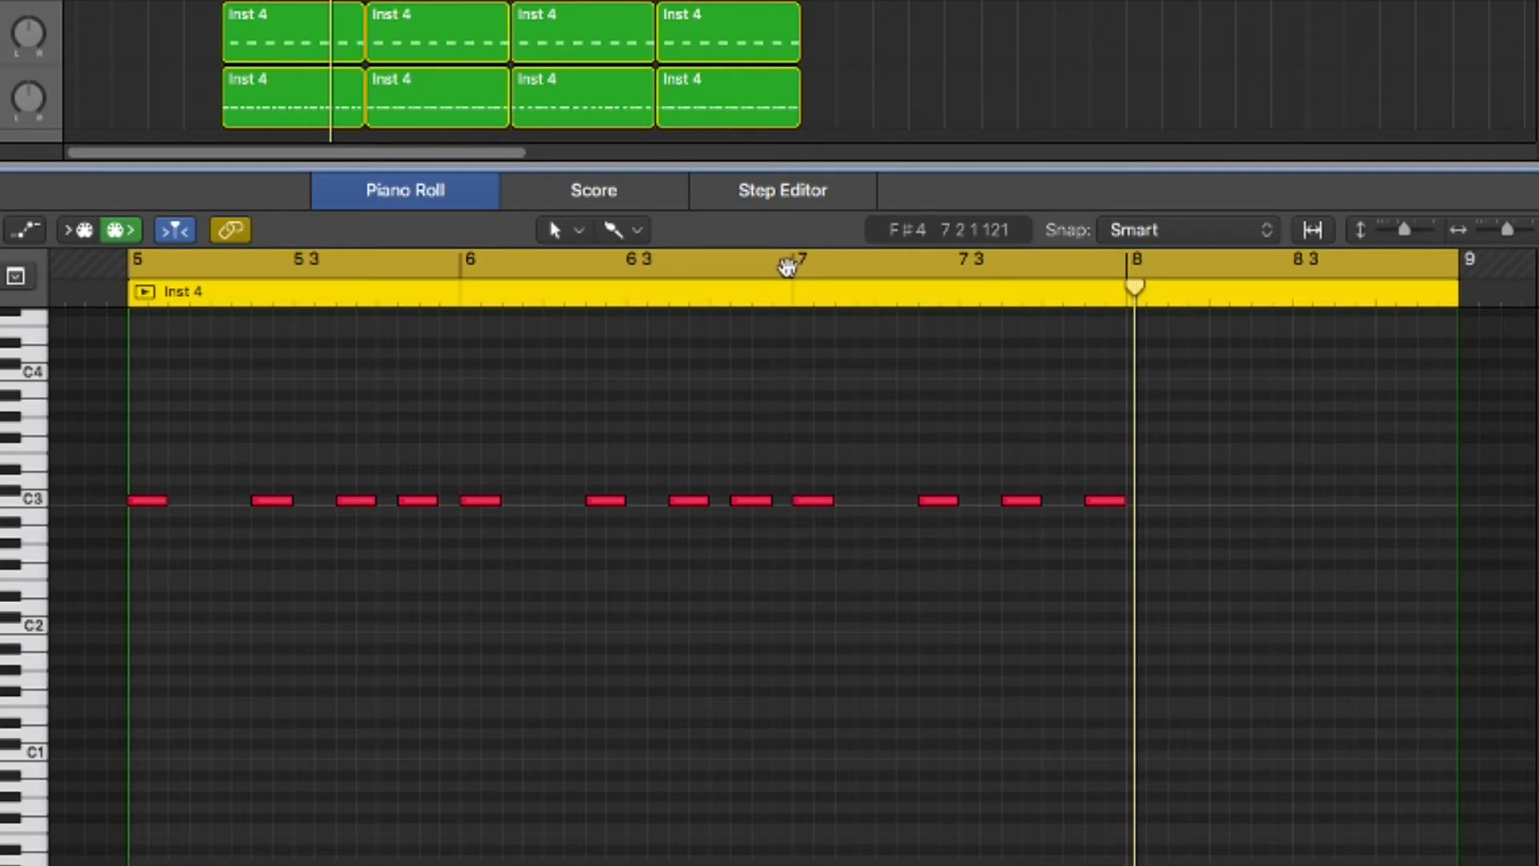
Step: With playback cycling from bar 7, move bar 7's last C3 note to 7 4 2 and add an eighth-length C3 note at 8 1 1
drag(784, 261, 1350, 305)
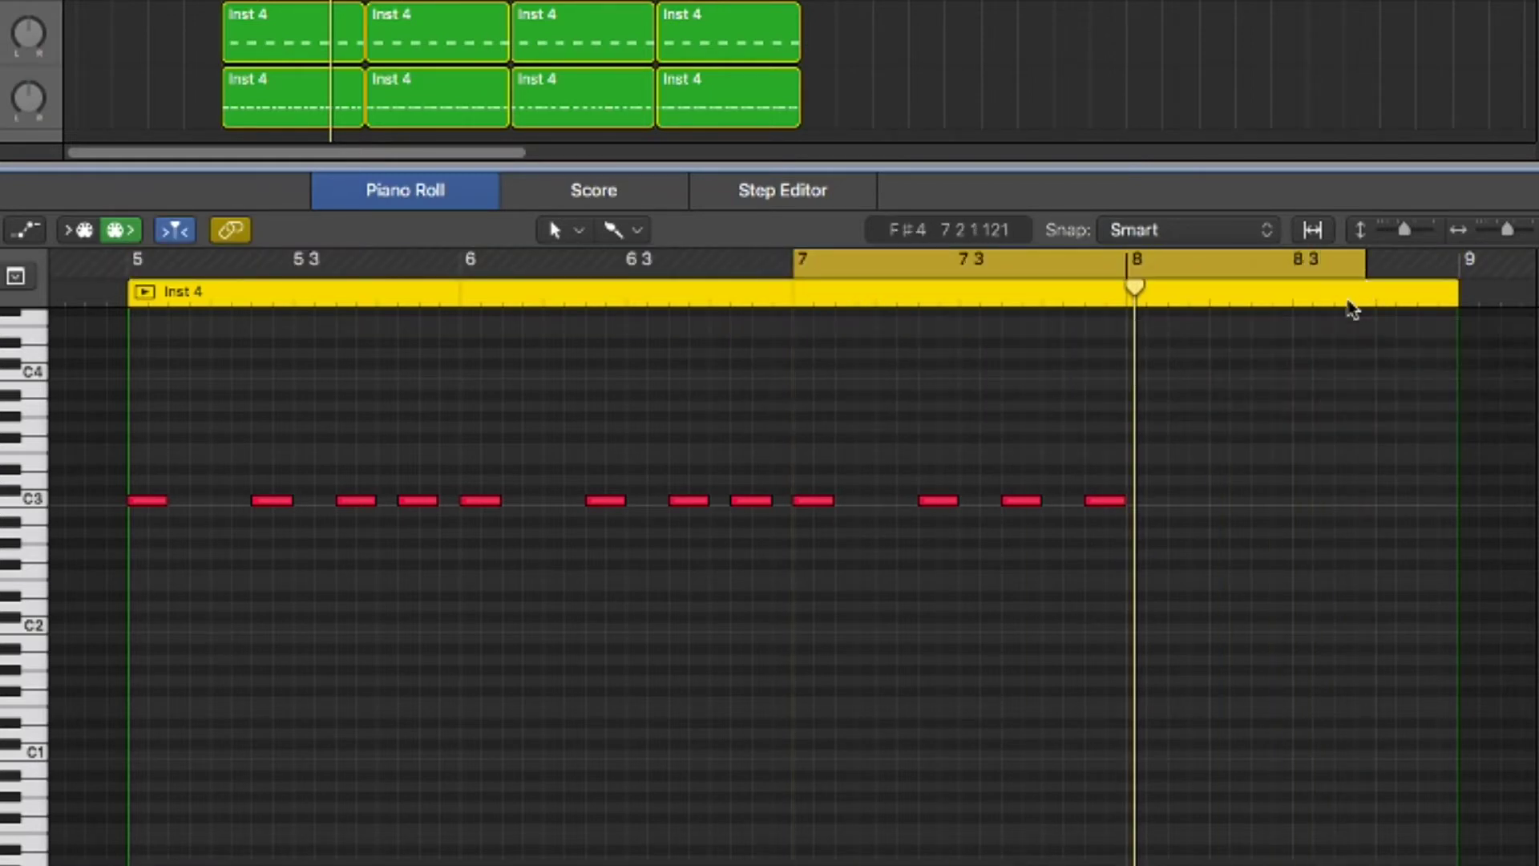
key(space)
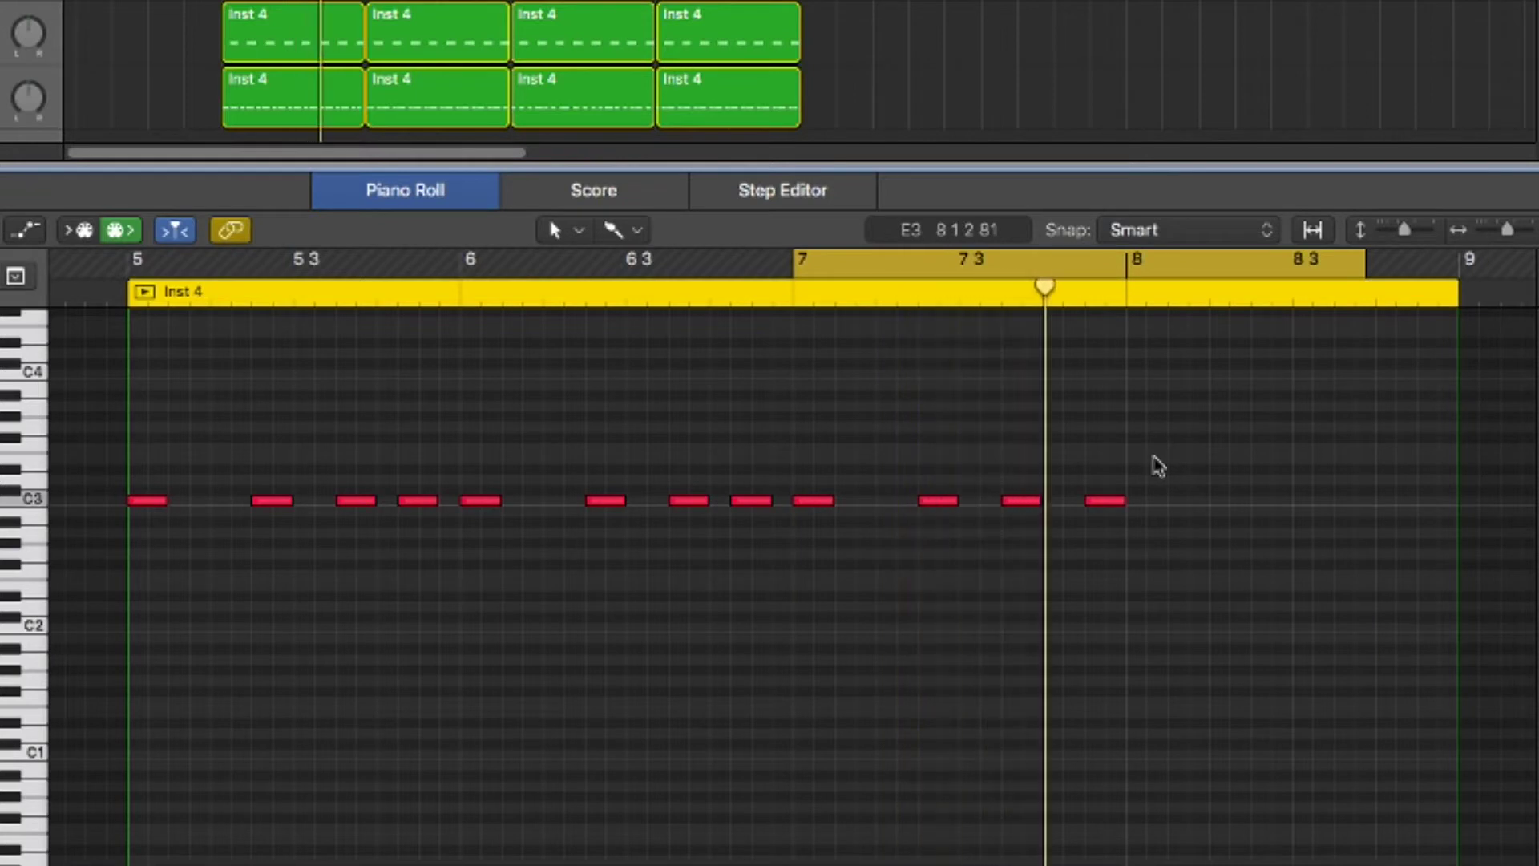
mouse_move(1103, 509)
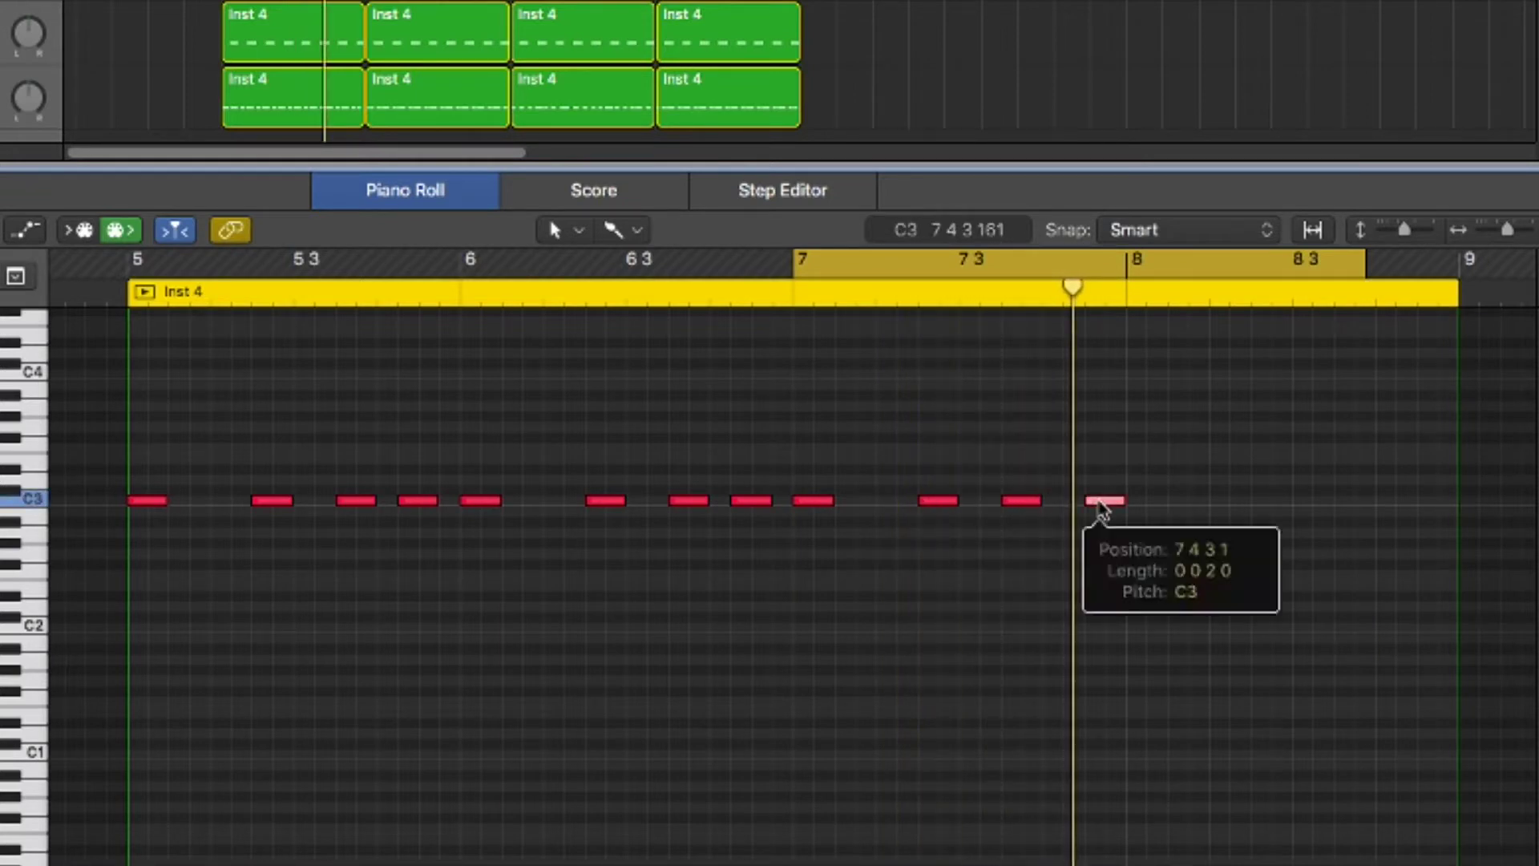
drag(1099, 502, 1101, 501)
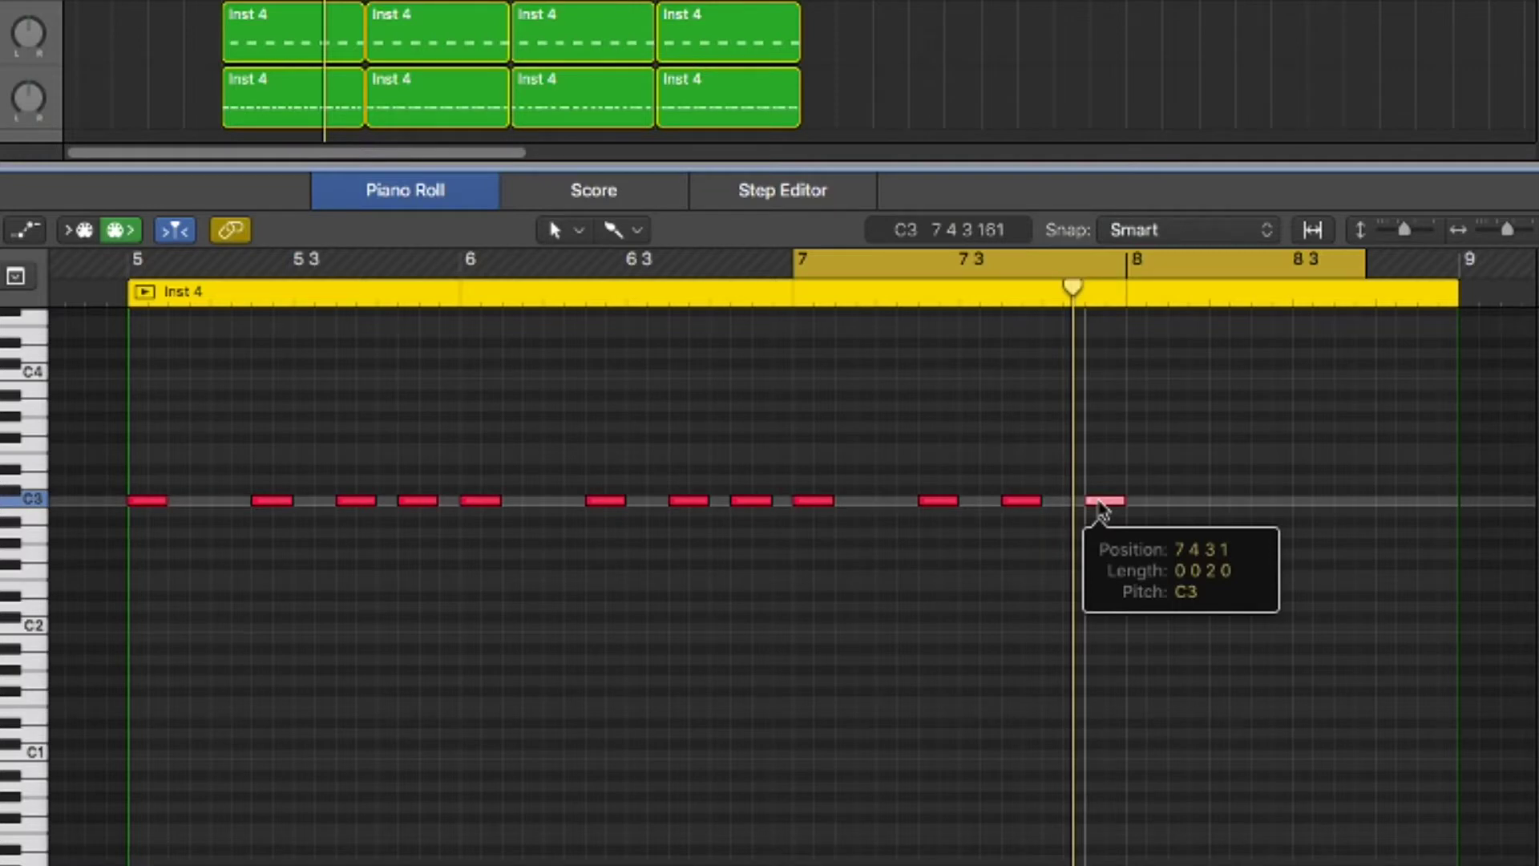
mouse_move(1100, 504)
mouse_down()
mouse_move(1158, 508)
mouse_move(1092, 512)
mouse_up()
click(1077, 504)
key(space)
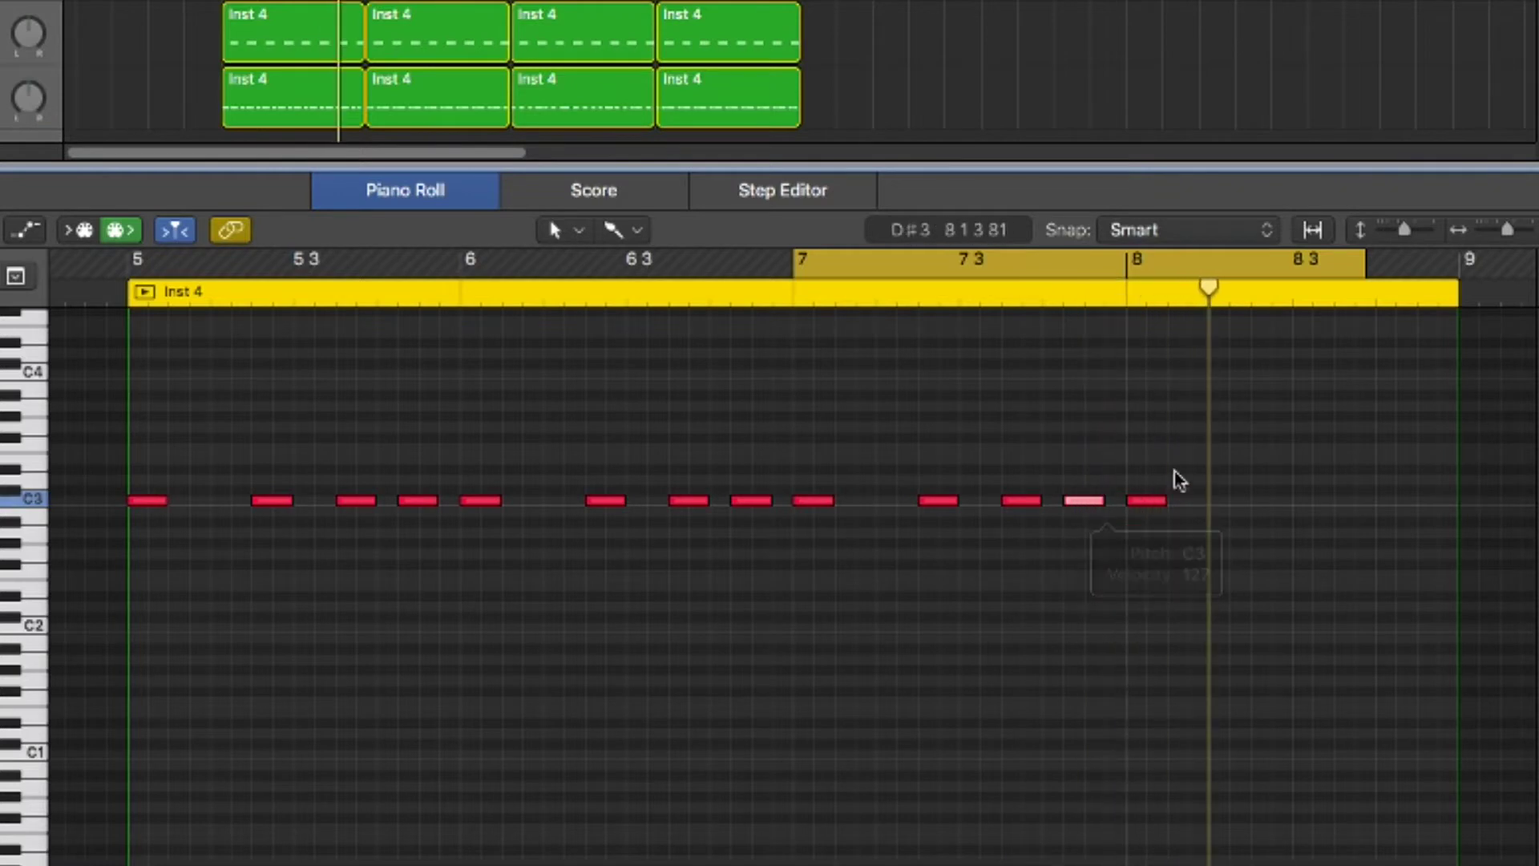
Step: Extend the cycle range's end to bar 9, add an eighth-length C3 note at 8 2 3, and play it
drag(1365, 261, 1459, 260)
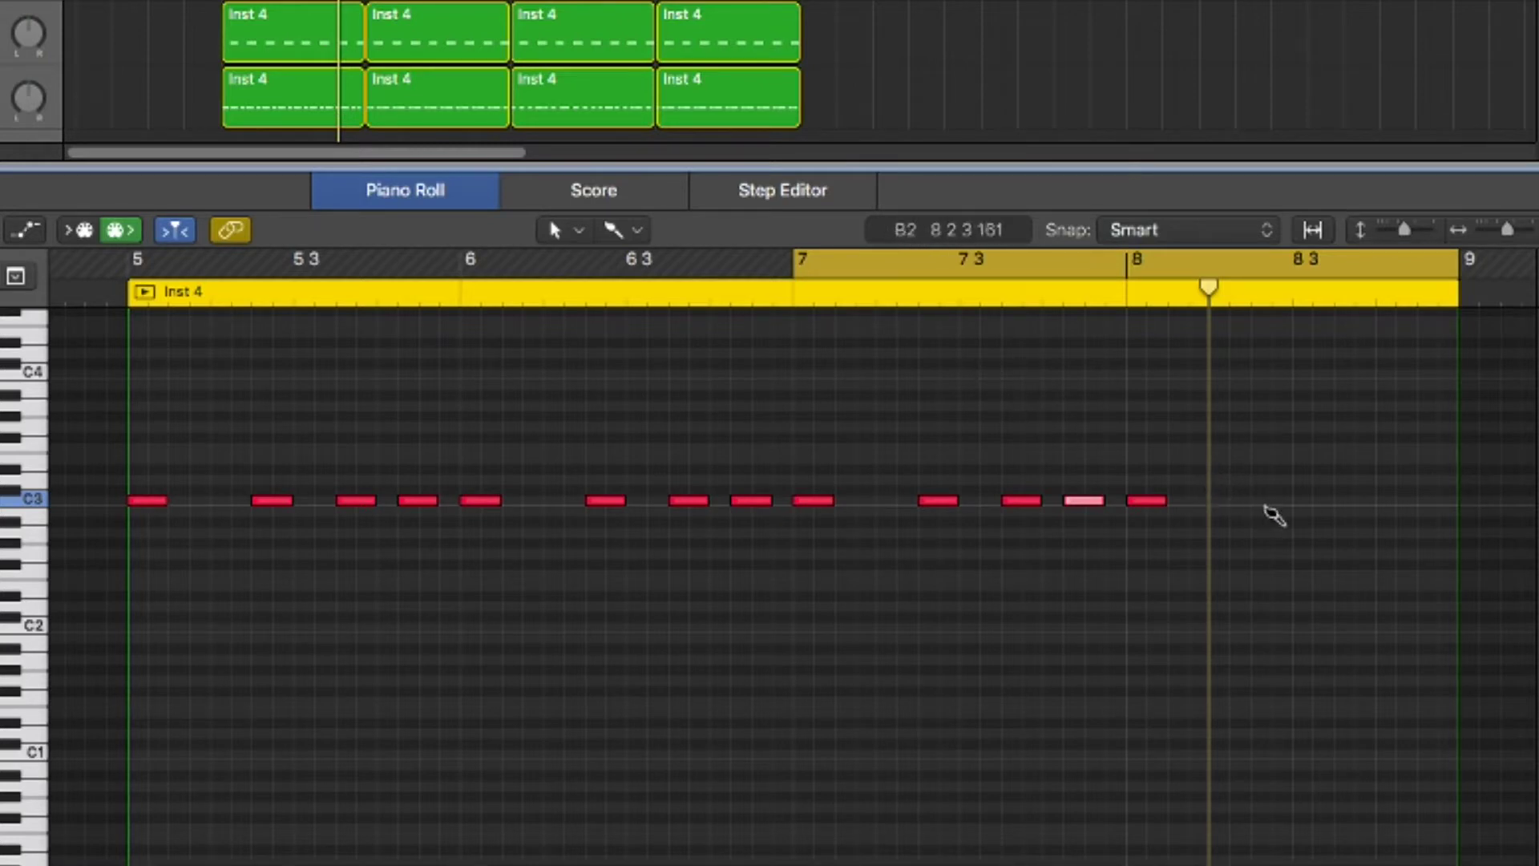
click(1265, 501)
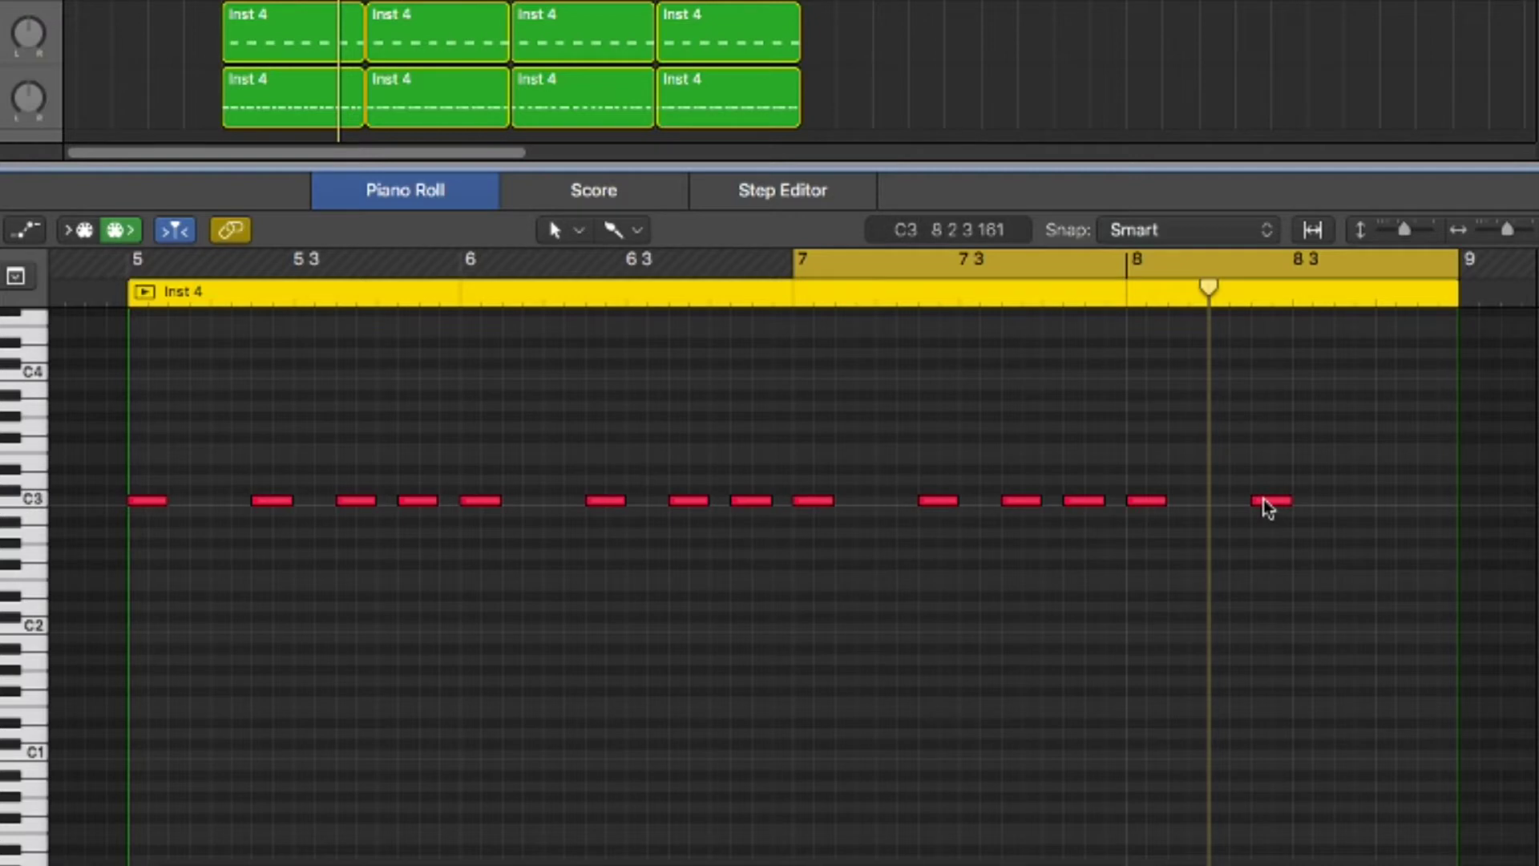
mouse_move(1265, 507)
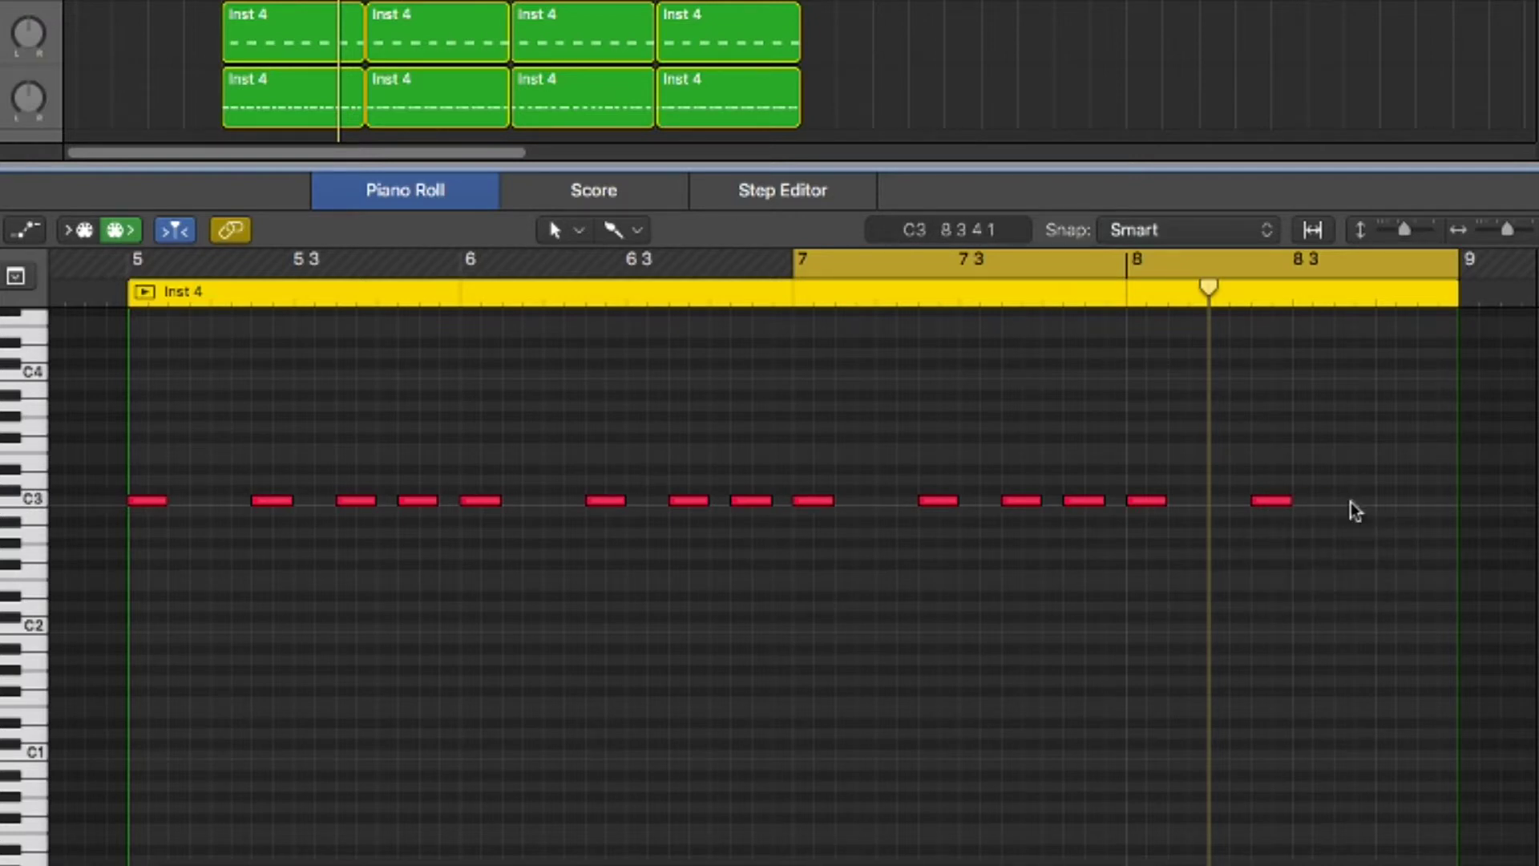
key(space)
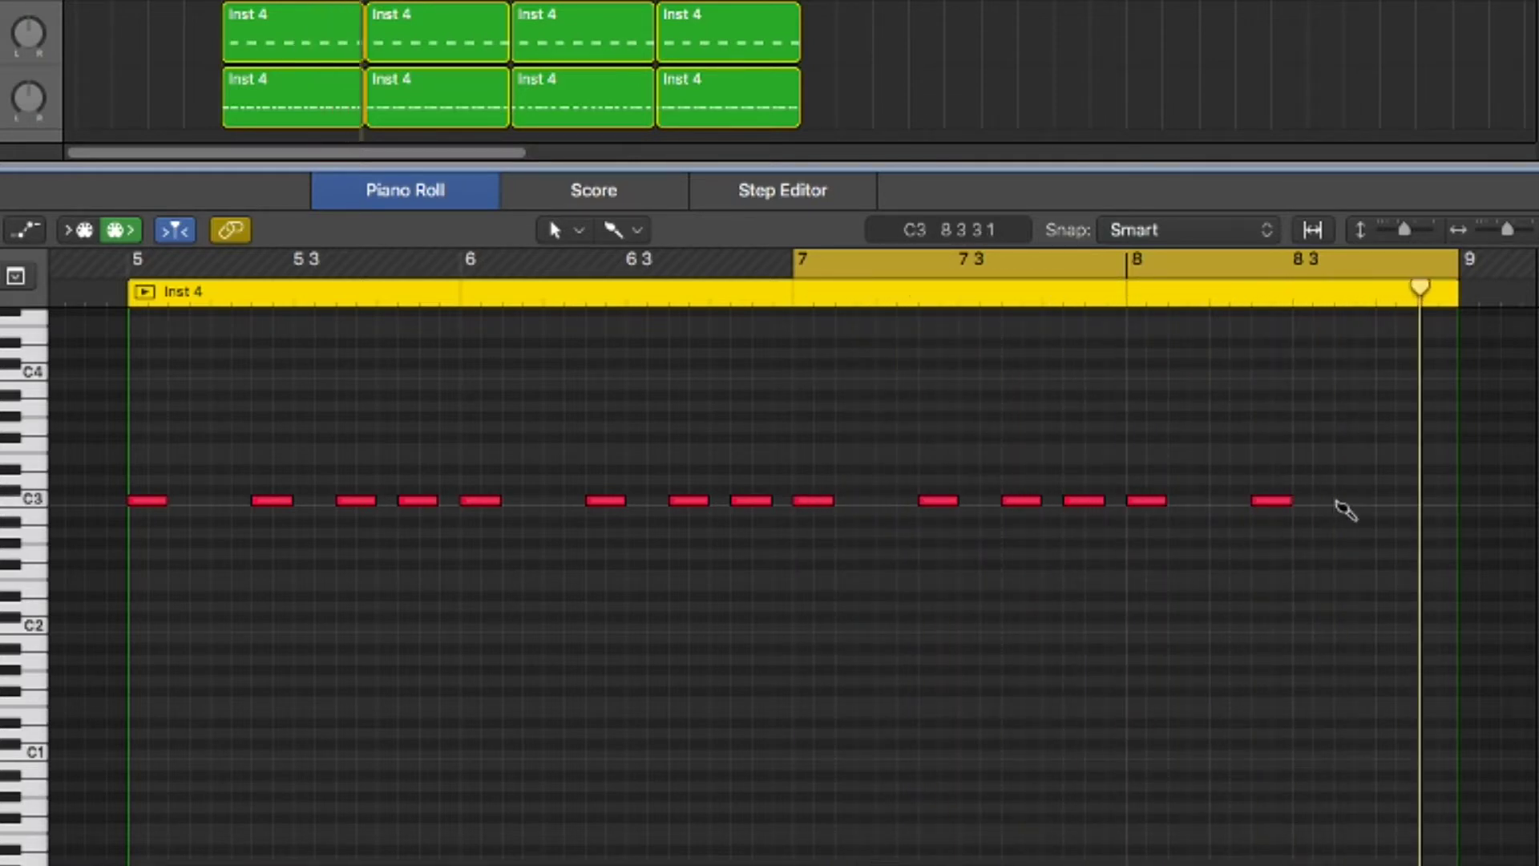
Step: Add eighth-length C3 notes at 8 3 3 and 8 4 2, and extend the cycle range's start back to bar 5
click(1347, 502)
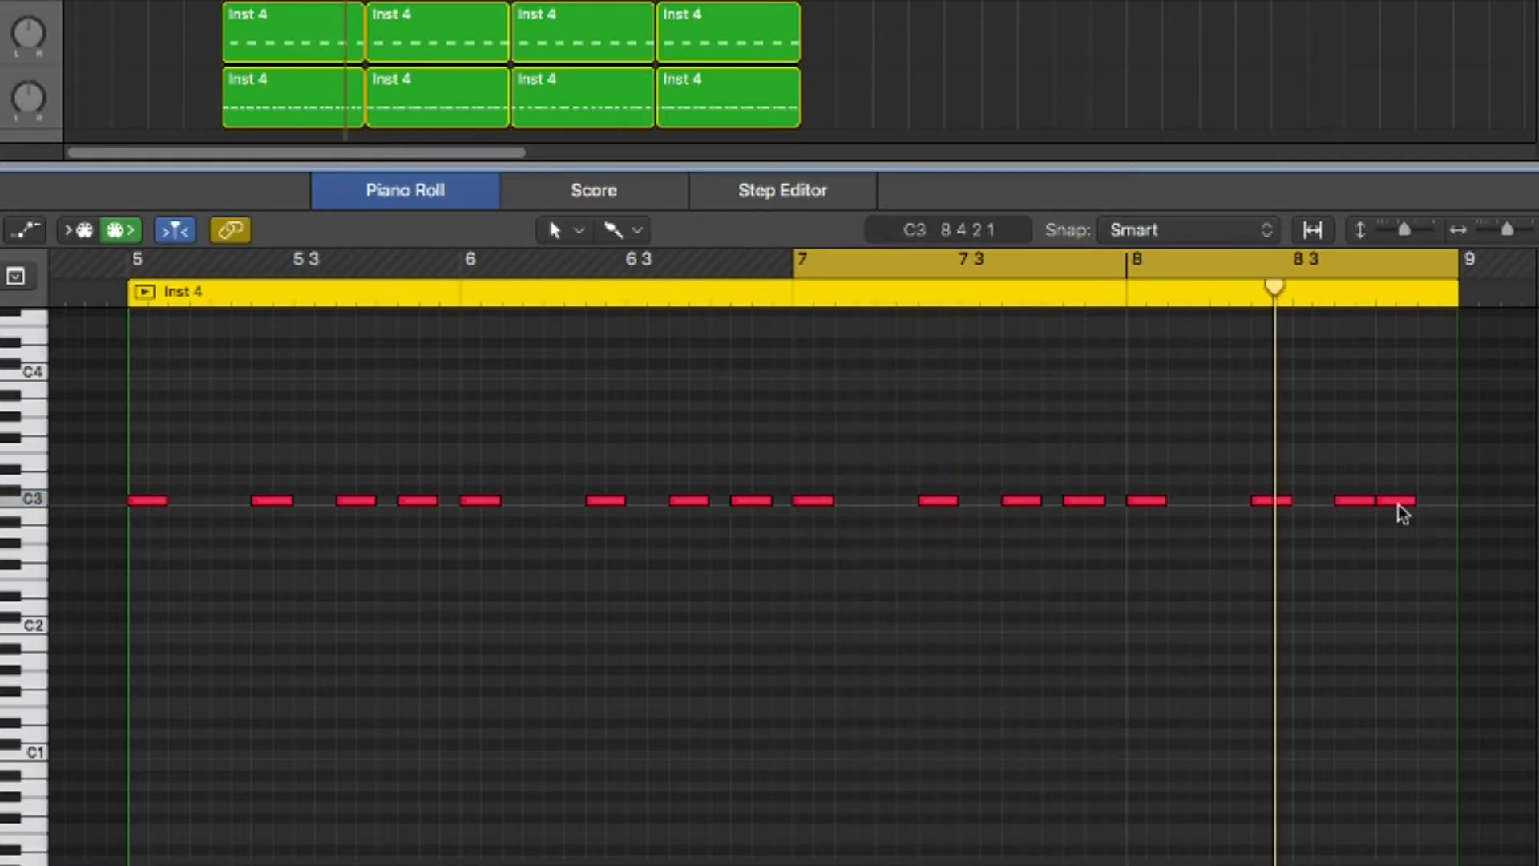
click(1404, 504)
drag(1409, 513, 1420, 515)
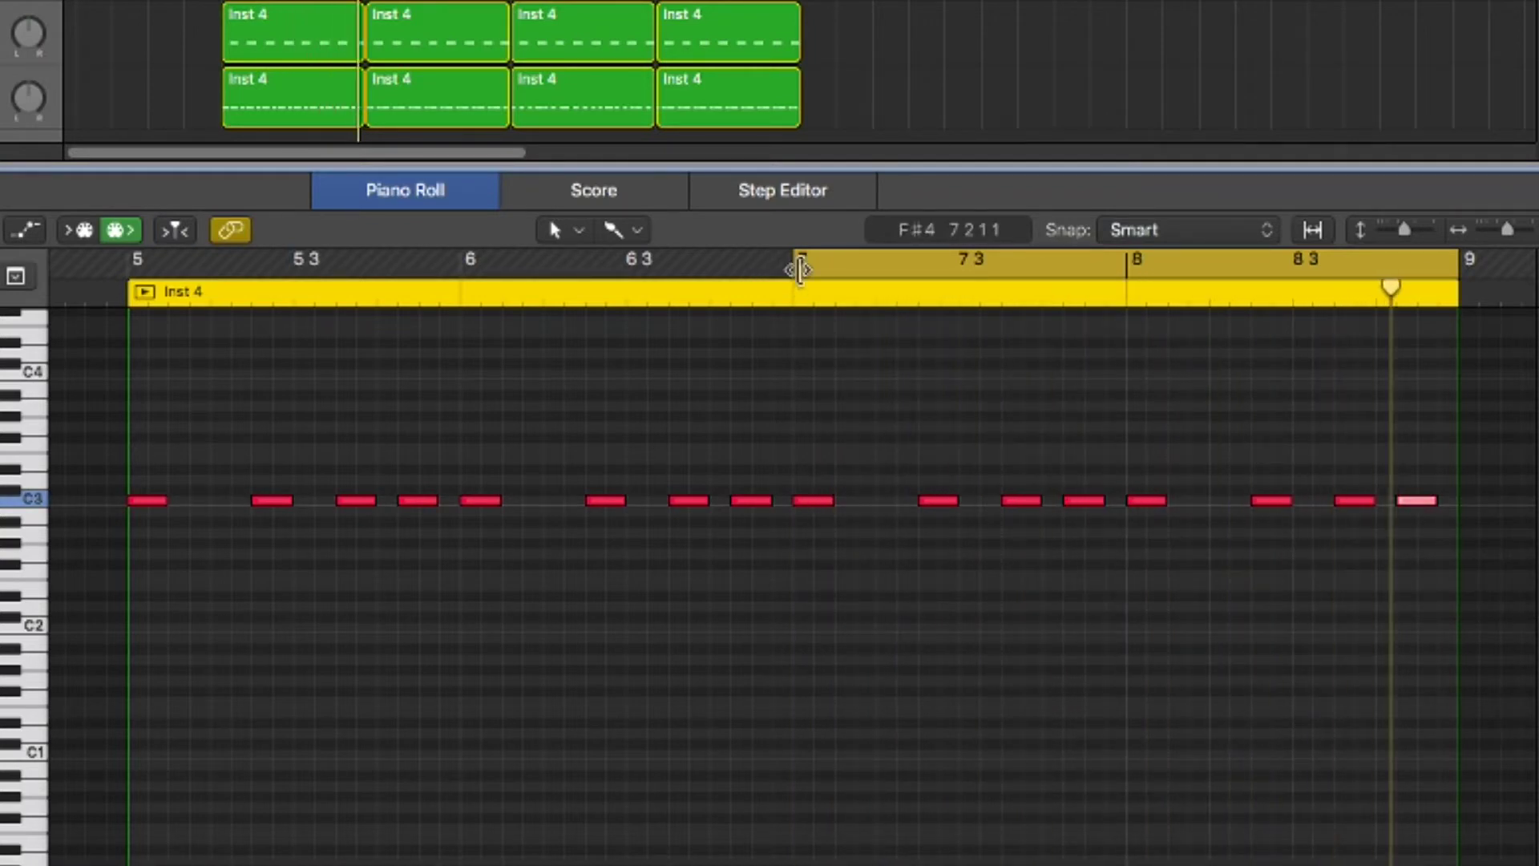
drag(800, 269, 131, 267)
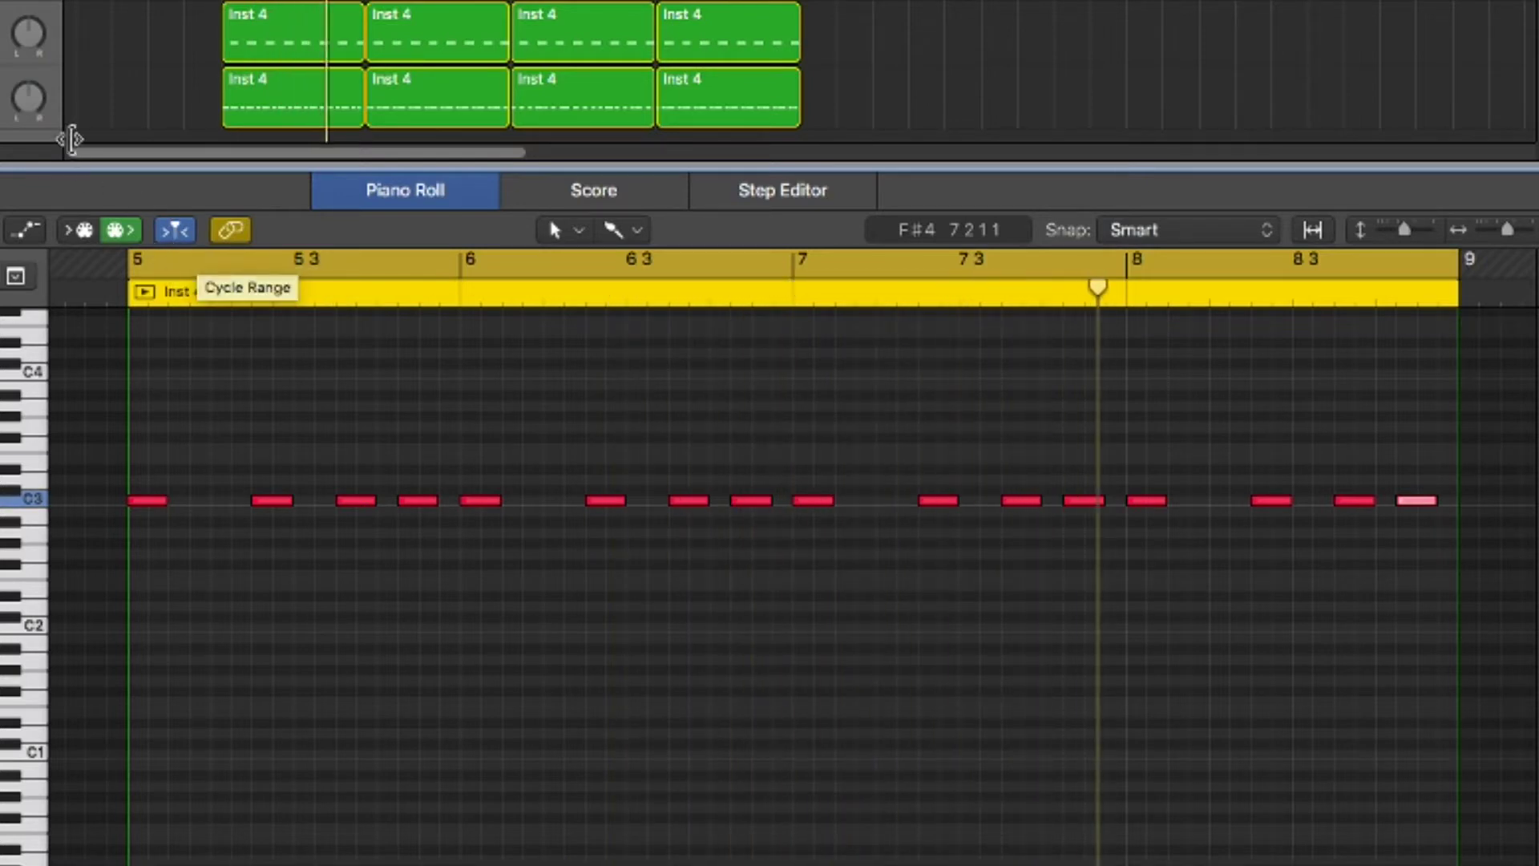
drag(29, 98, 28, 74)
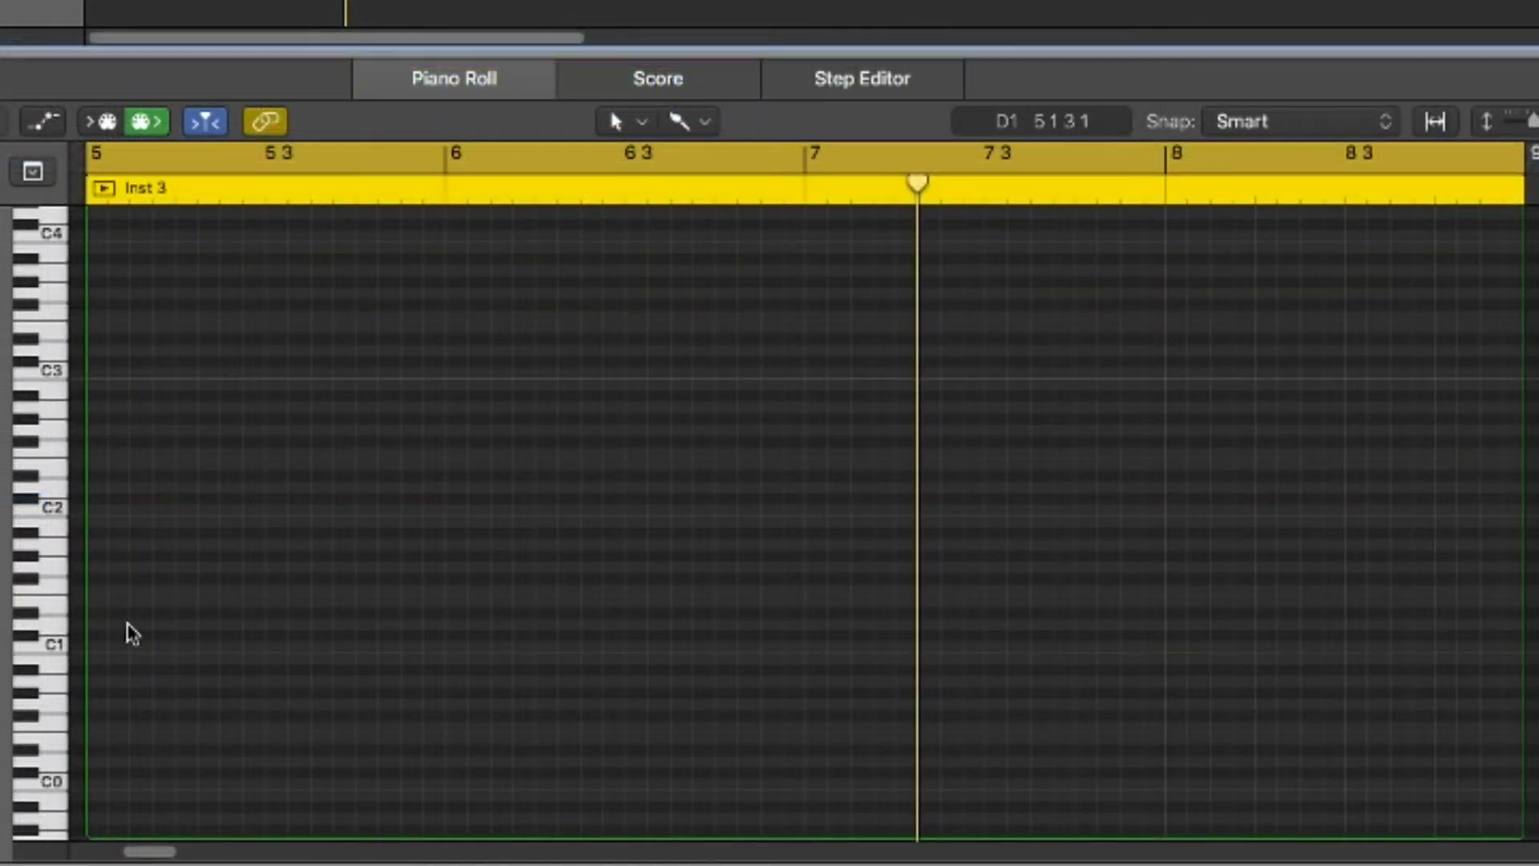
Step: Add a C1 note at 5 1 1 in the empty Inst 3 region, lengthen it to a quarter note, and play it
click(114, 650)
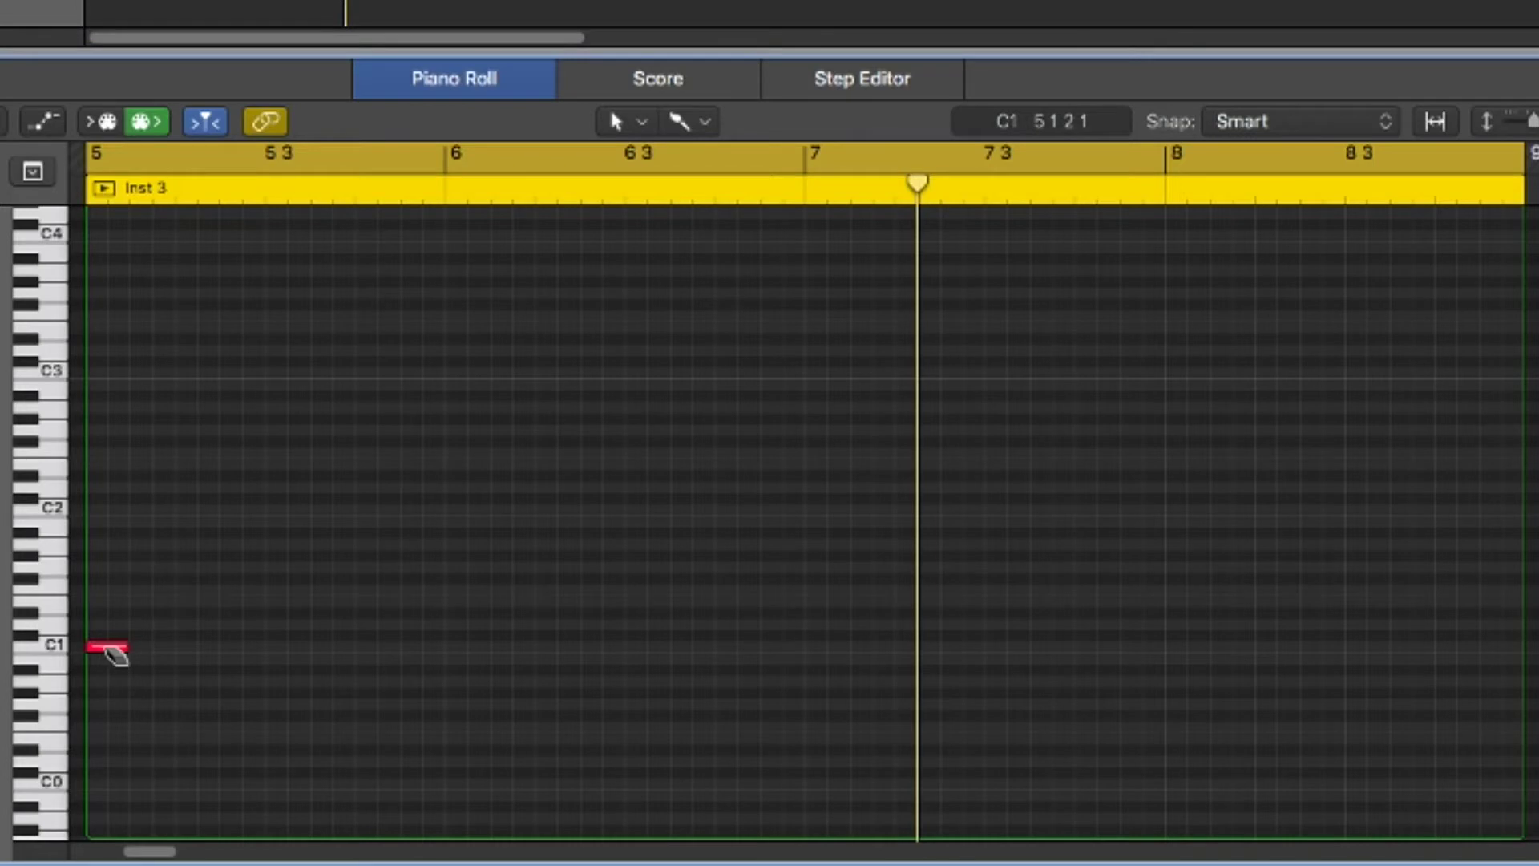
drag(117, 648, 173, 648)
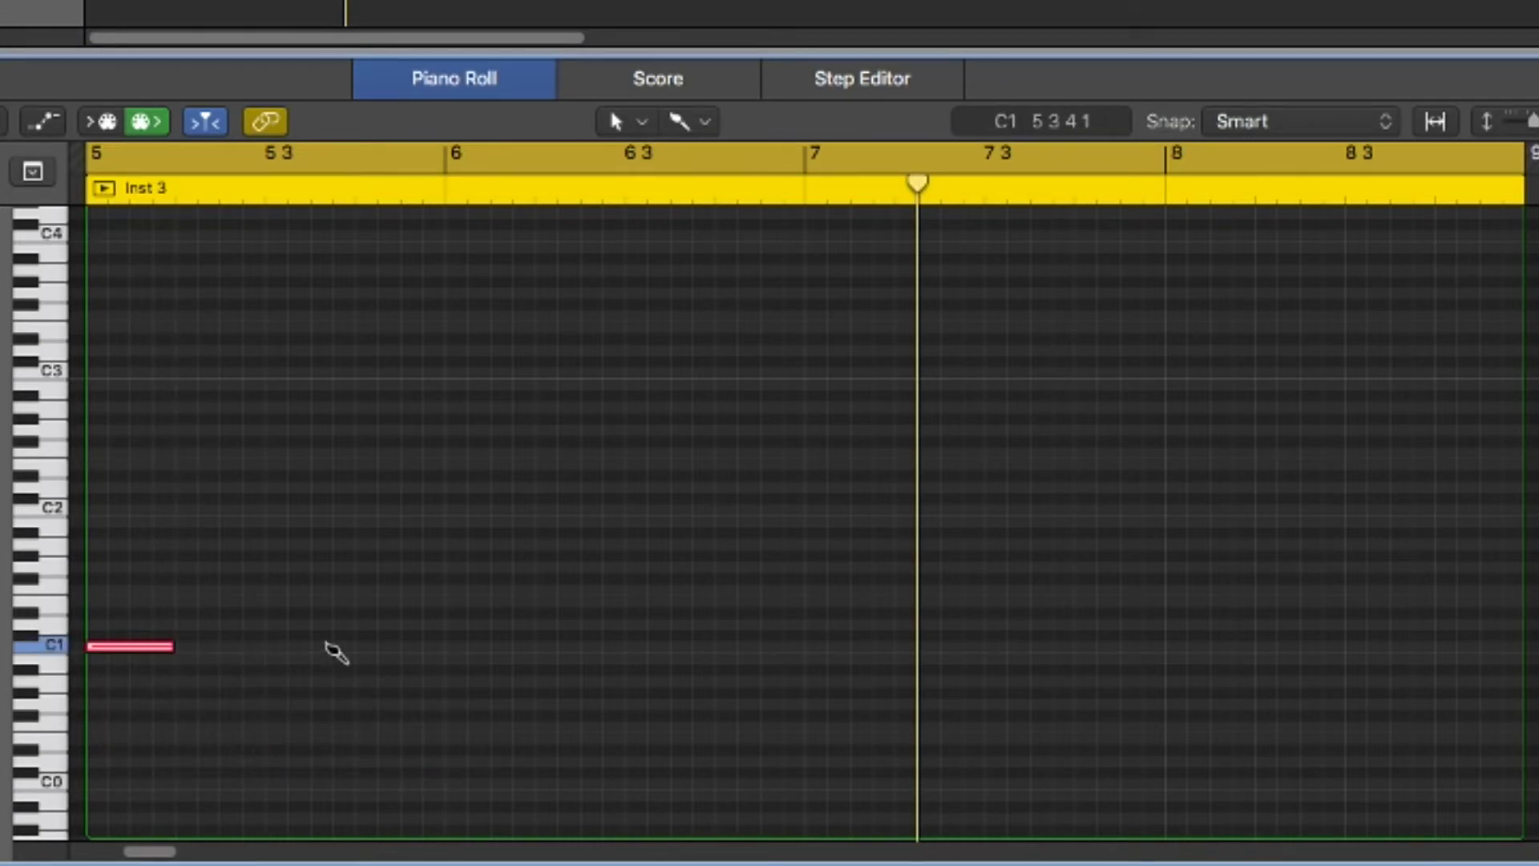
key(space)
key(space)
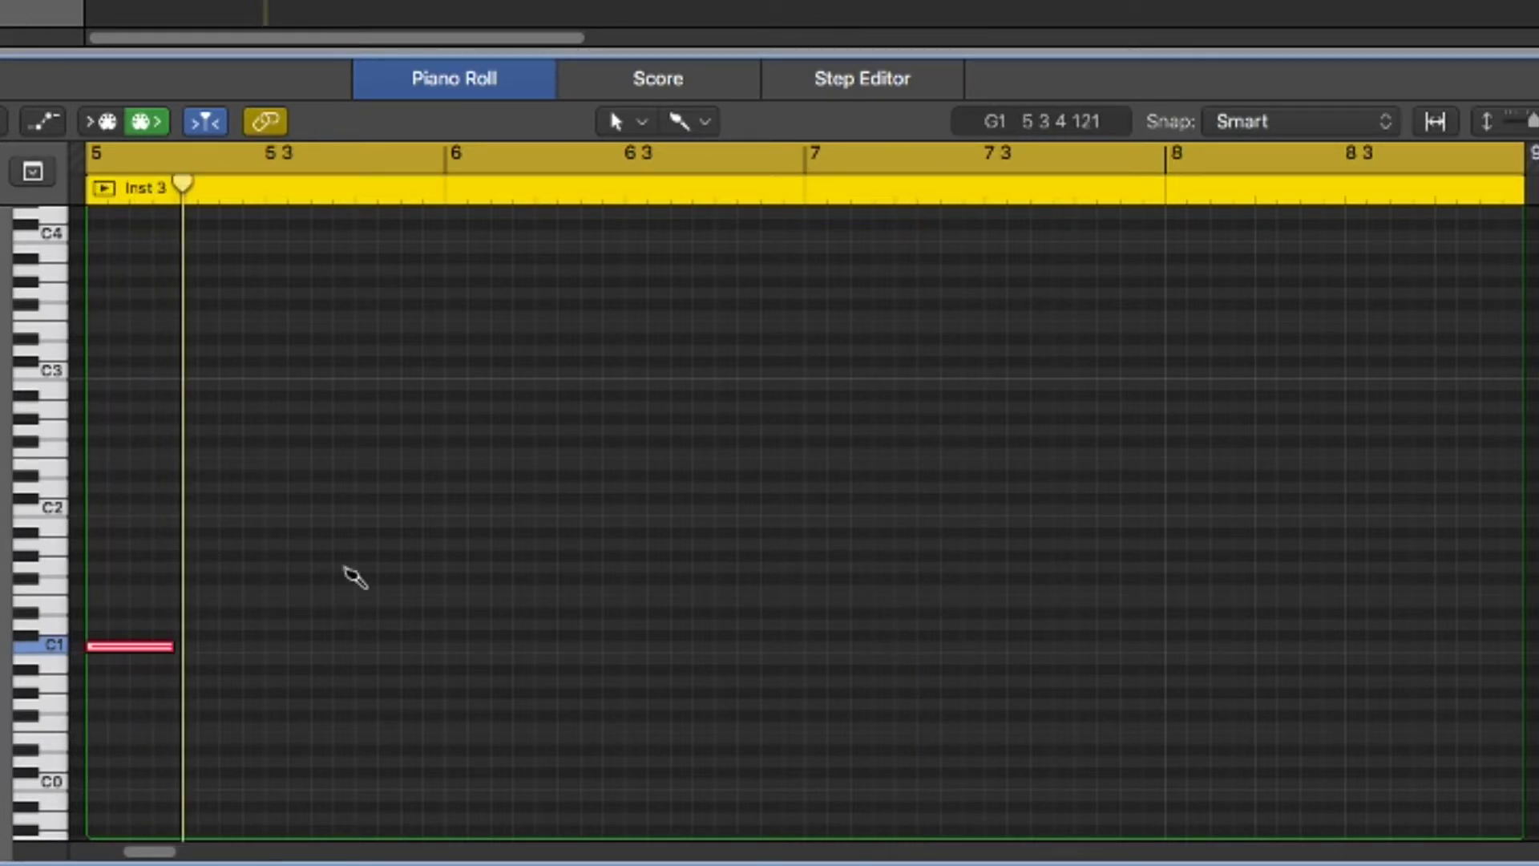
Step: Add an eighth-length A#1 note at 5 3 3 and an A1 note at 5 4 2 extending to bar 6, playing the pattern in between
click(315, 533)
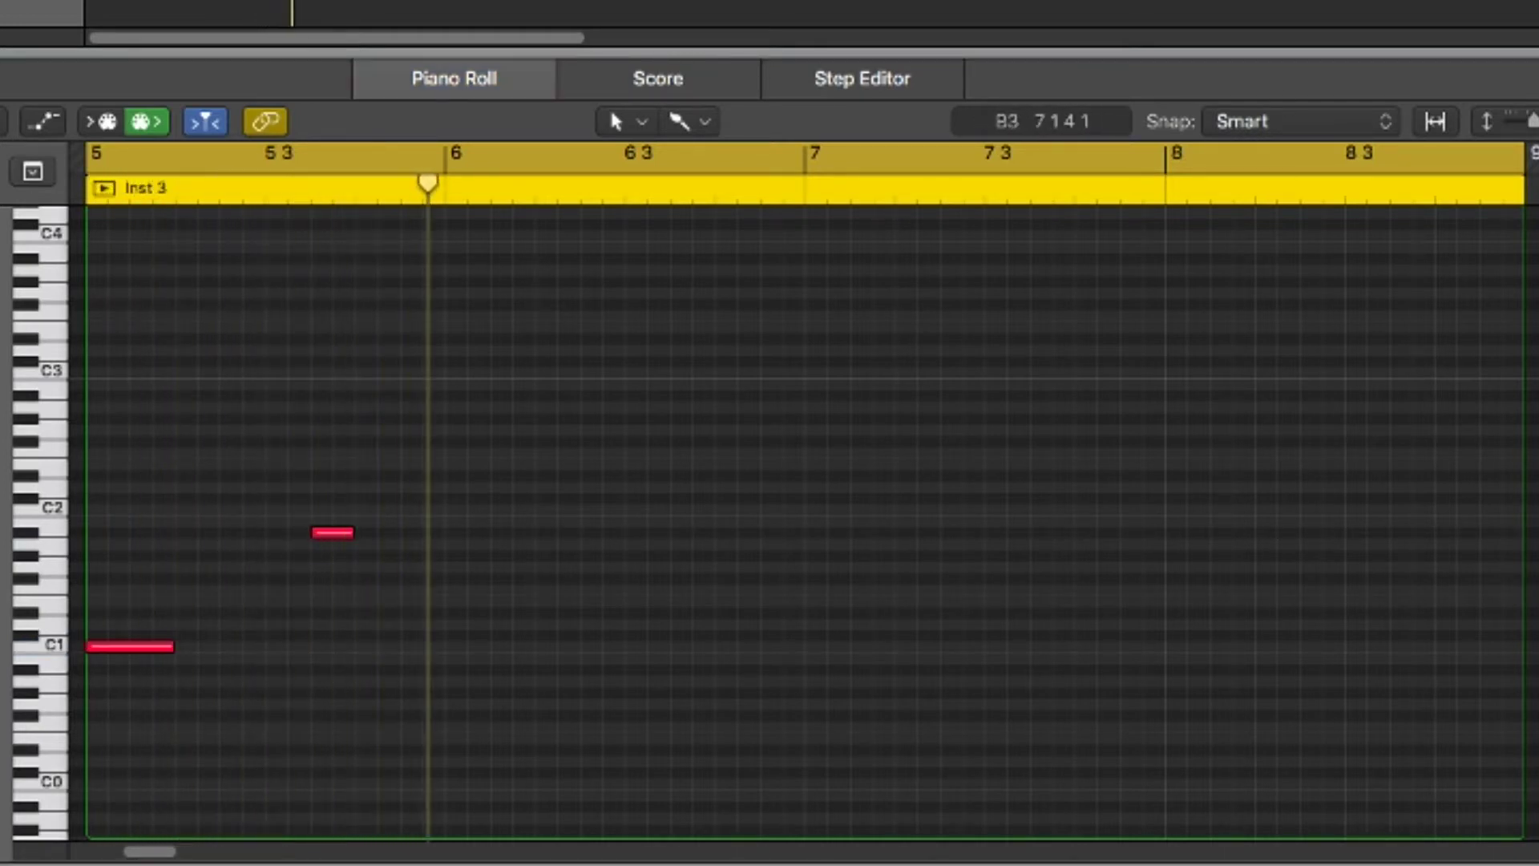
key(space)
key(space)
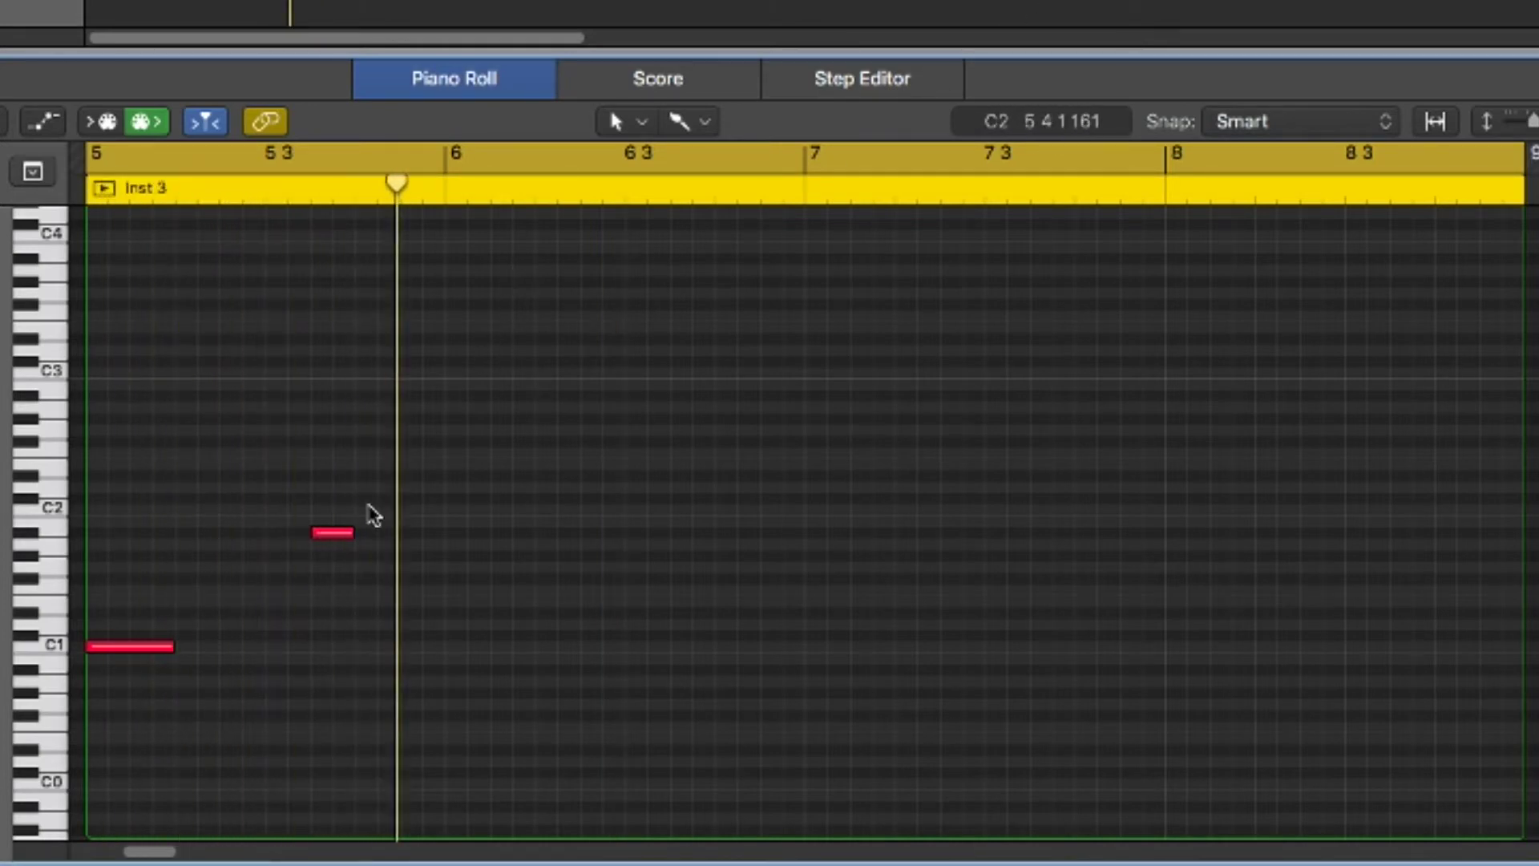
key(space)
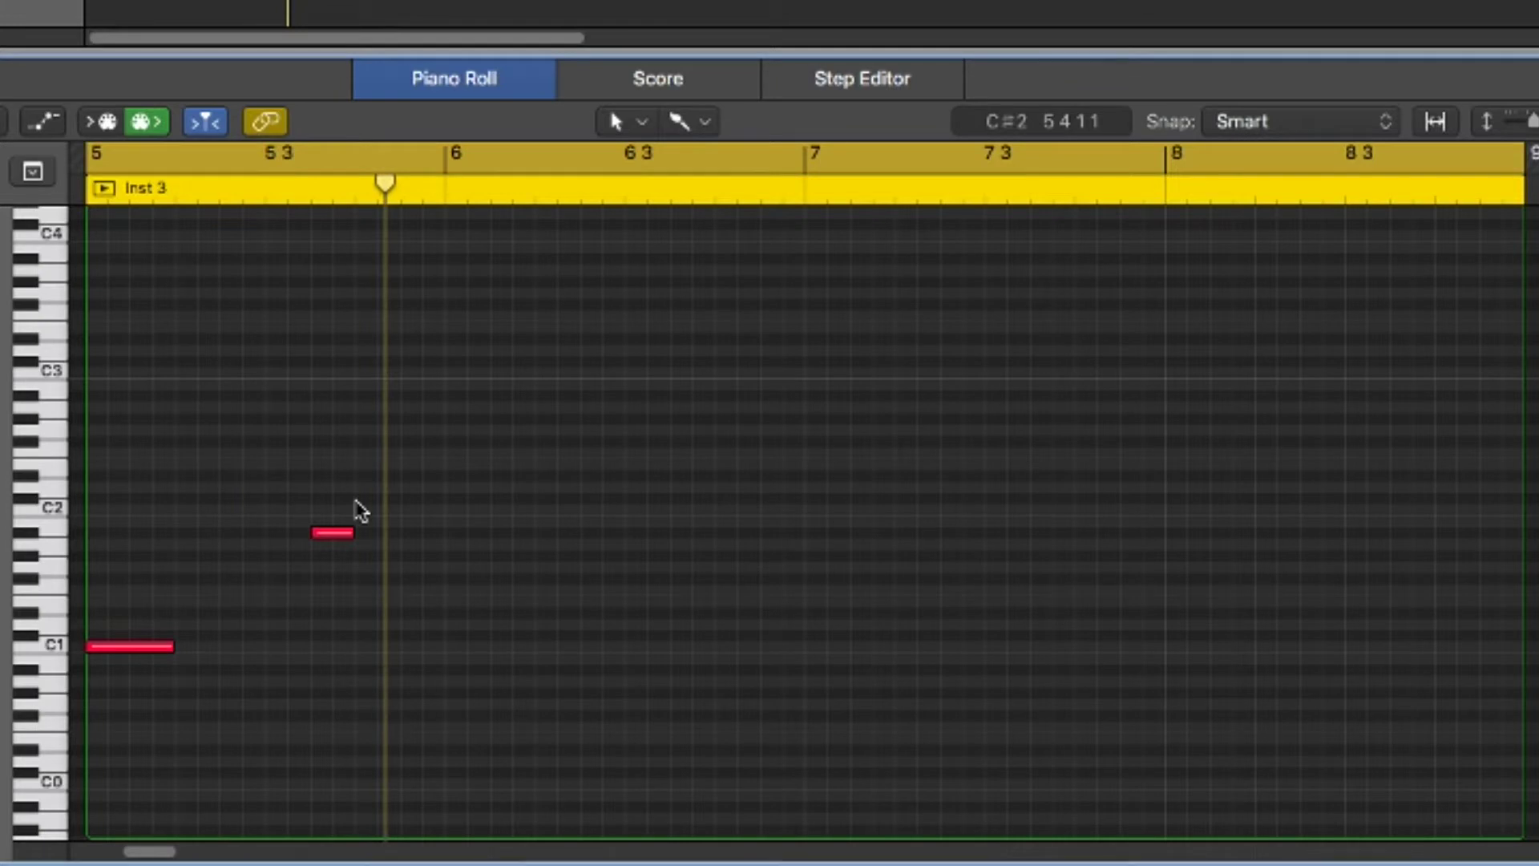
key(space)
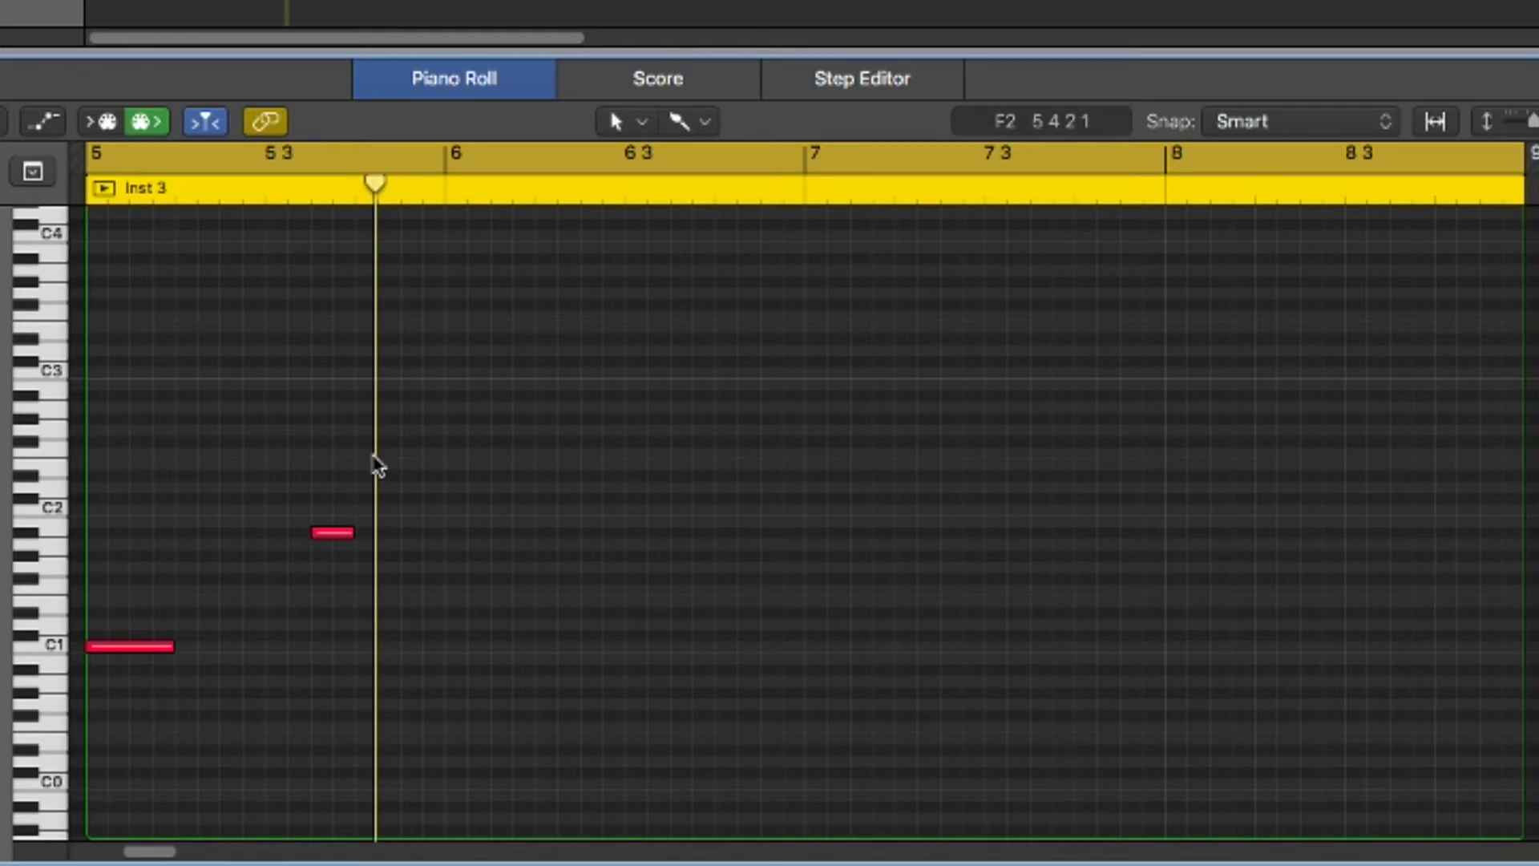
click(397, 563)
mouse_move(388, 566)
mouse_down()
mouse_move(389, 548)
mouse_move(444, 545)
mouse_up()
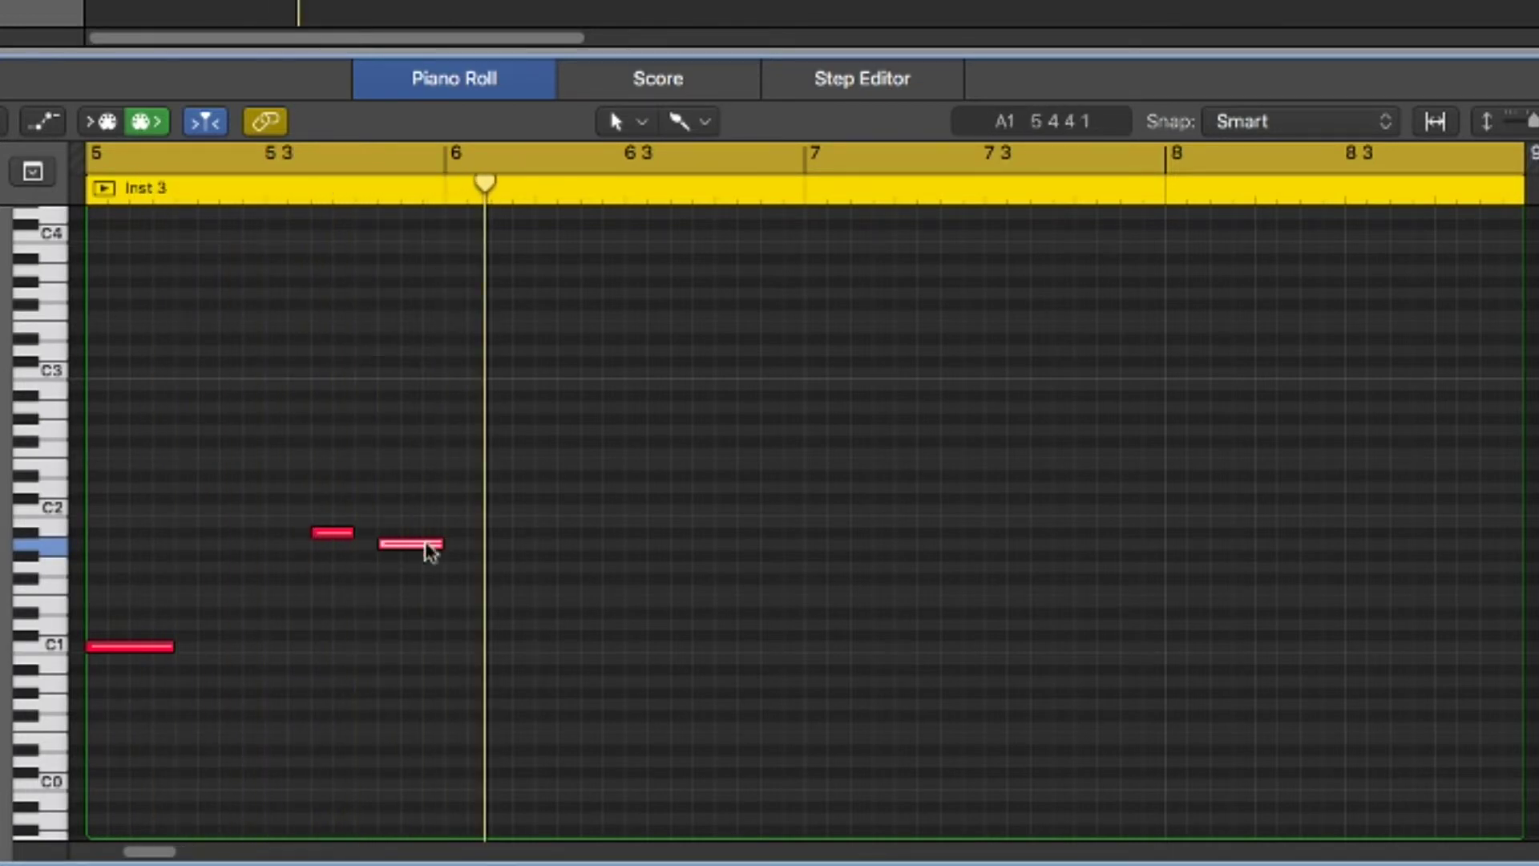
Step: Add eighth-length C1 notes at 6 1 1 and 6 2 3 and play the pattern
click(447, 646)
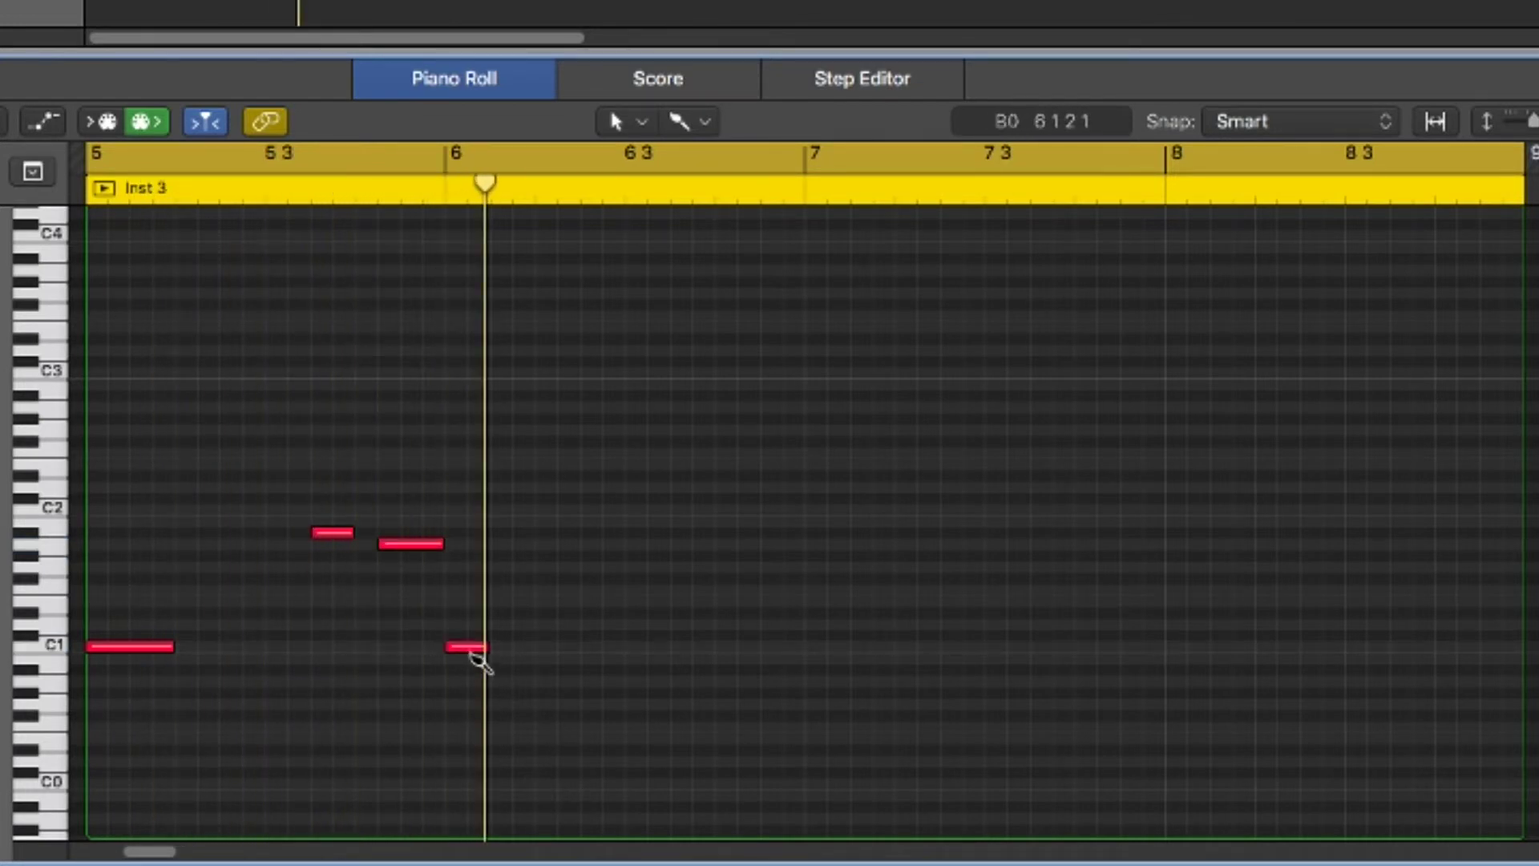
drag(477, 650, 487, 651)
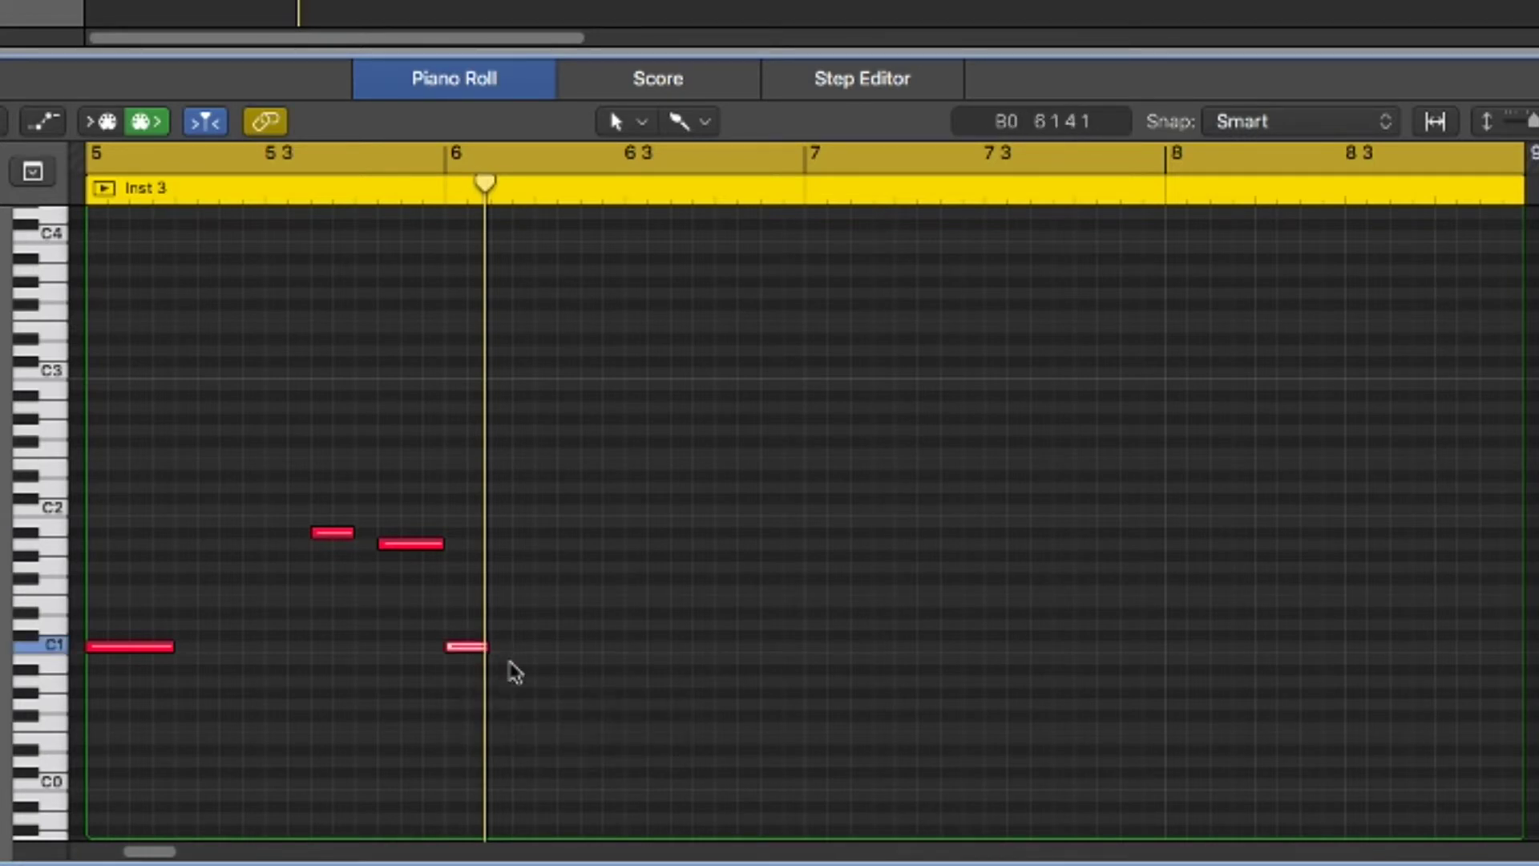
click(603, 647)
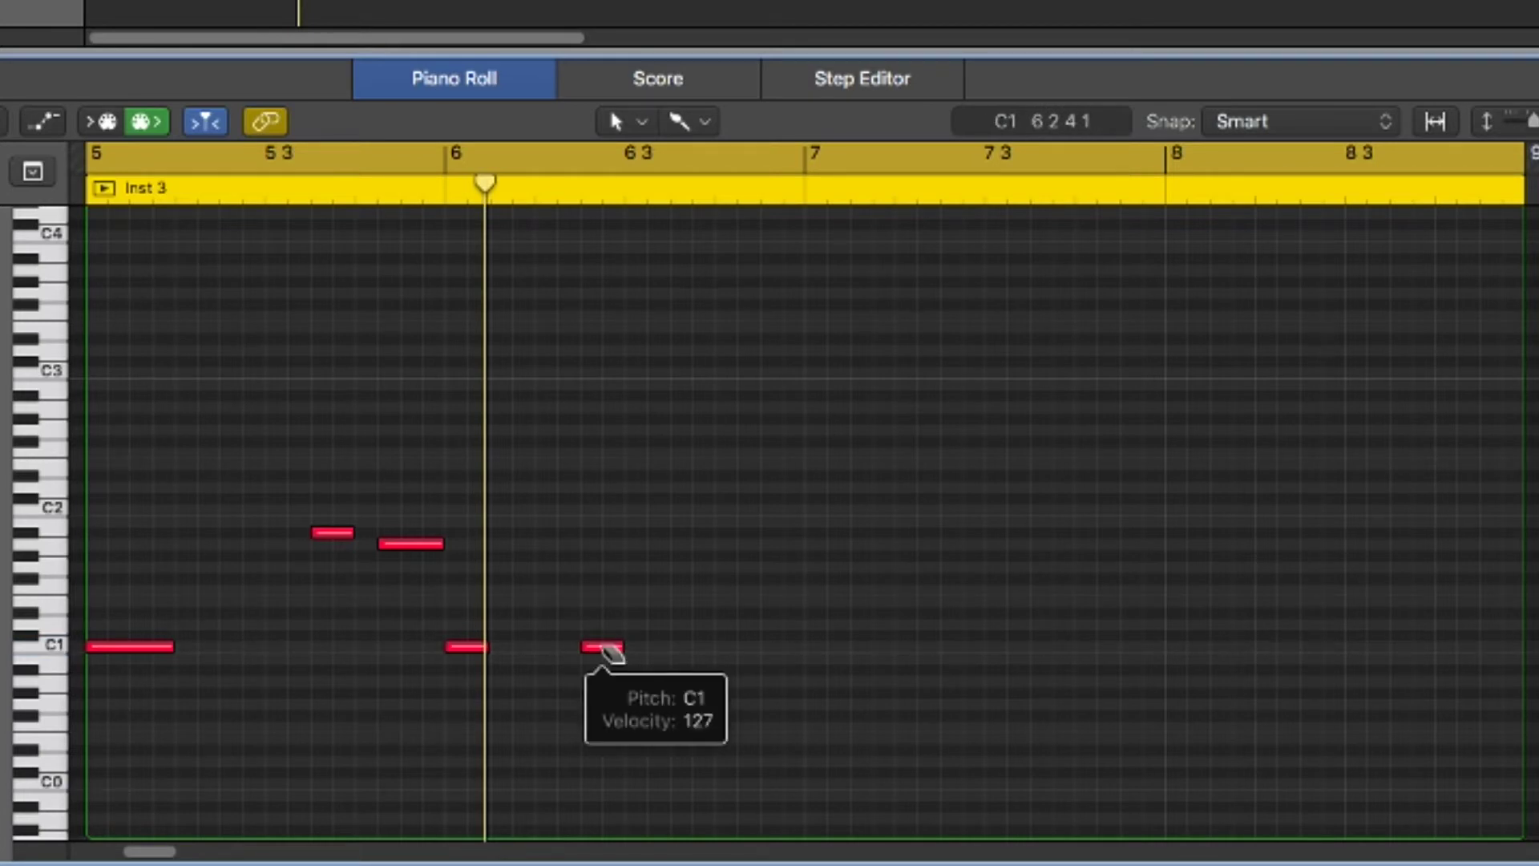
key(space)
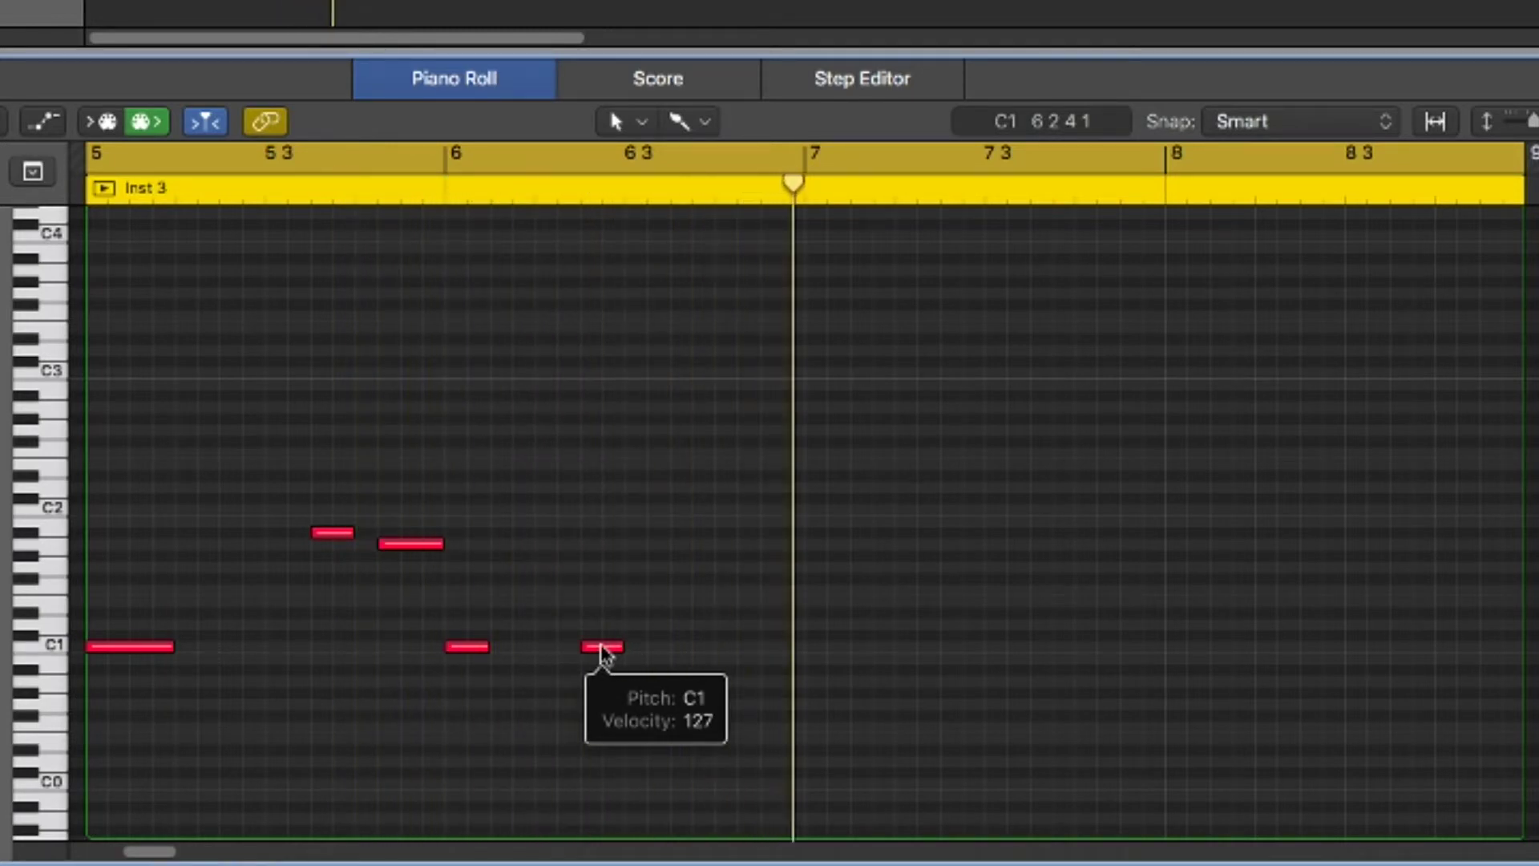
mouse_move(605, 654)
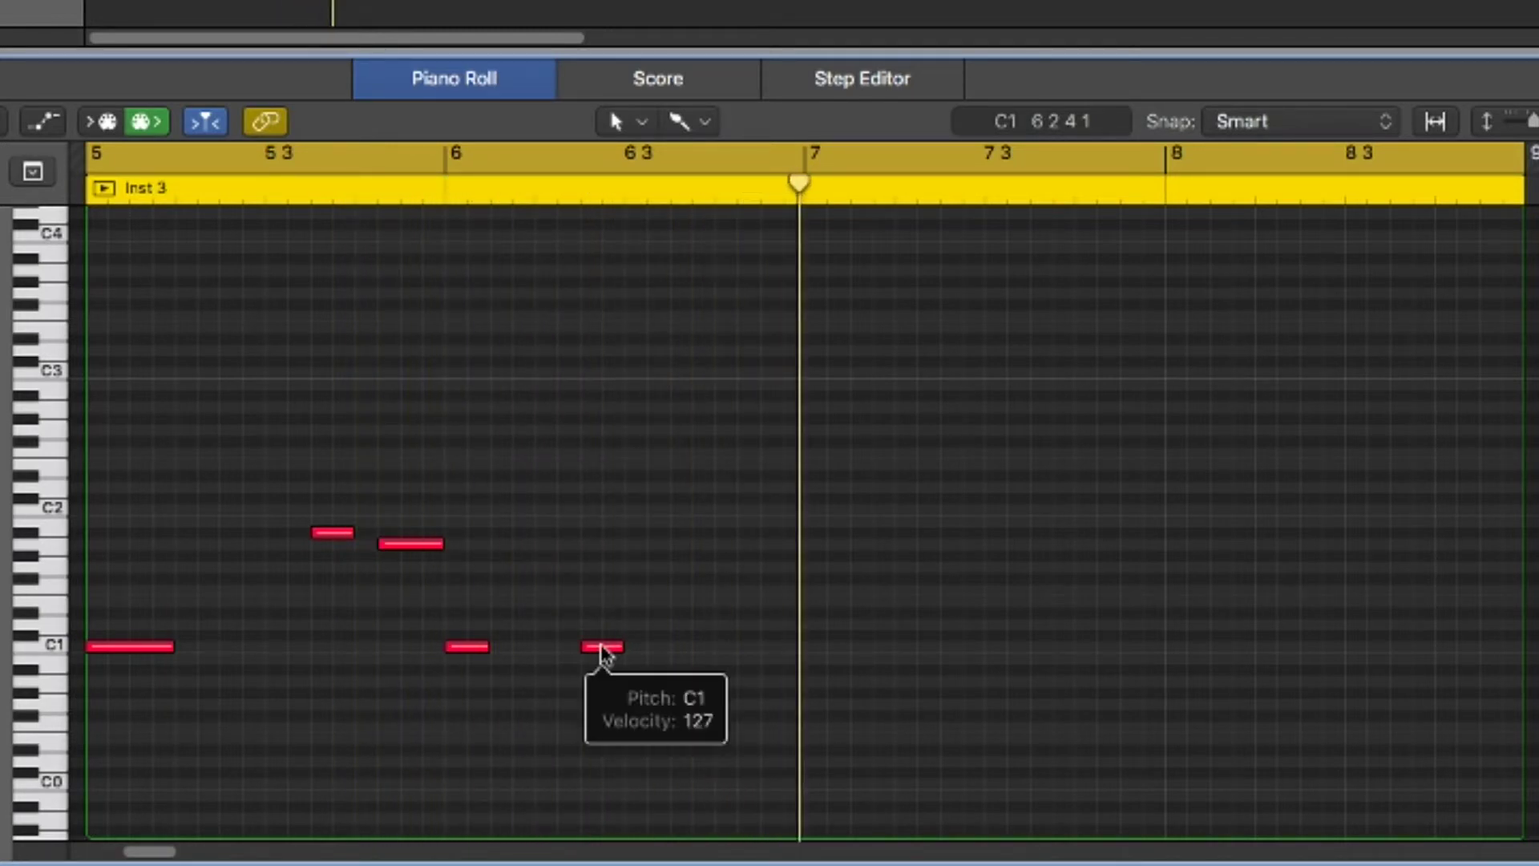
click(603, 647)
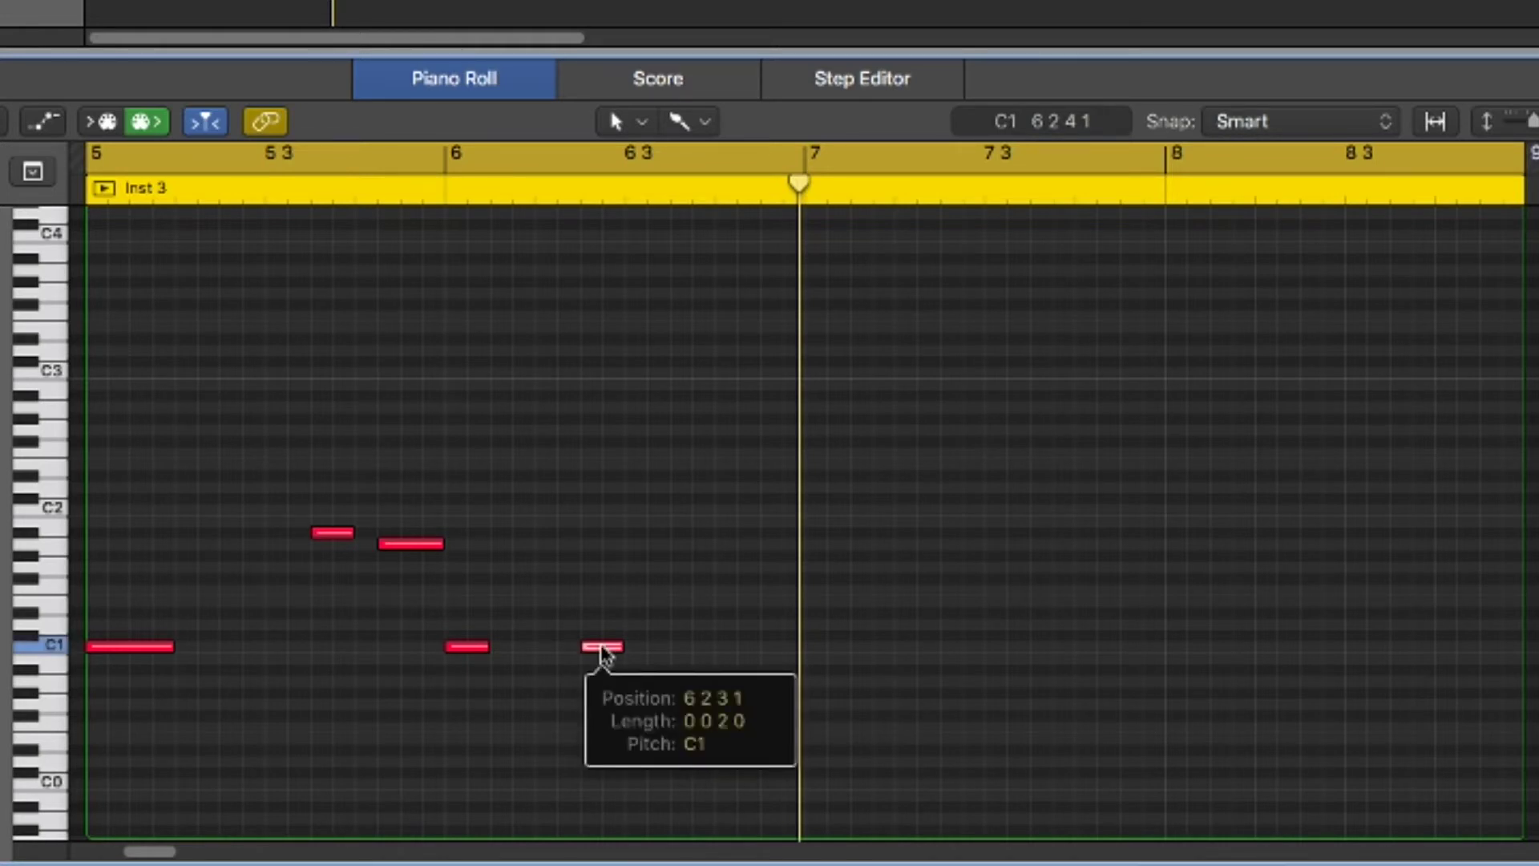
mouse_move(606, 653)
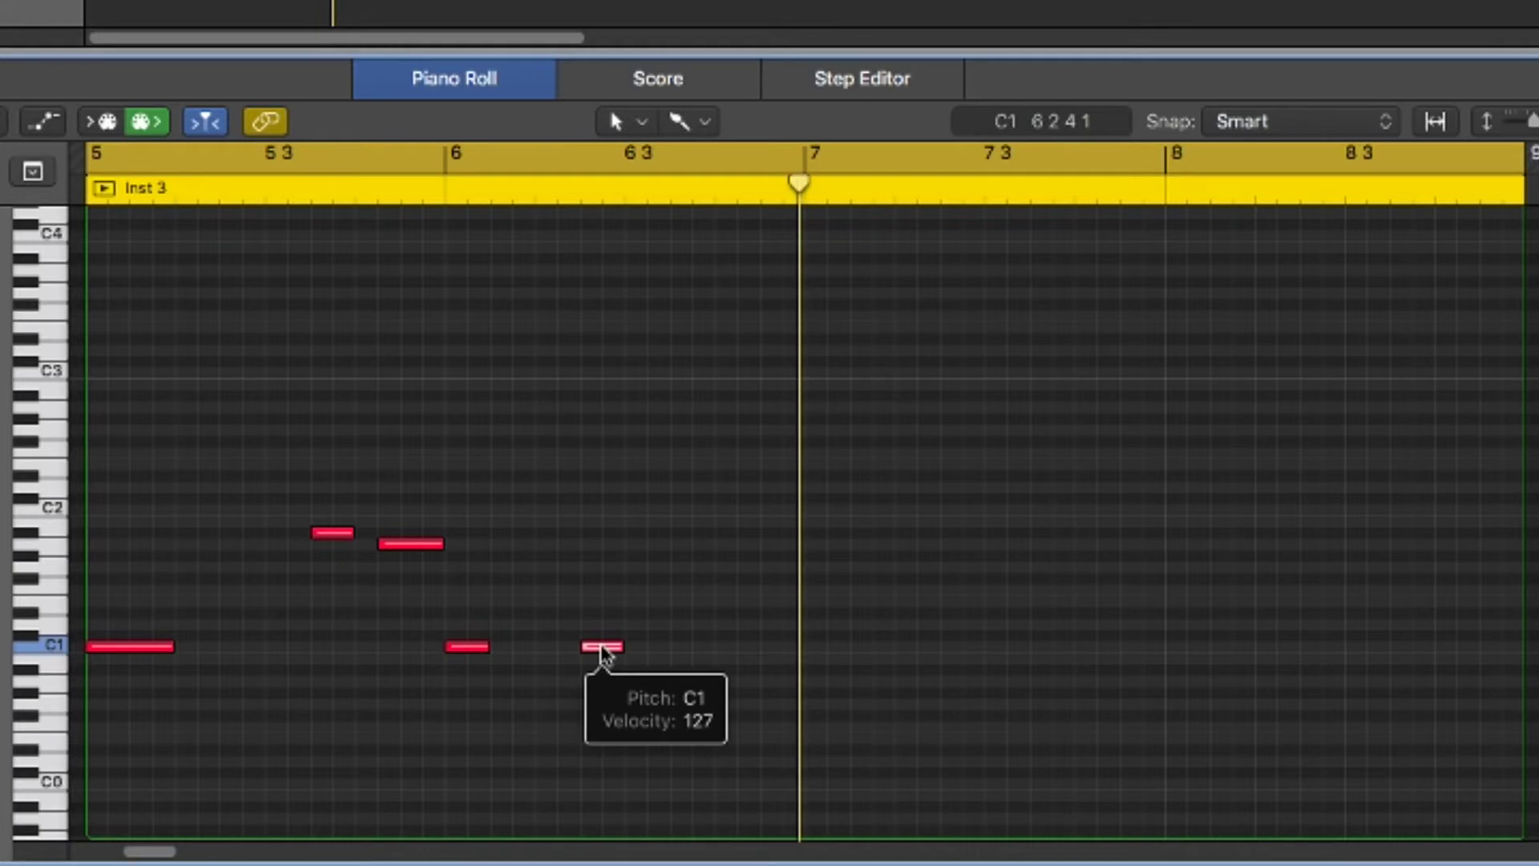
Step: Add eighth-length C1 notes at 7 1 1 and 6 3 3 and play the result
click(816, 647)
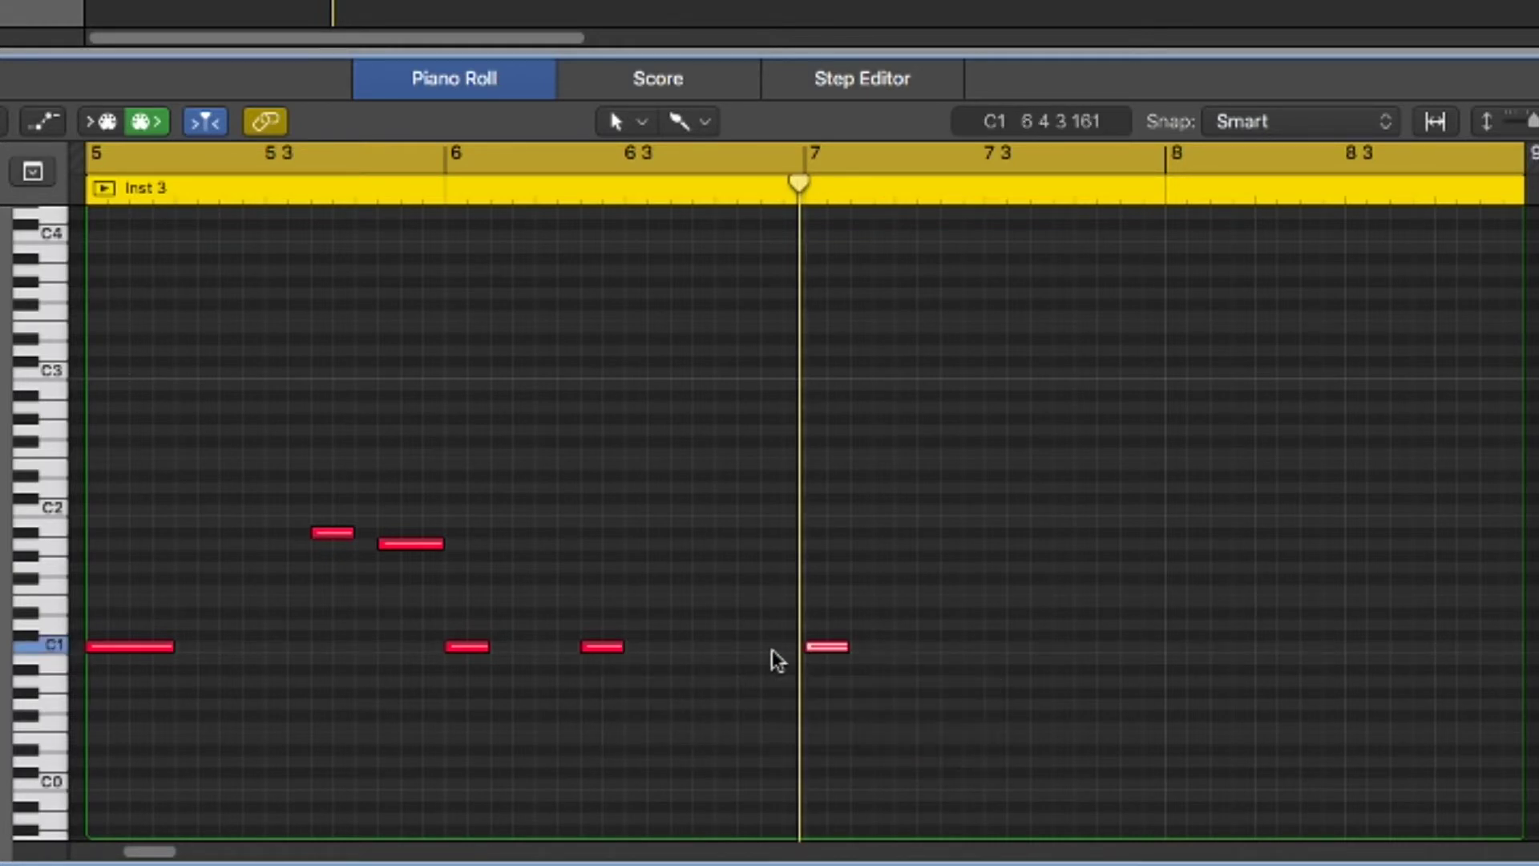
key(space)
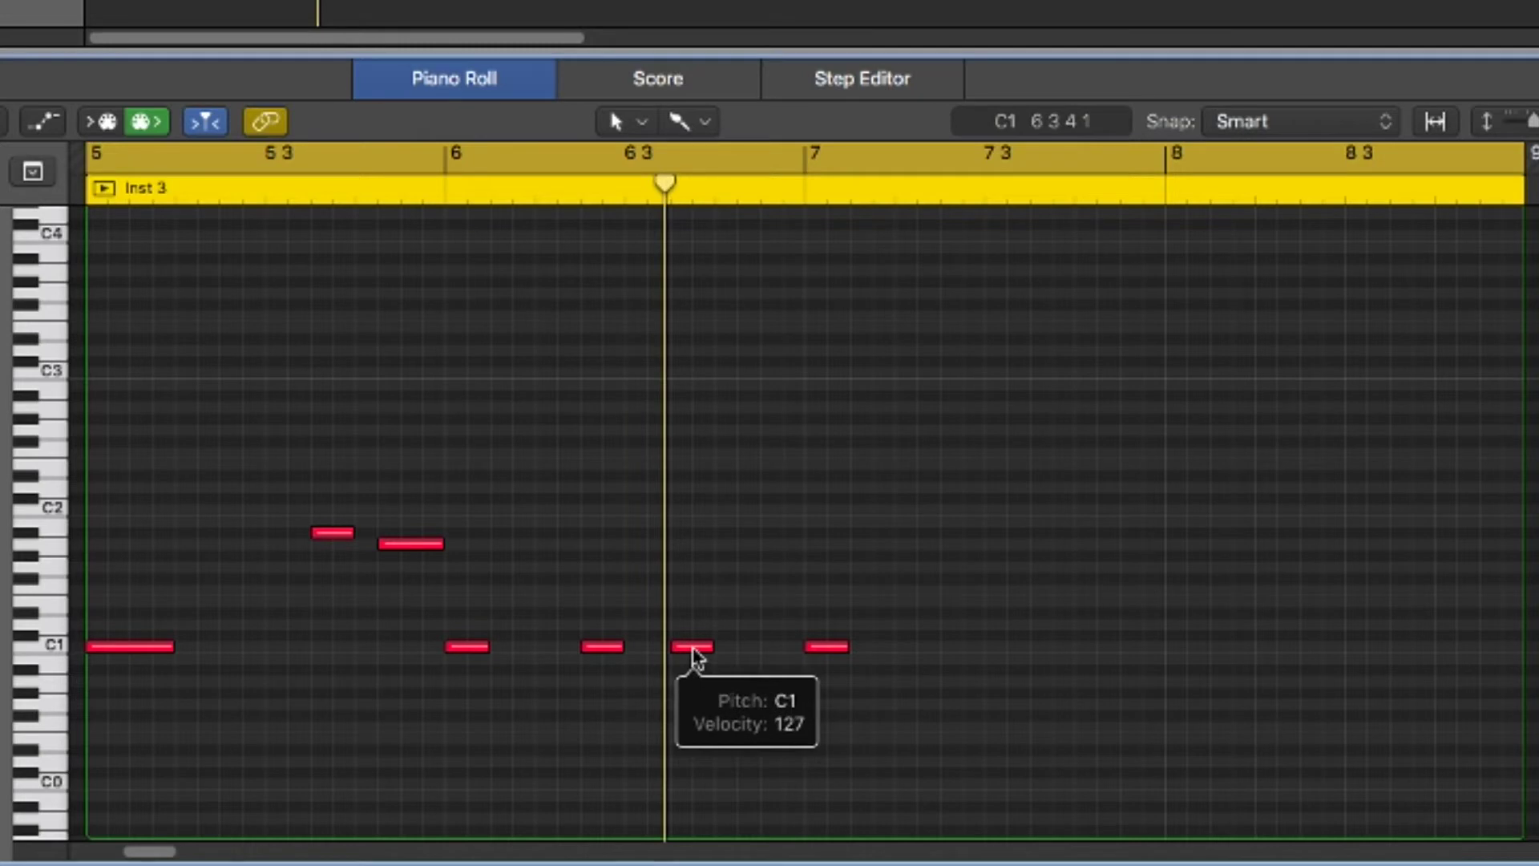
click(693, 648)
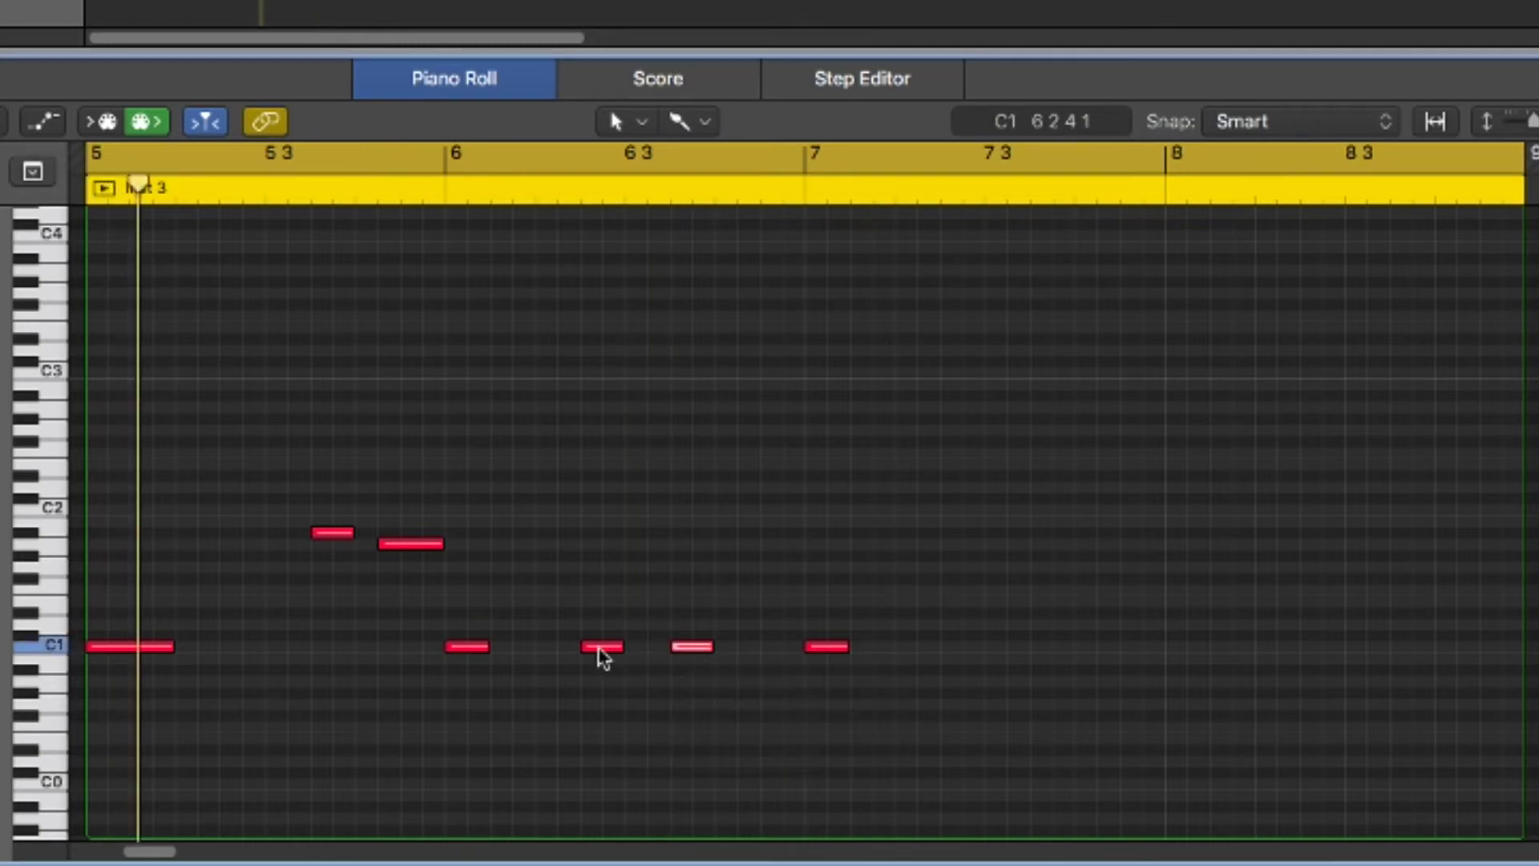
key(space)
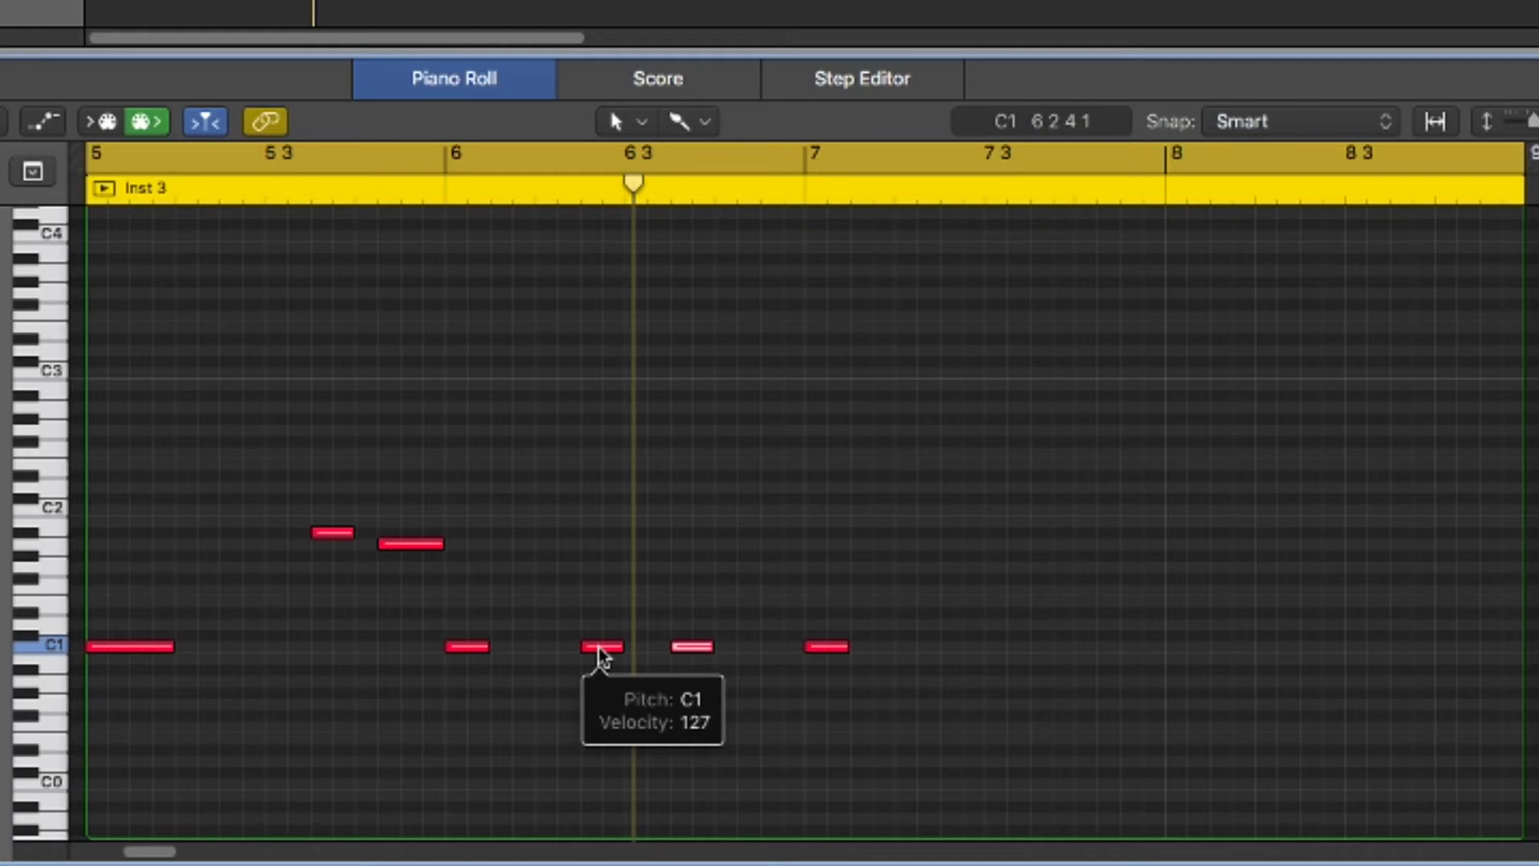
Step: Move the C1 note at 6 2 3 to 6 3 1 and the one at 6 3 3 to 6 4 1, playing after each change
drag(602, 656, 644, 654)
key(space)
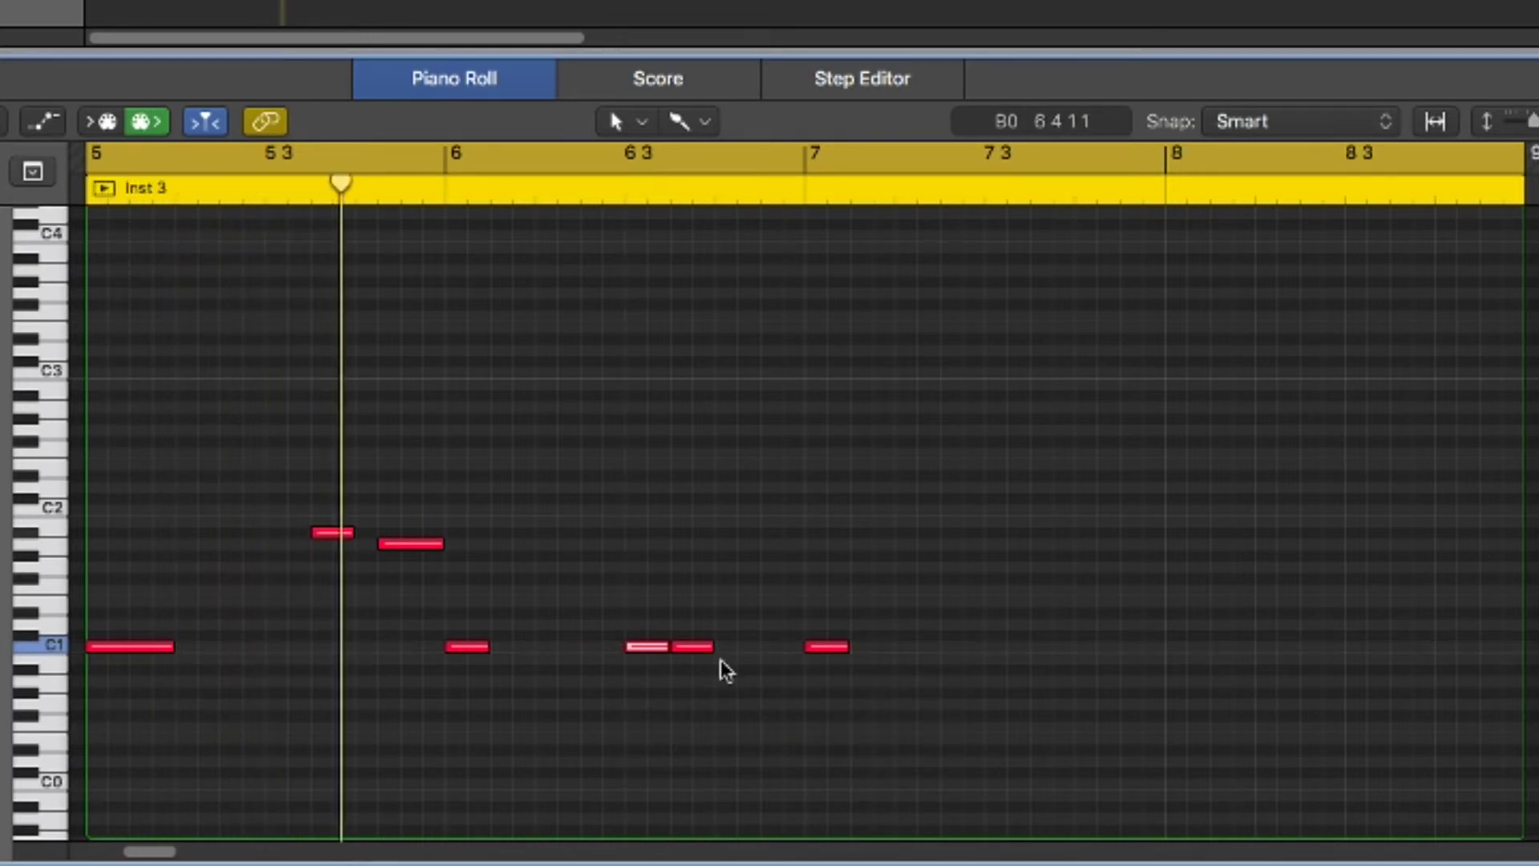
mouse_move(694, 651)
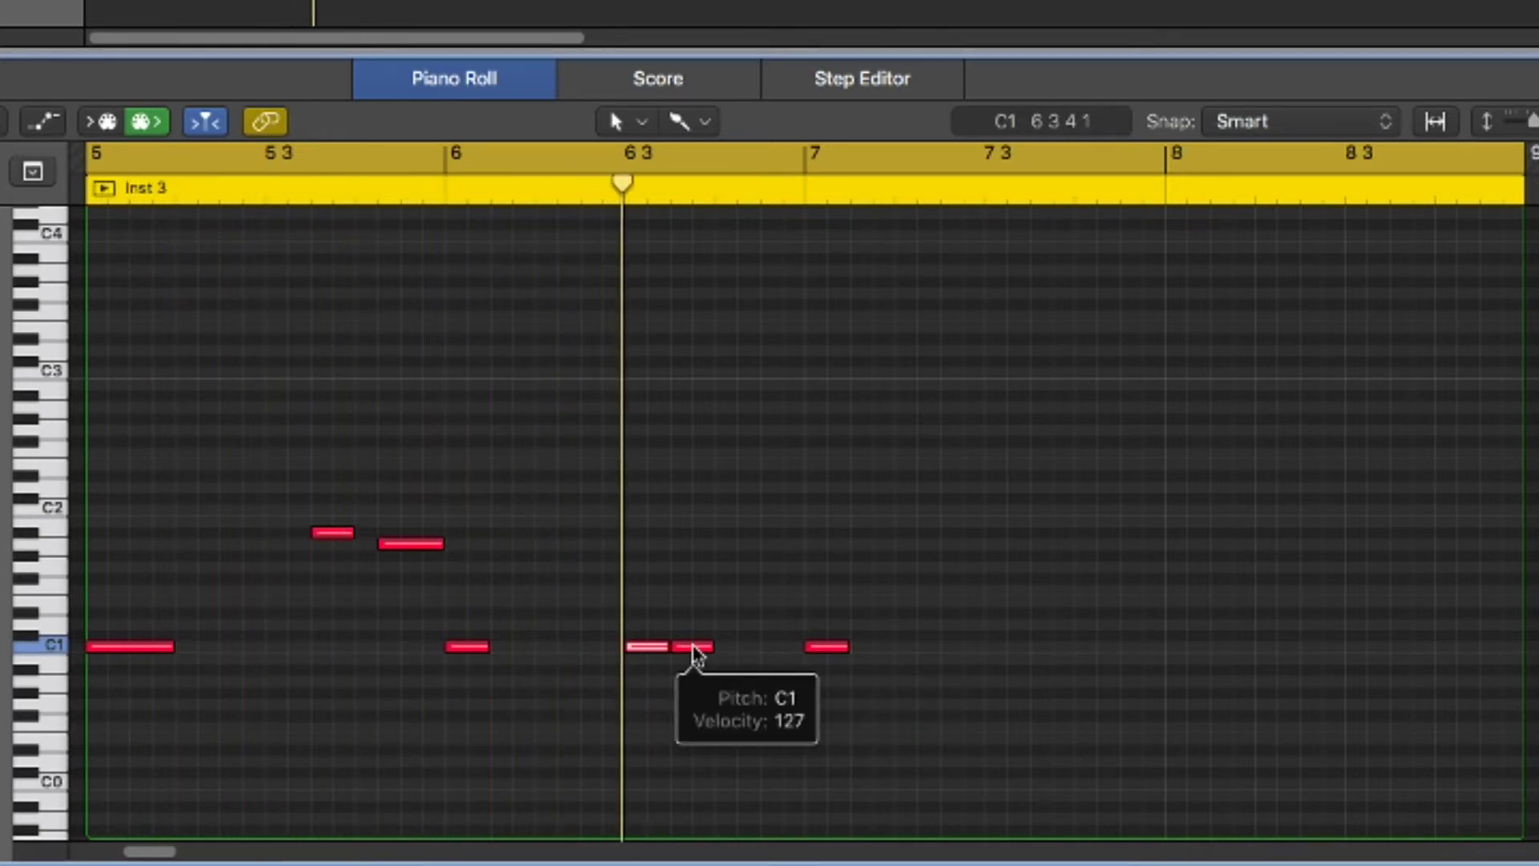
key(space)
drag(693, 649, 746, 653)
key(space)
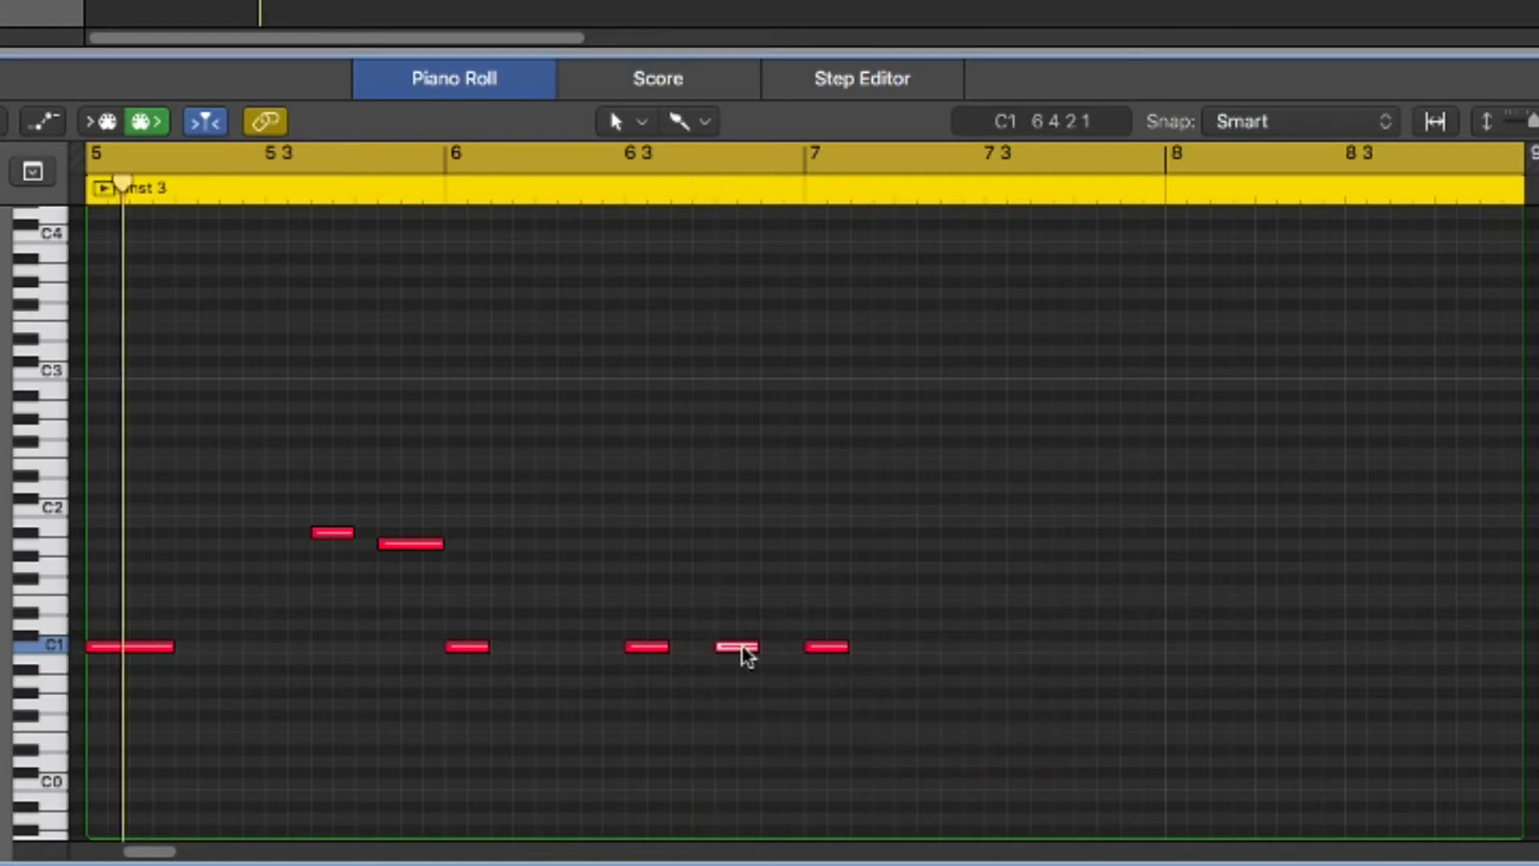
Step: Rework the C1 notes in the second half of bar 6 into eighth-length notes at 6 3 3 and 6 4 2, playing the pattern
mouse_move(732, 653)
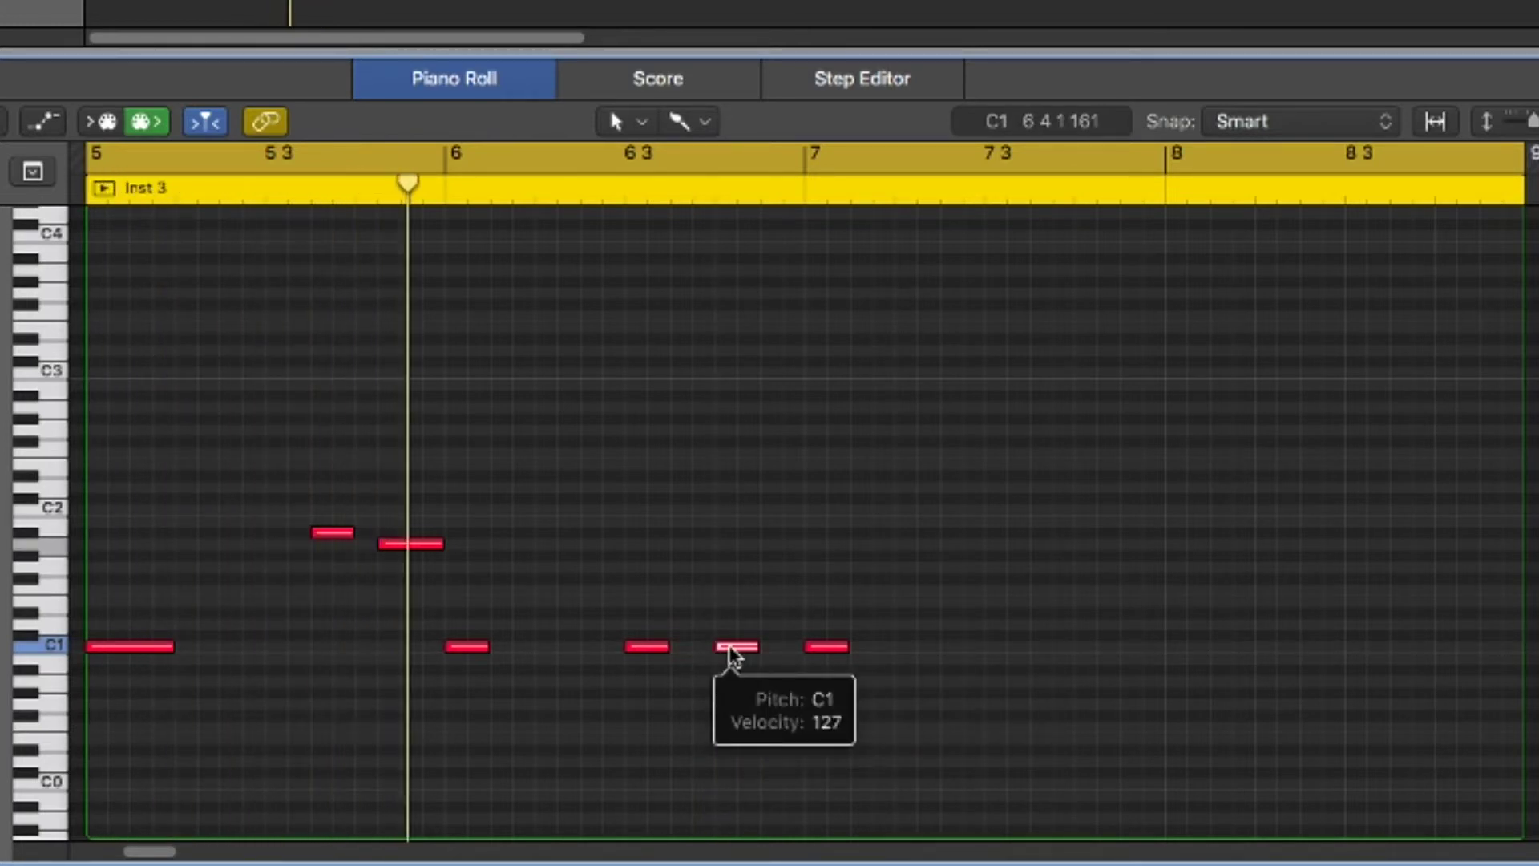
drag(722, 653, 714, 654)
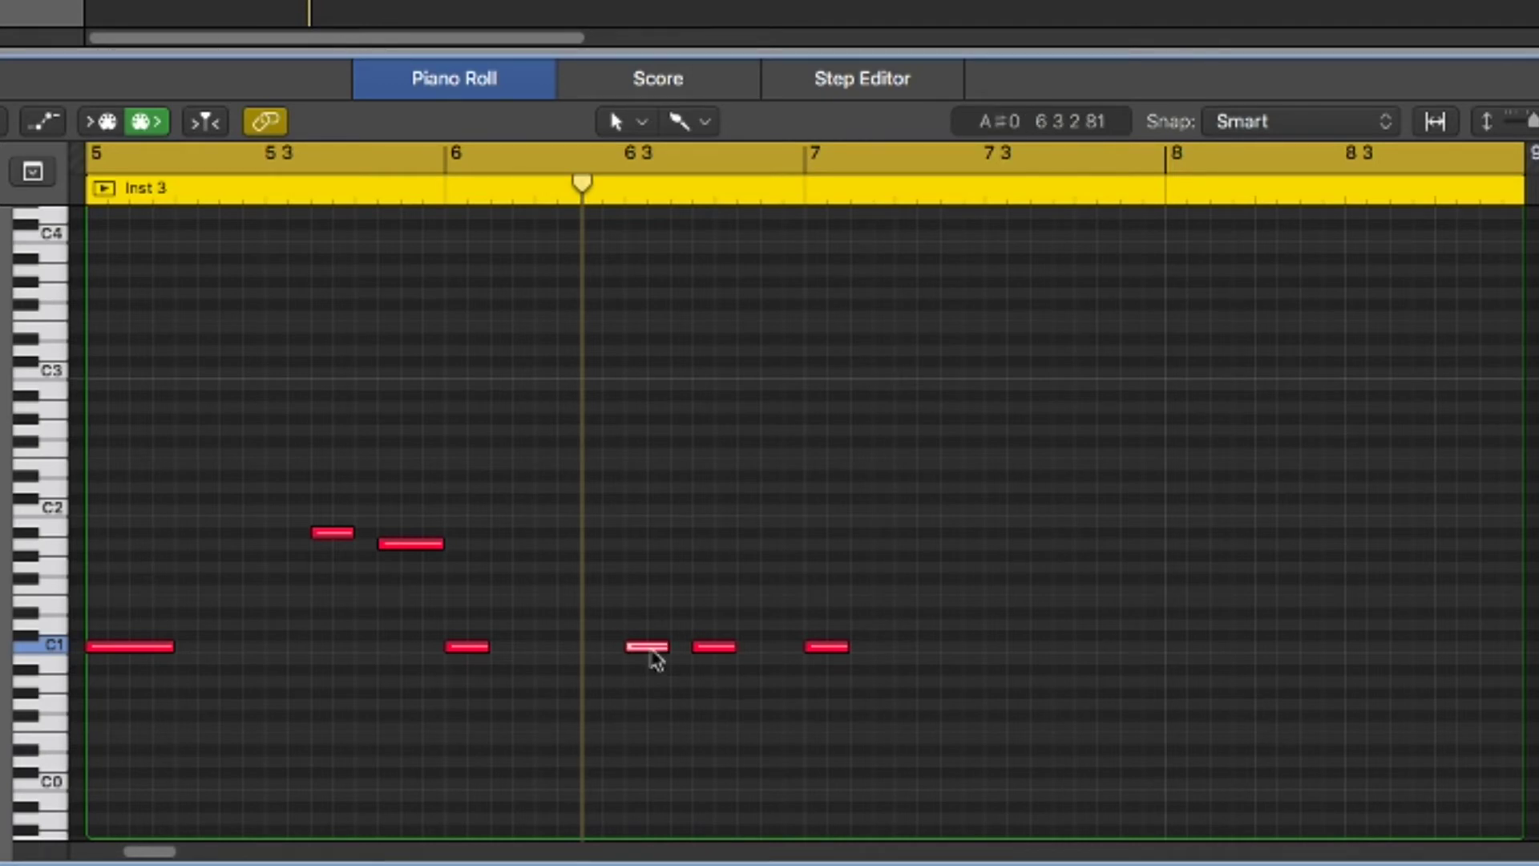
drag(712, 658, 688, 667)
key(space)
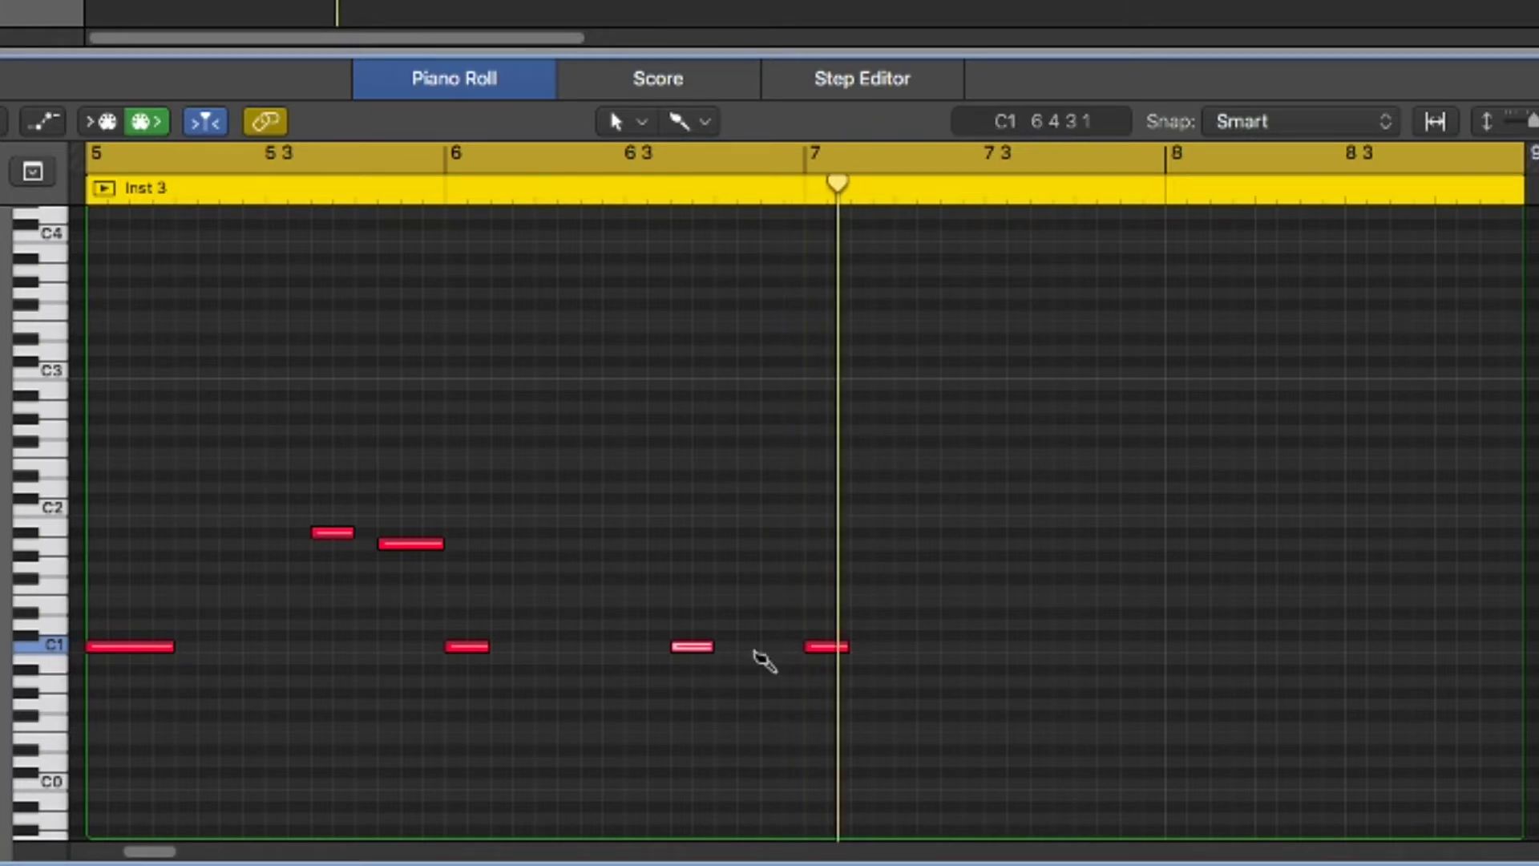
click(729, 647)
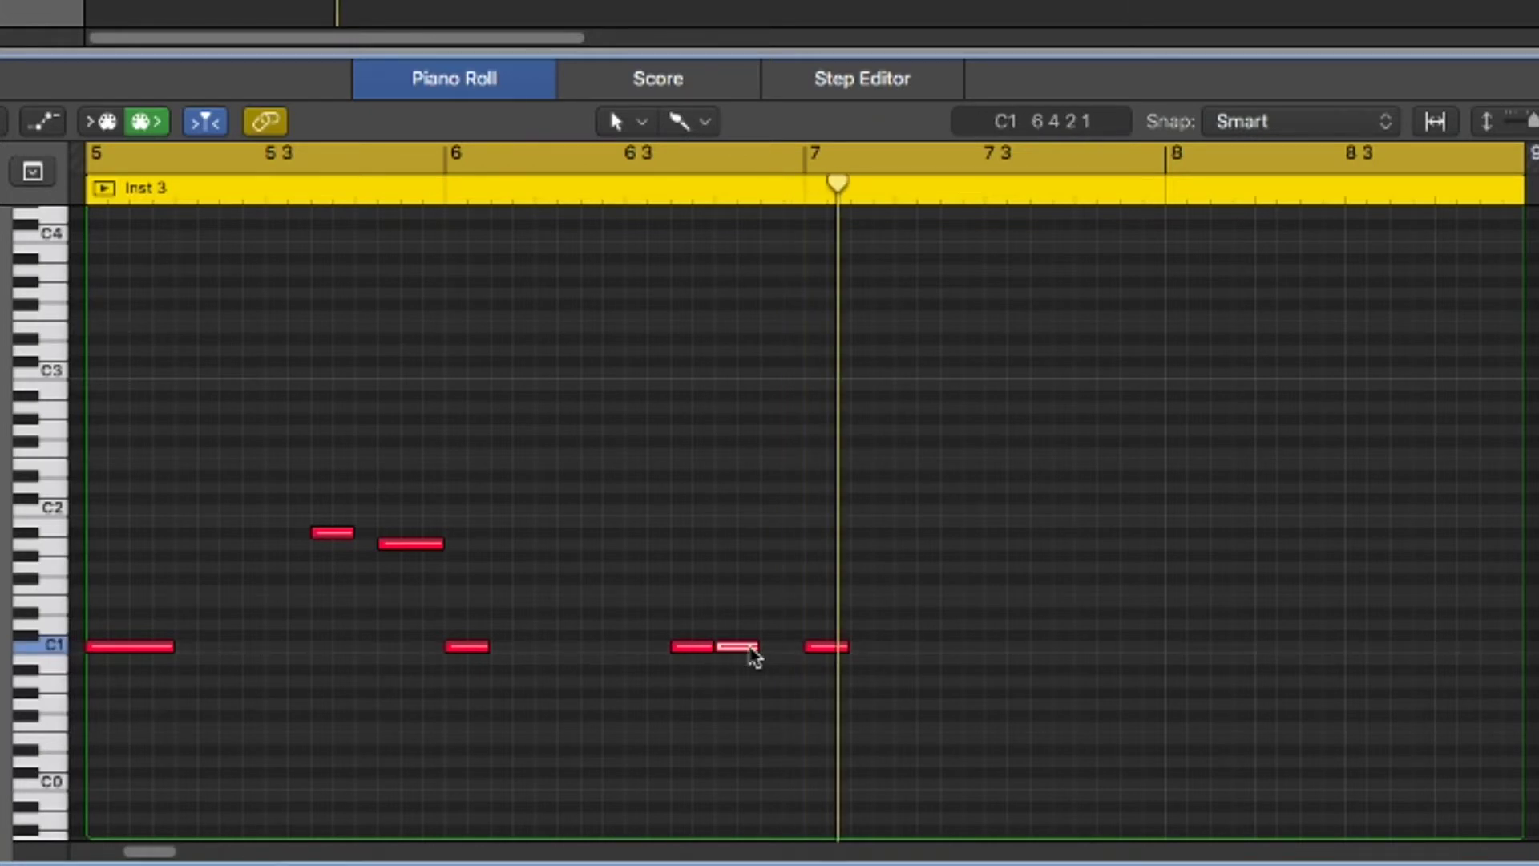
drag(754, 656, 772, 661)
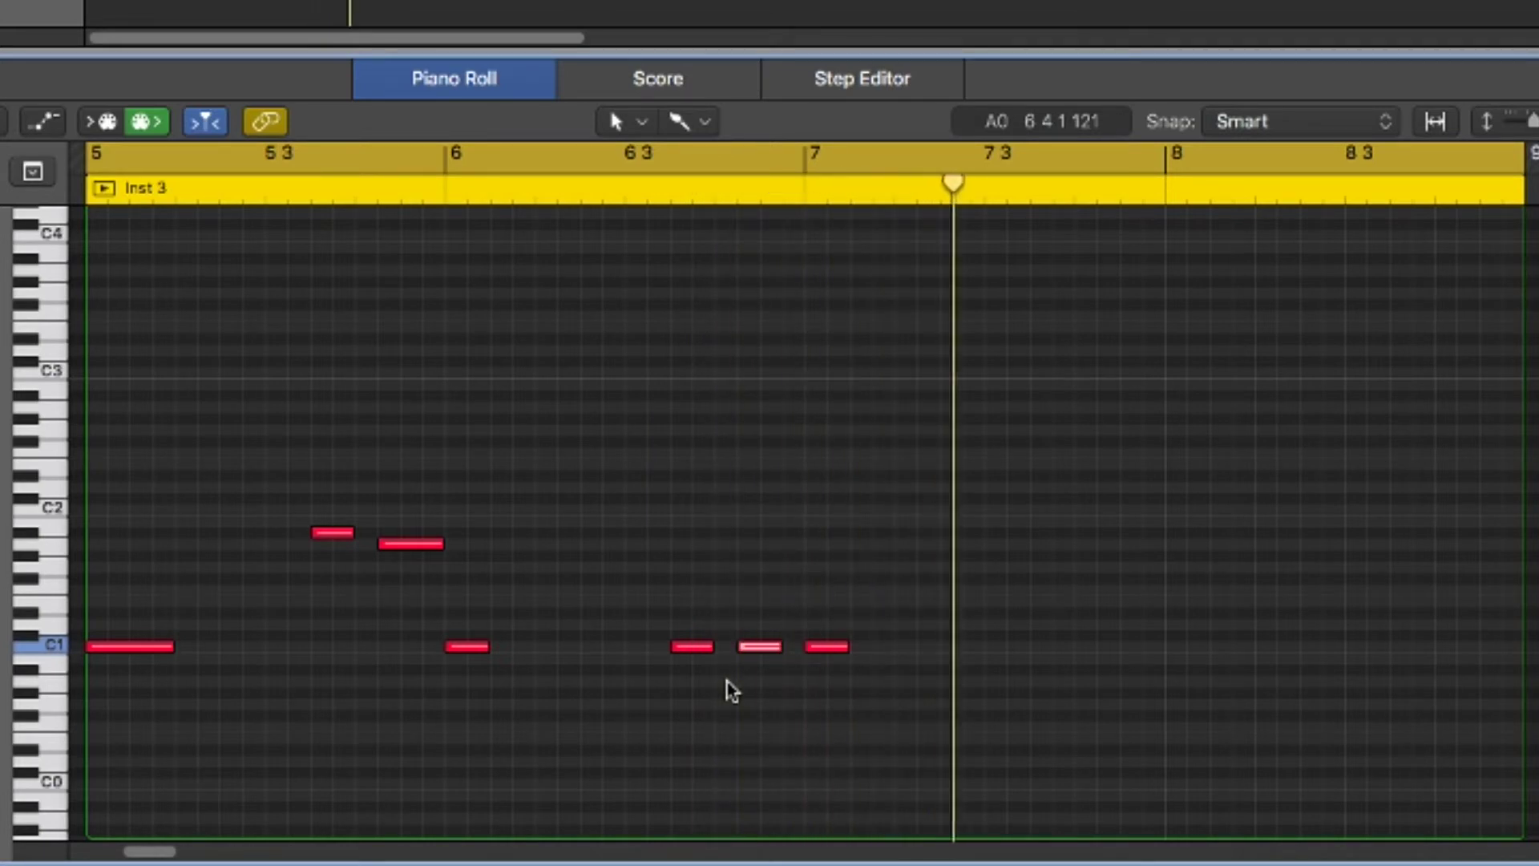
key(space)
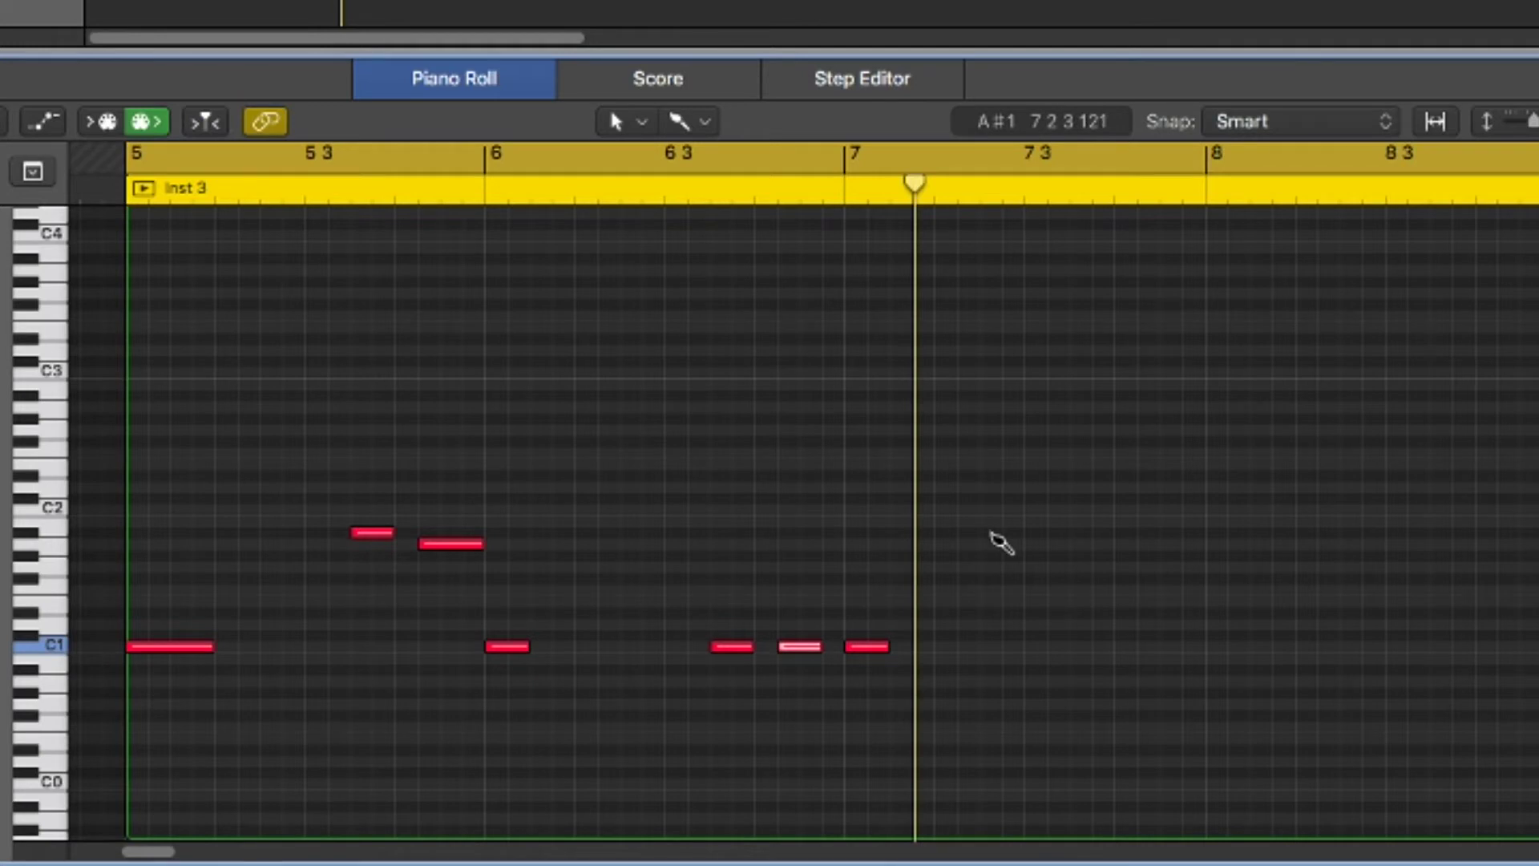
Step: Add an eighth-length note at 7 3 1, raise it to A#1, and play with the cycle range starting at bar 7
click(1032, 554)
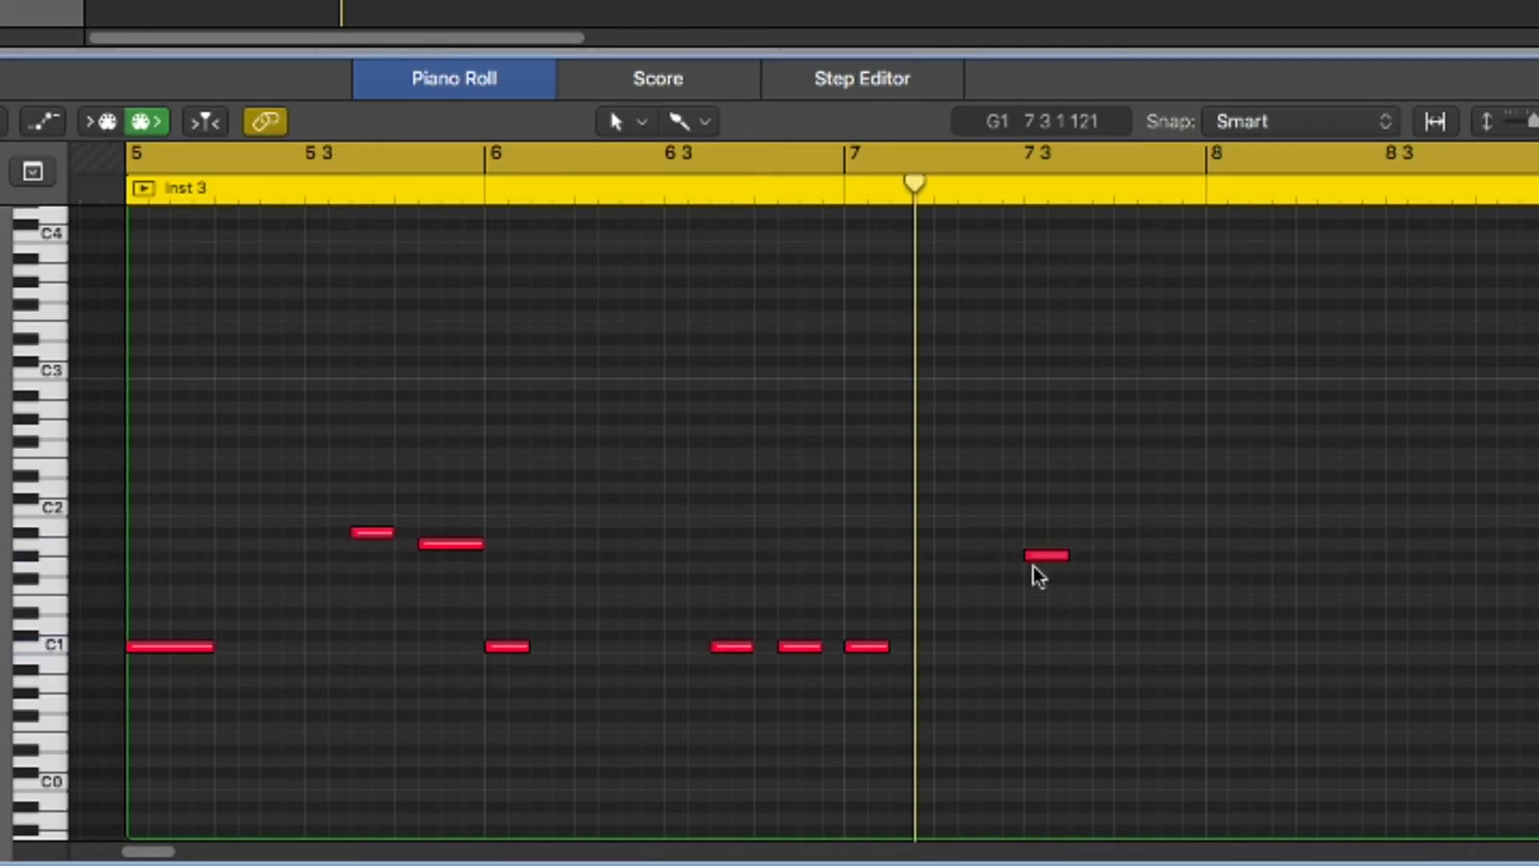
drag(1042, 557, 1040, 540)
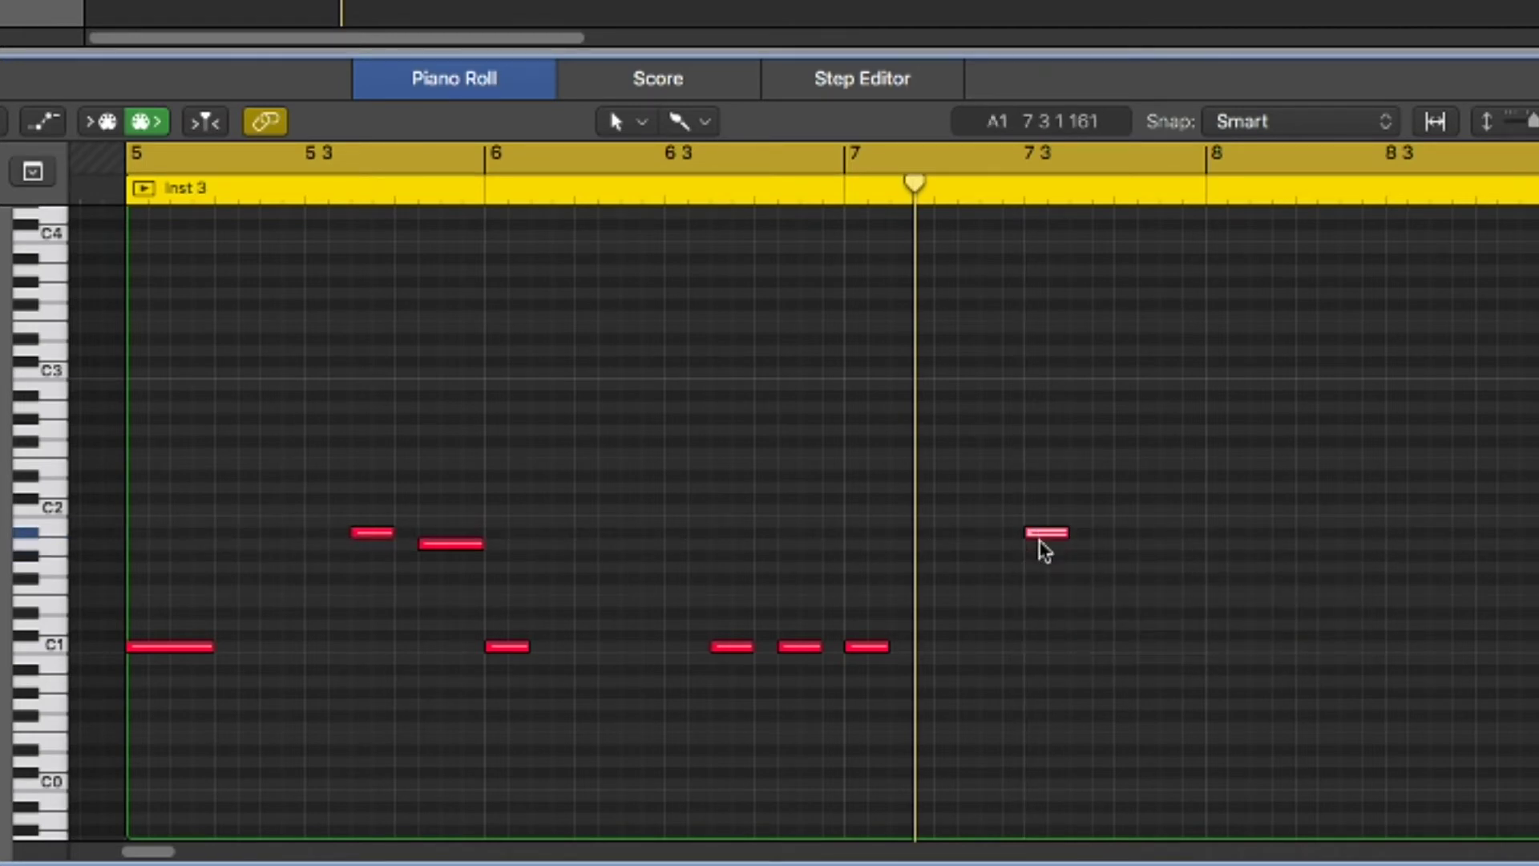
drag(845, 154, 1535, 153)
key(space)
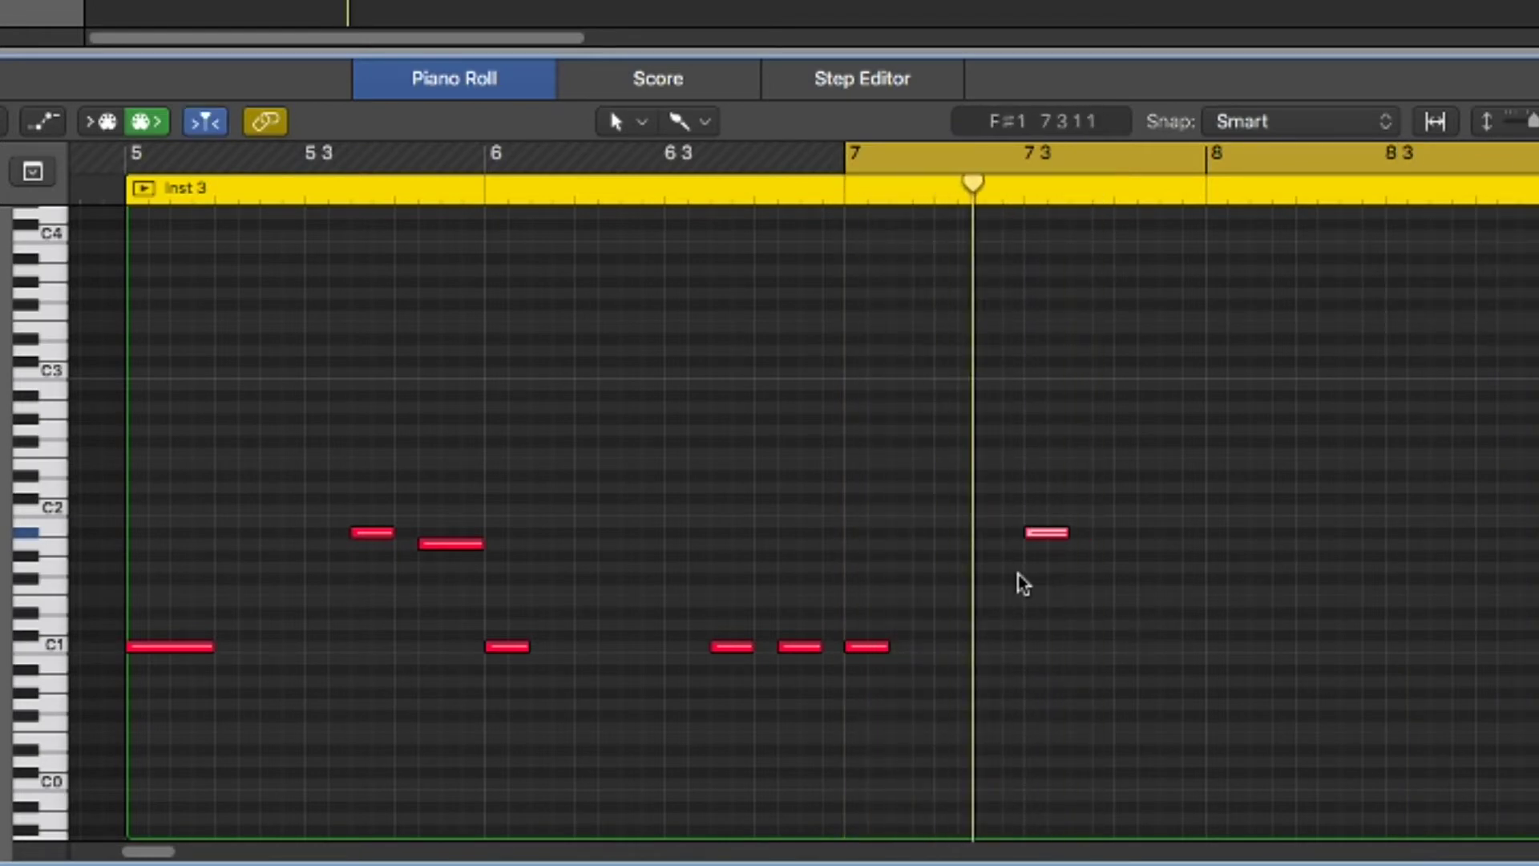
Step: Move the A#1 note in bar 7 to 7 3 3 and add an eighth-length A1 note at 7 4 2
click(1050, 532)
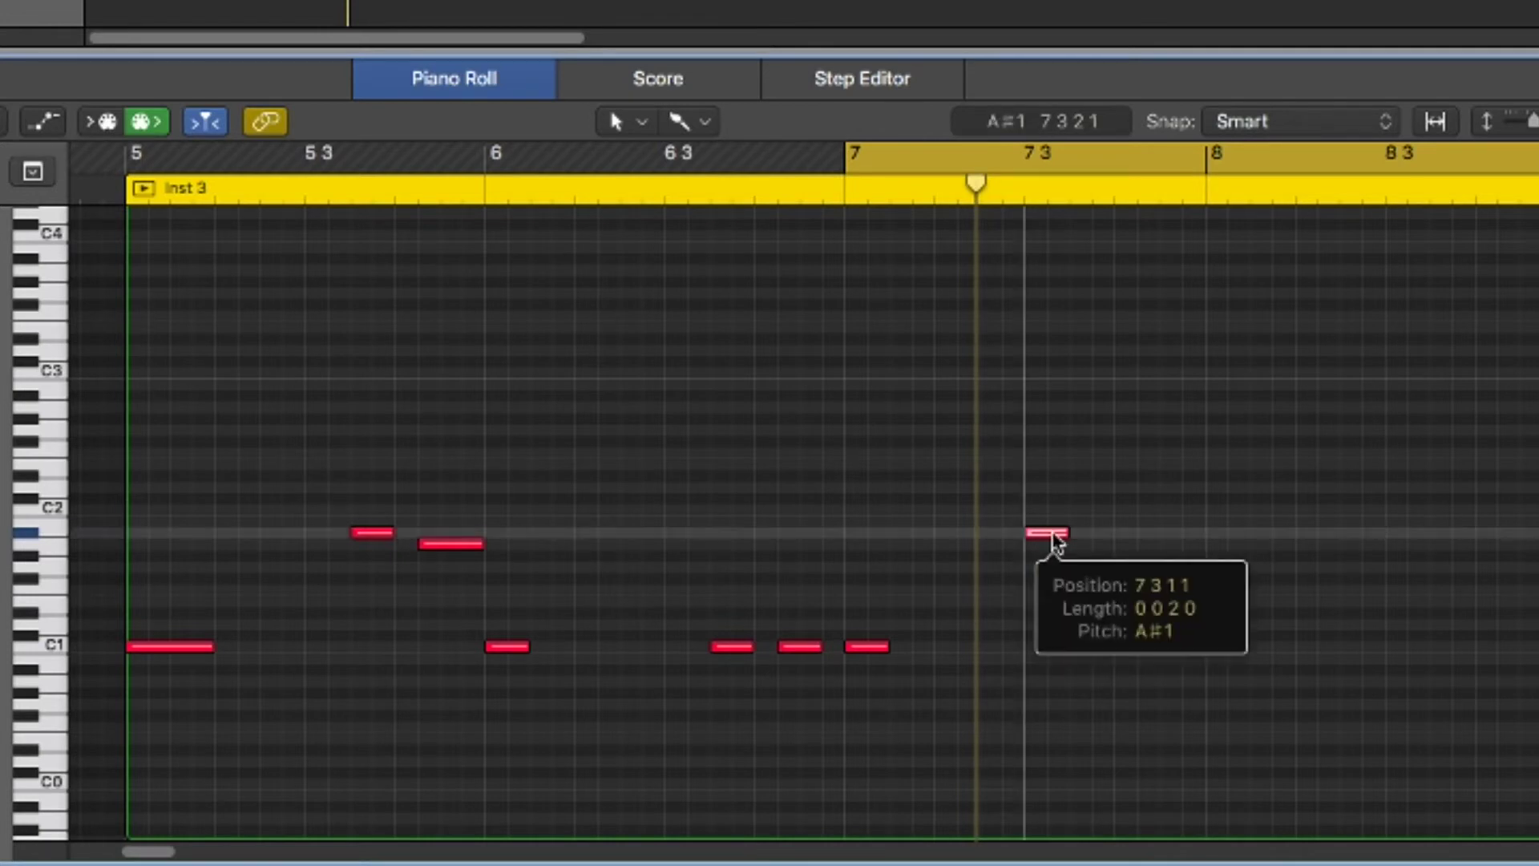
drag(1057, 542, 1102, 544)
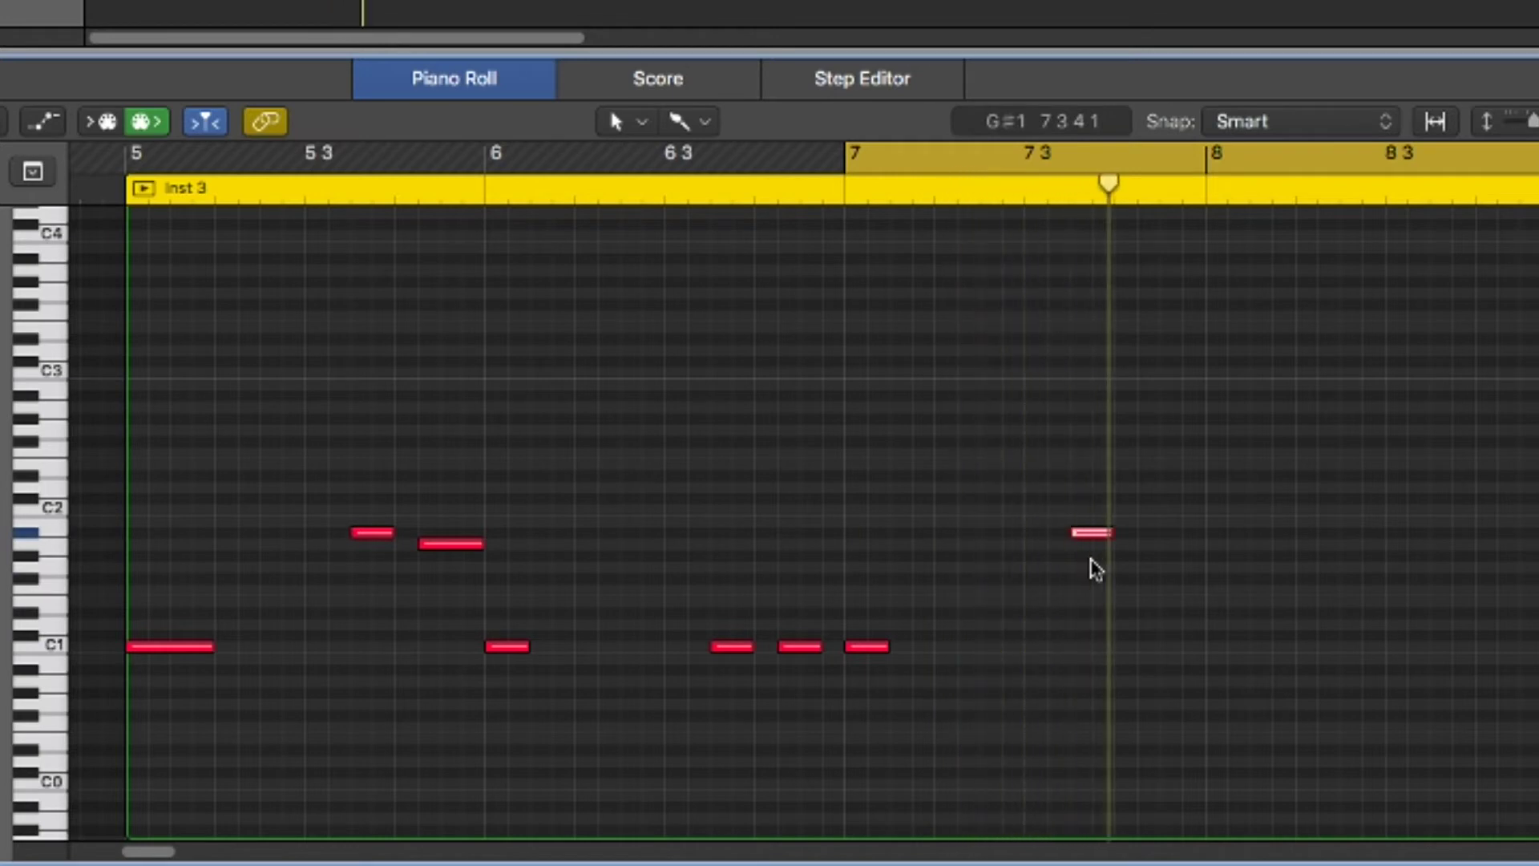
click(1153, 565)
drag(1148, 568, 1171, 554)
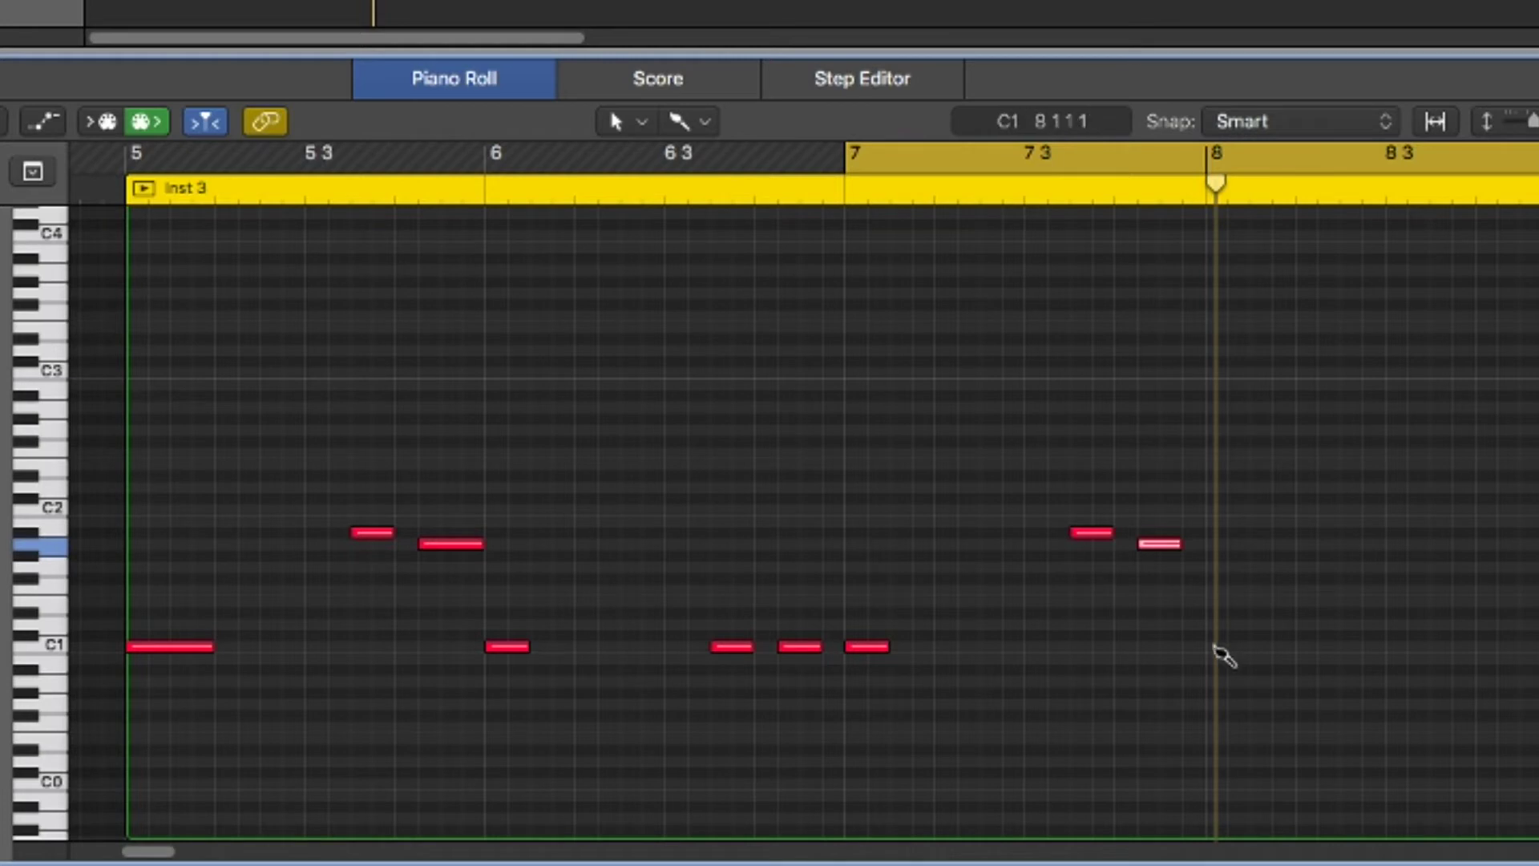
Step: Add eighth-length C1 notes at 8 1 1, 8 3 1 and 8 3 4, playing the pattern in between
click(1217, 646)
key(space)
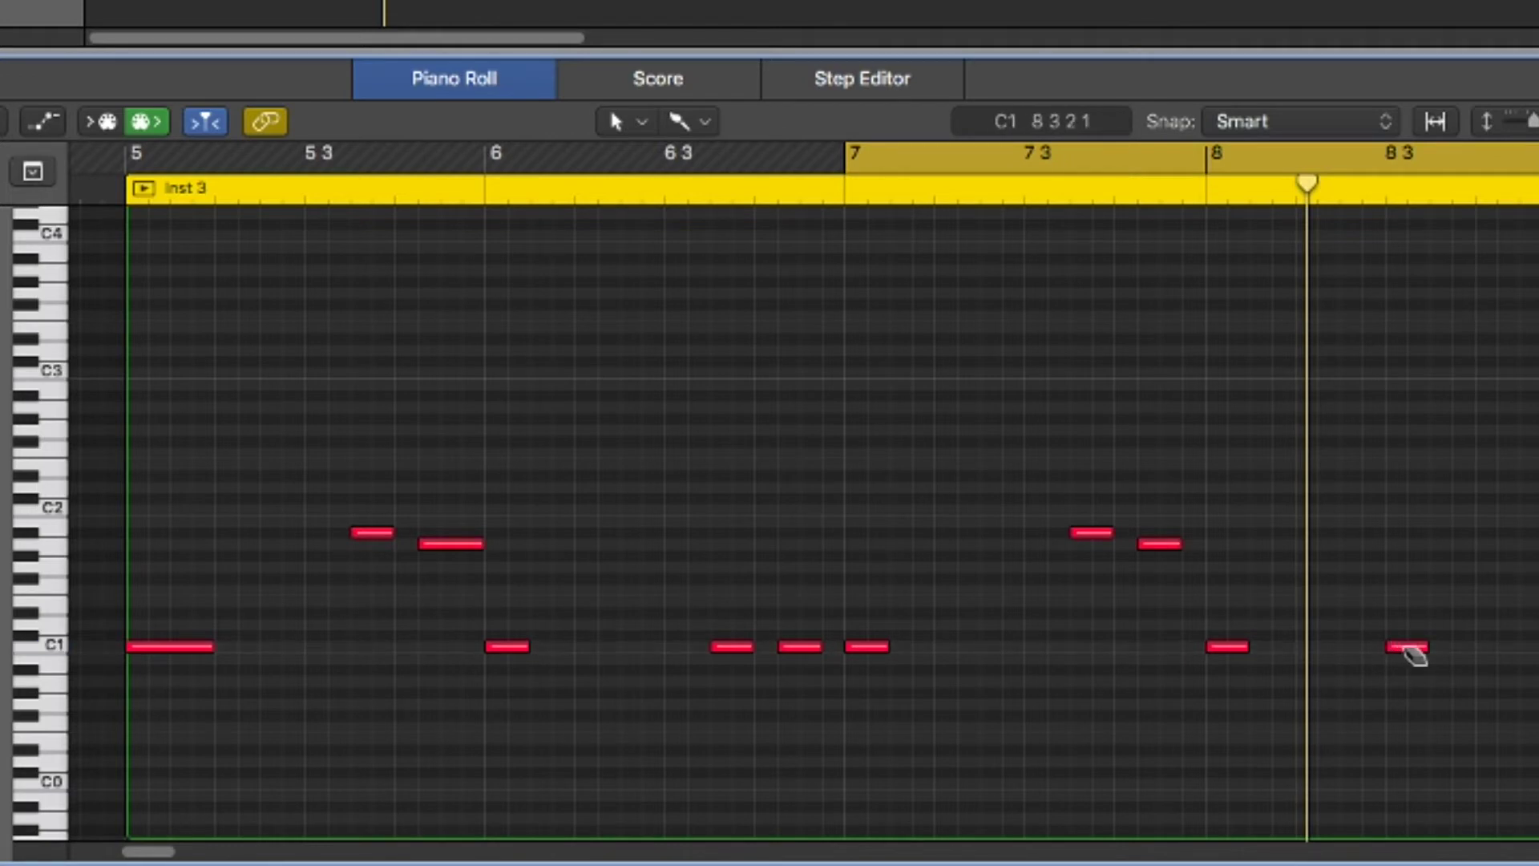
click(1418, 649)
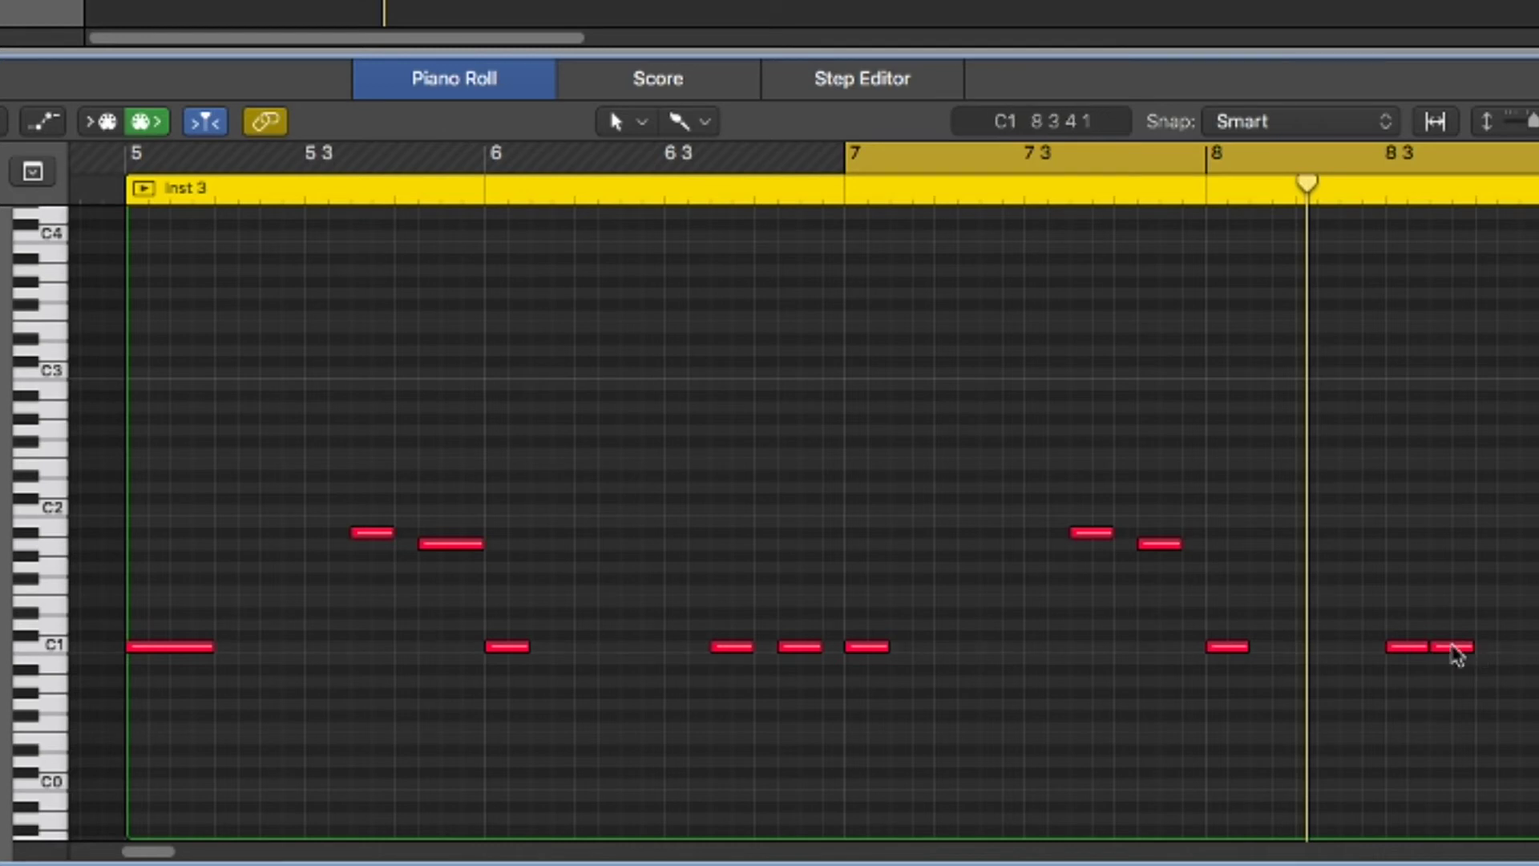
drag(1458, 656, 1471, 664)
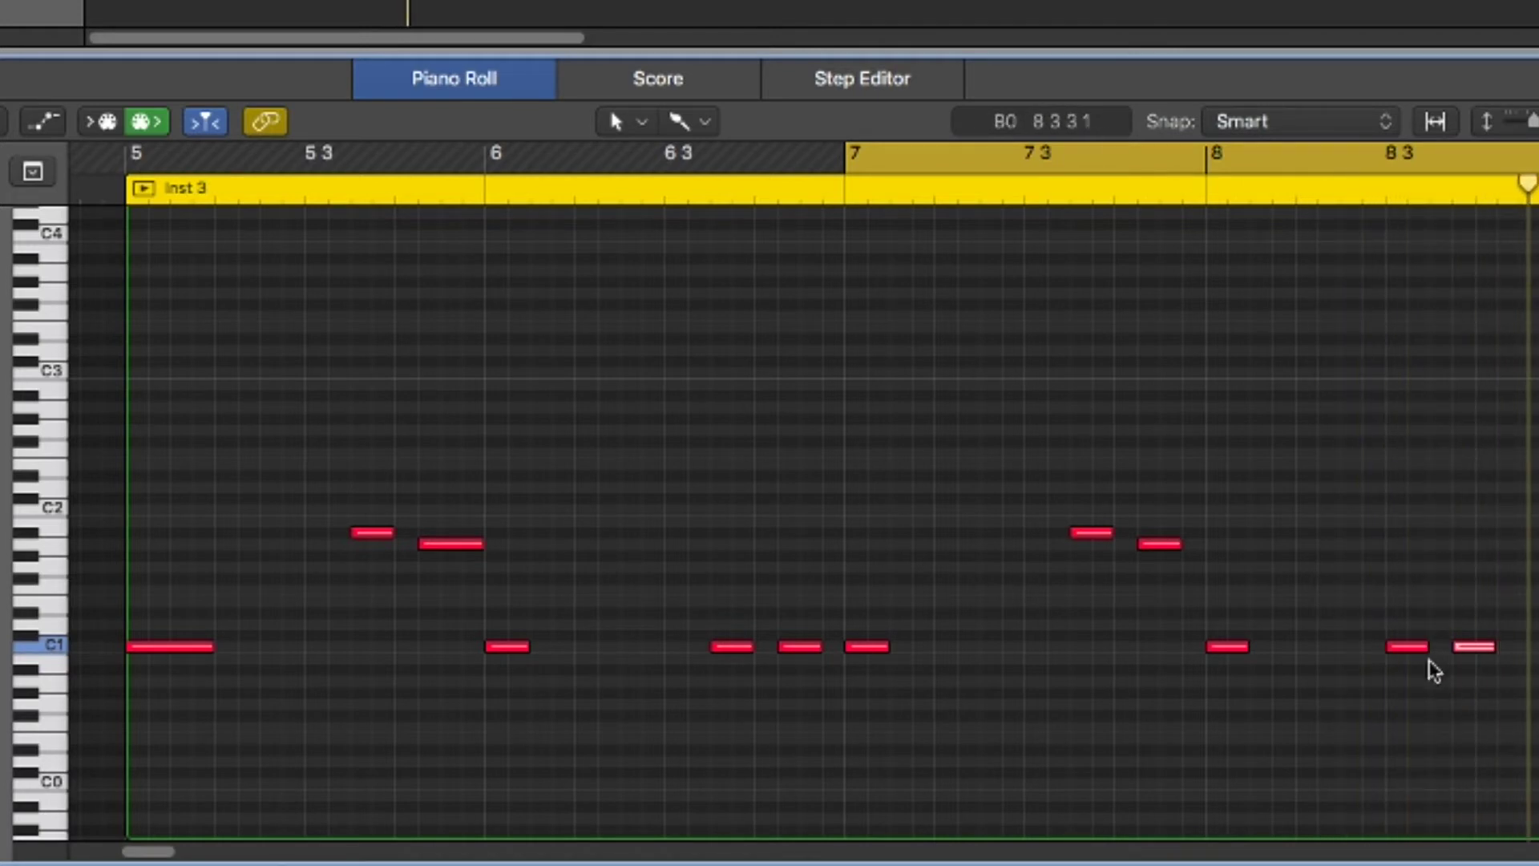
Step: Move the C1 note at 8 3 4 to 8 4 2 and the one at 8 3 1 to 8 3 3, and play the result
mouse_move(1421, 663)
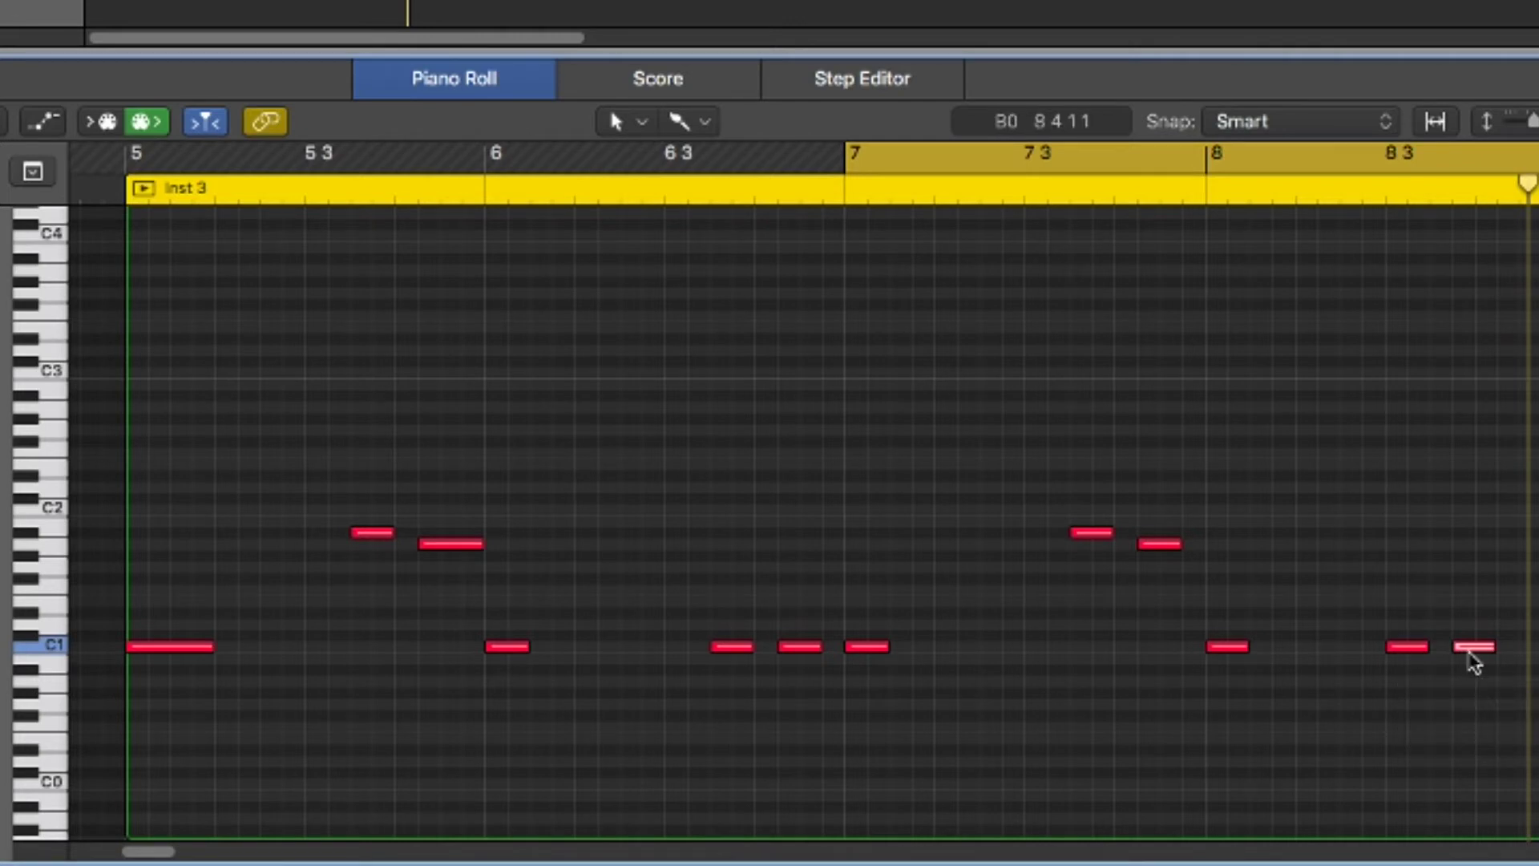
drag(1477, 656, 1525, 656)
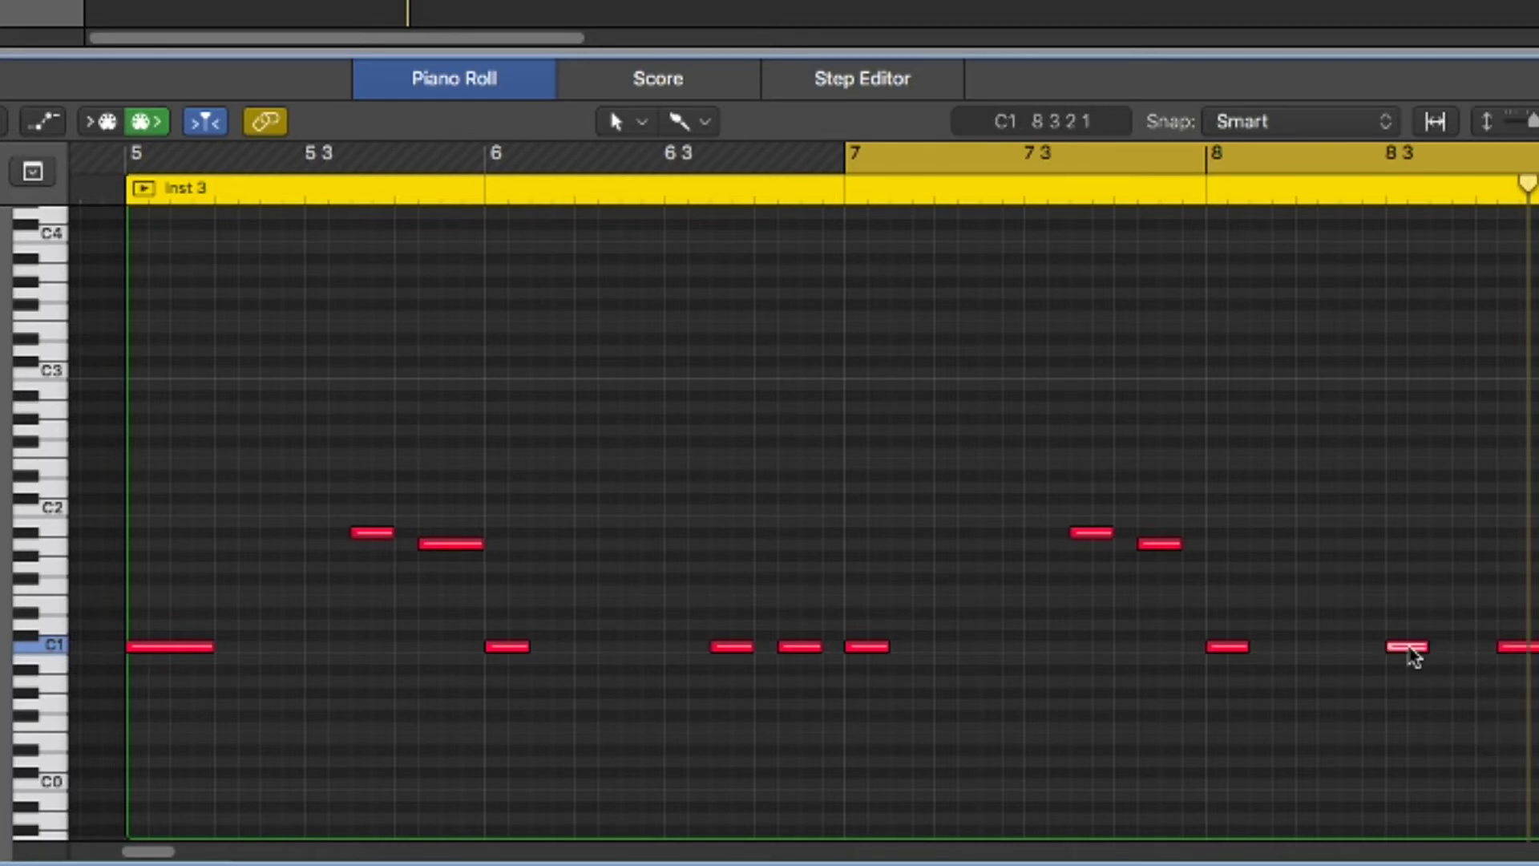
drag(1413, 658, 1458, 654)
key(space)
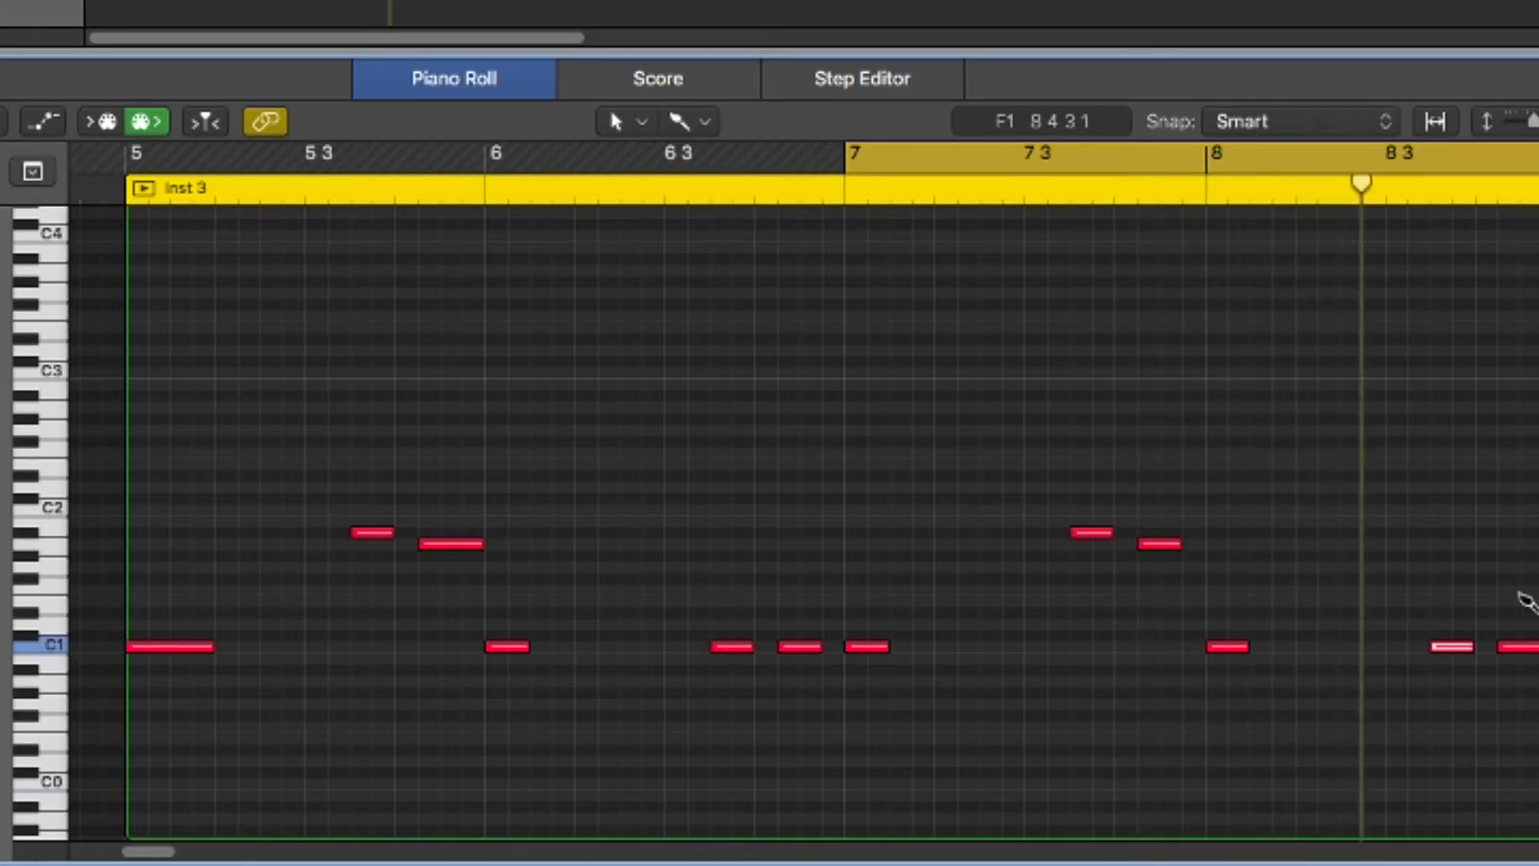
Step: Add a G1 note at 8 4 1 during playback, raise it to A1 and shorten it
click(1494, 561)
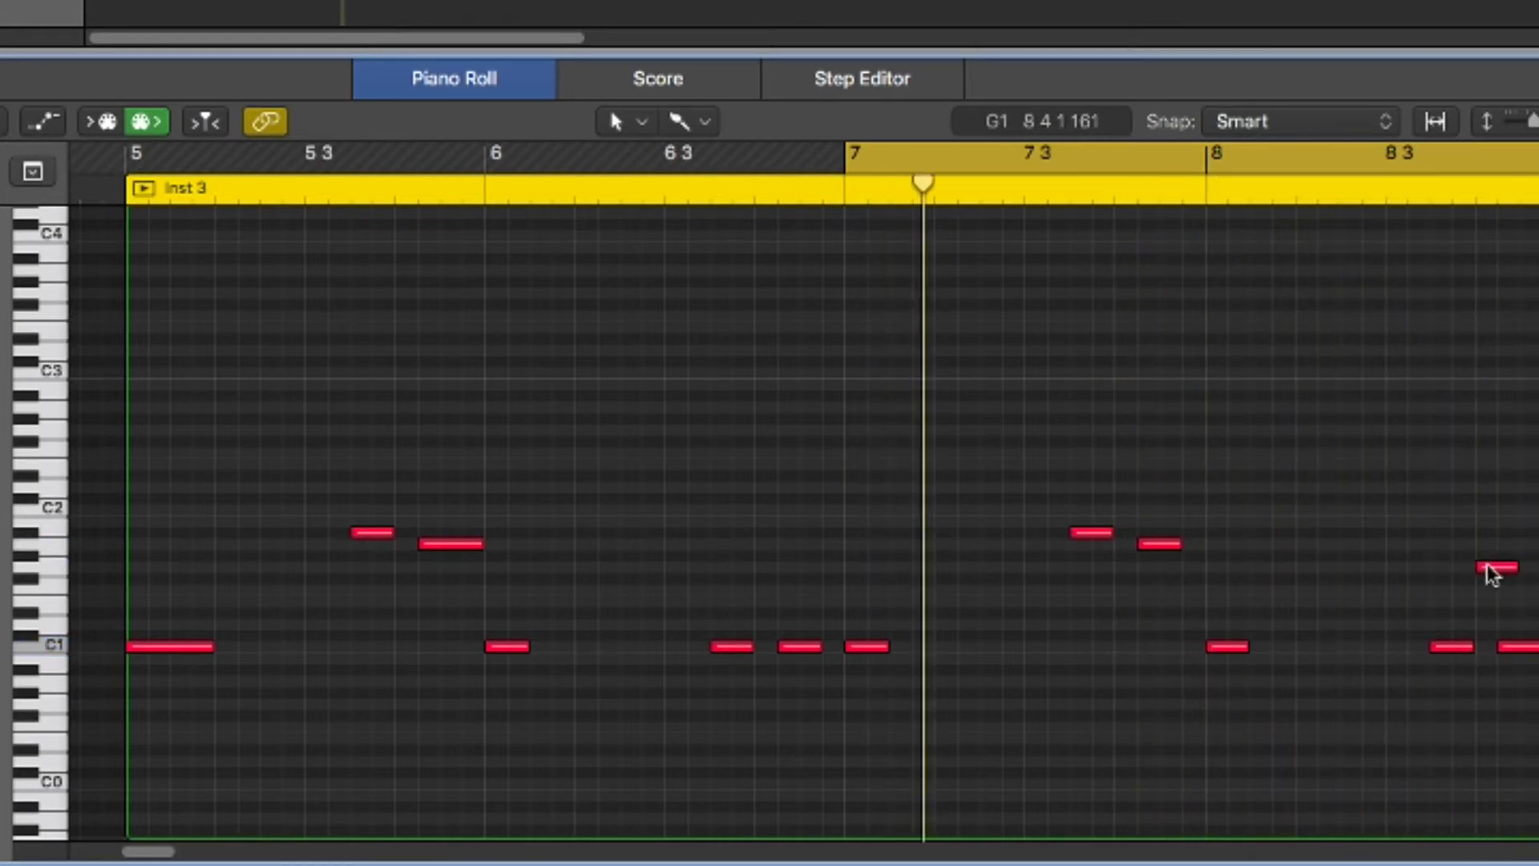
drag(1490, 570, 1490, 546)
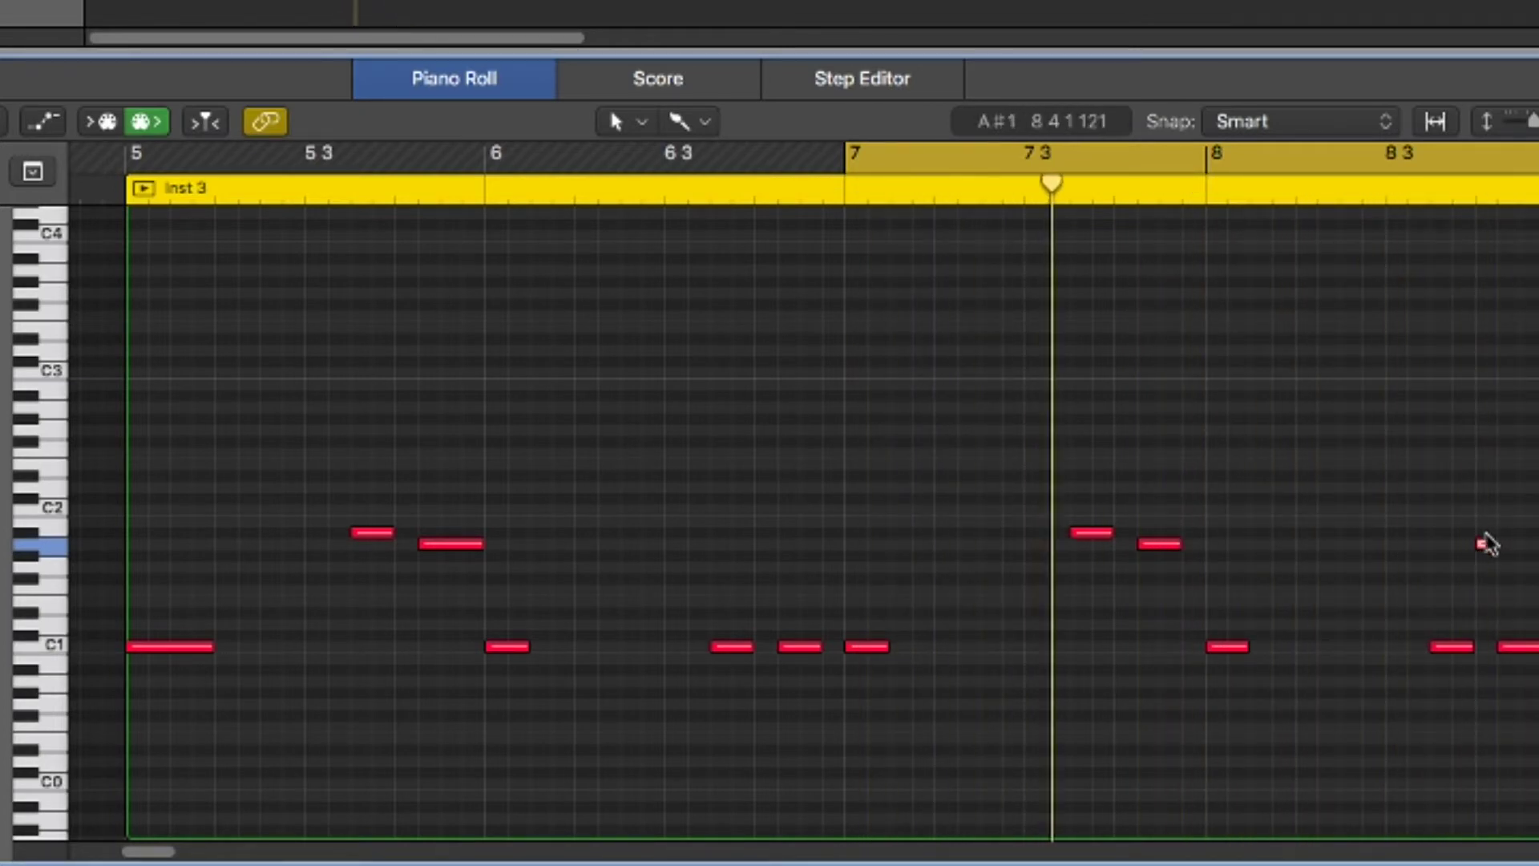
click(1485, 544)
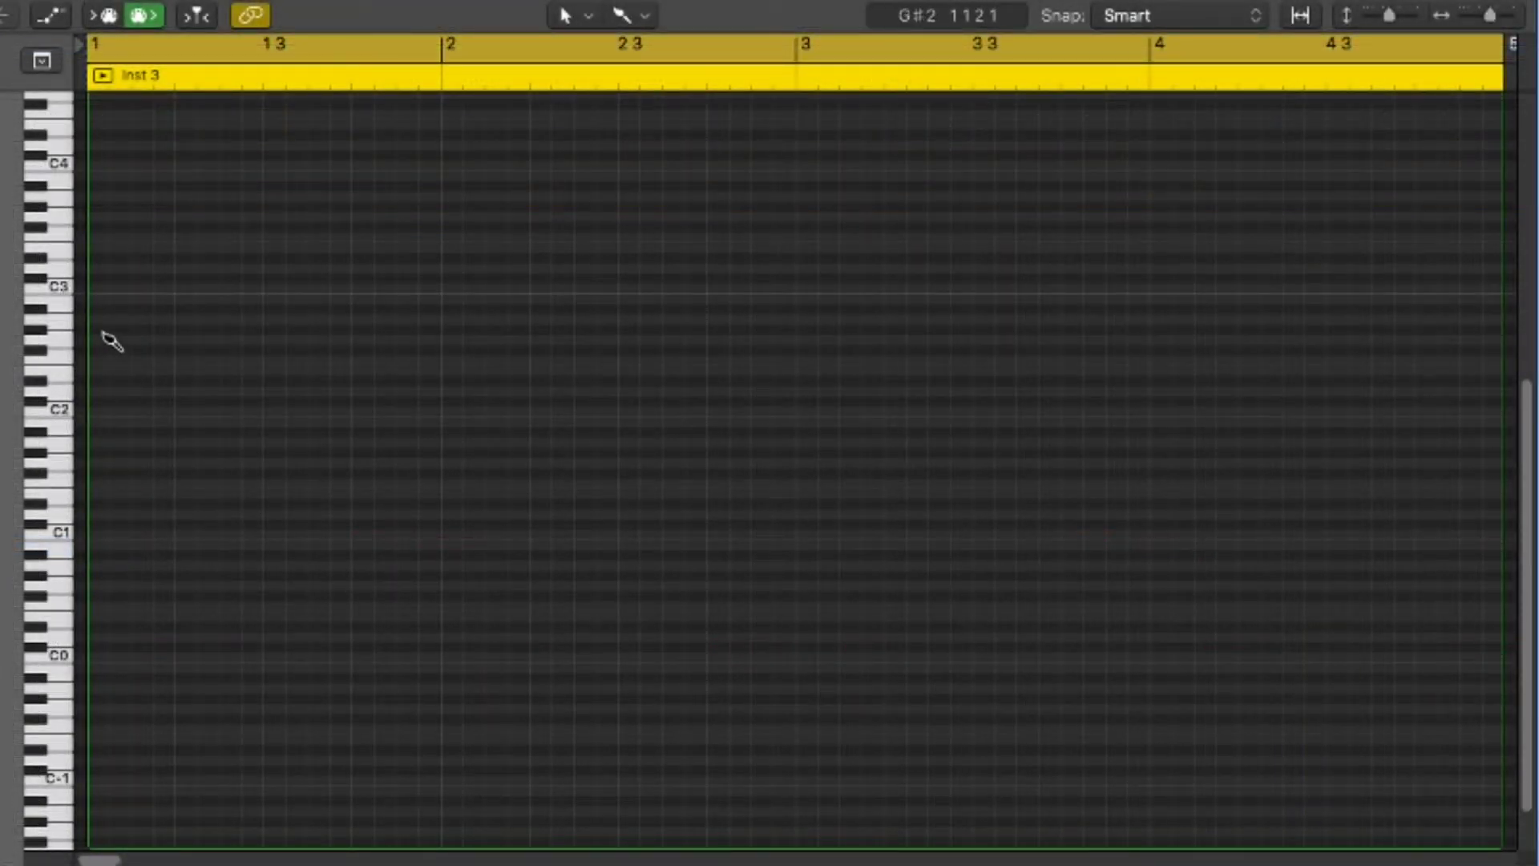
Step: Build a two-beat chord of G#2, C3, D#3 and G3 at 1 1 1 in the empty four-bar Inst 3 region
click(106, 330)
drag(124, 333, 242, 336)
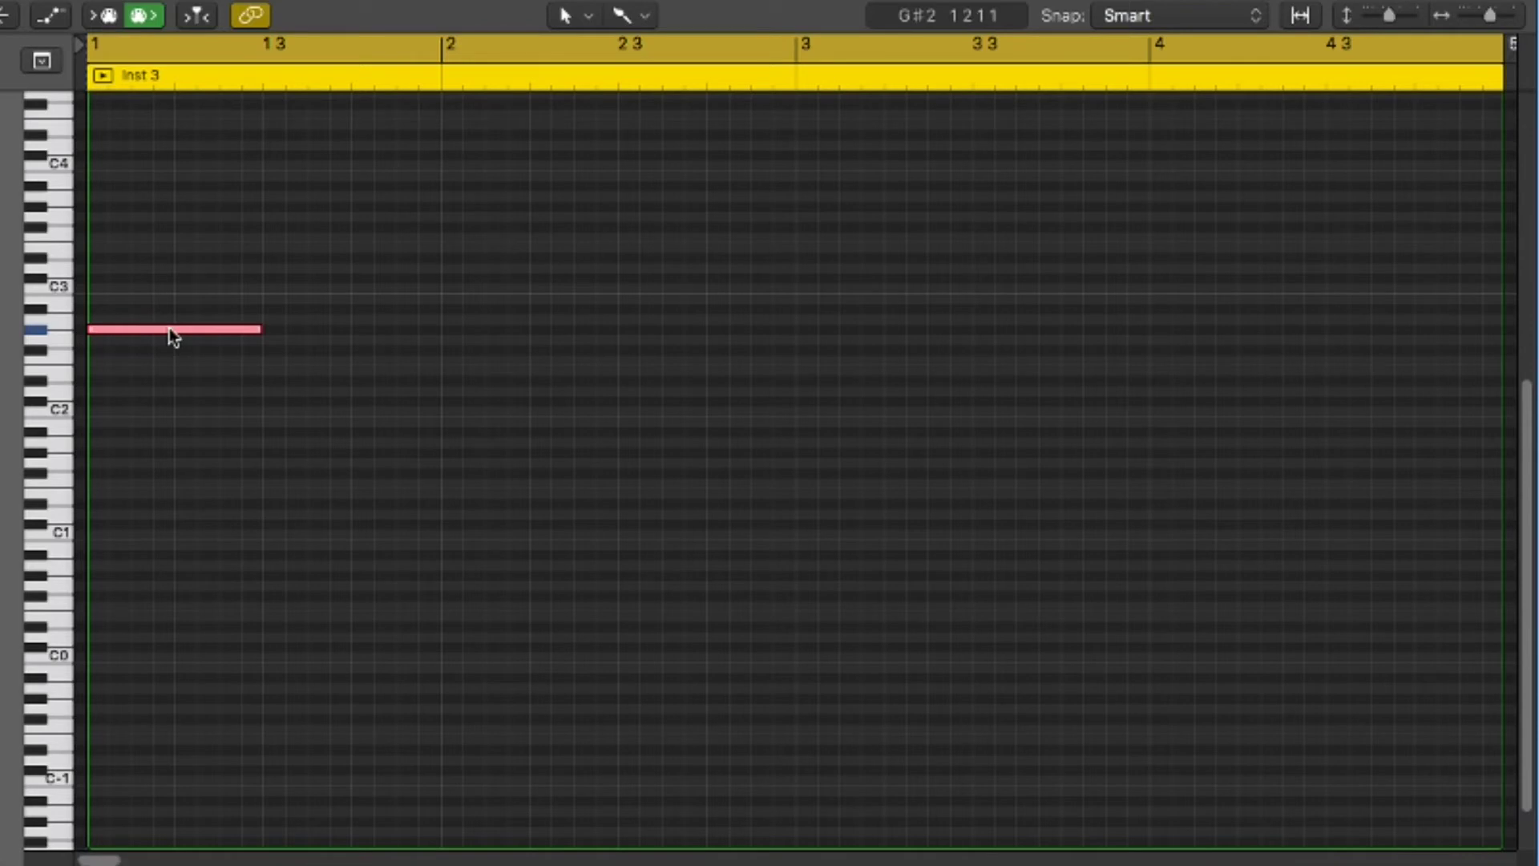
mouse_move(170, 333)
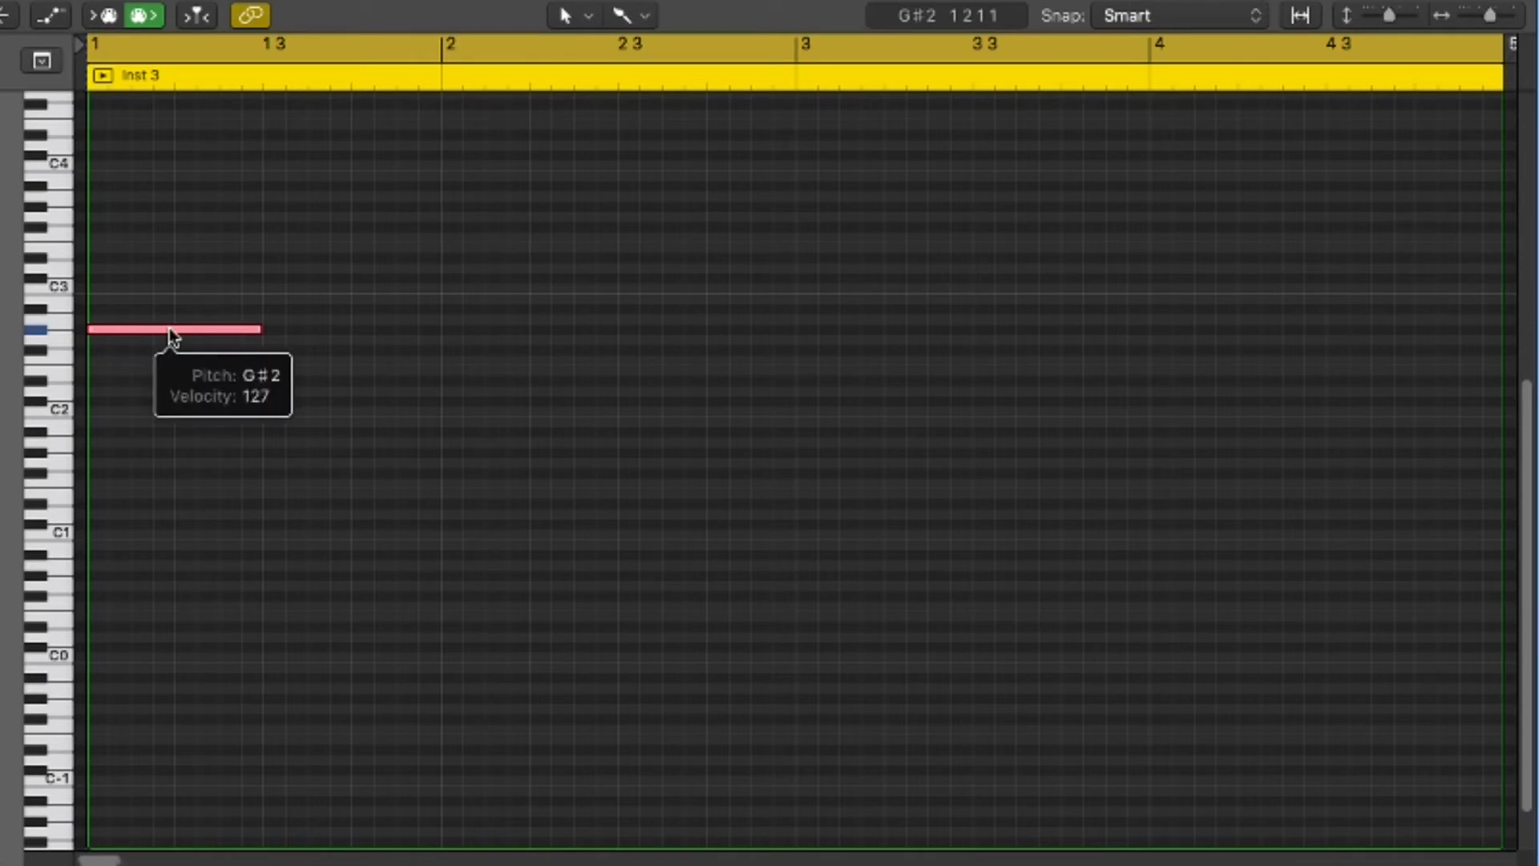
click(96, 291)
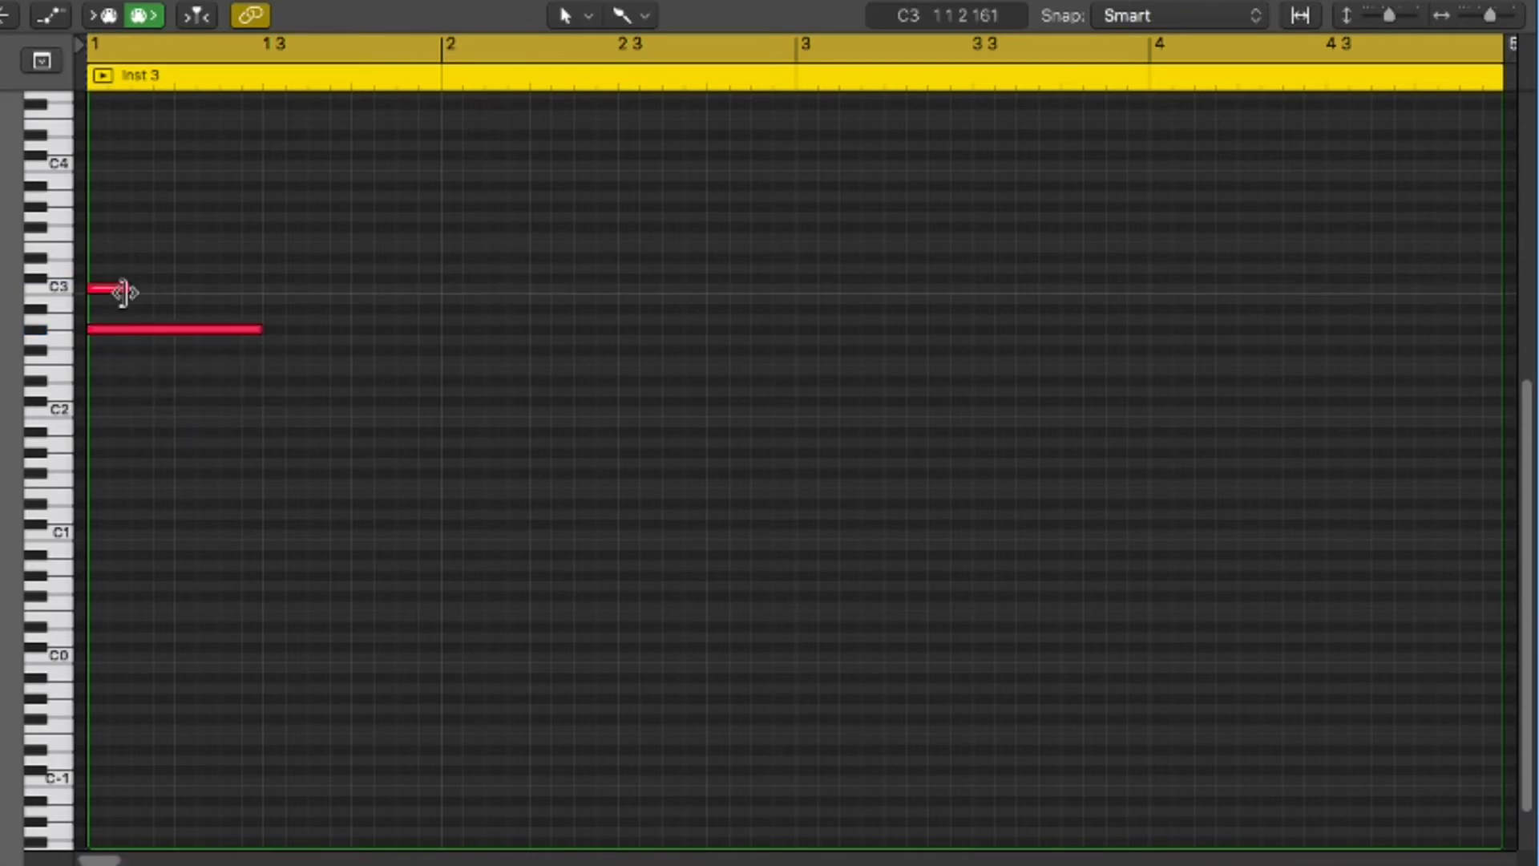
drag(121, 290, 249, 306)
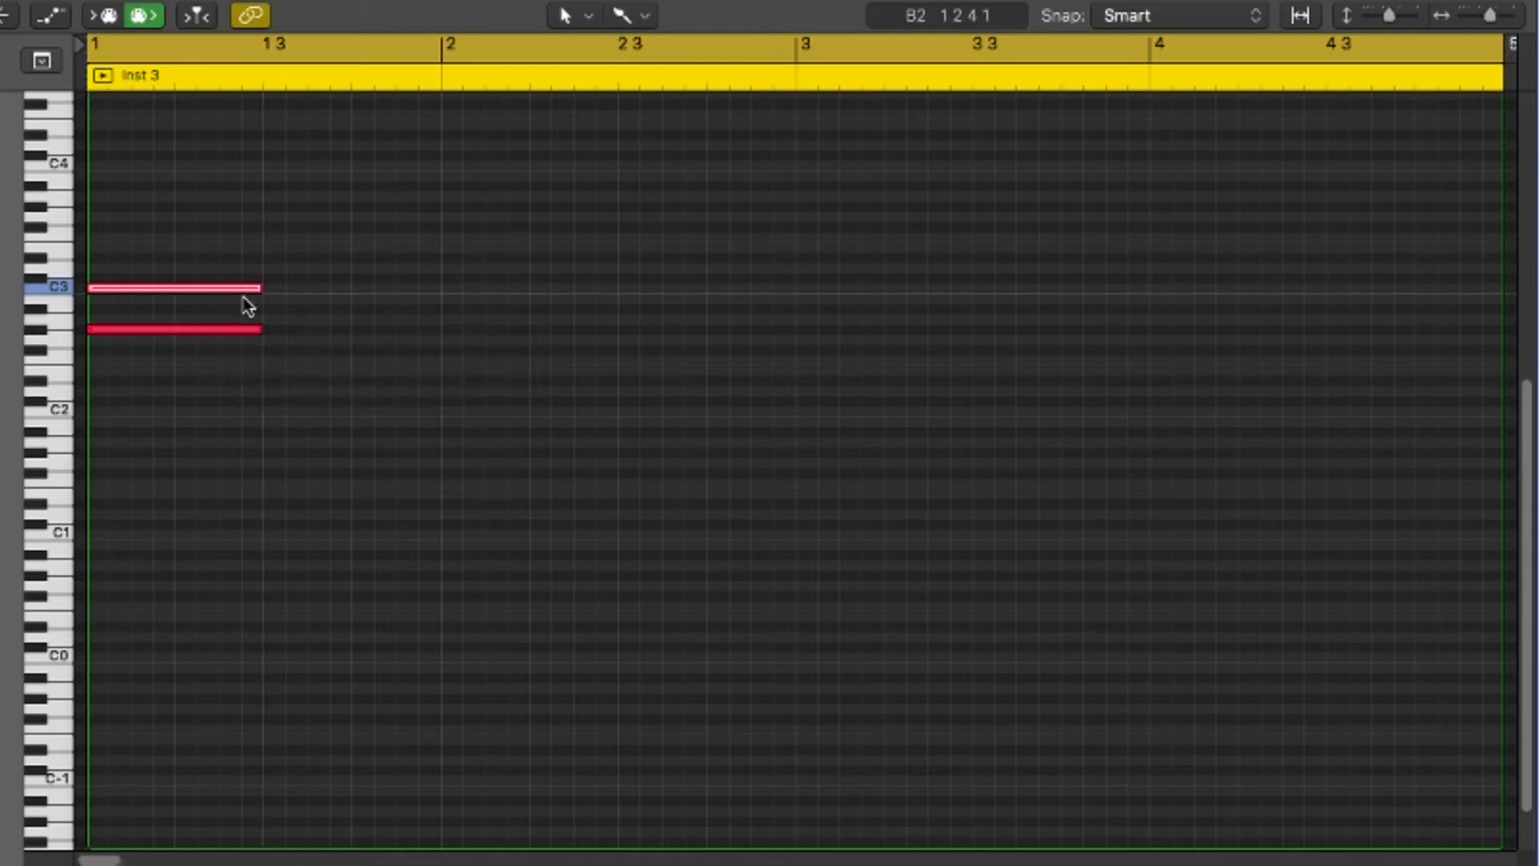
click(96, 259)
drag(125, 259, 251, 263)
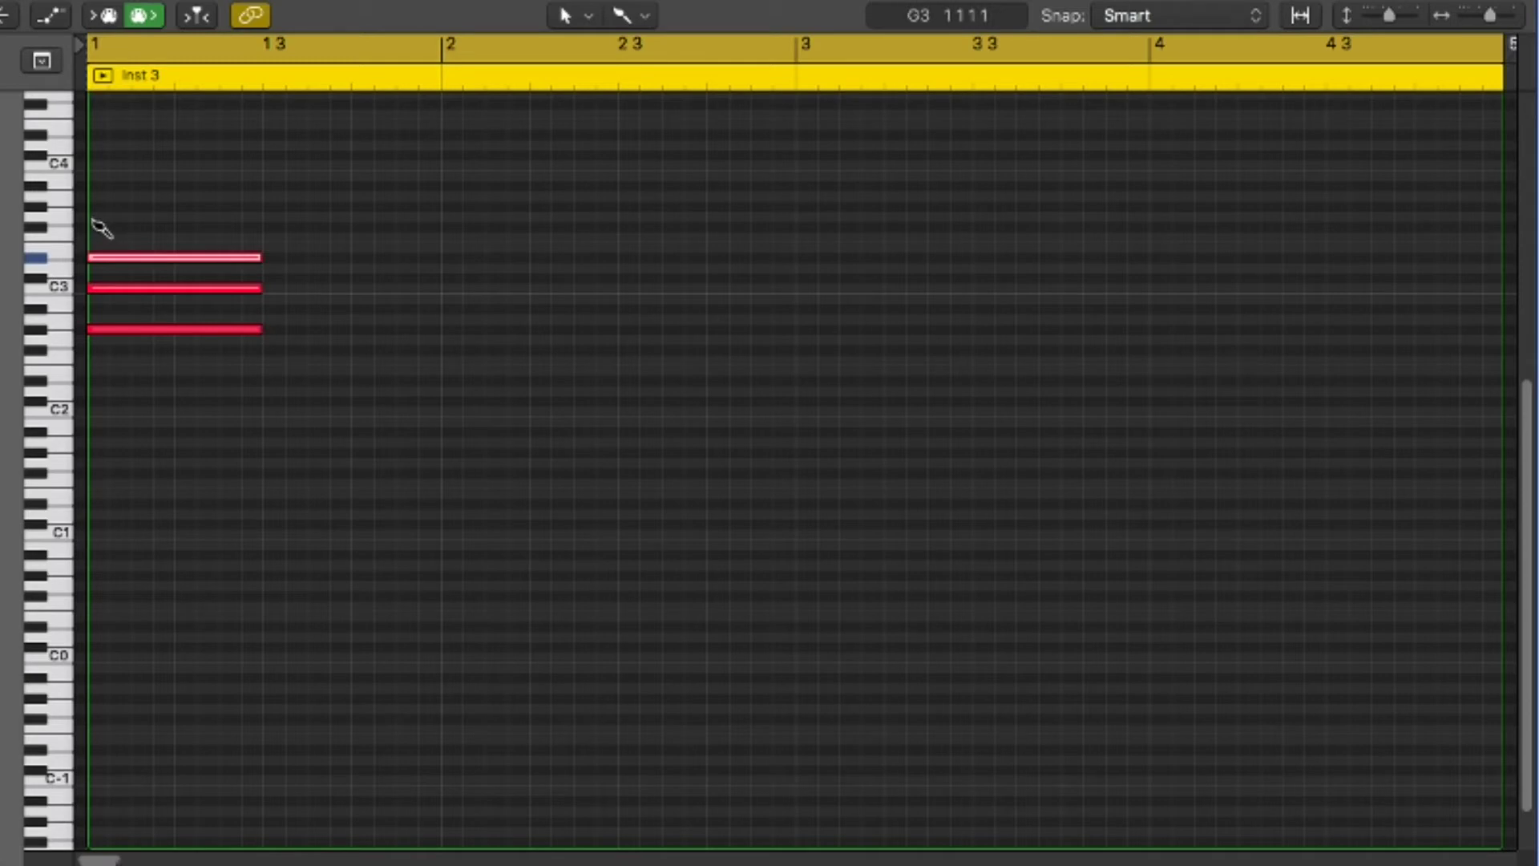
click(94, 218)
drag(126, 216, 253, 221)
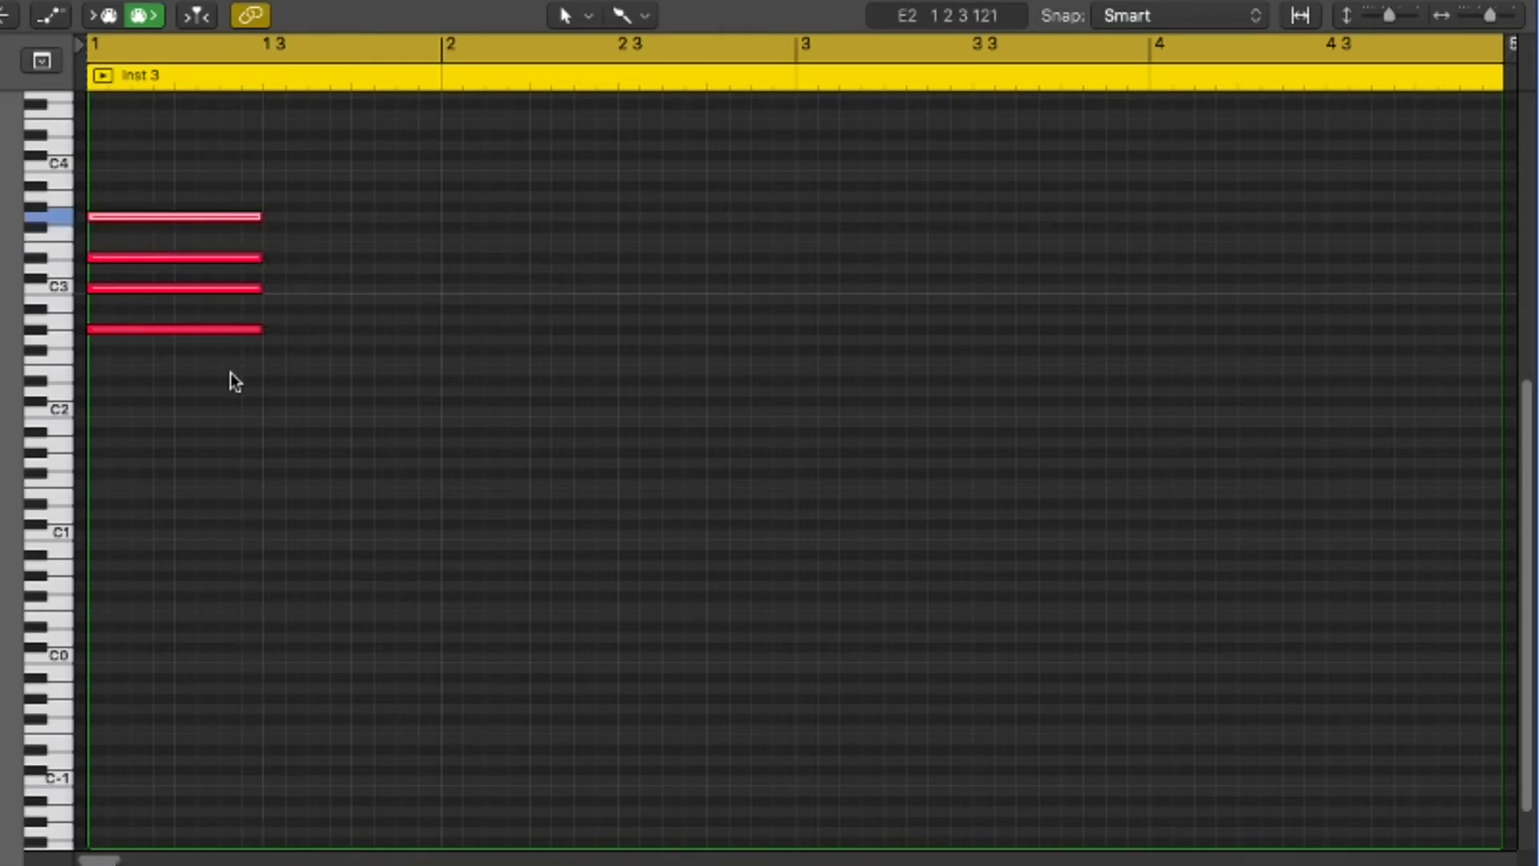
Step: Select all four chord notes, play them, and copy the chord to 1 3 1
drag(234, 382, 183, 201)
key(space)
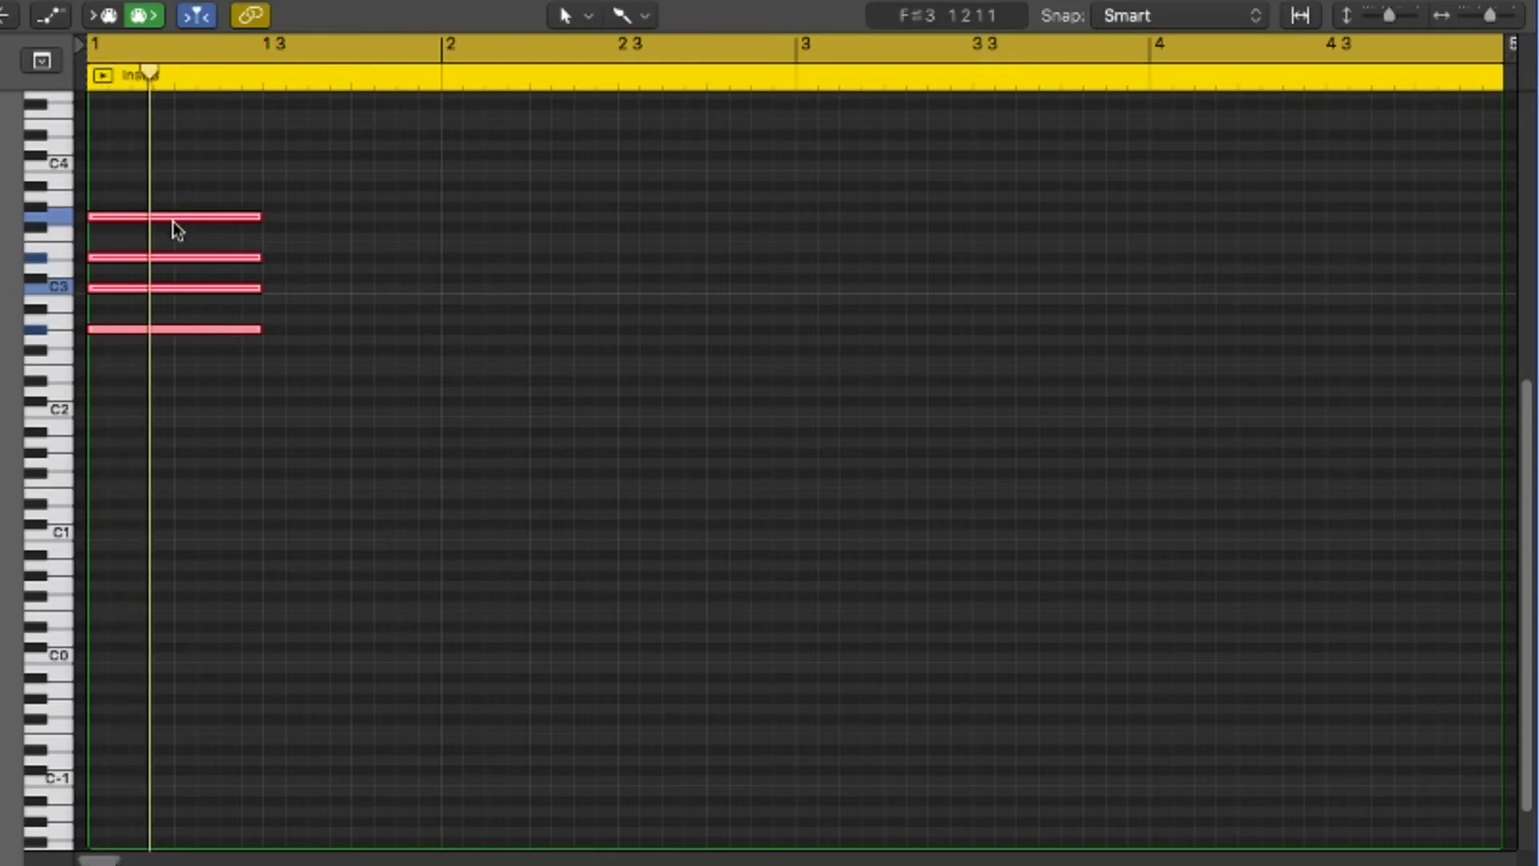
click(164, 222)
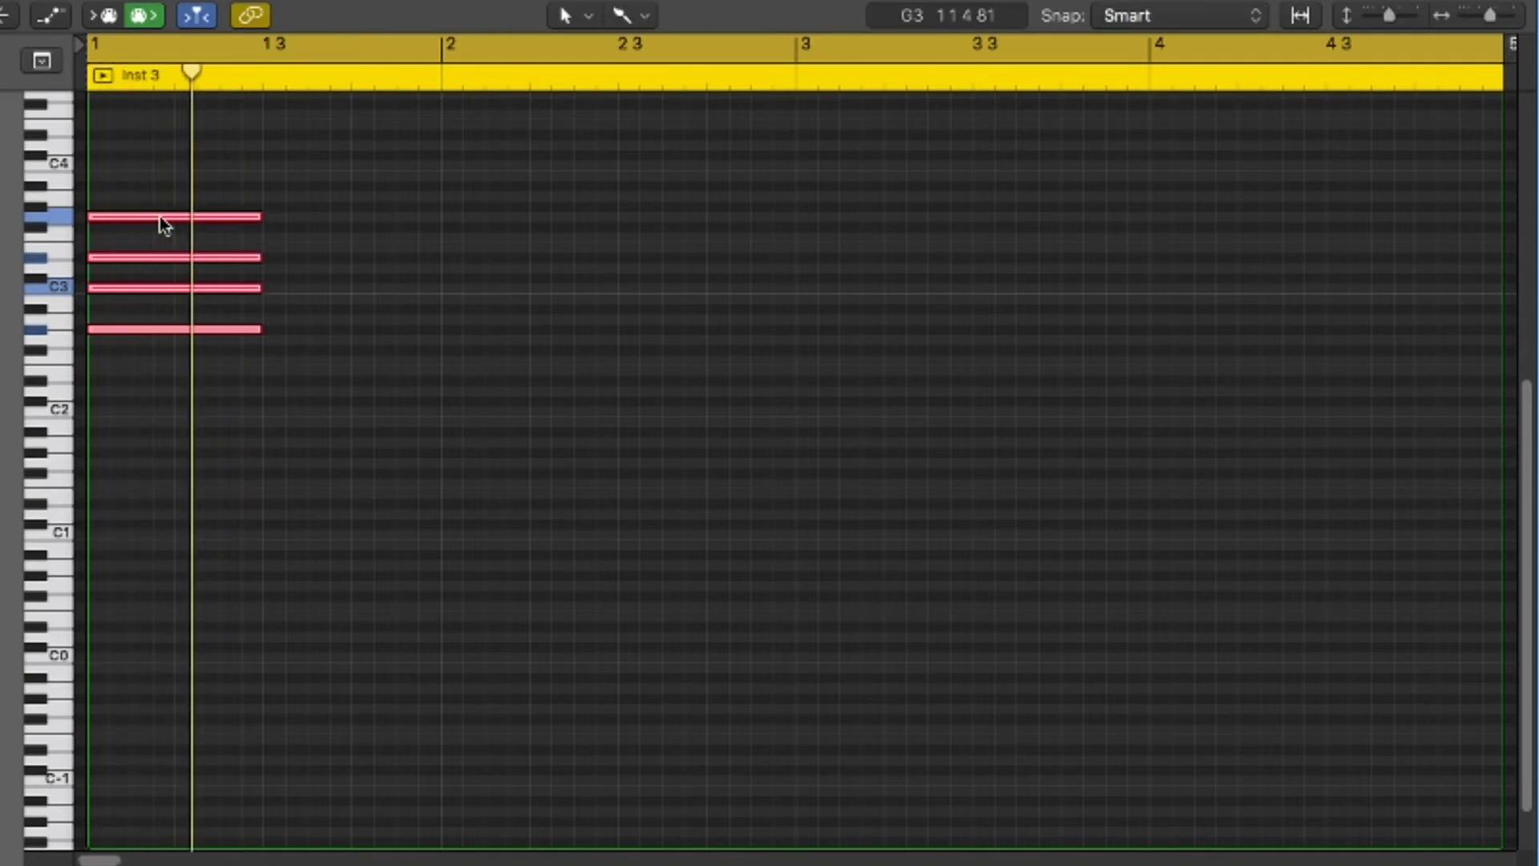
click(164, 223)
click(164, 222)
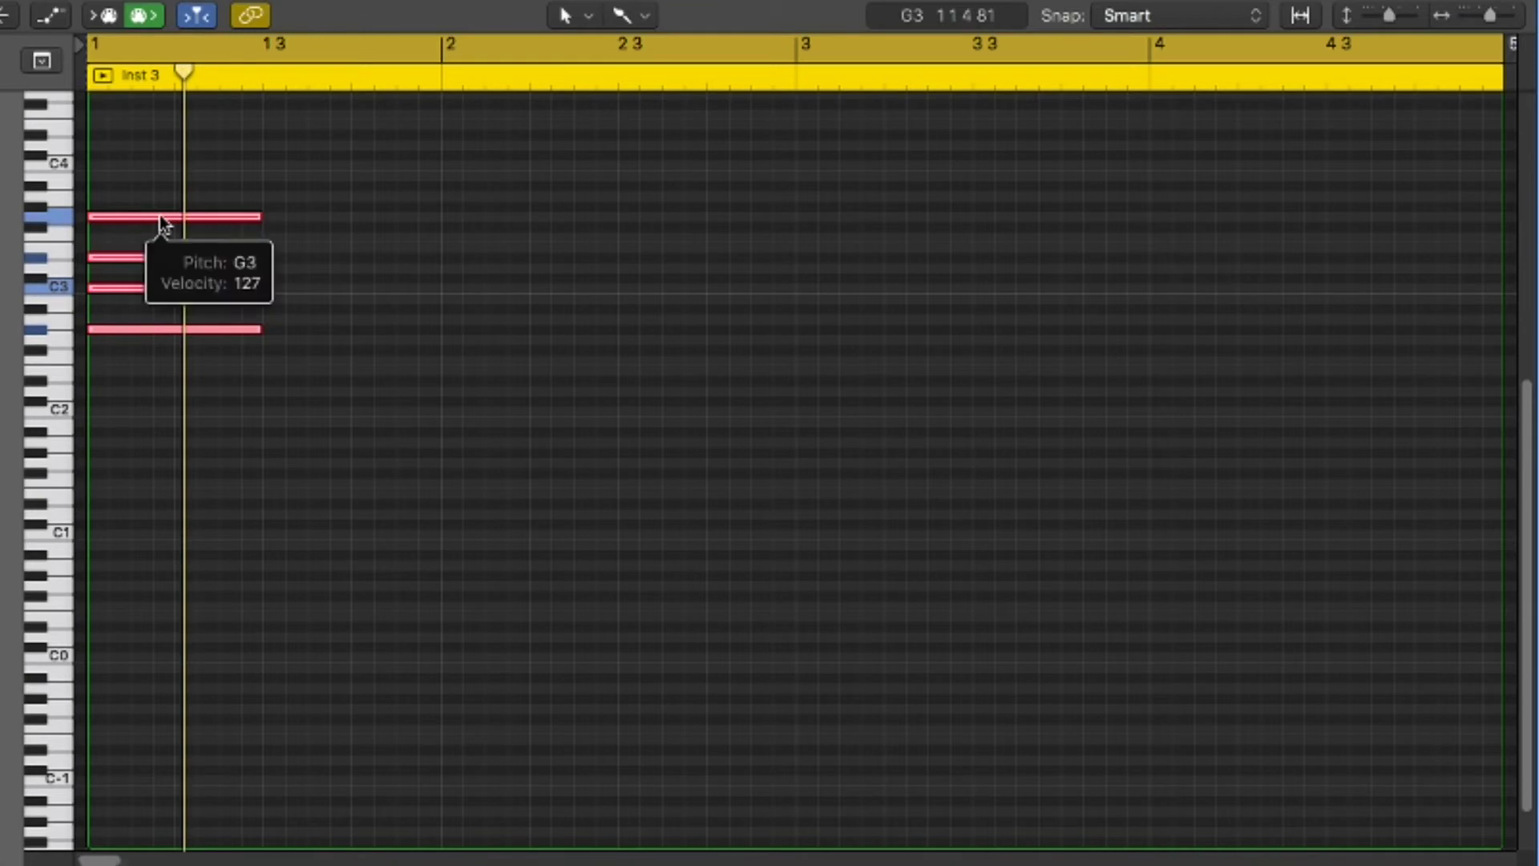
drag(163, 223, 332, 216)
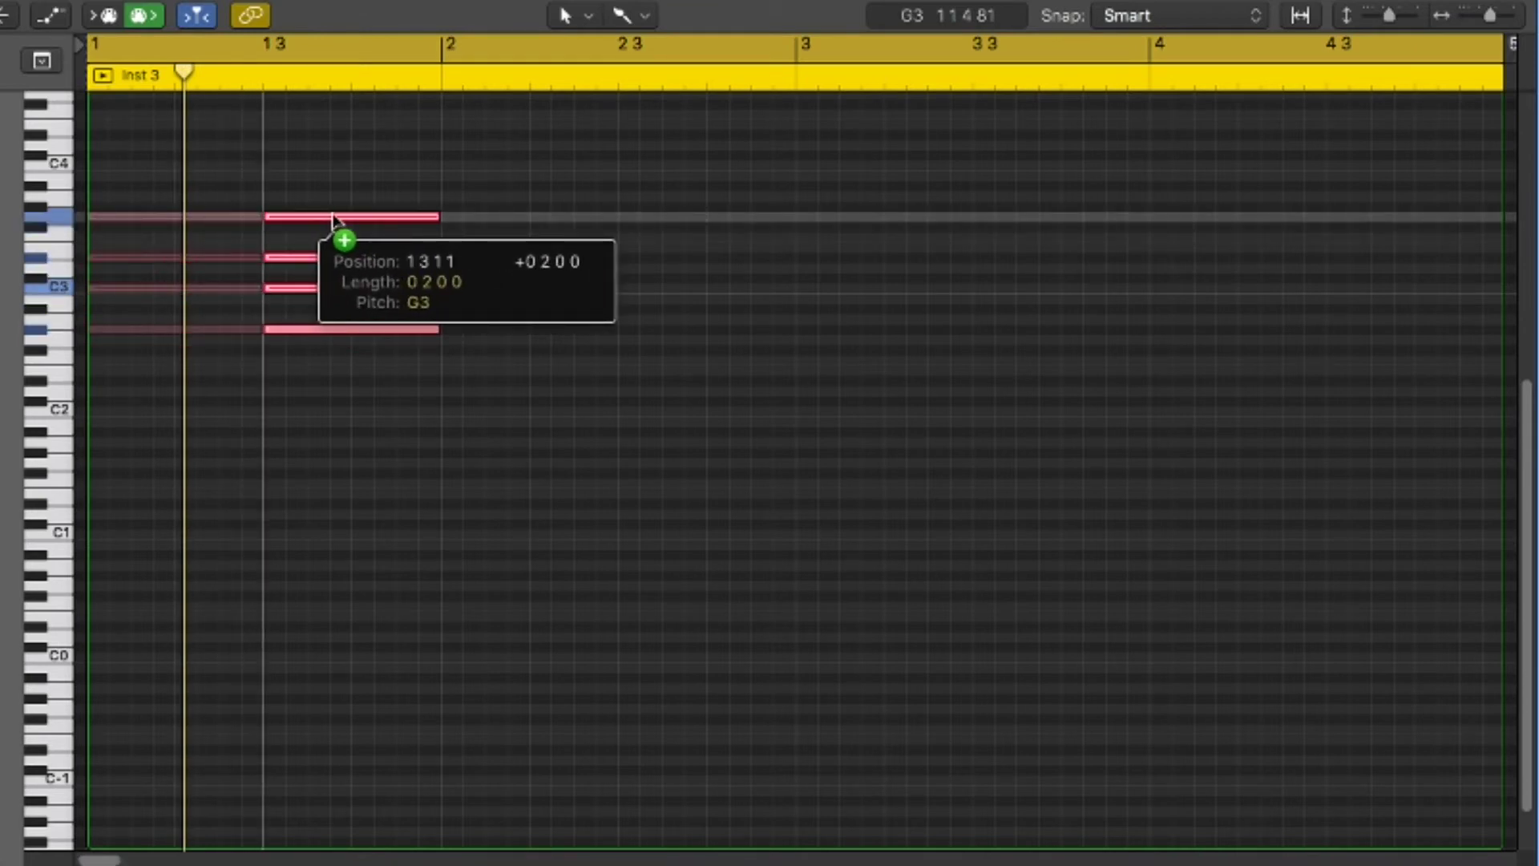
drag(333, 217, 332, 216)
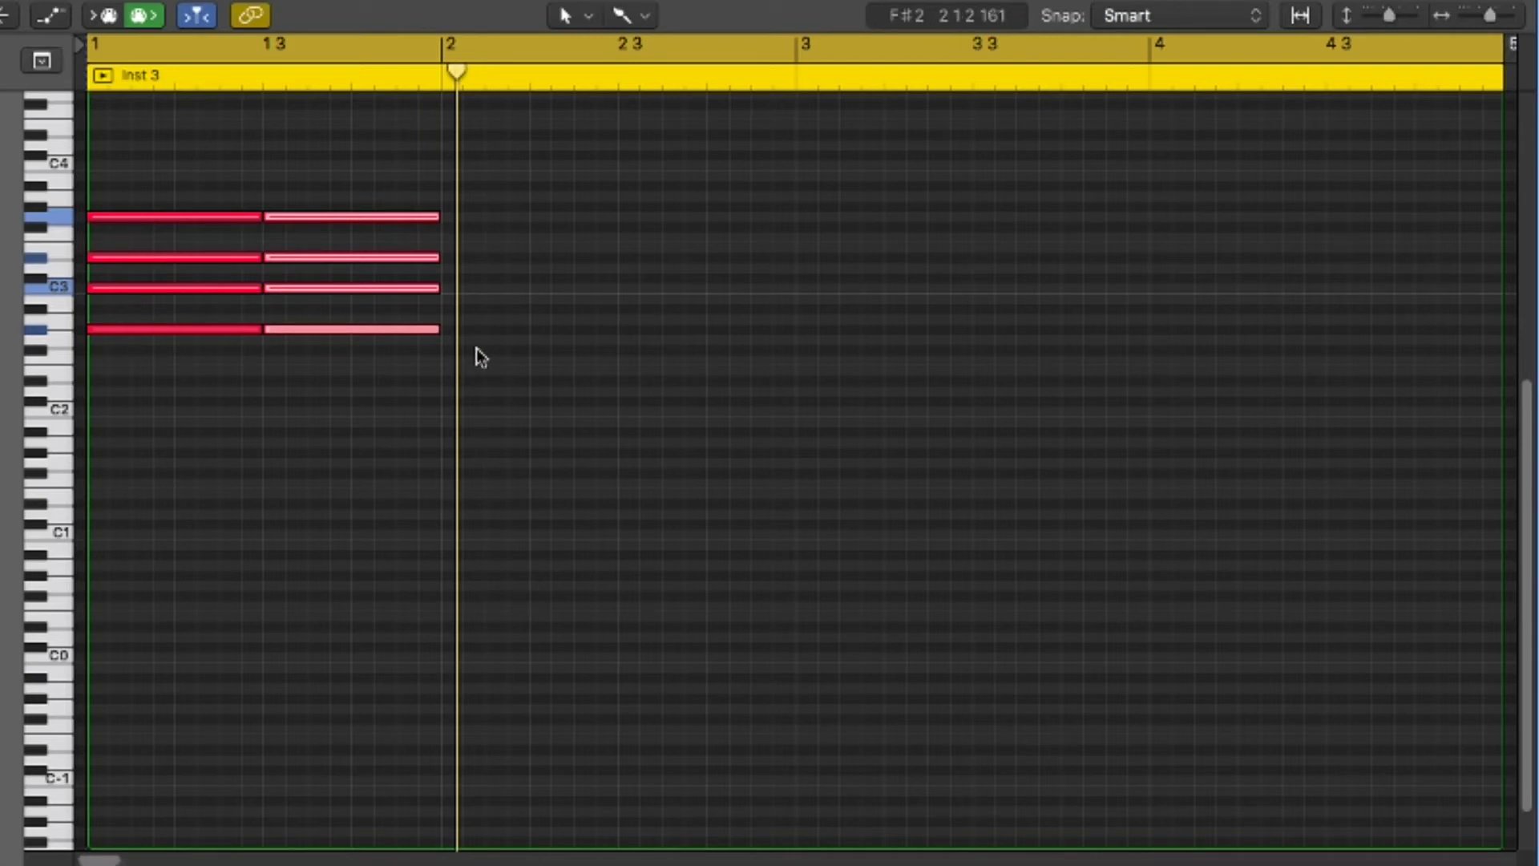
Step: Add G2 and A#2 notes at 2 1 1, each extending one full bar to bar 3
click(447, 340)
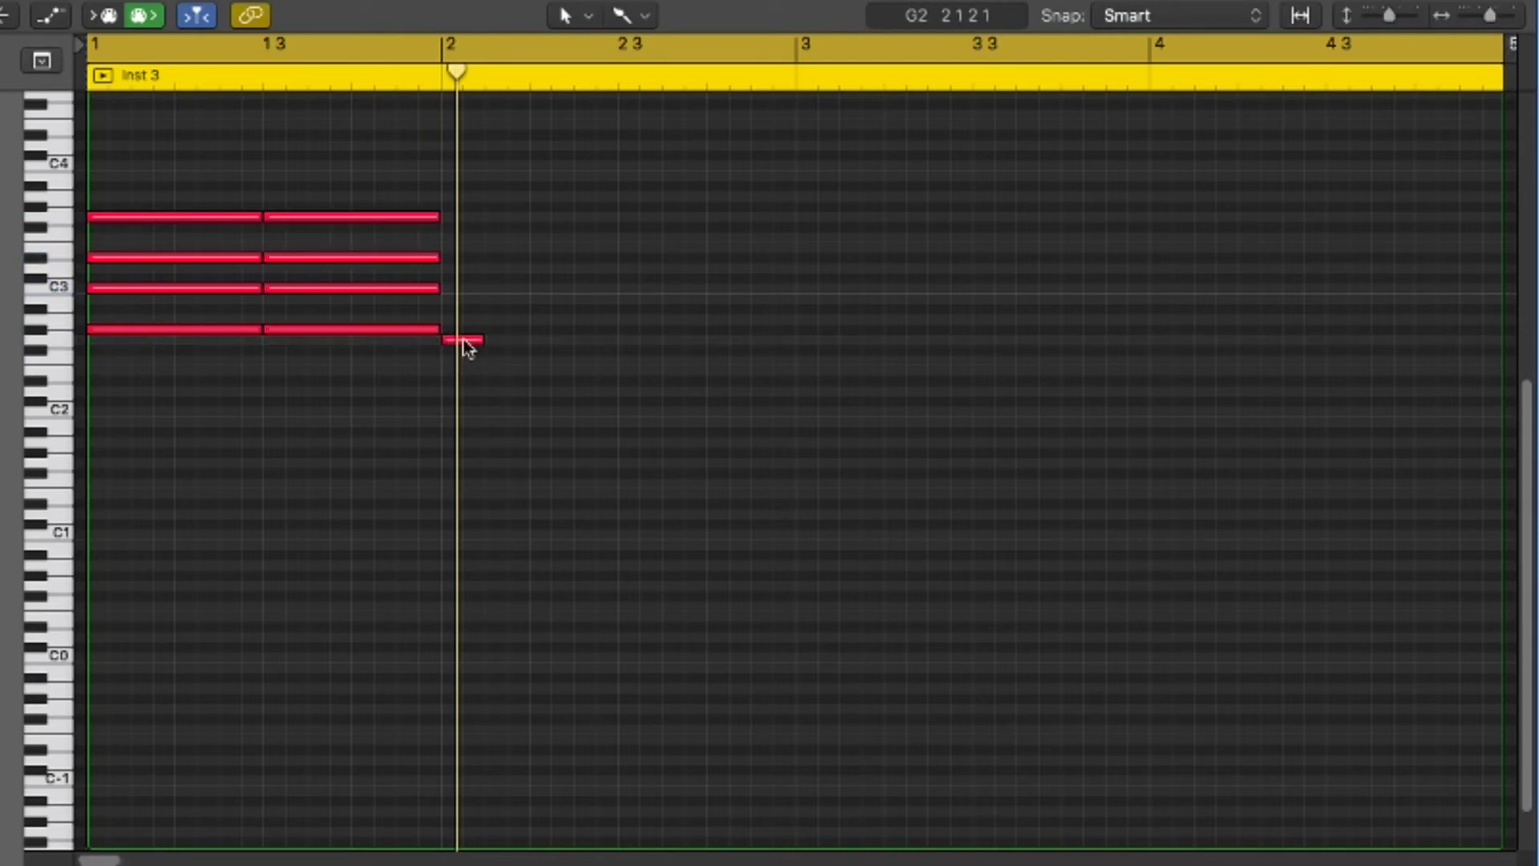
click(470, 343)
drag(477, 340, 794, 339)
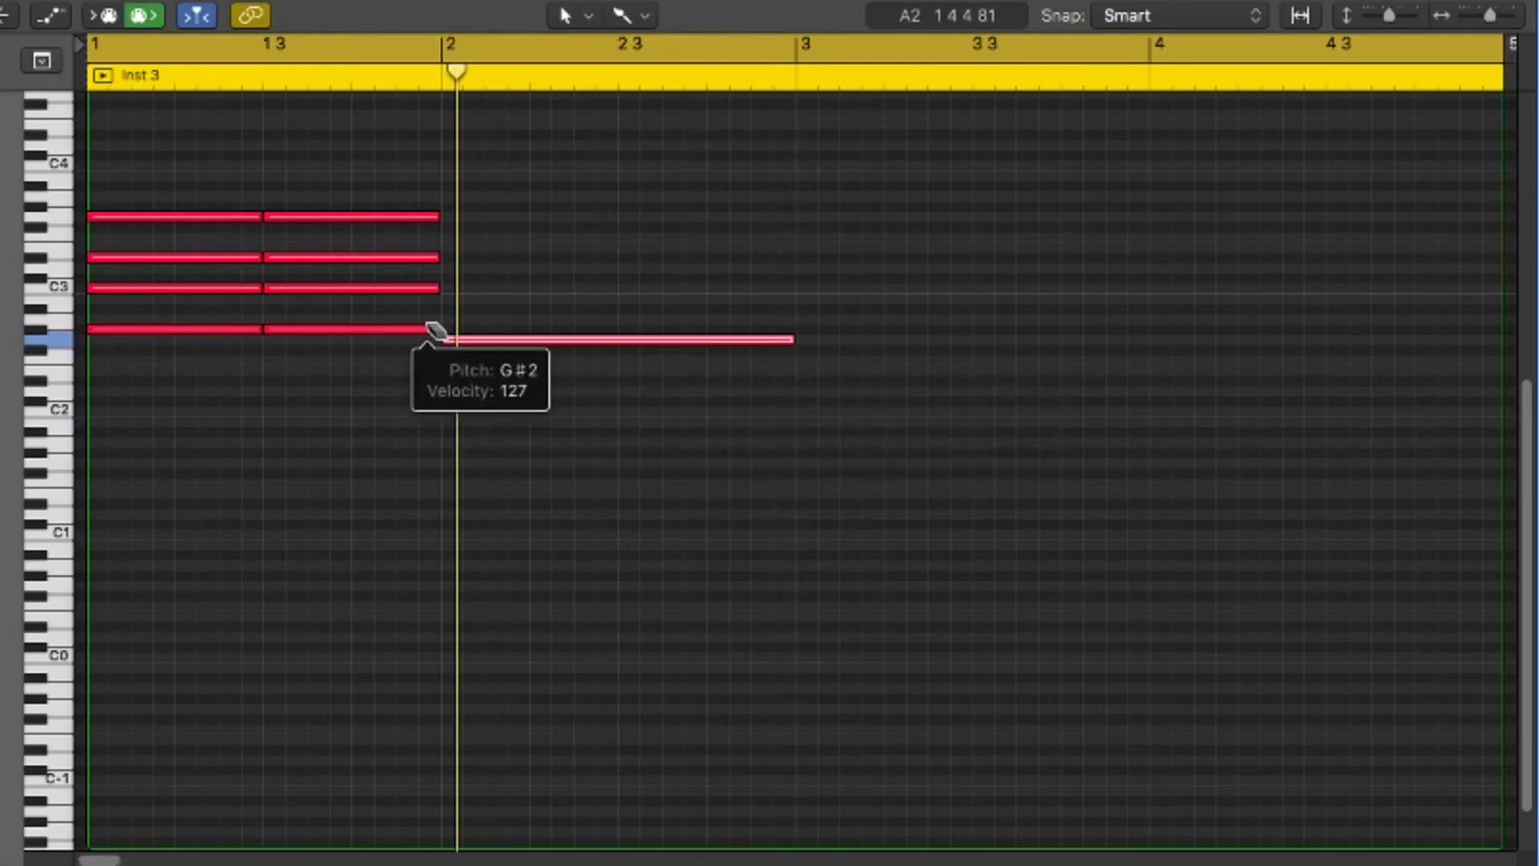
drag(473, 311, 802, 343)
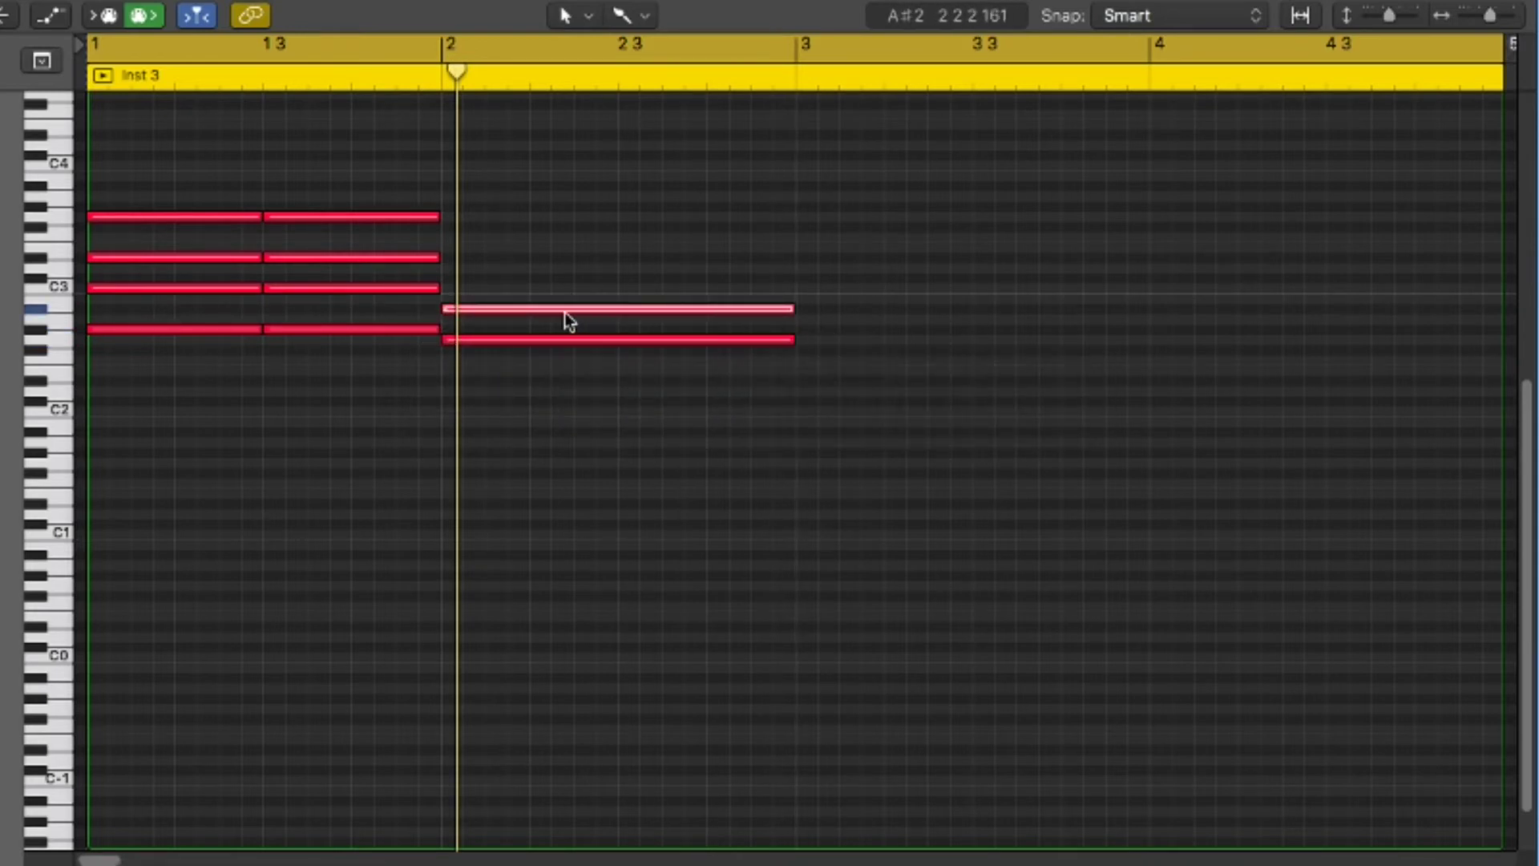
Step: Add D3 and F3 notes at 2 1 1, extend each to bar 3, and play the finished chord
click(442, 271)
drag(470, 273, 791, 312)
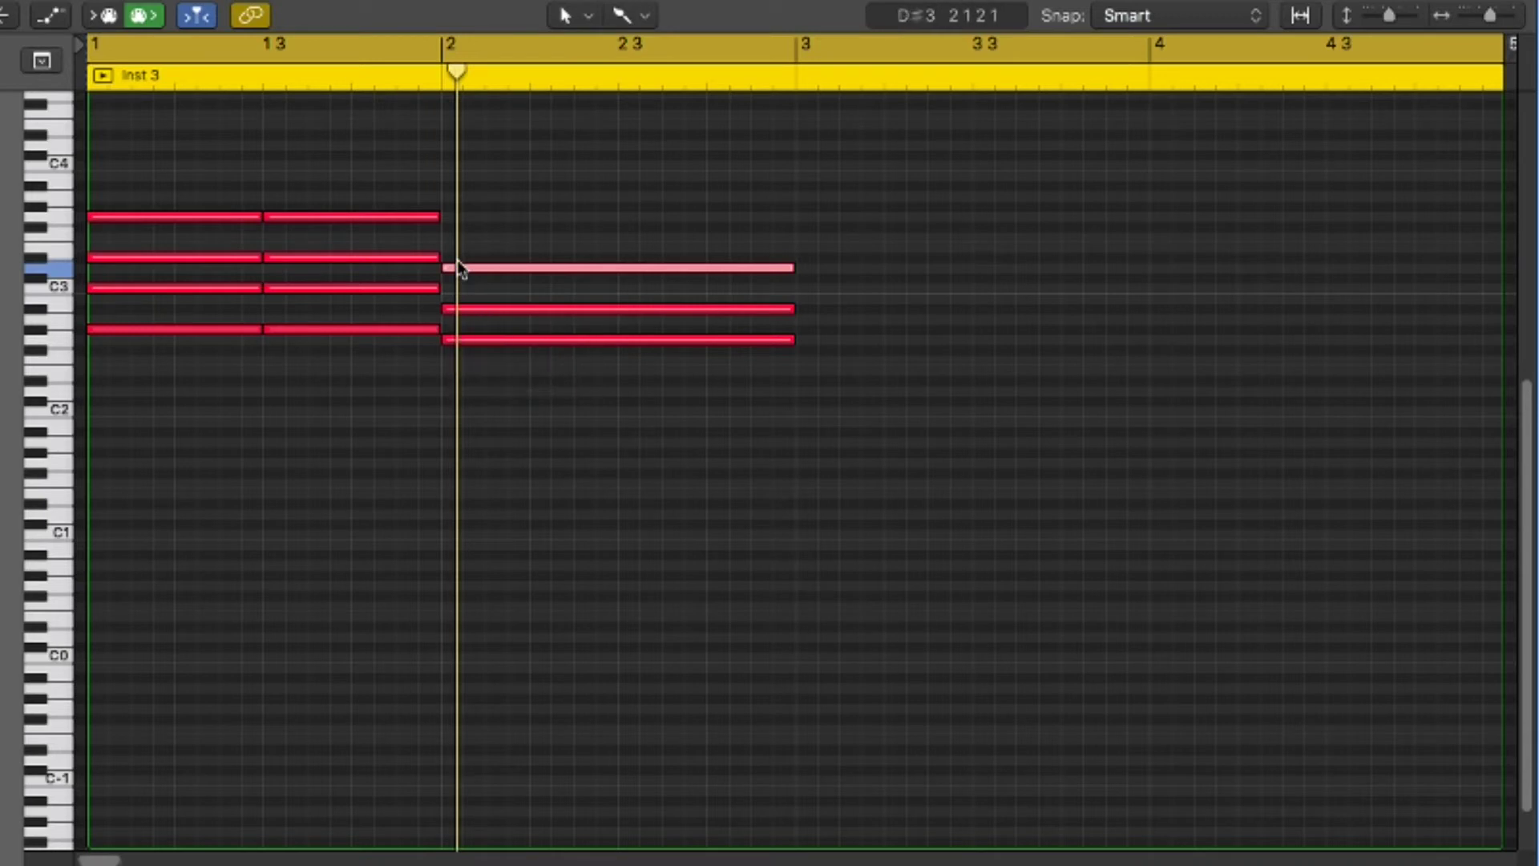
click(447, 237)
mouse_move(471, 237)
mouse_down()
mouse_move(756, 275)
mouse_move(786, 305)
mouse_up()
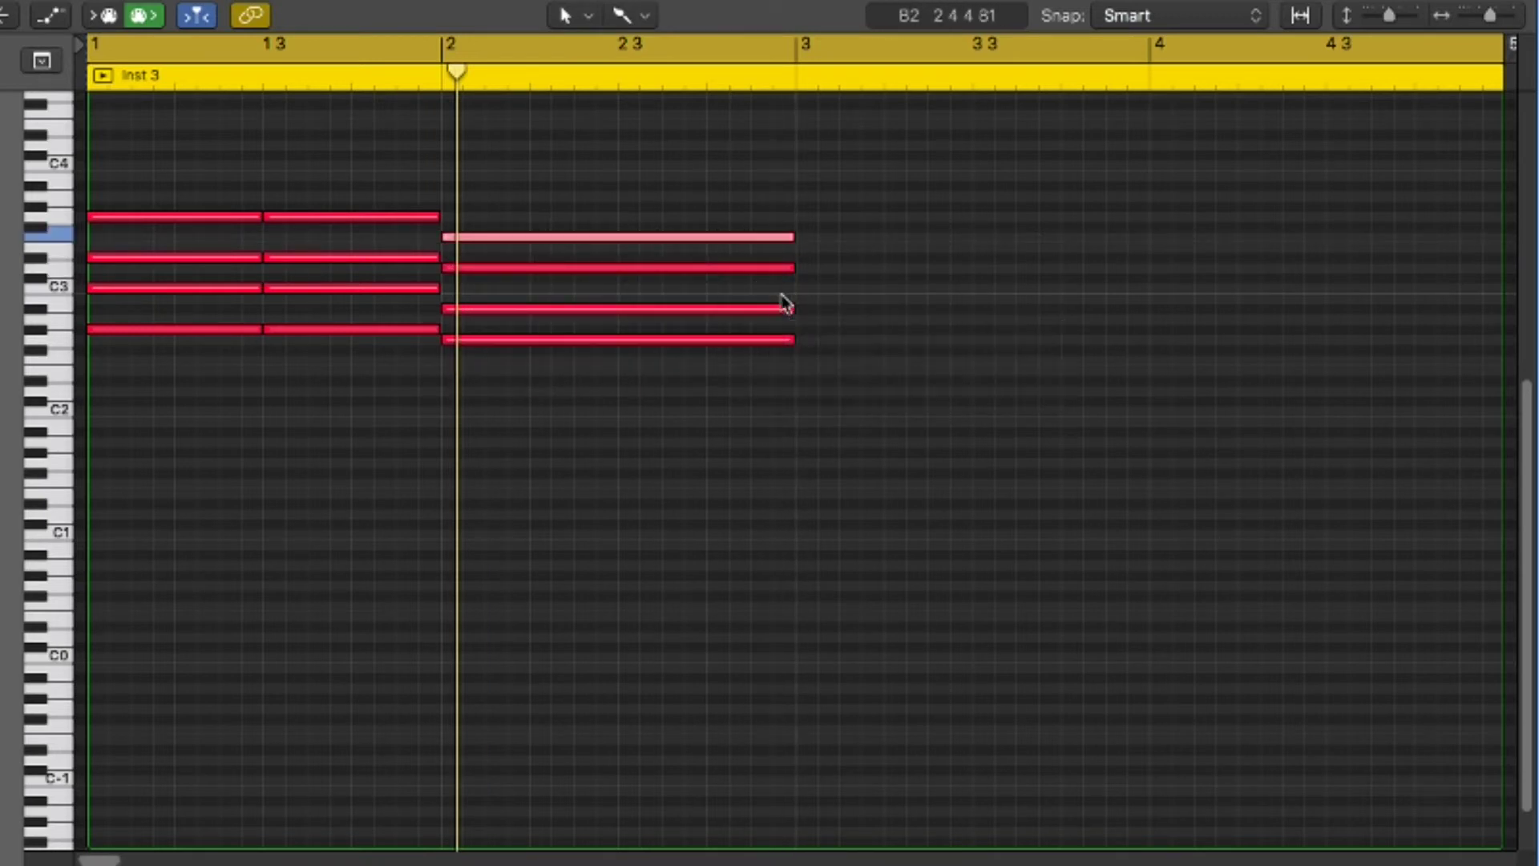
key(space)
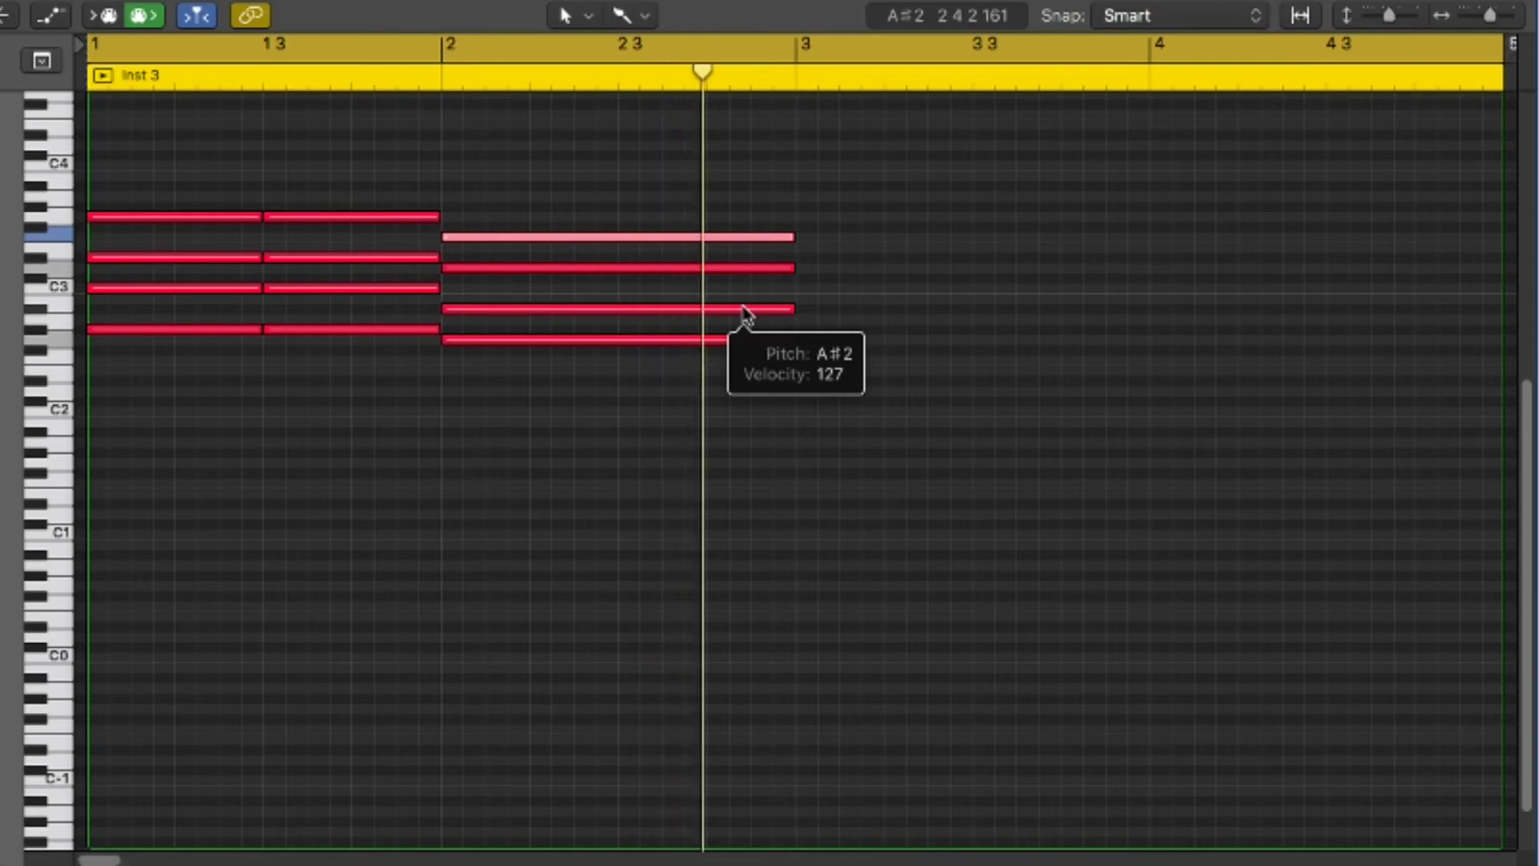
key(space)
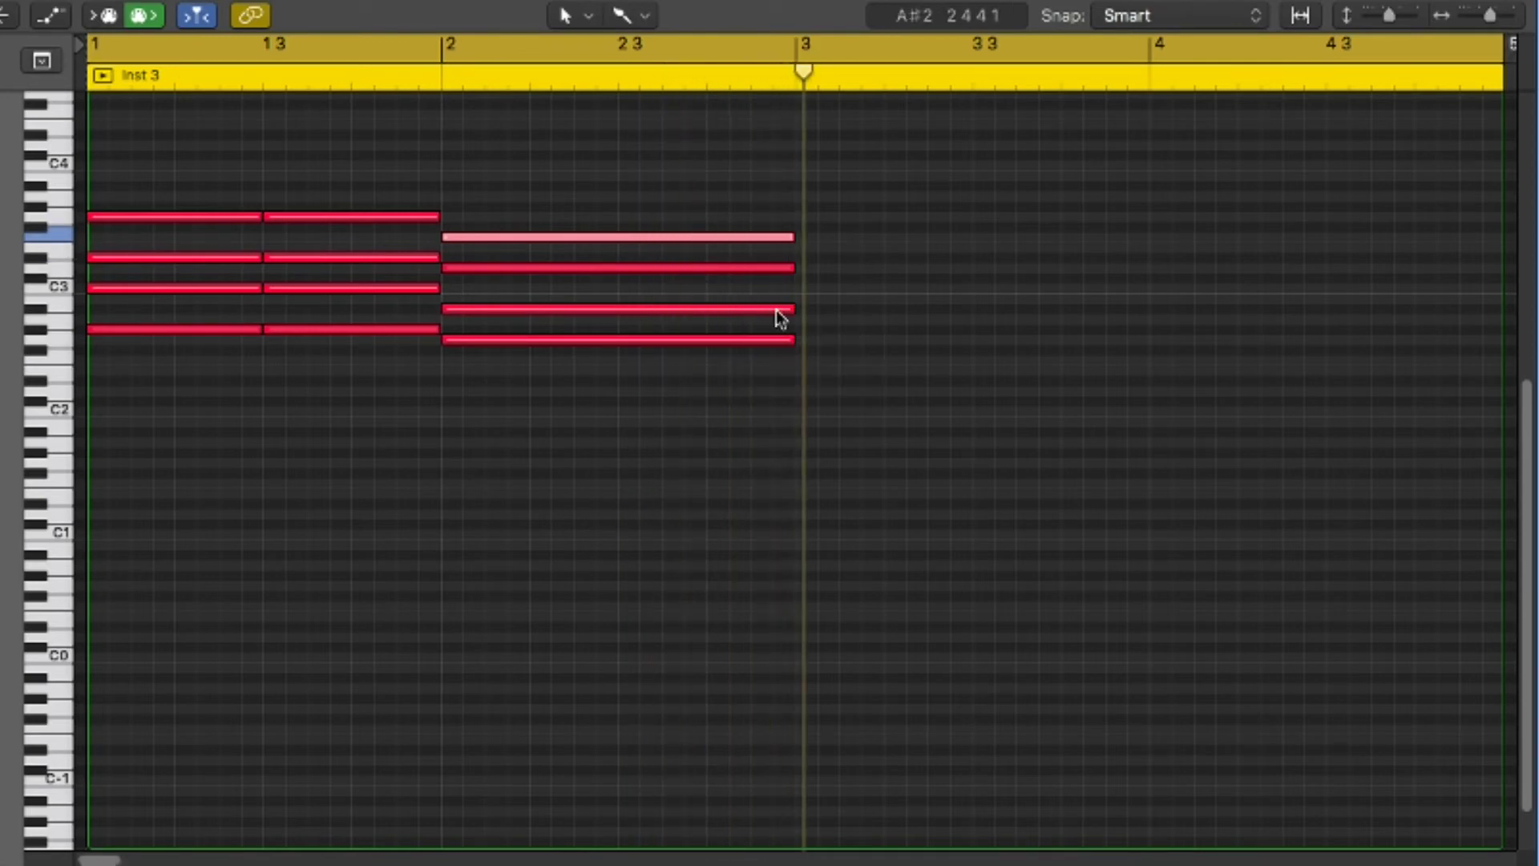
mouse_move(782, 318)
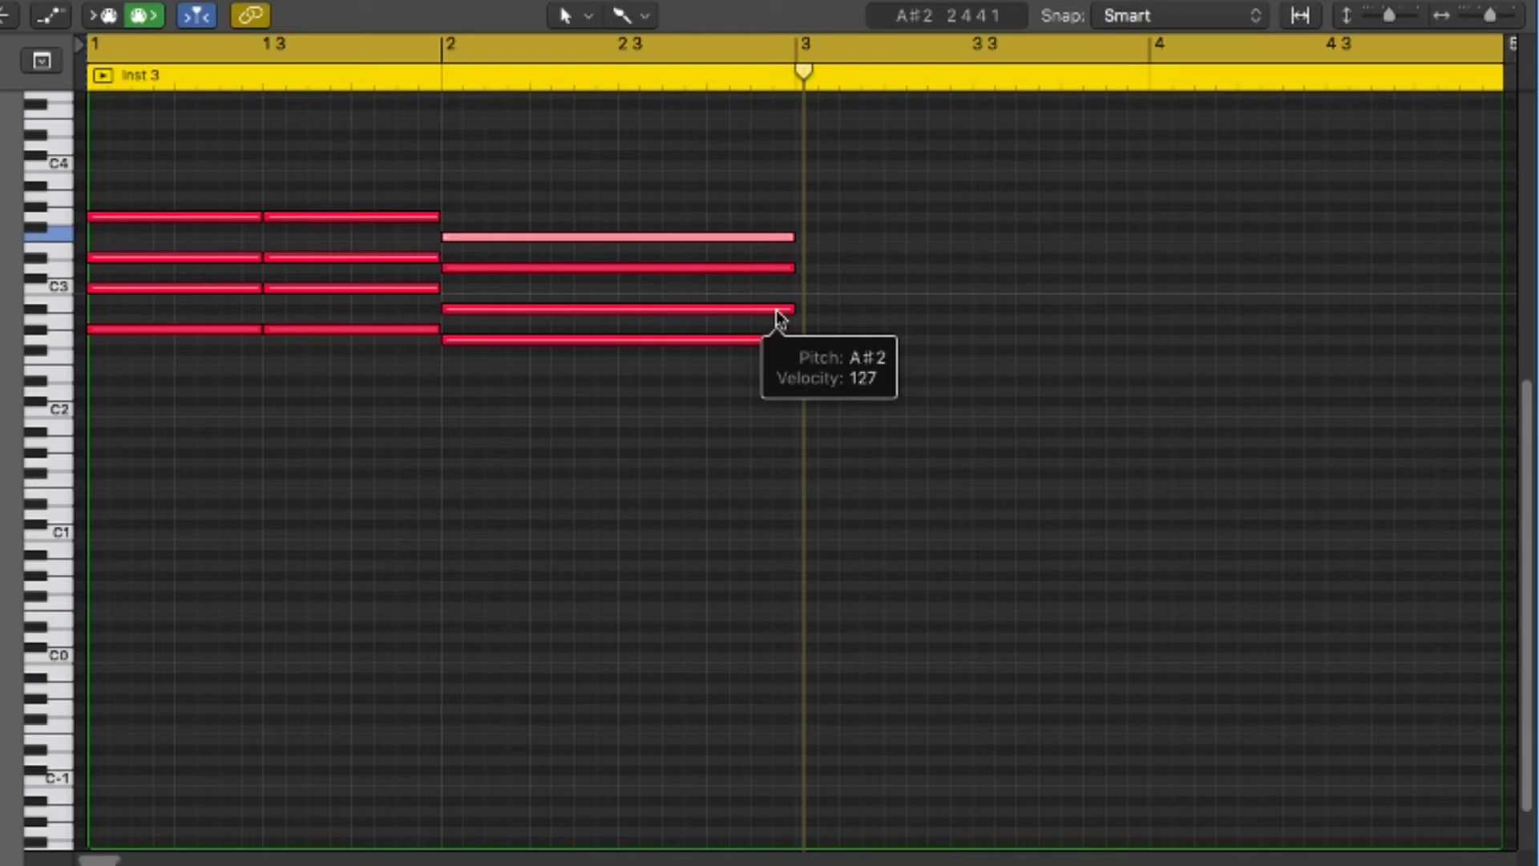
Step: Build a one-bar chord of F2, G#2, C3 and D#3 at 3 1 1 and play it
click(804, 260)
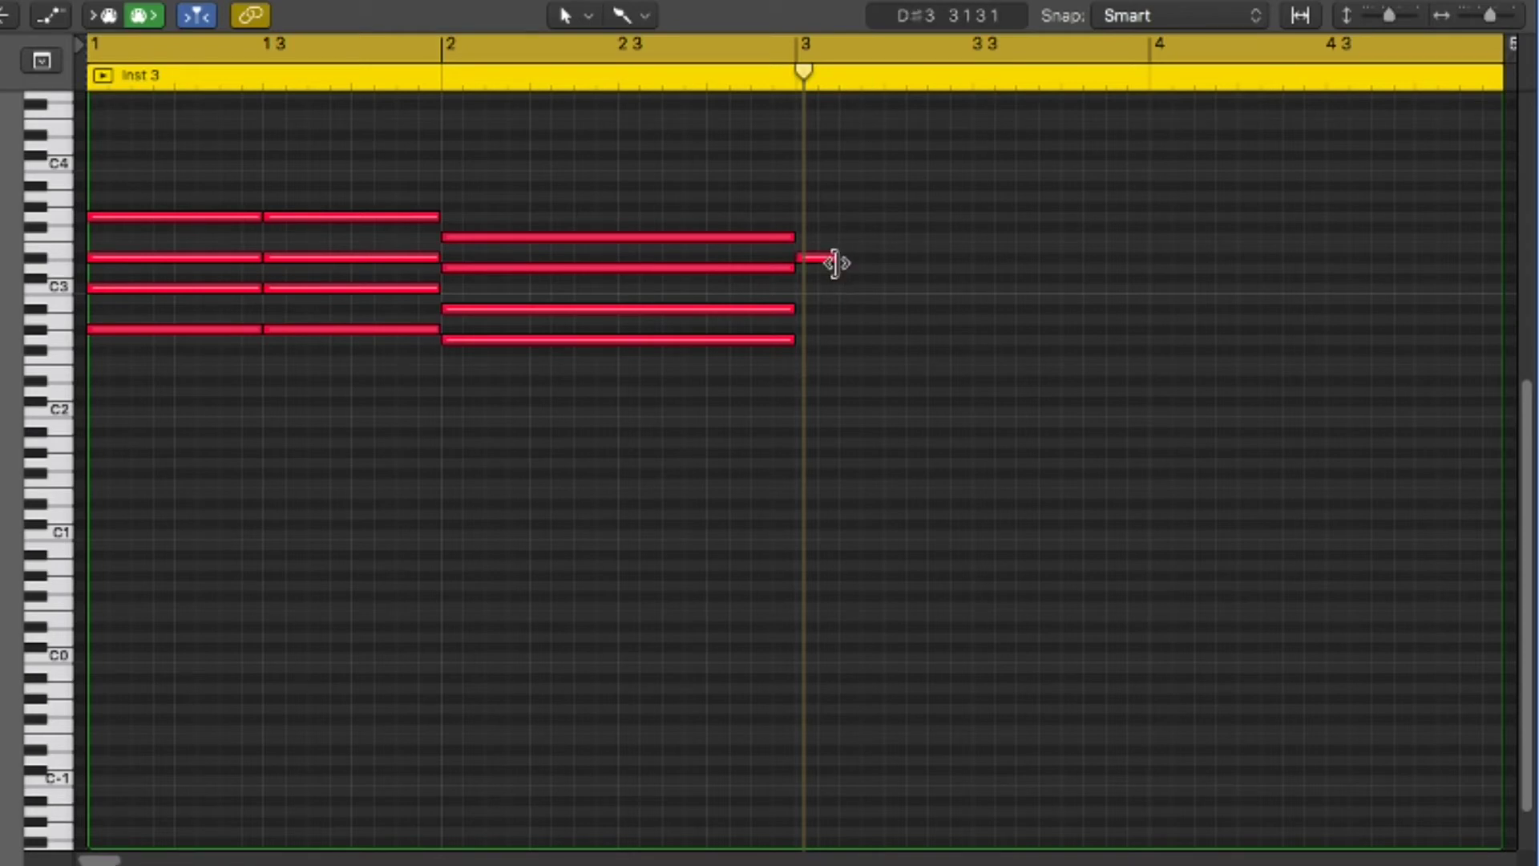
drag(828, 257, 1147, 315)
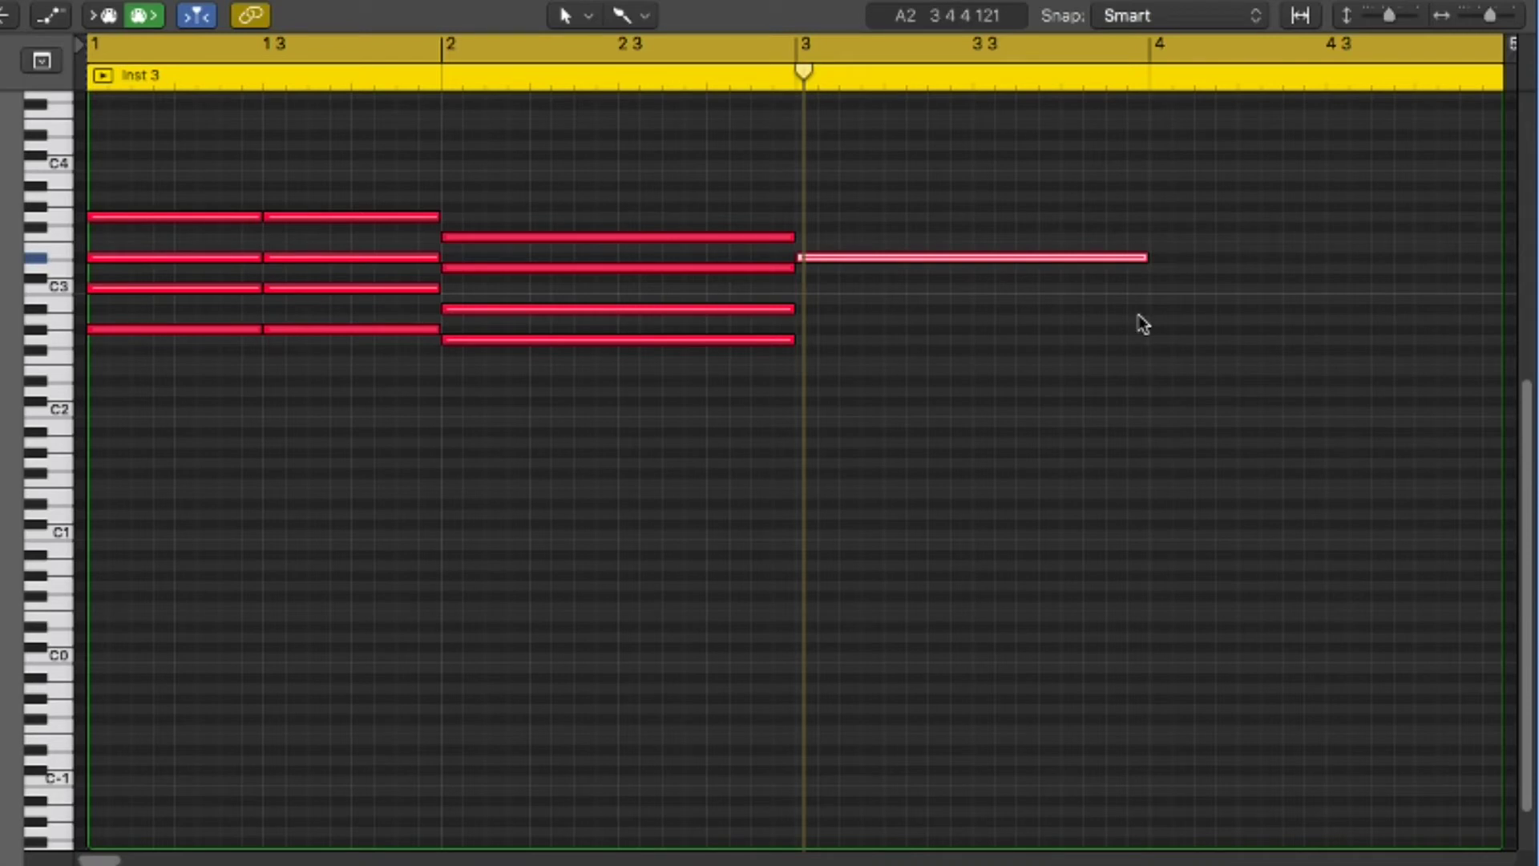
click(803, 288)
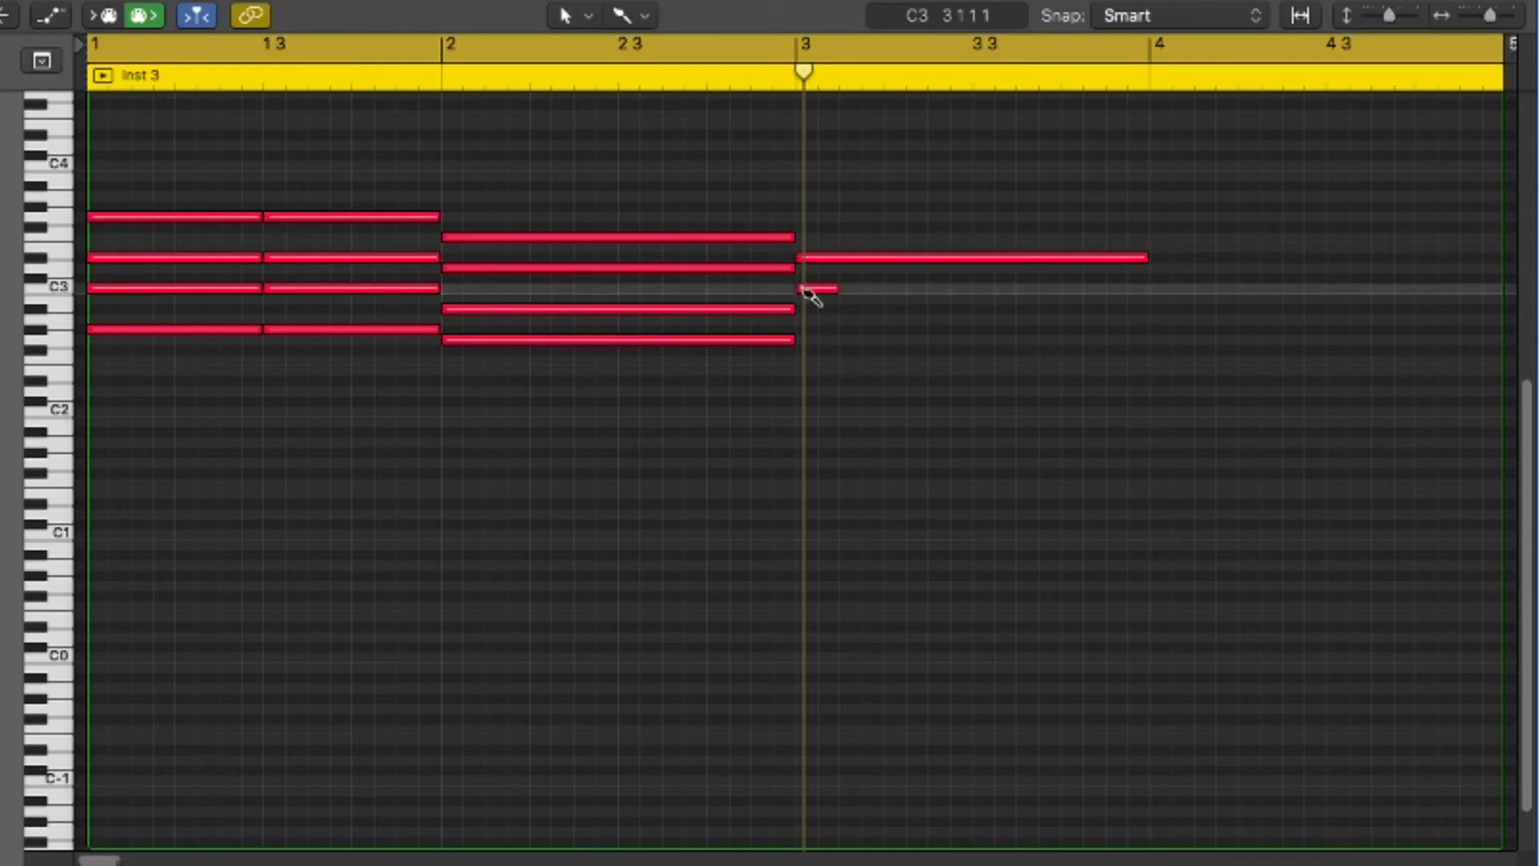
drag(832, 289, 1149, 351)
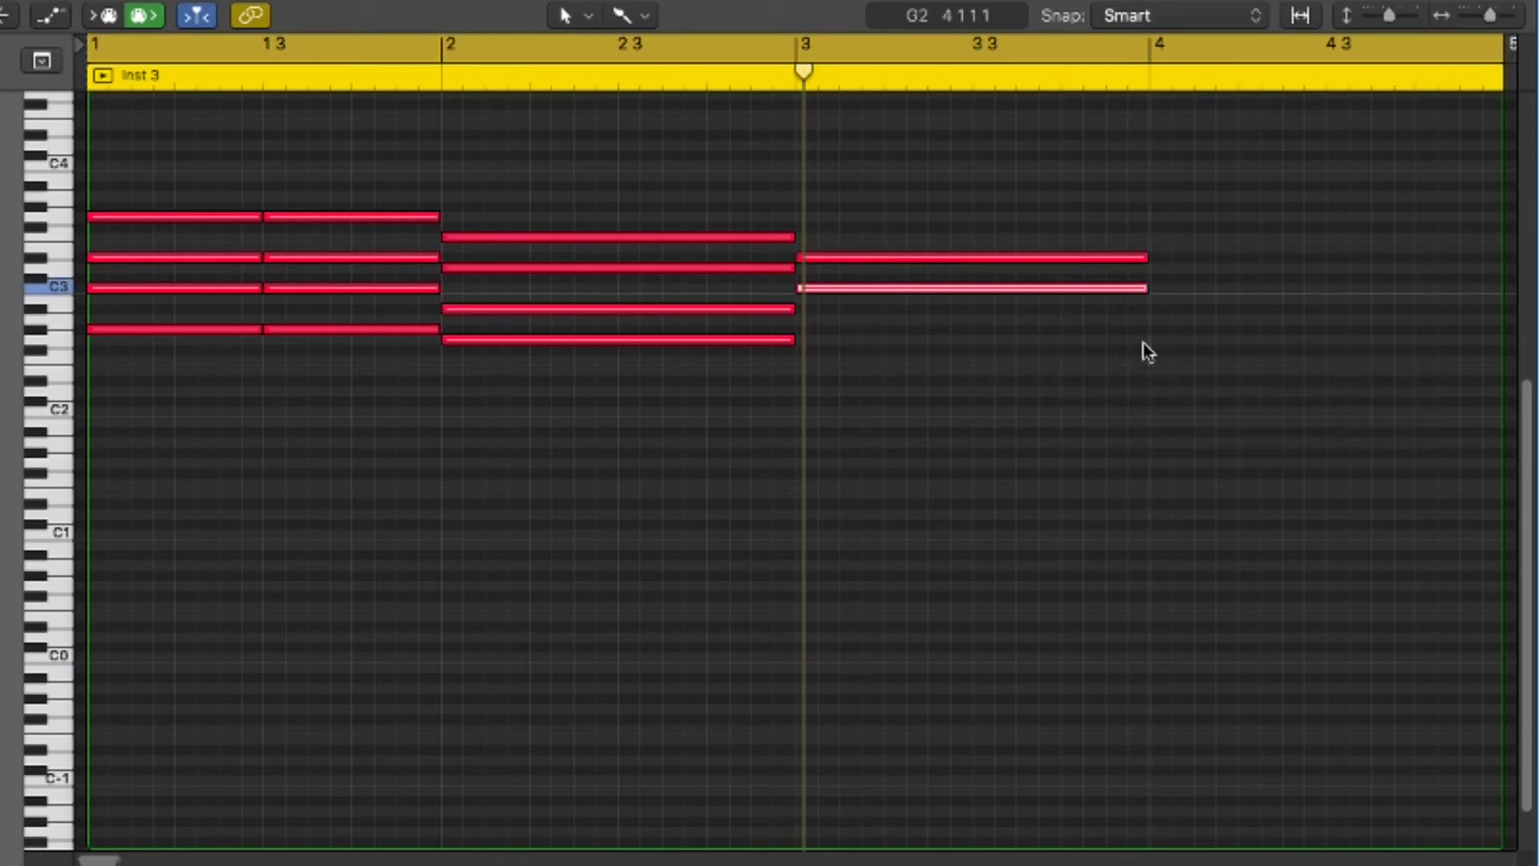
click(803, 329)
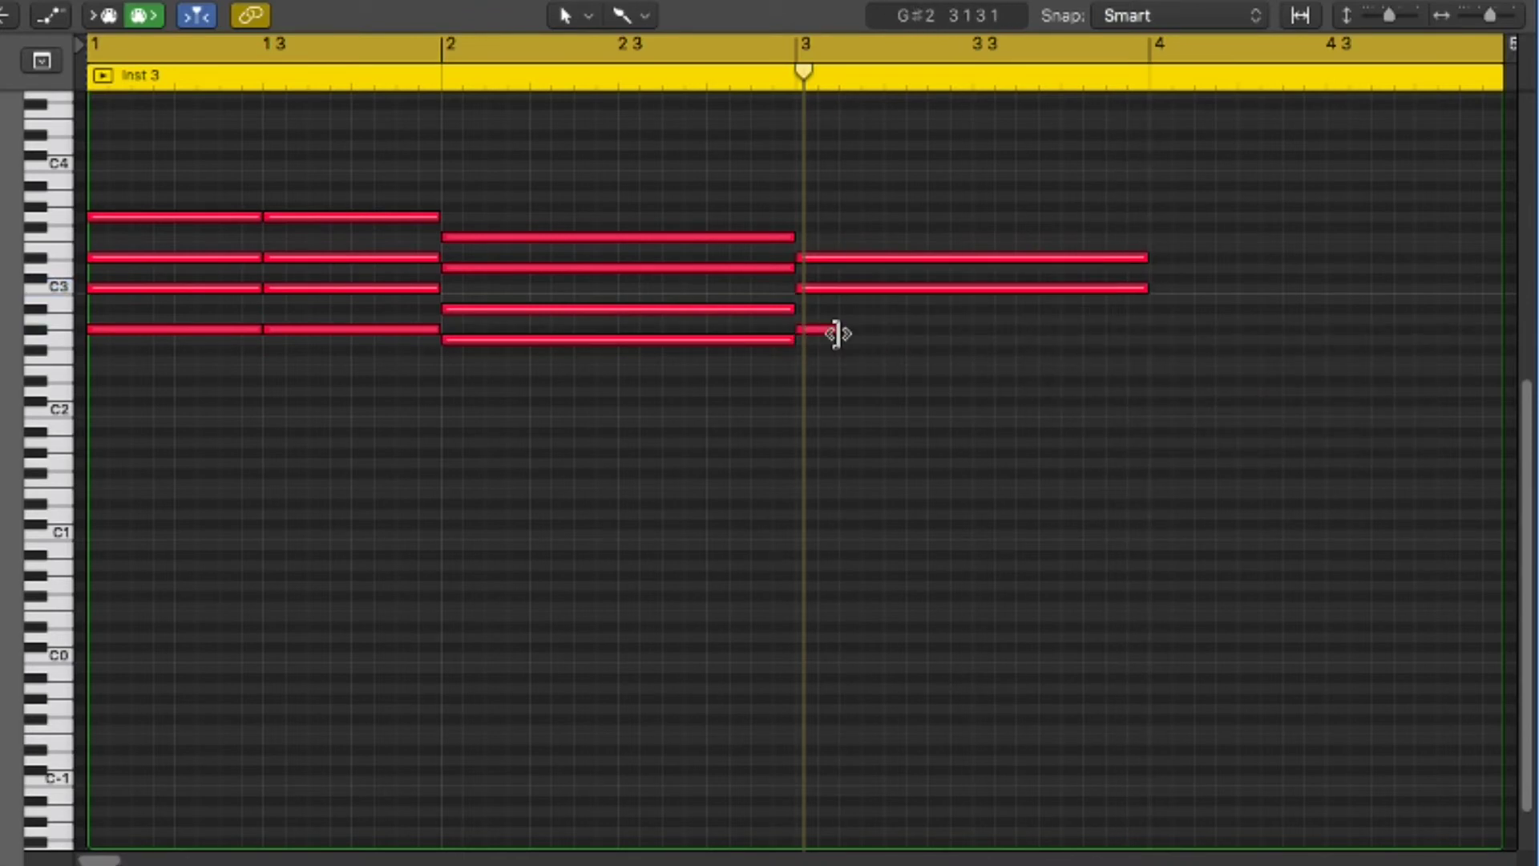
drag(832, 330, 1148, 337)
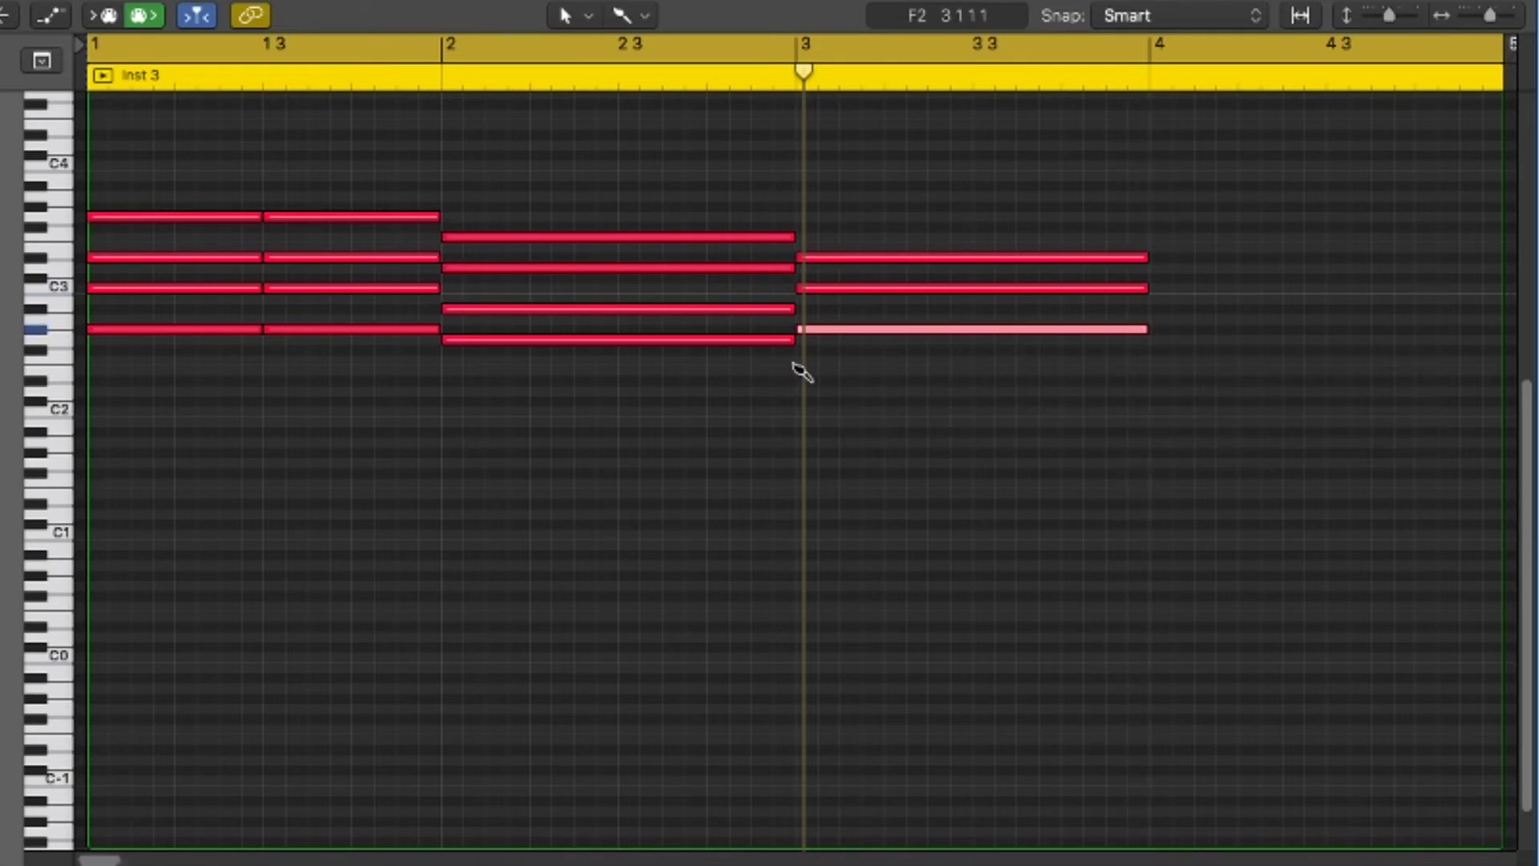
drag(832, 362, 1143, 387)
key(space)
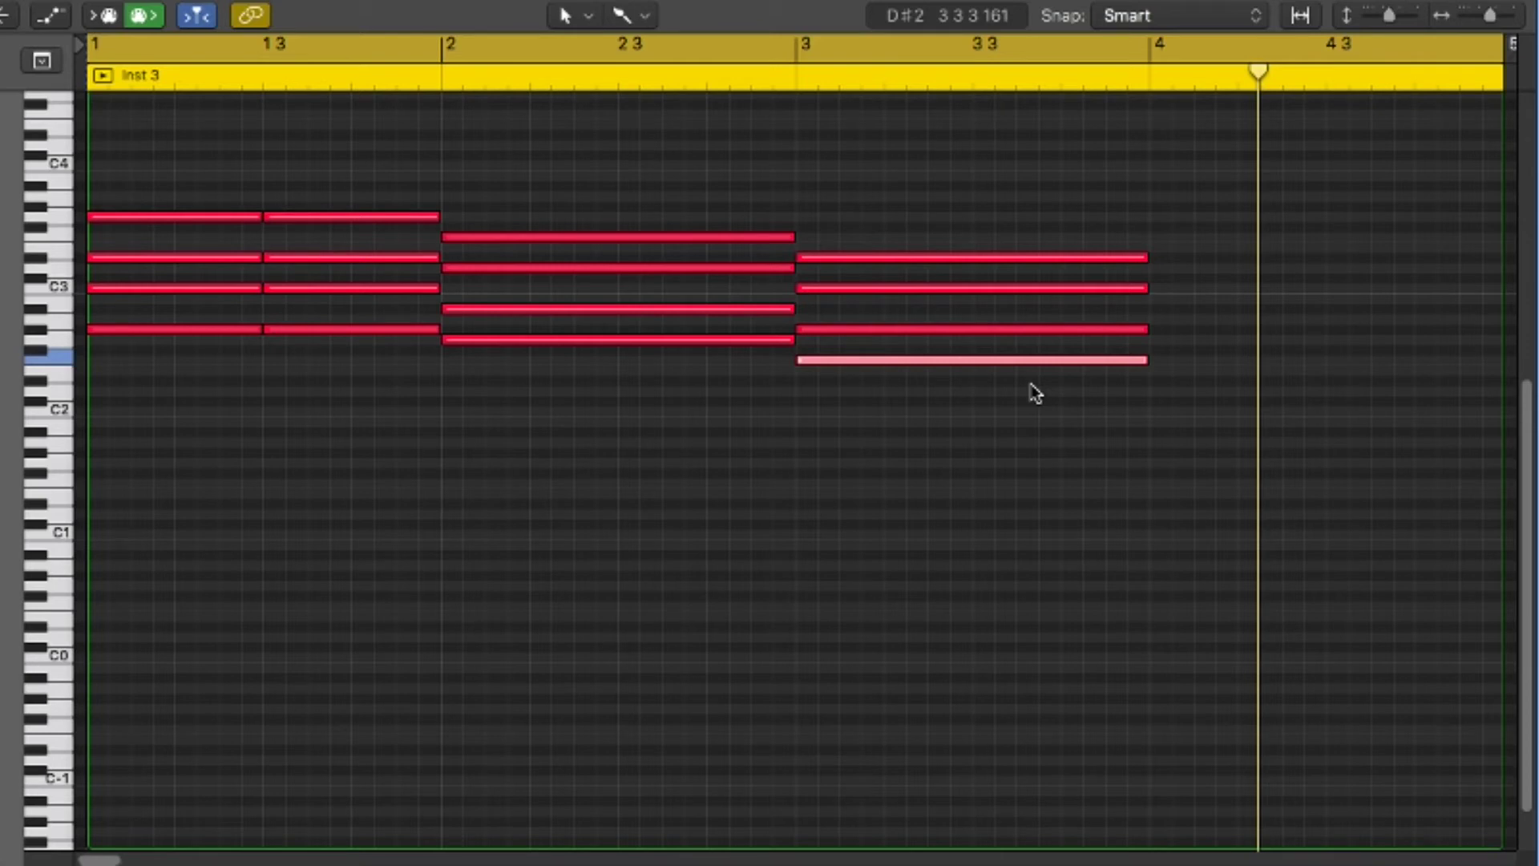
Step: Repeat the F2, G#2, C3 and D#3 chord at 4 1 1, one beat long, and play from bar 3
click(1166, 259)
drag(1193, 257, 1225, 273)
click(1176, 288)
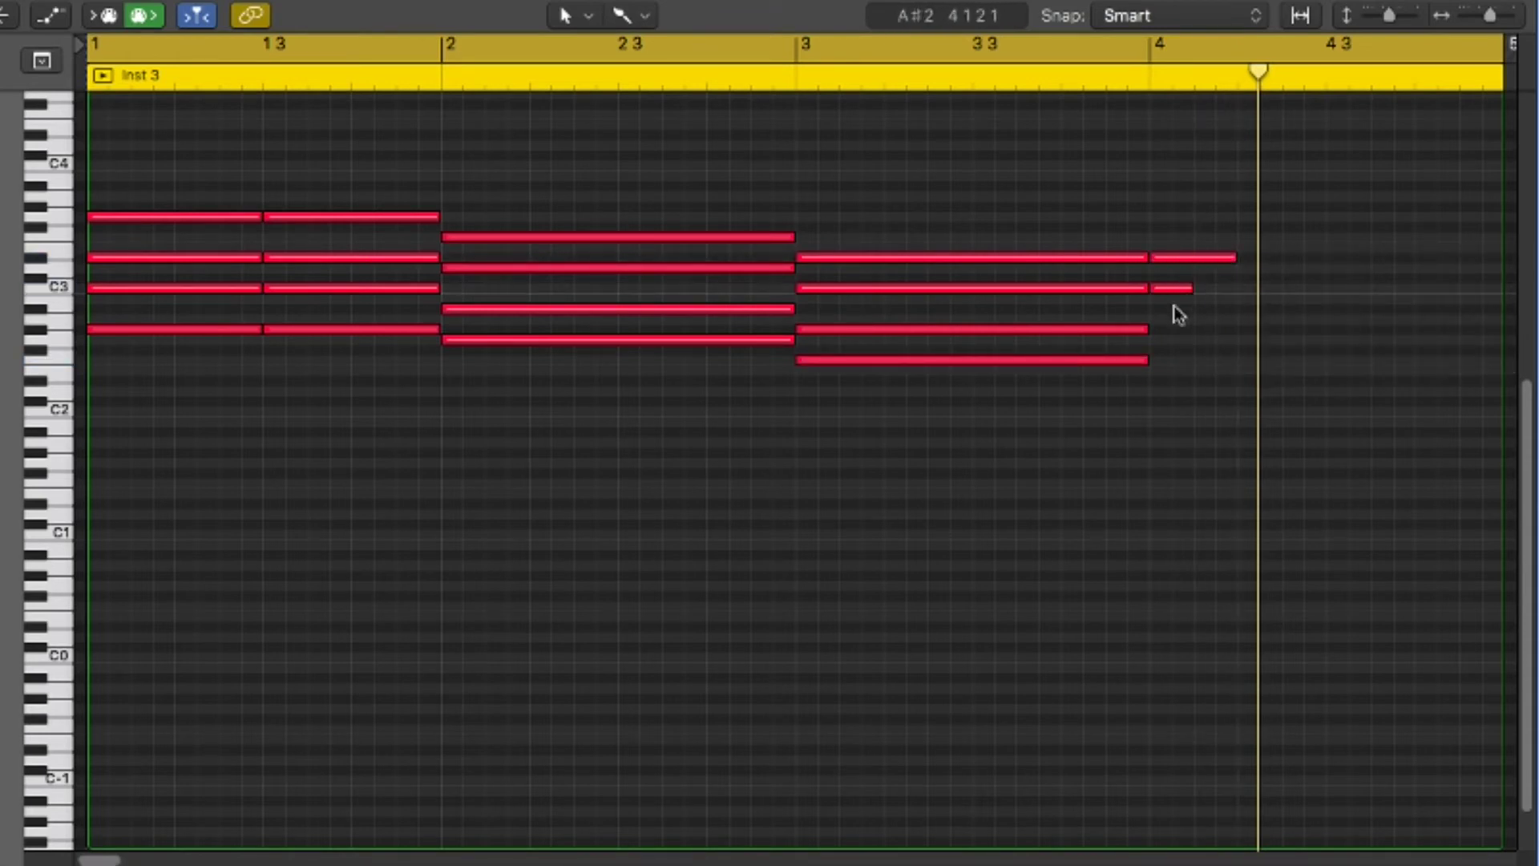
click(1164, 360)
drag(1192, 394, 1235, 291)
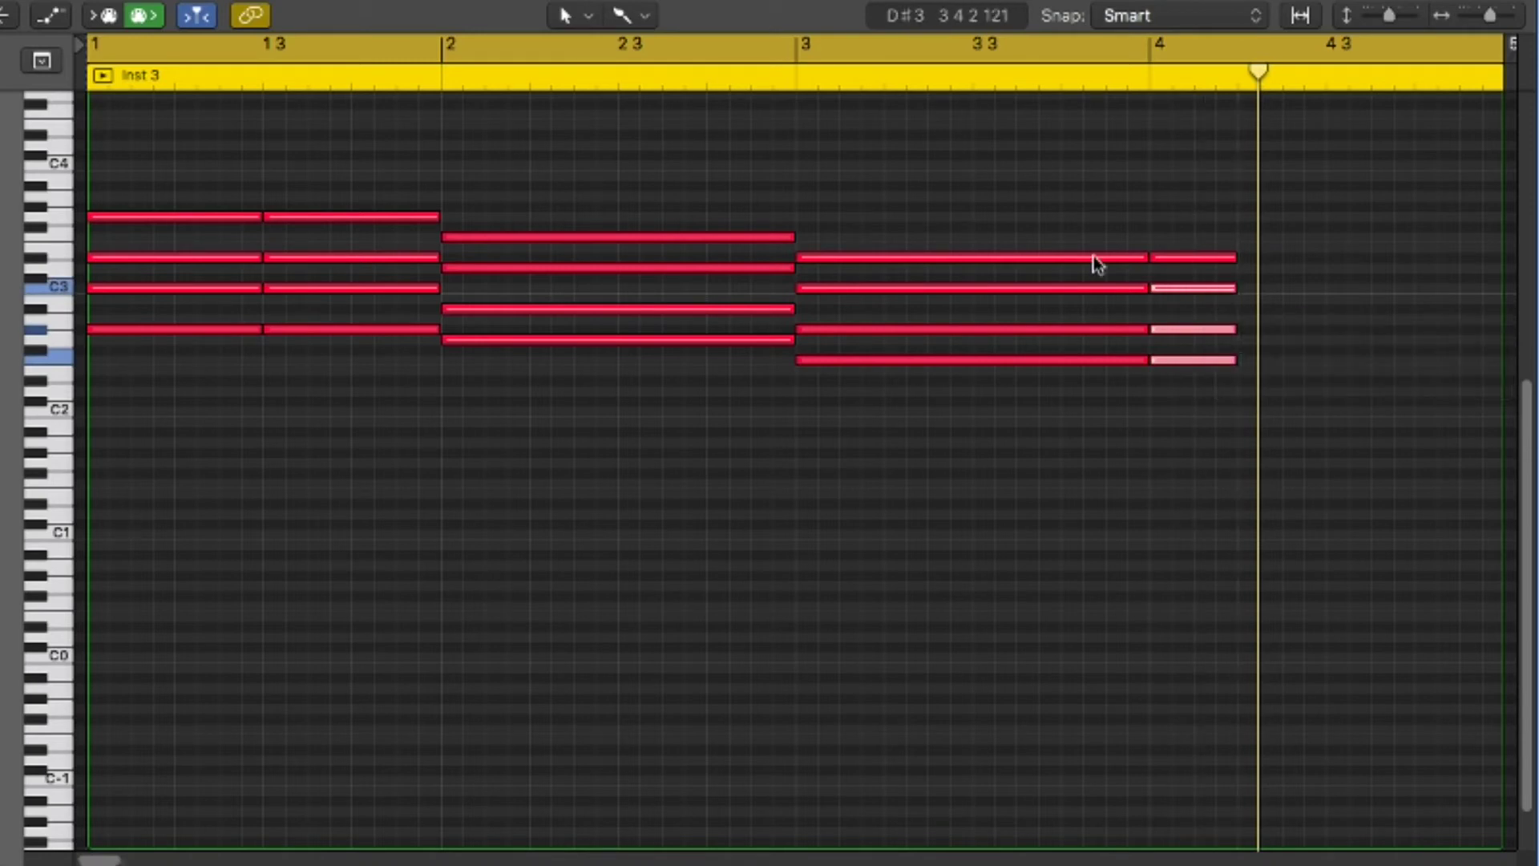
click(798, 80)
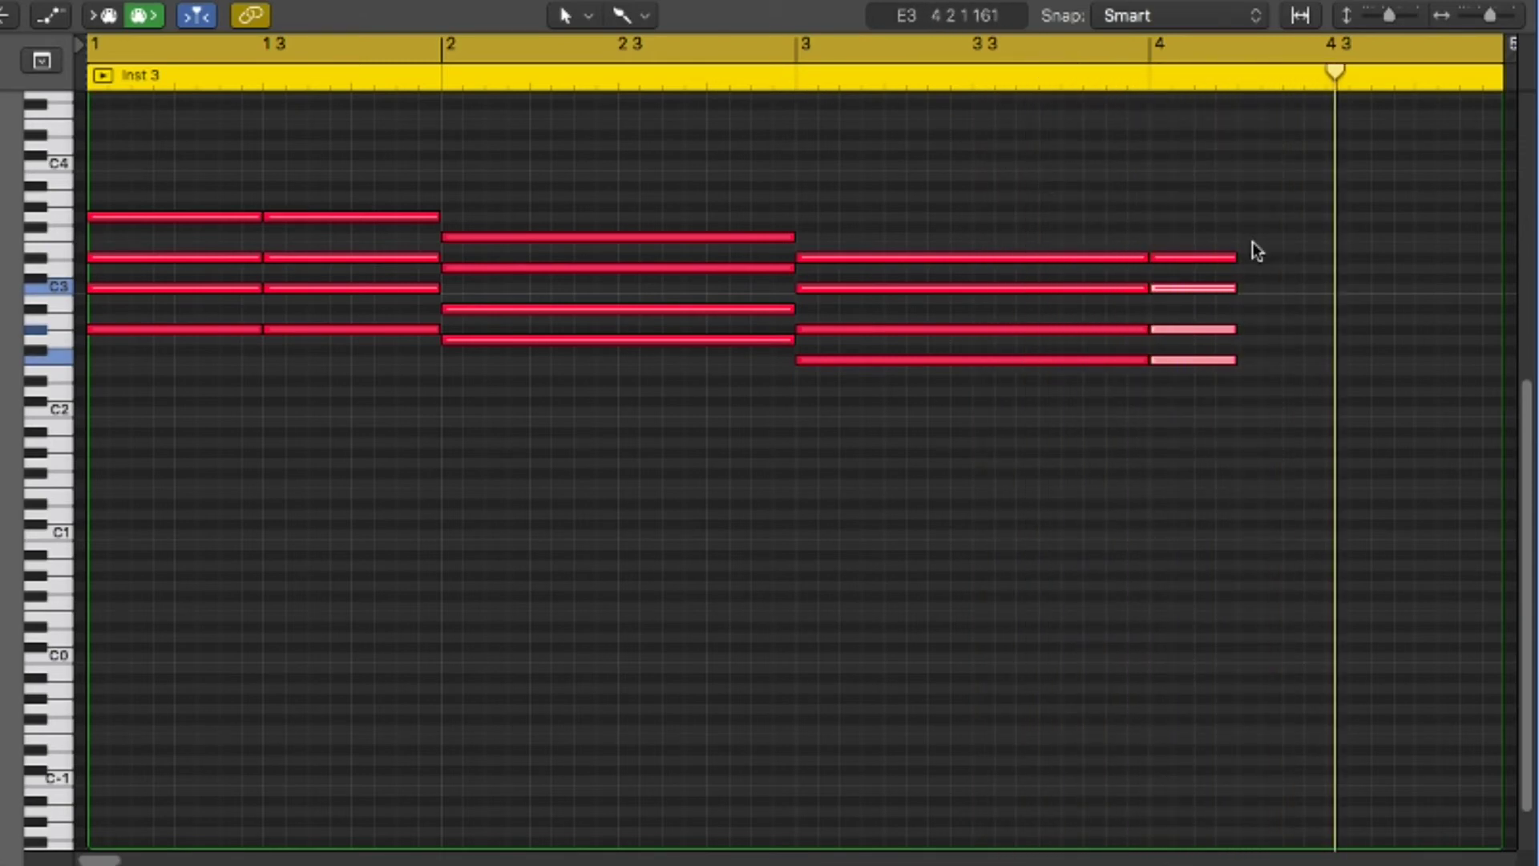
Step: Build a two-beat chord of G2, A#2, D3 and F3 at 4 3 1, reaching the region's end
super+click(1336, 263)
mouse_move(1345, 275)
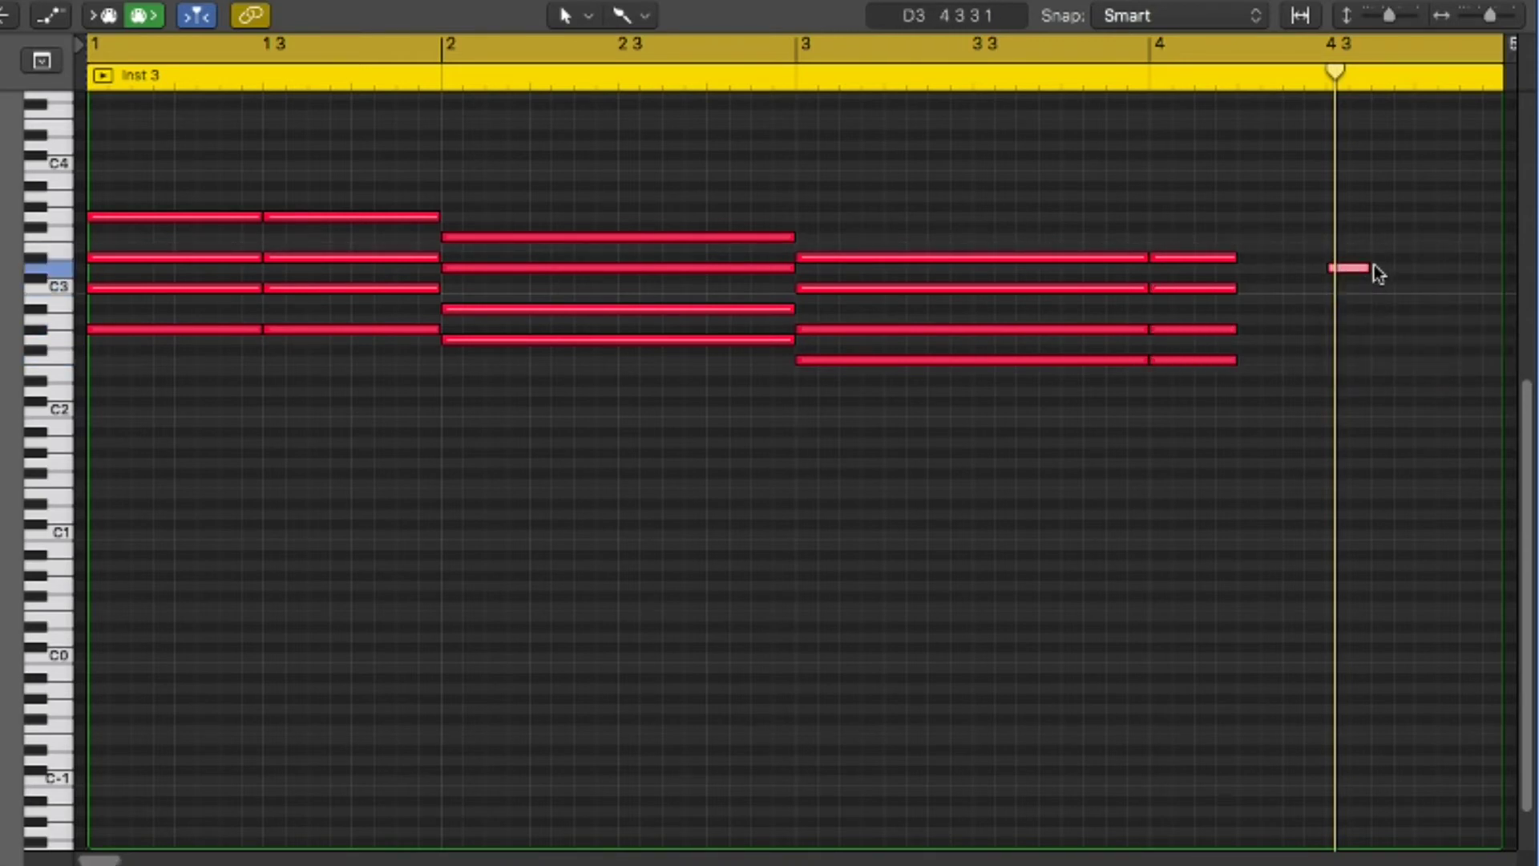
drag(1366, 268, 1479, 268)
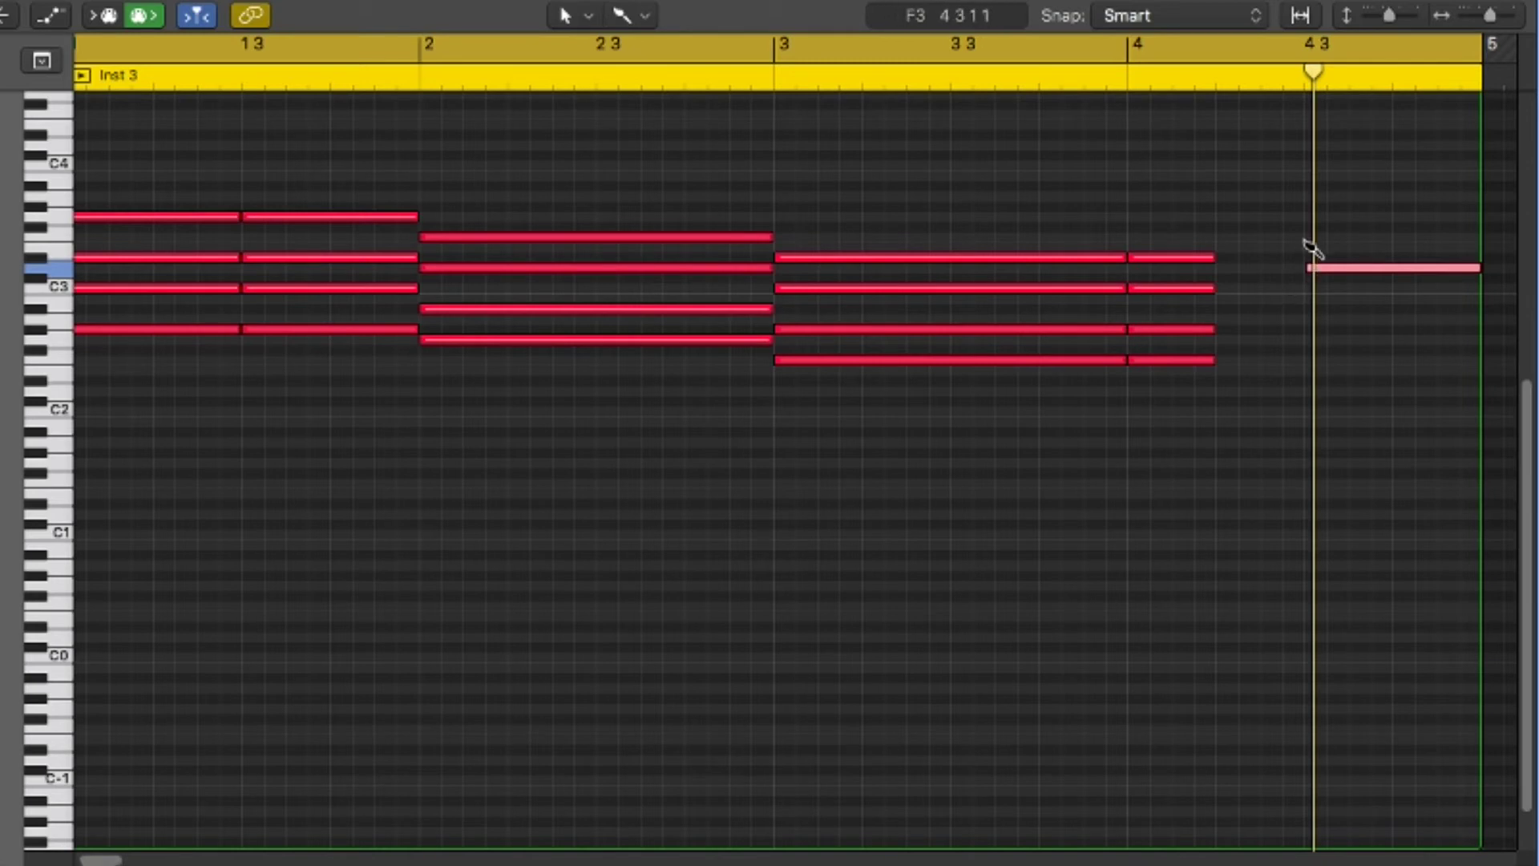
super+click(1313, 239)
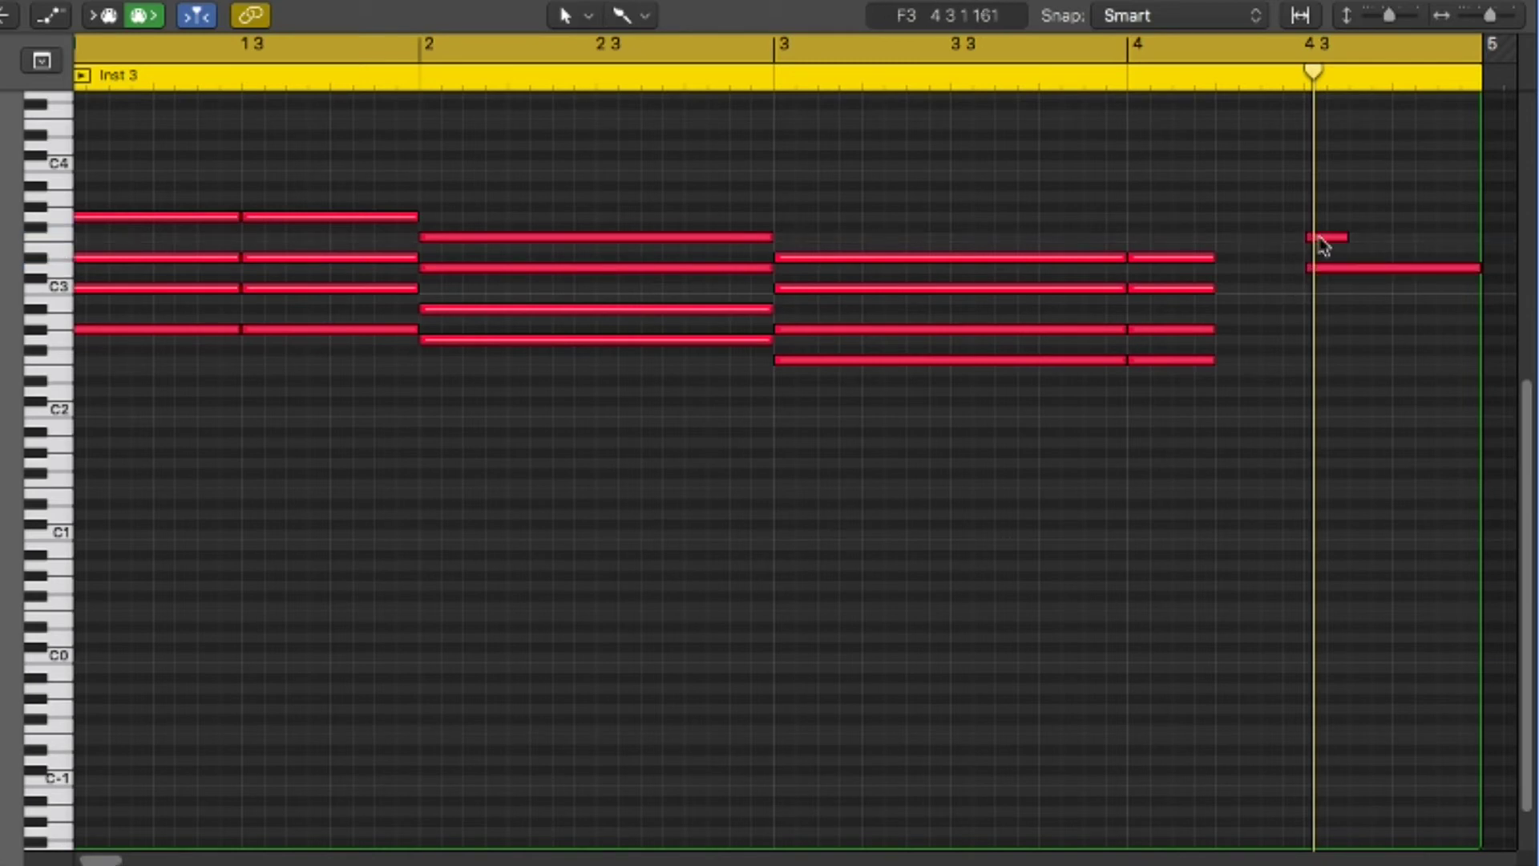
click(1324, 243)
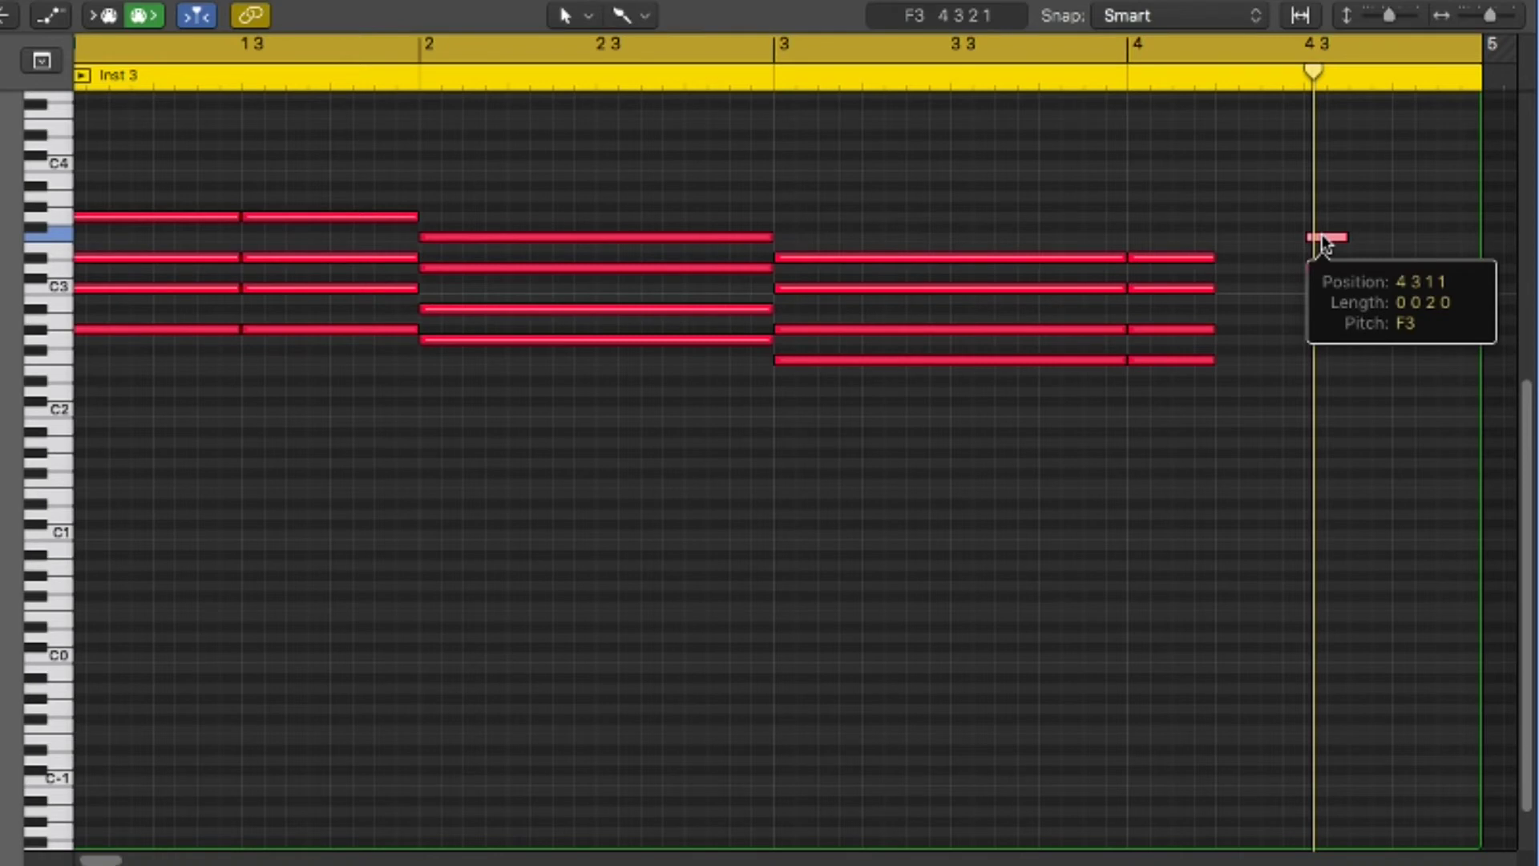
drag(1349, 241, 1480, 240)
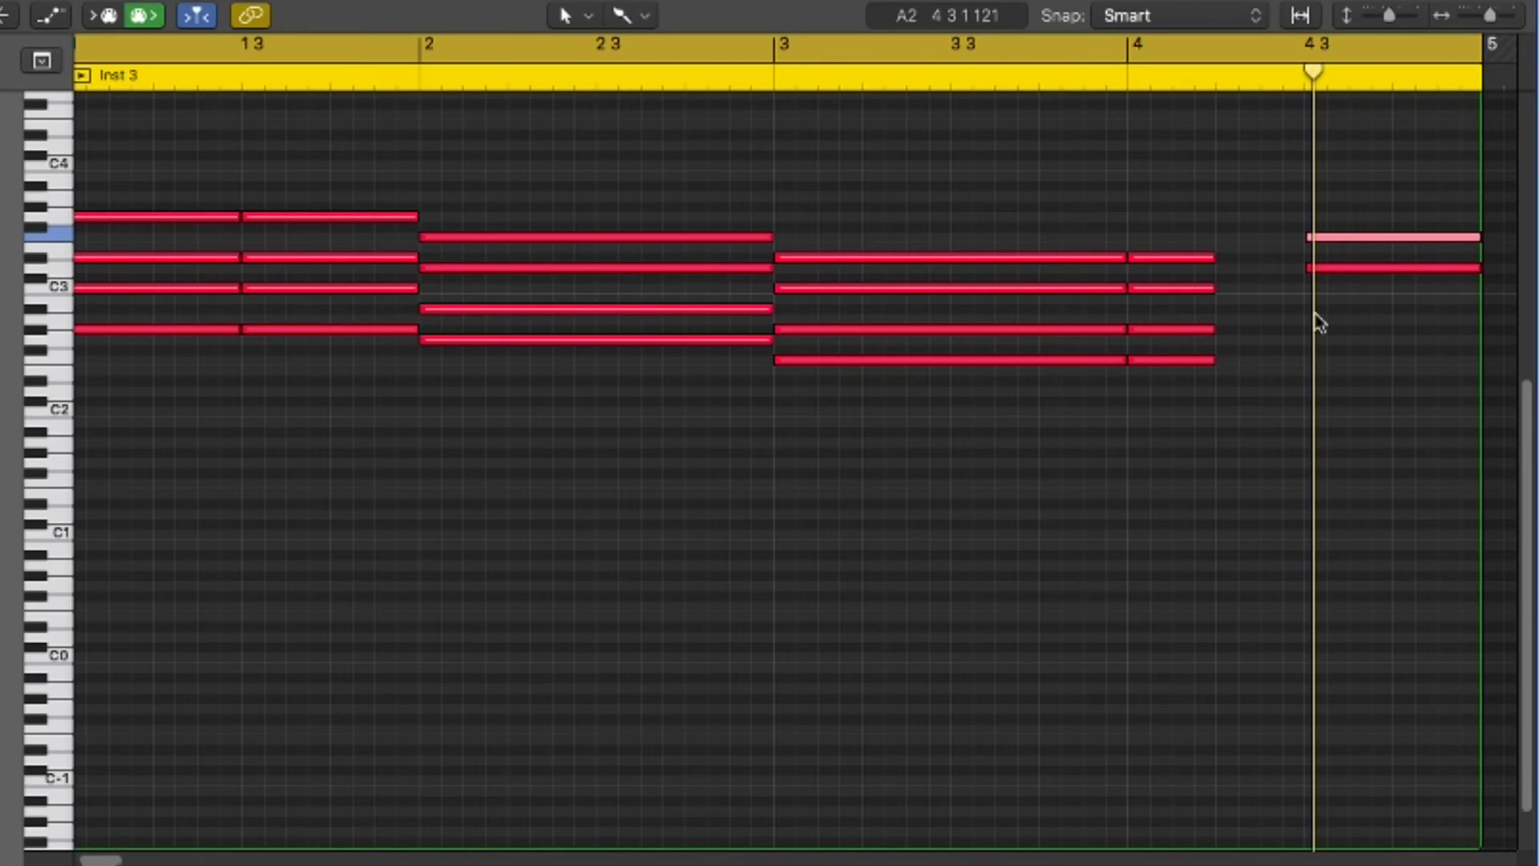
click(1313, 310)
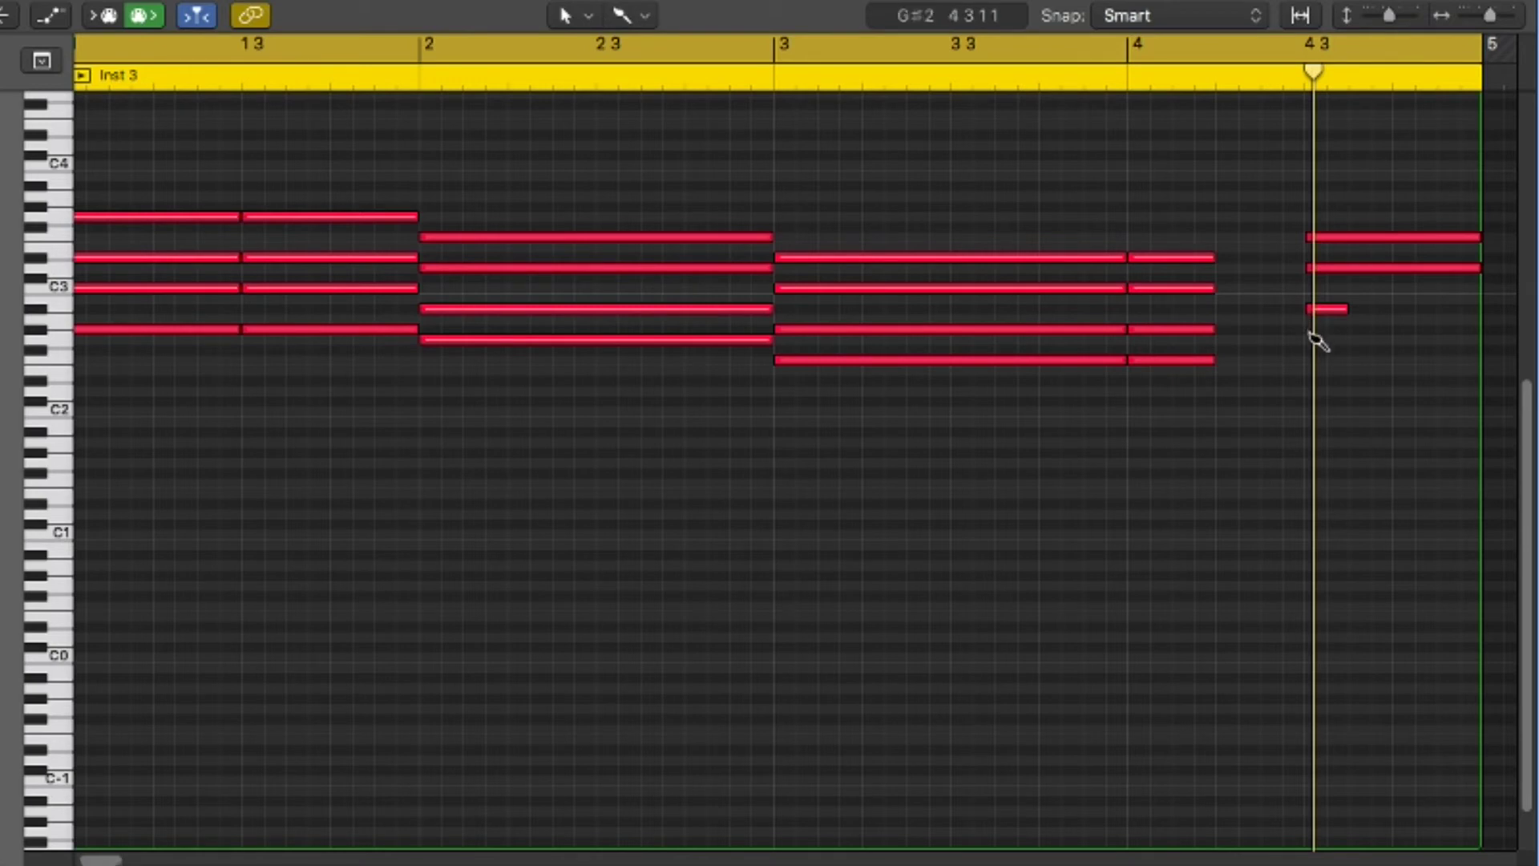
click(1319, 340)
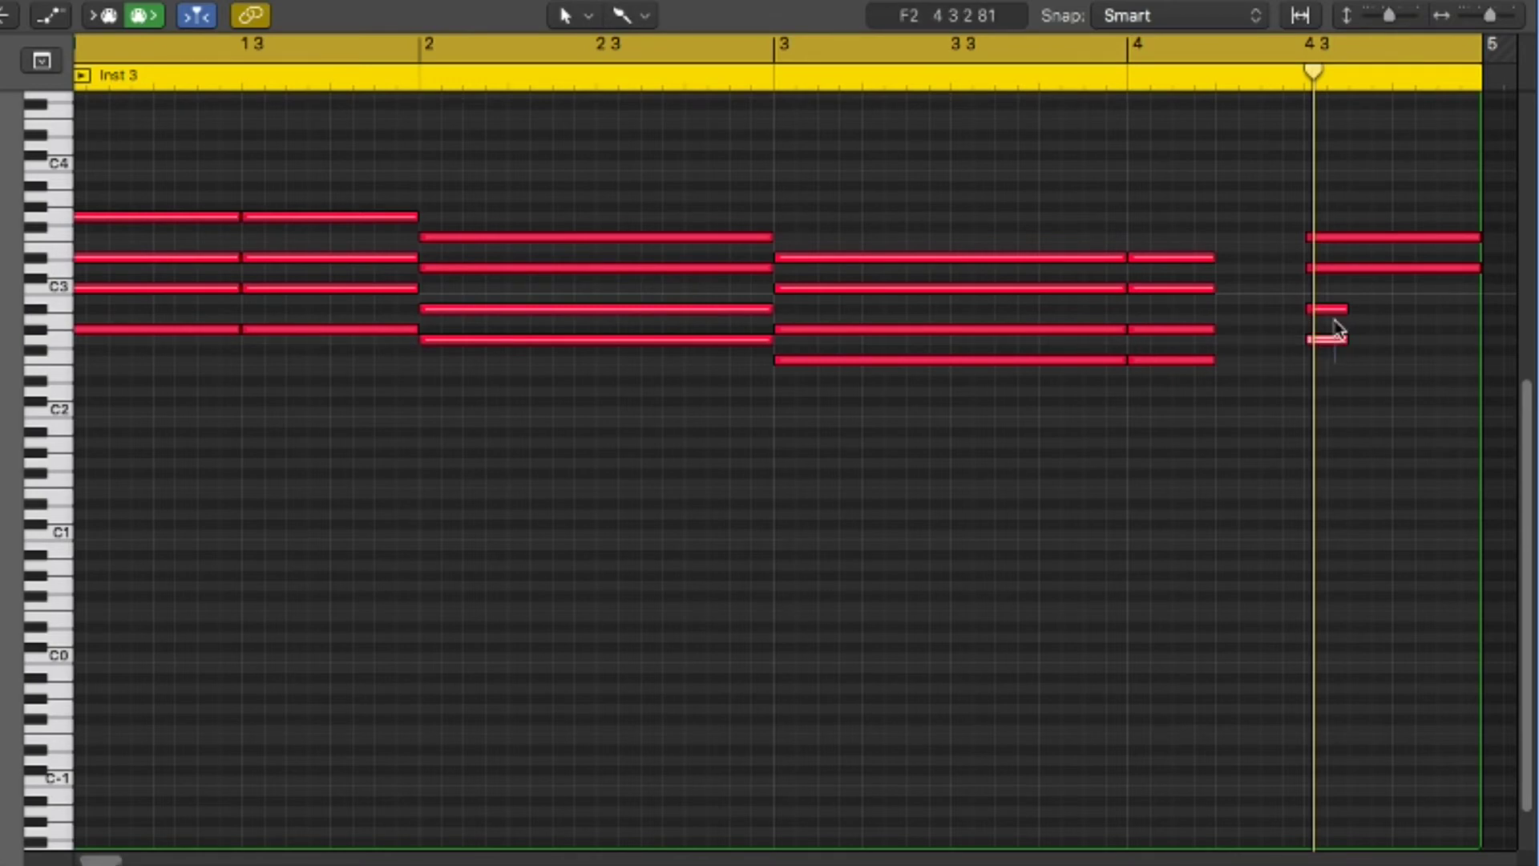
drag(1344, 310, 1478, 324)
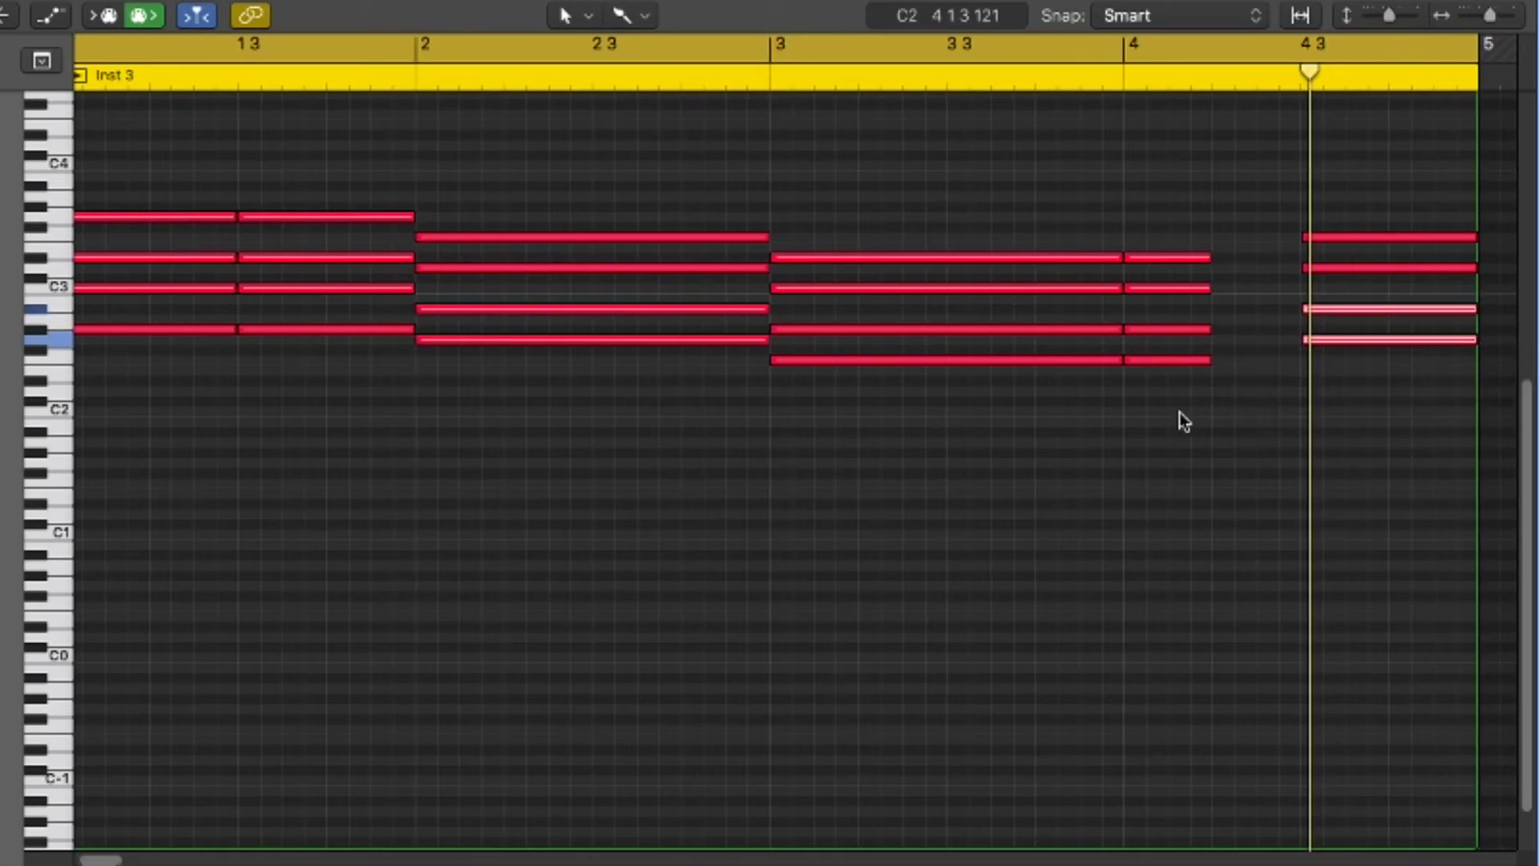
Step: Select the four chord notes at 4 1 1, extend them to 4 3 1, and play the region from the start
drag(1179, 420, 1299, 261)
key(Return)
key(space)
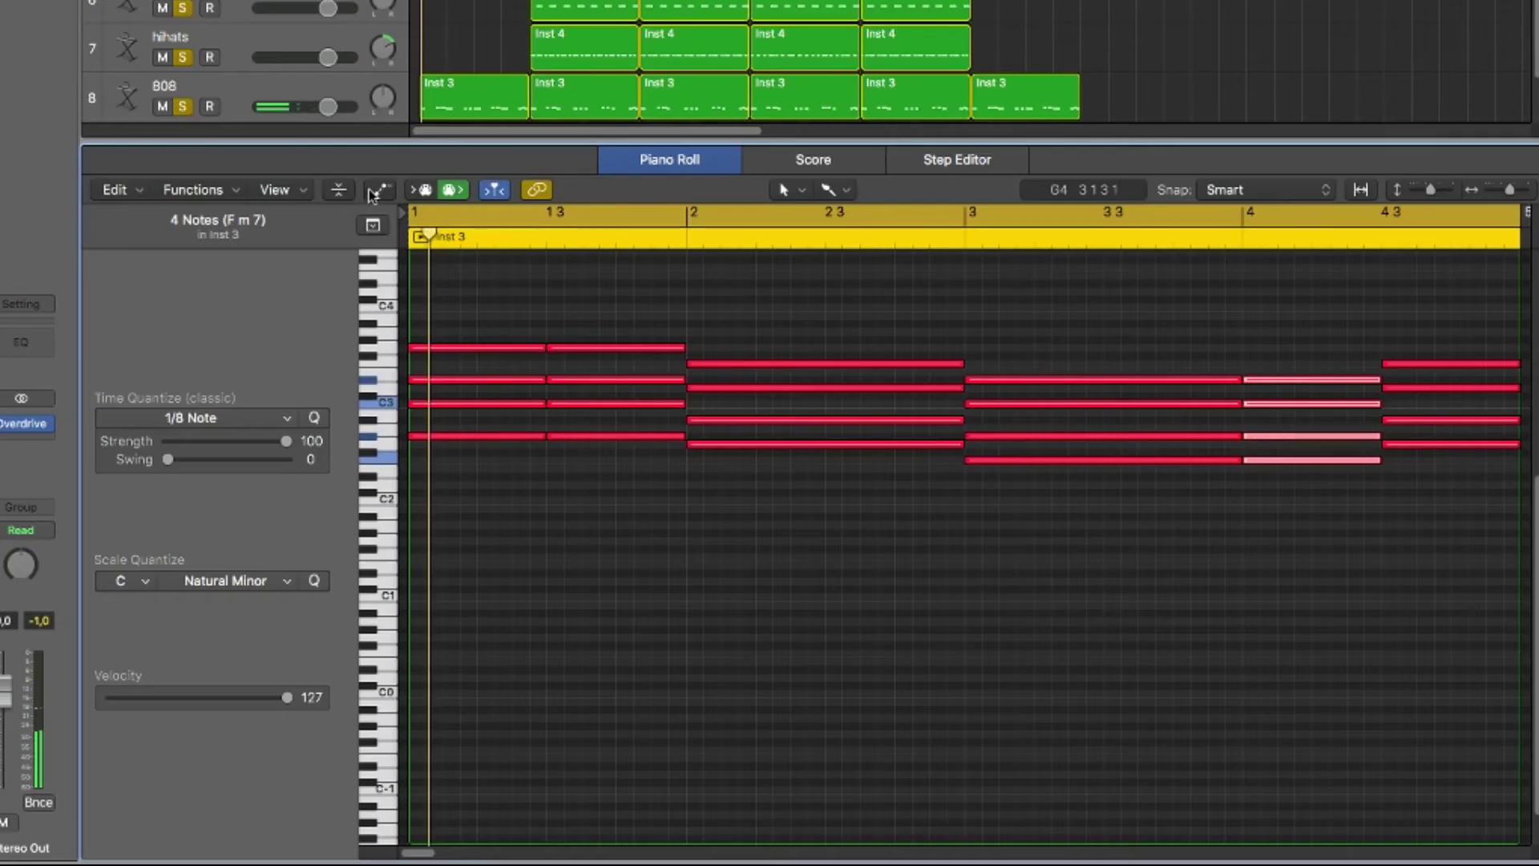
Step: Show the region's automation area below the notes and set it to Note Velocity
click(50, 16)
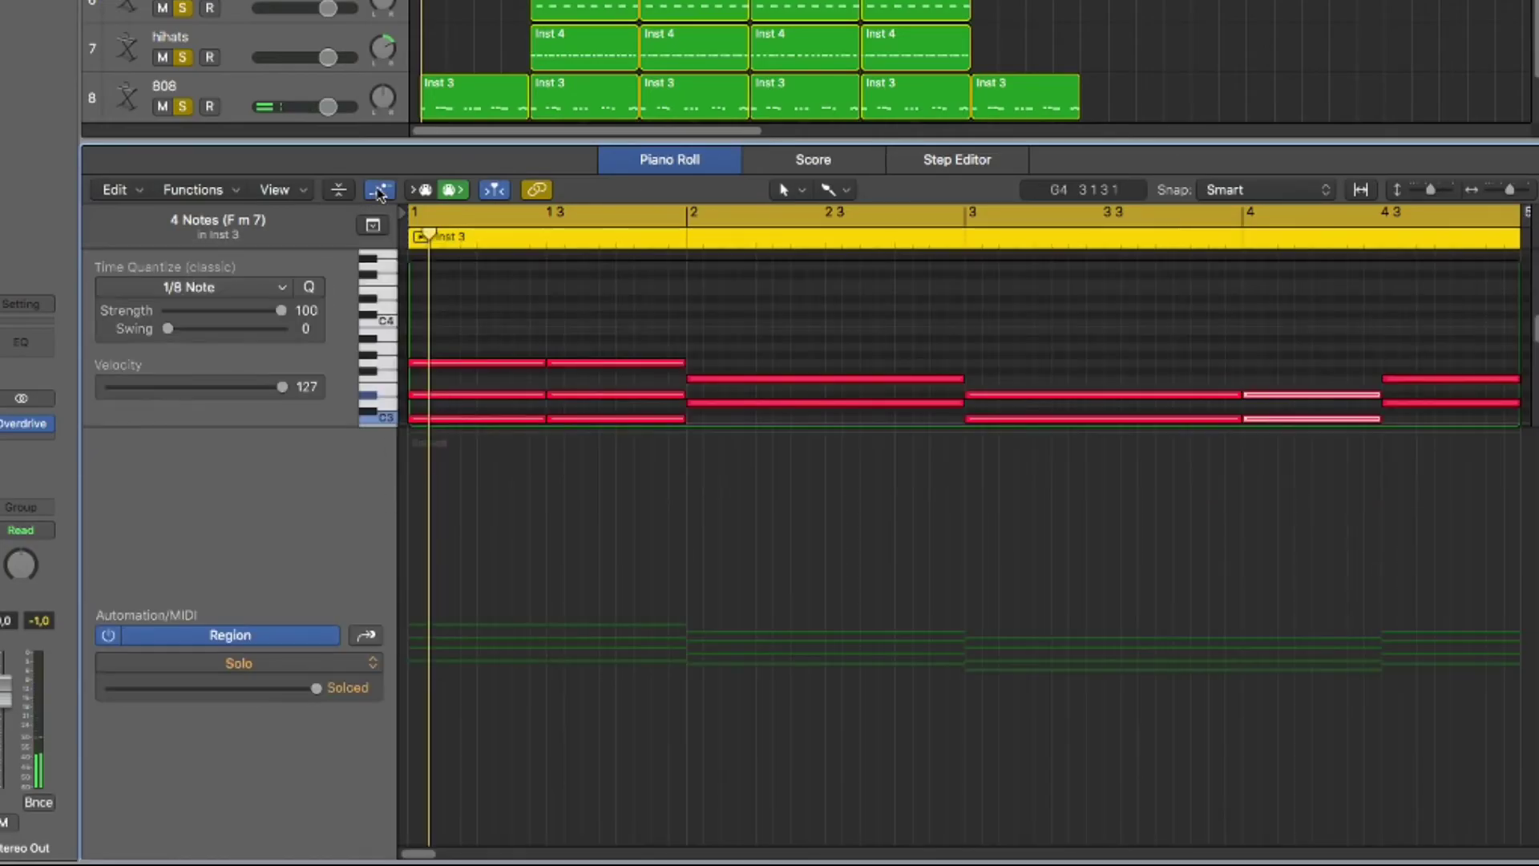
click(269, 665)
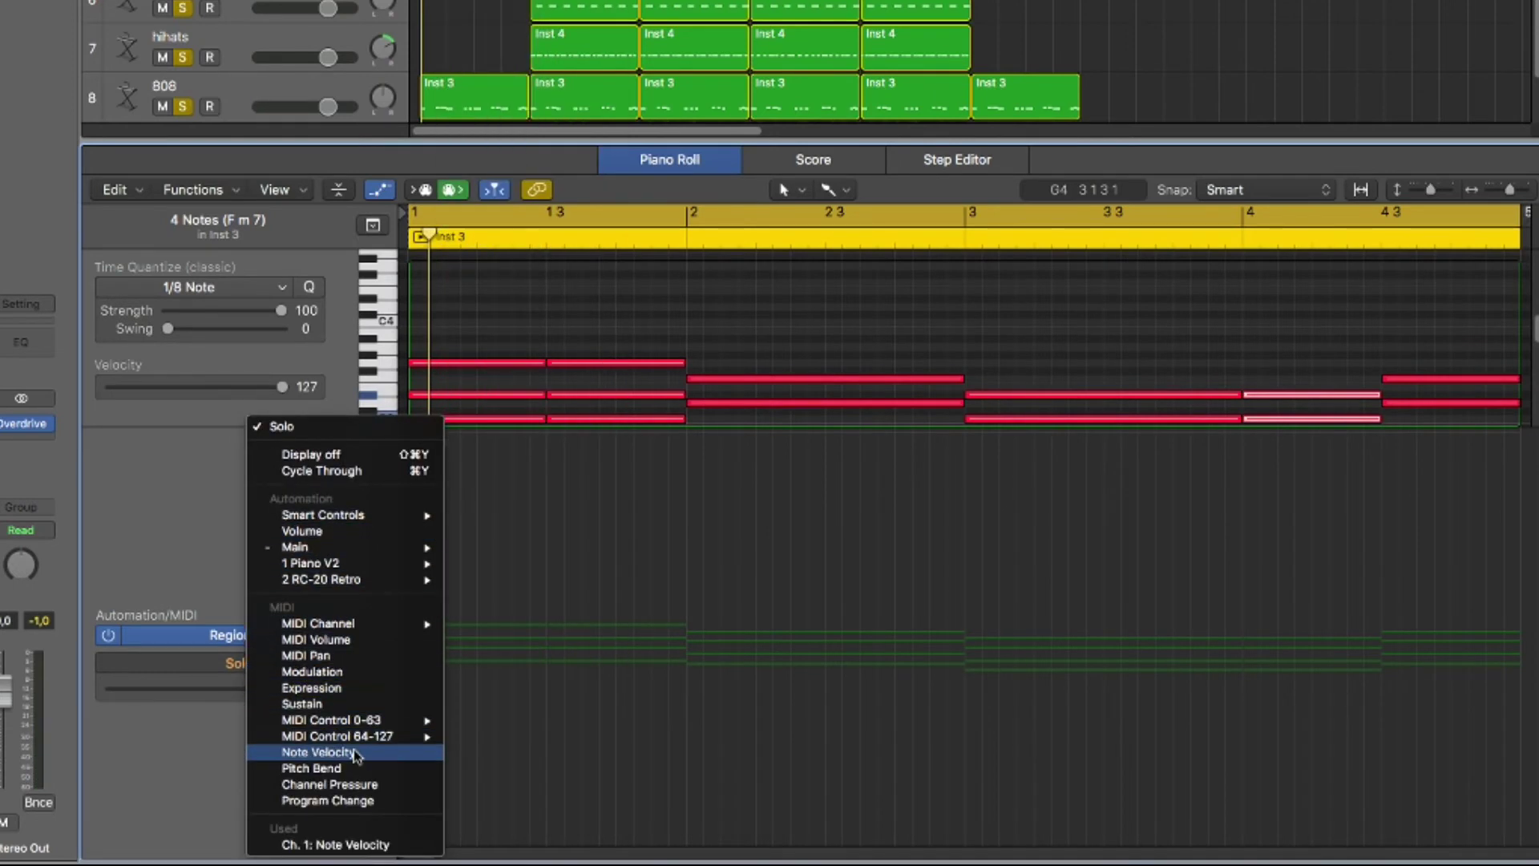
click(319, 752)
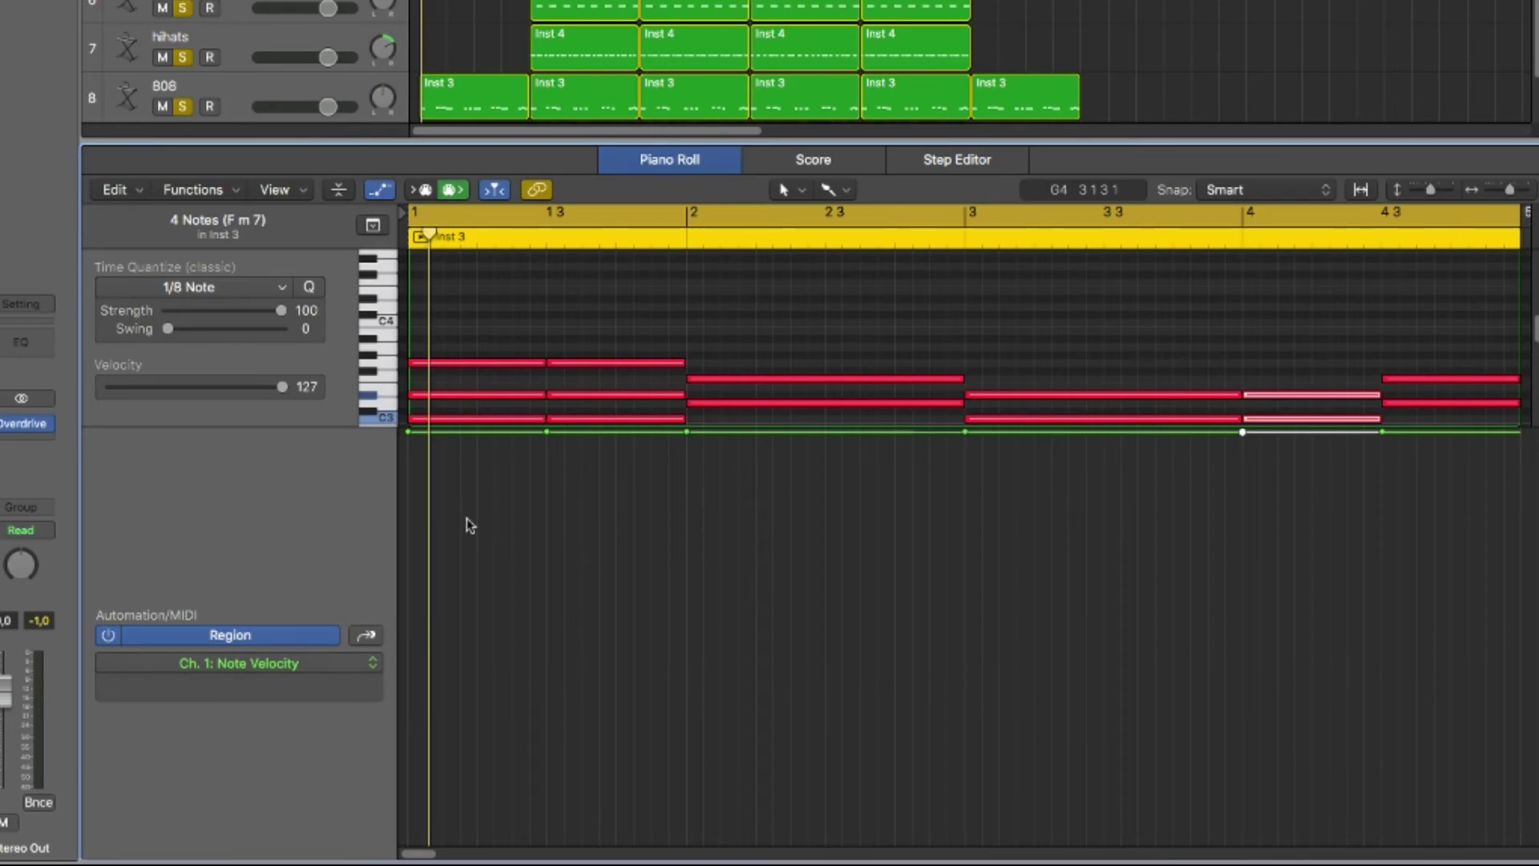
scroll(171, 419, down, 5)
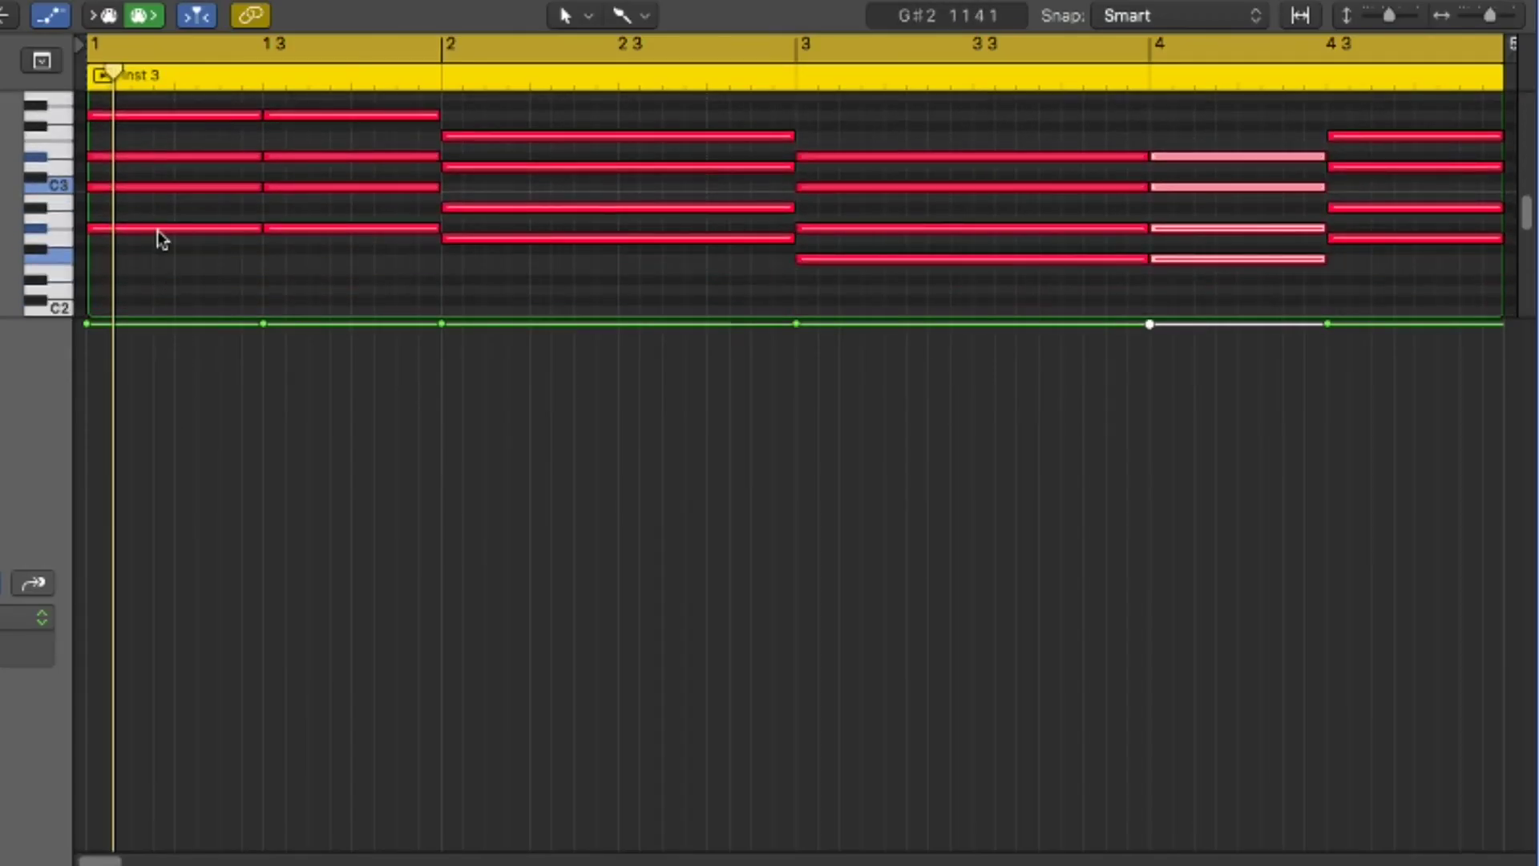
Step: Lower the velocities of the notes in the chord at 1 1 1, each to a different level
click(157, 229)
drag(86, 324, 87, 474)
click(87, 325)
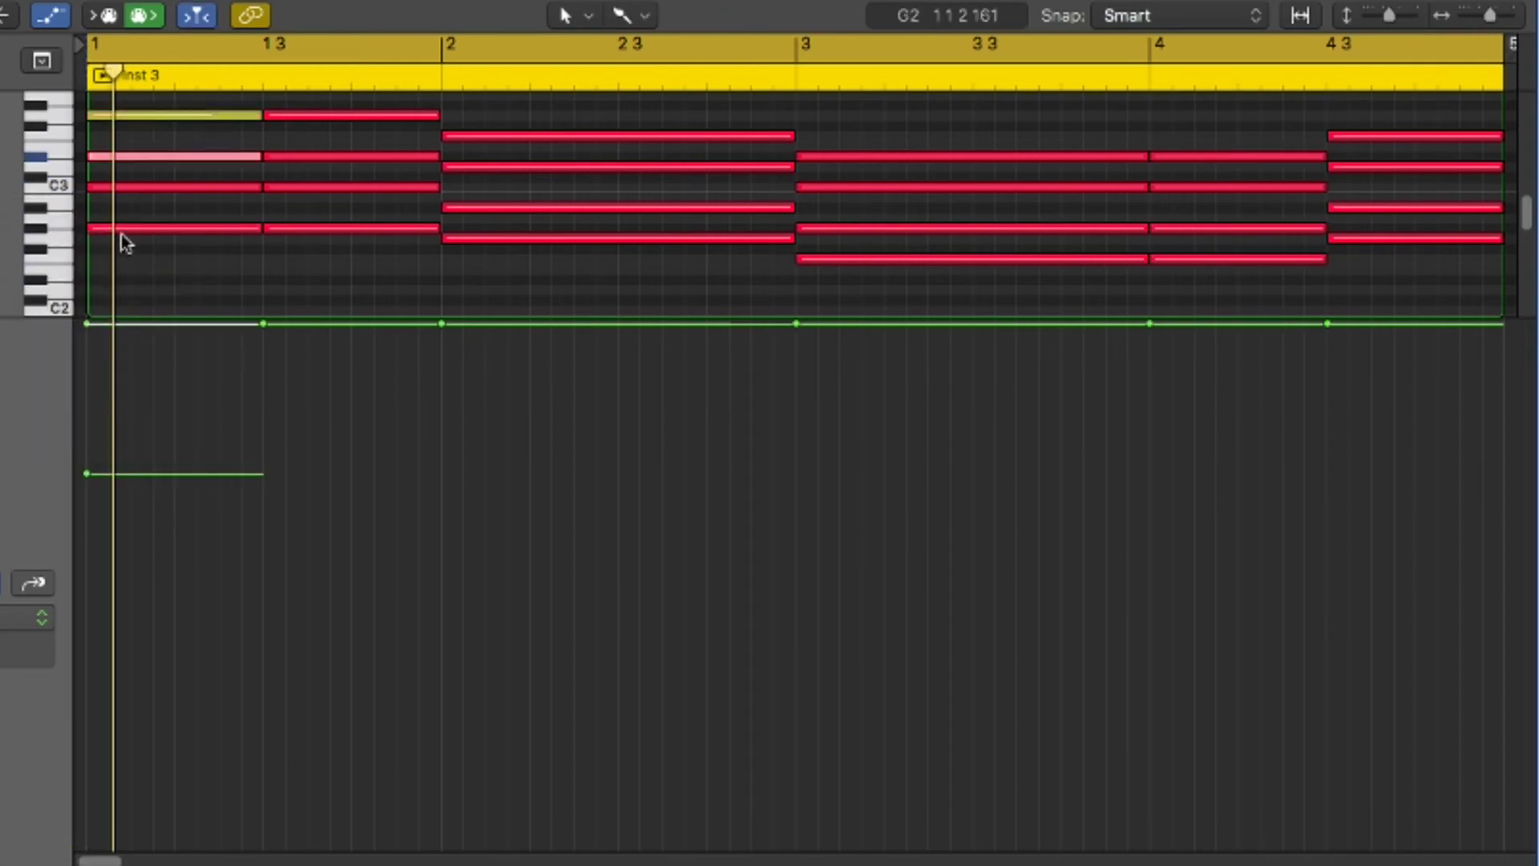
drag(87, 323, 86, 383)
drag(86, 324, 87, 333)
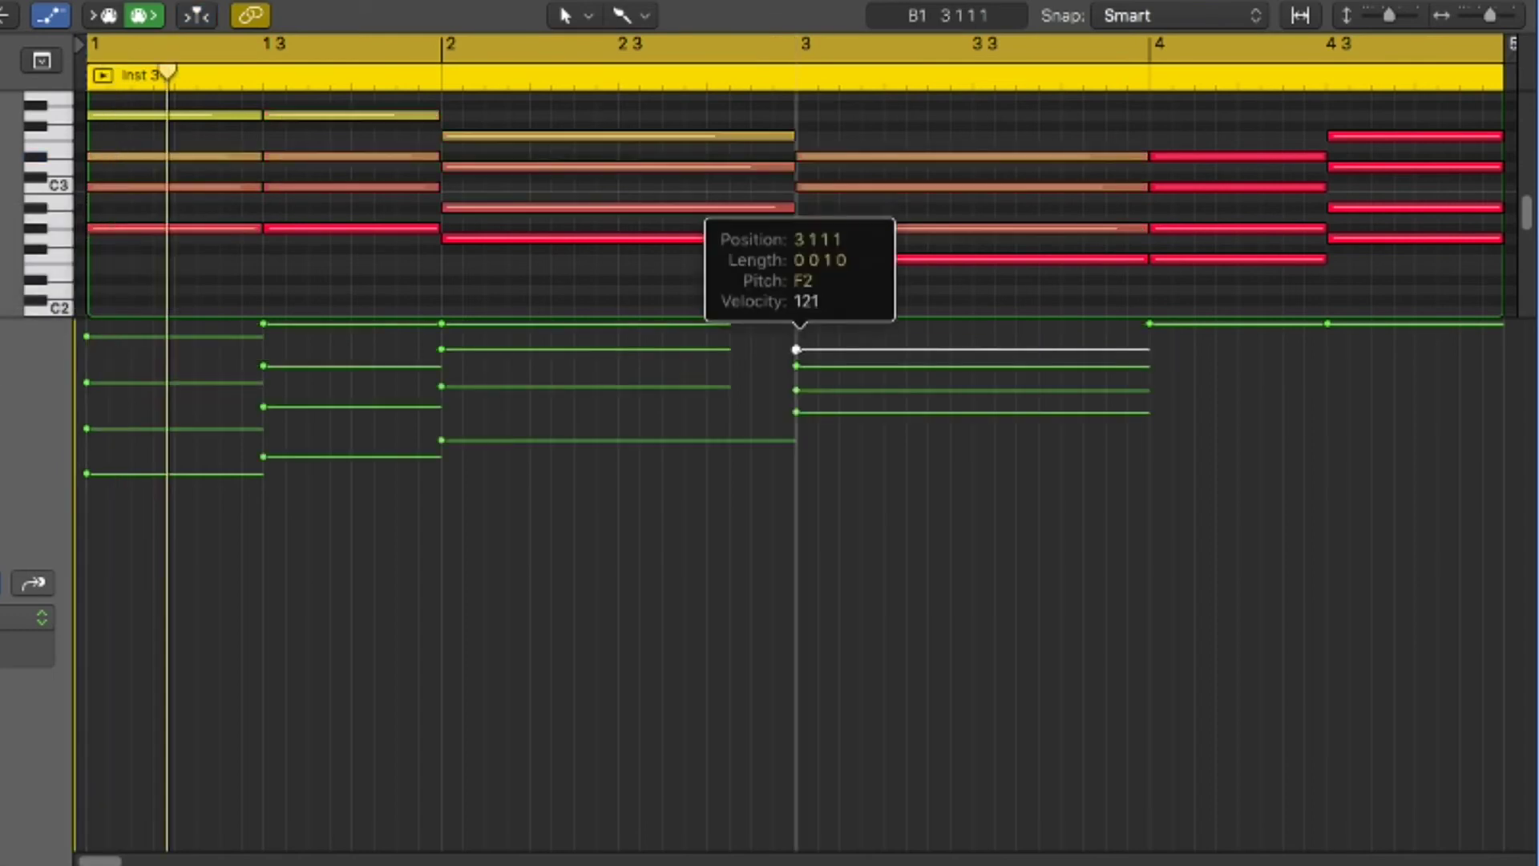
Step: Stagger the note velocities of the chords at 3 1 1, 4 1 1 and 4 3 1, with the F2 in bar 3 about 121, and play the result
drag(798, 347, 798, 349)
drag(1162, 313, 1152, 346)
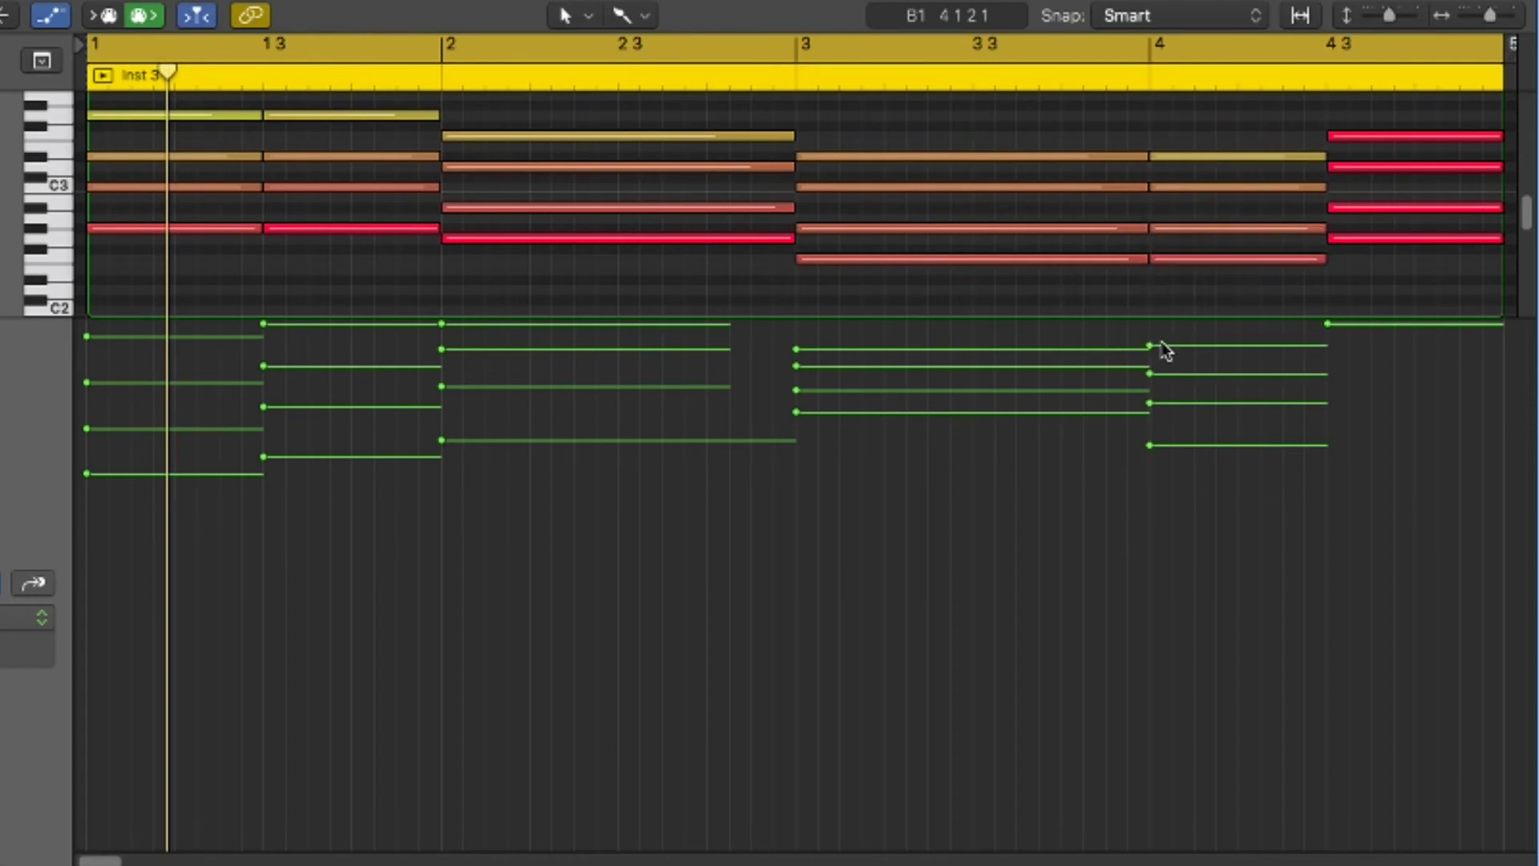
drag(1329, 324, 1328, 399)
drag(1328, 324, 1328, 356)
key(space)
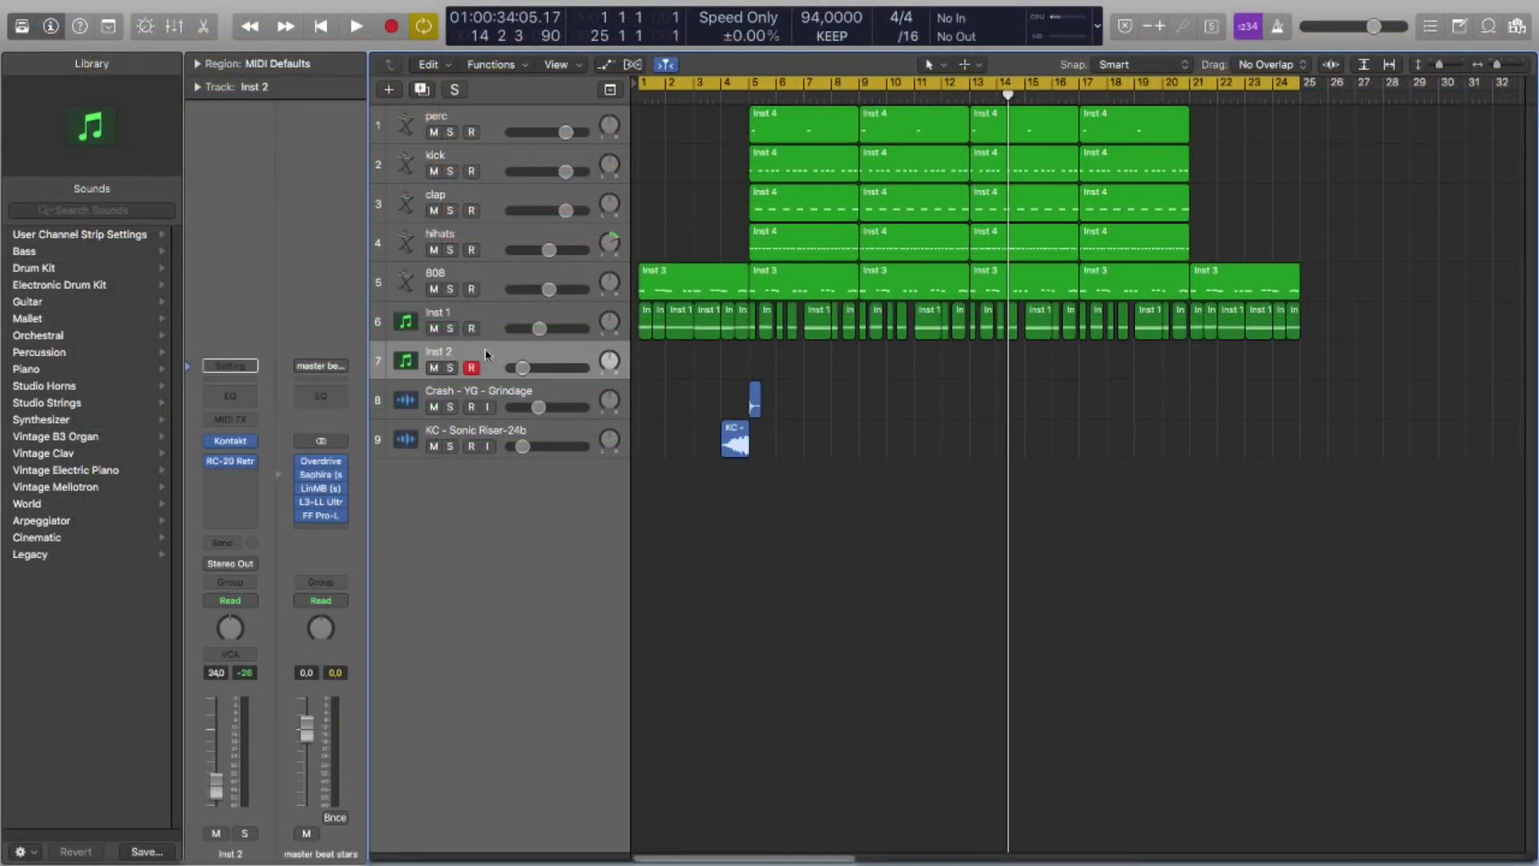
Step: Open the Kontakt instrument on the Inst 2 track and examine the controls of the Analog Dreams Coastline Sunset preset
click(229, 443)
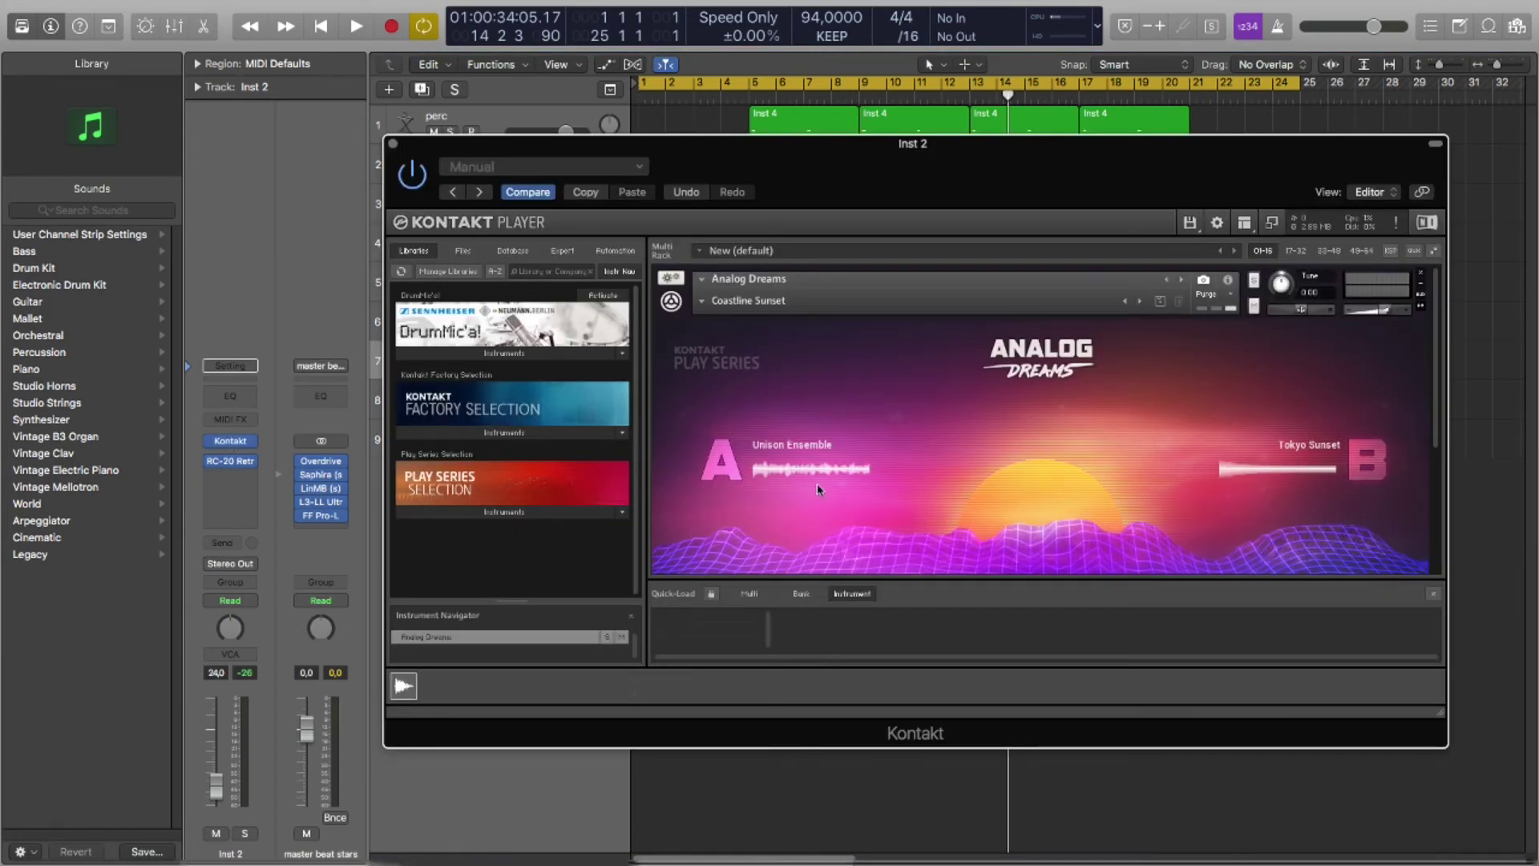
scroll(819, 489, down, 5)
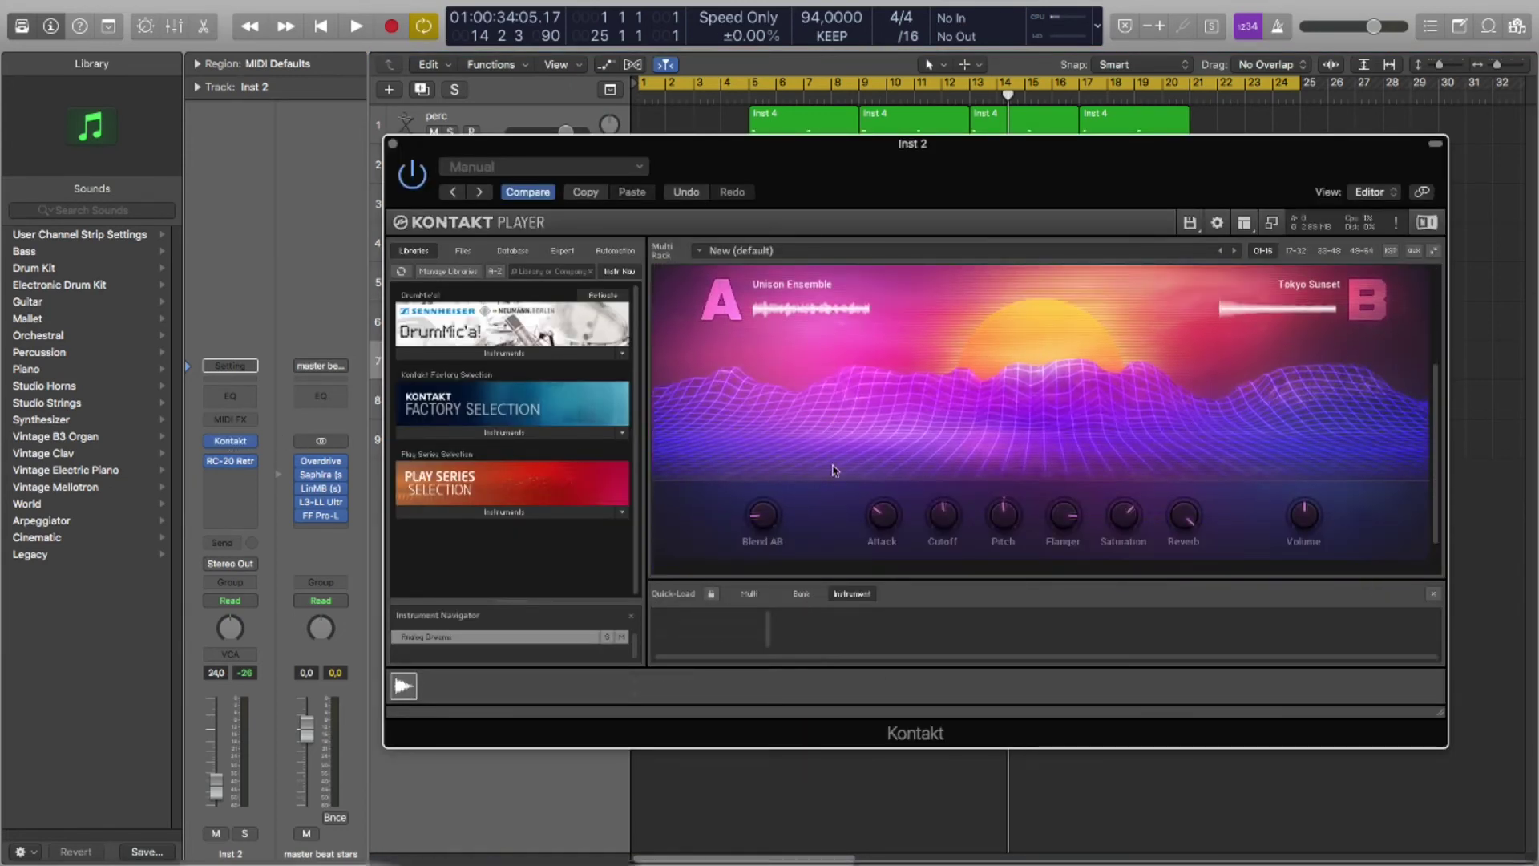
scroll(833, 471, down, 1)
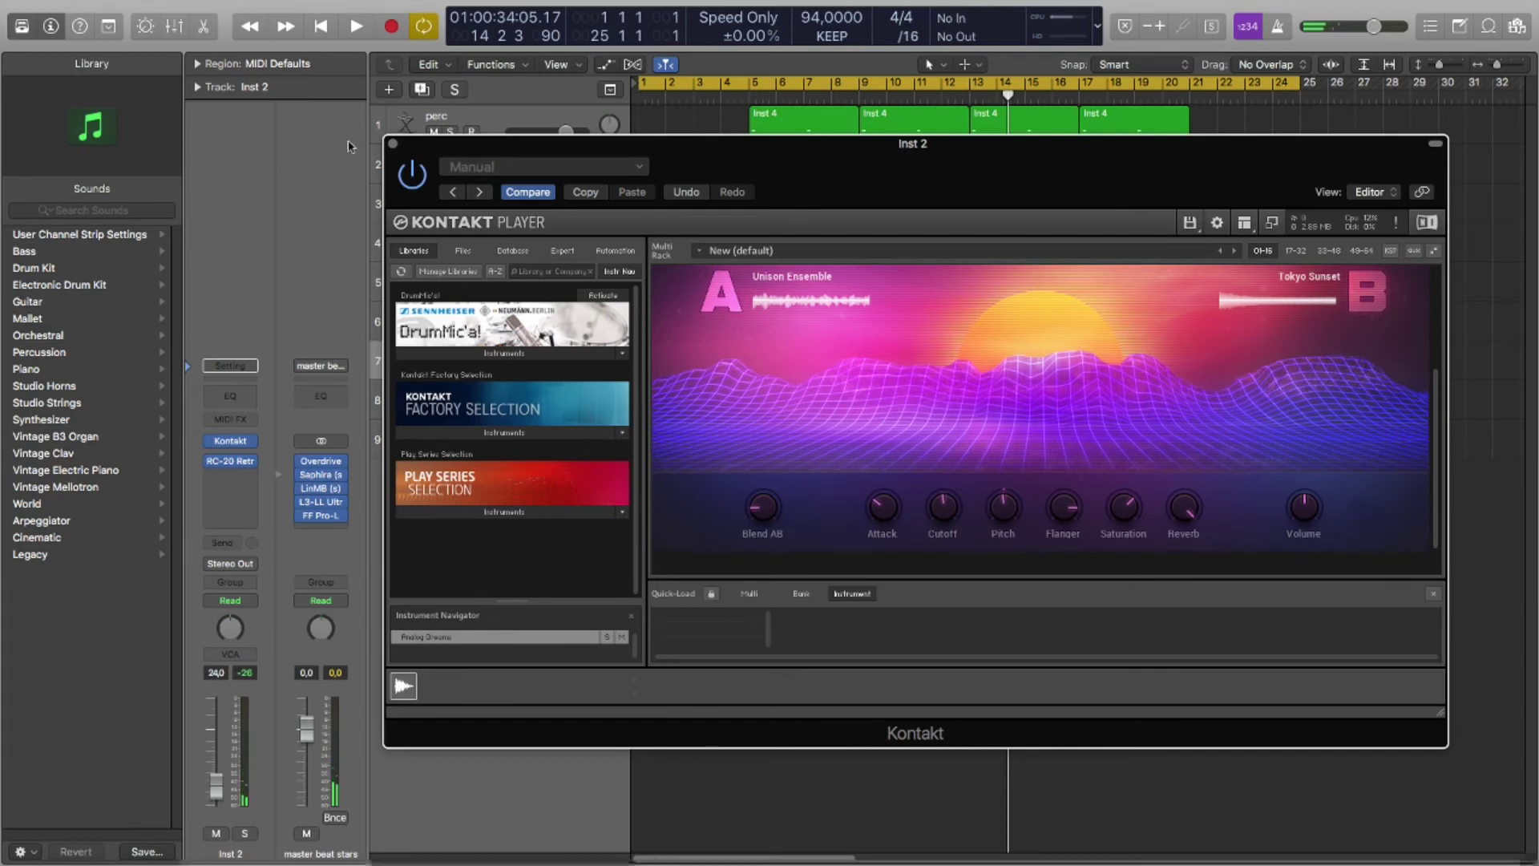
Step: Copy all of the Inst 1 track's regions onto the Inst 2 track and play the arrangement from the start
click(393, 145)
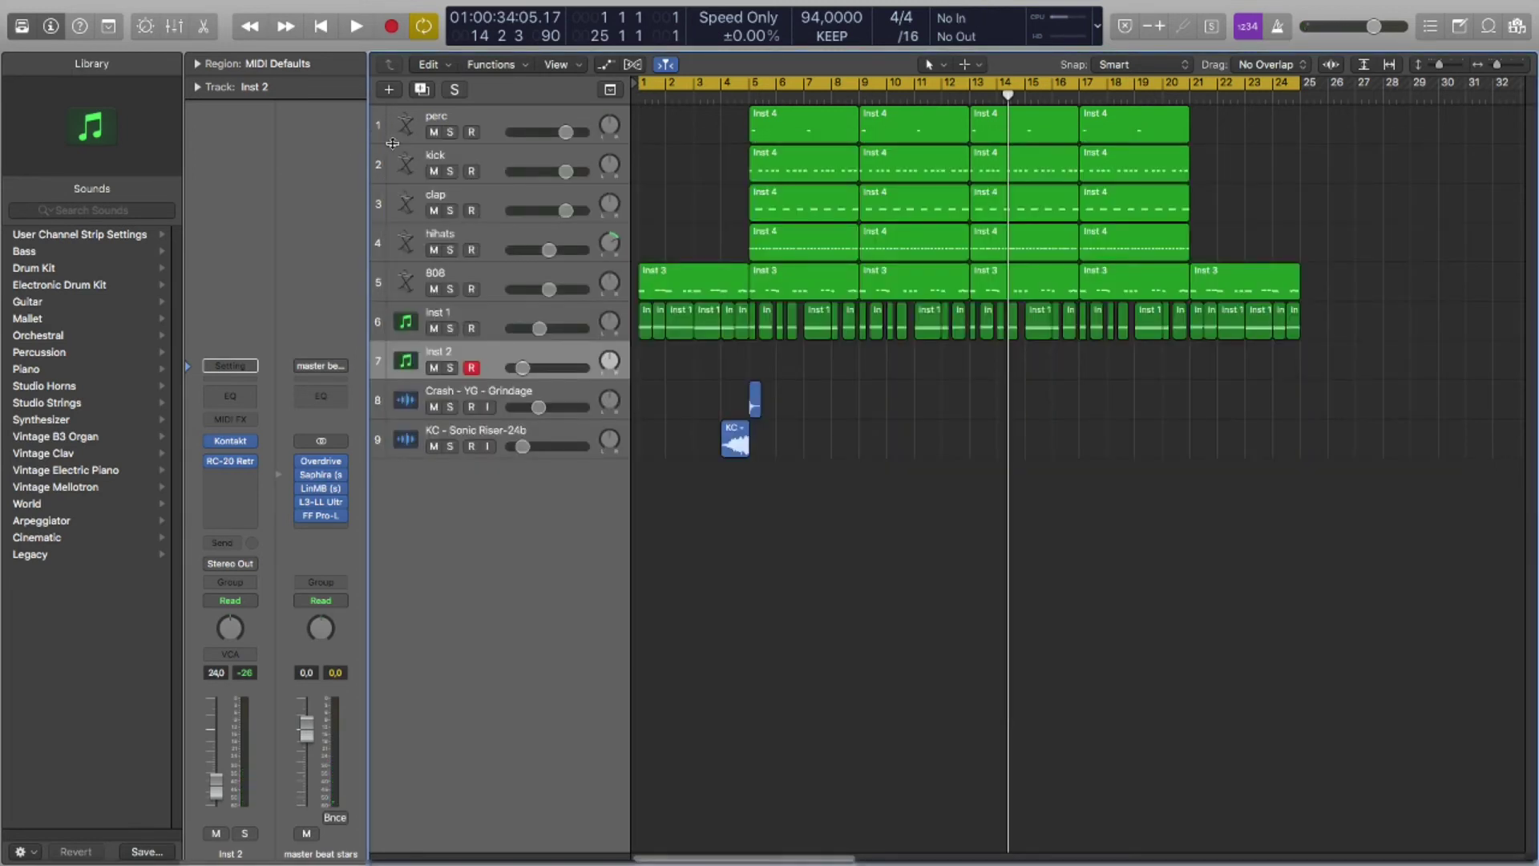
drag(1391, 319, 688, 346)
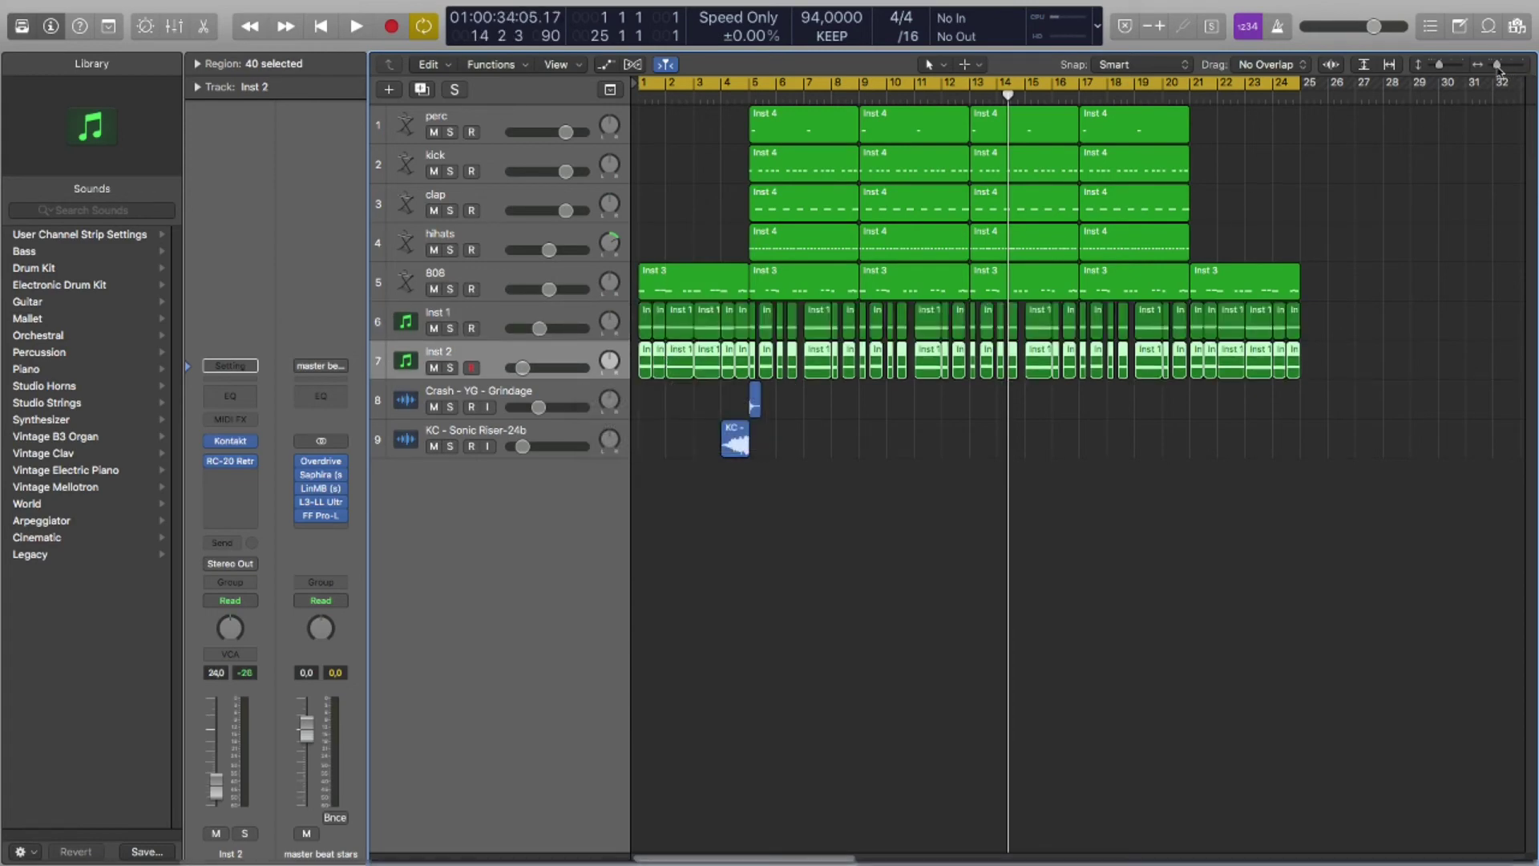
drag(1498, 66, 1497, 72)
key(space)
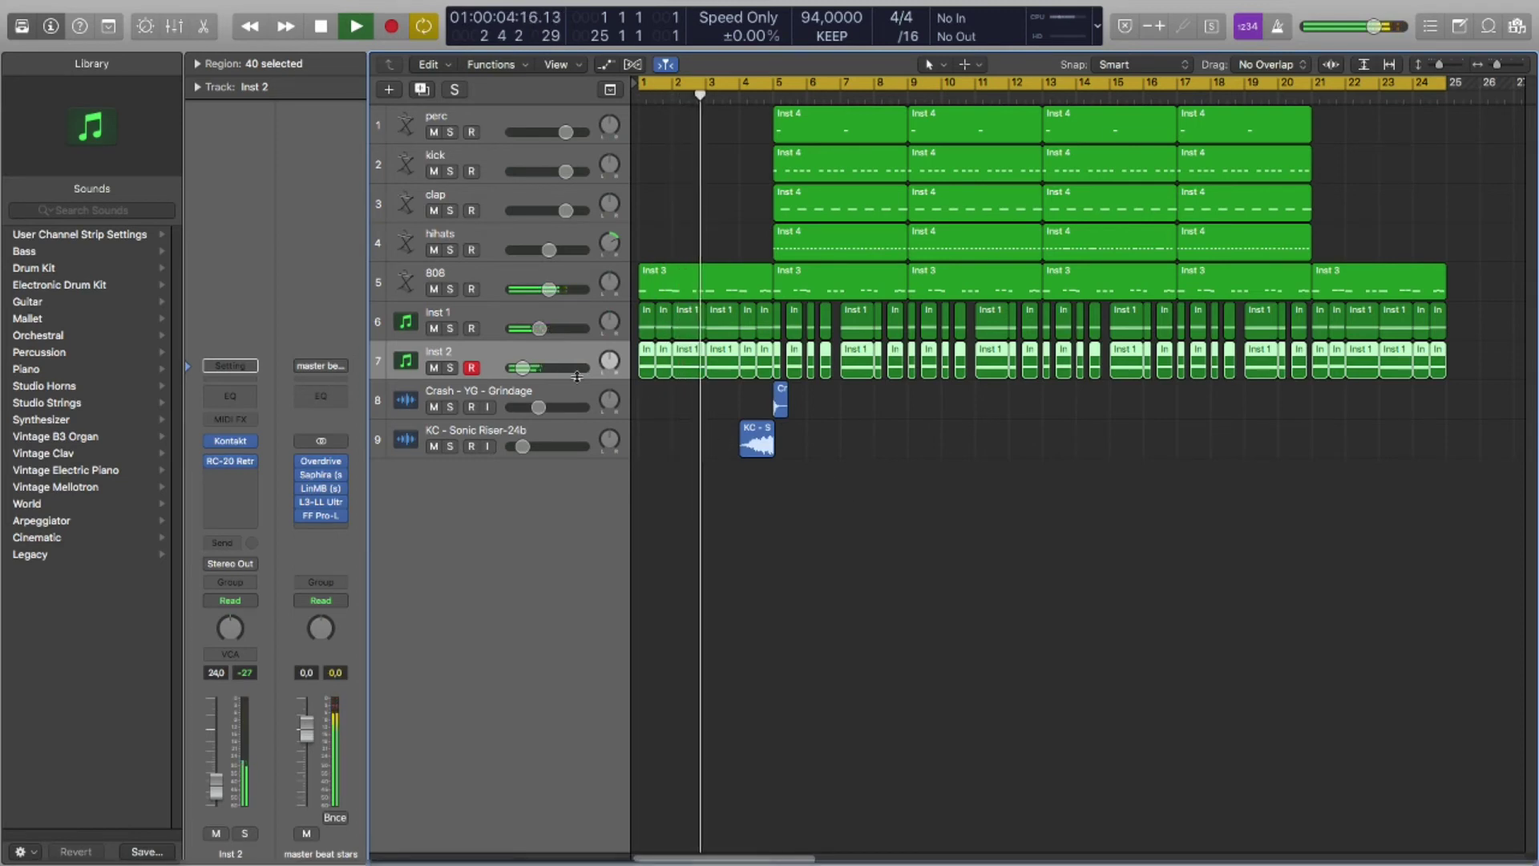
Step: Lower the Inst 2 track's volume slightly and turn down the Crash - YG - Grindage track
drag(522, 370, 519, 375)
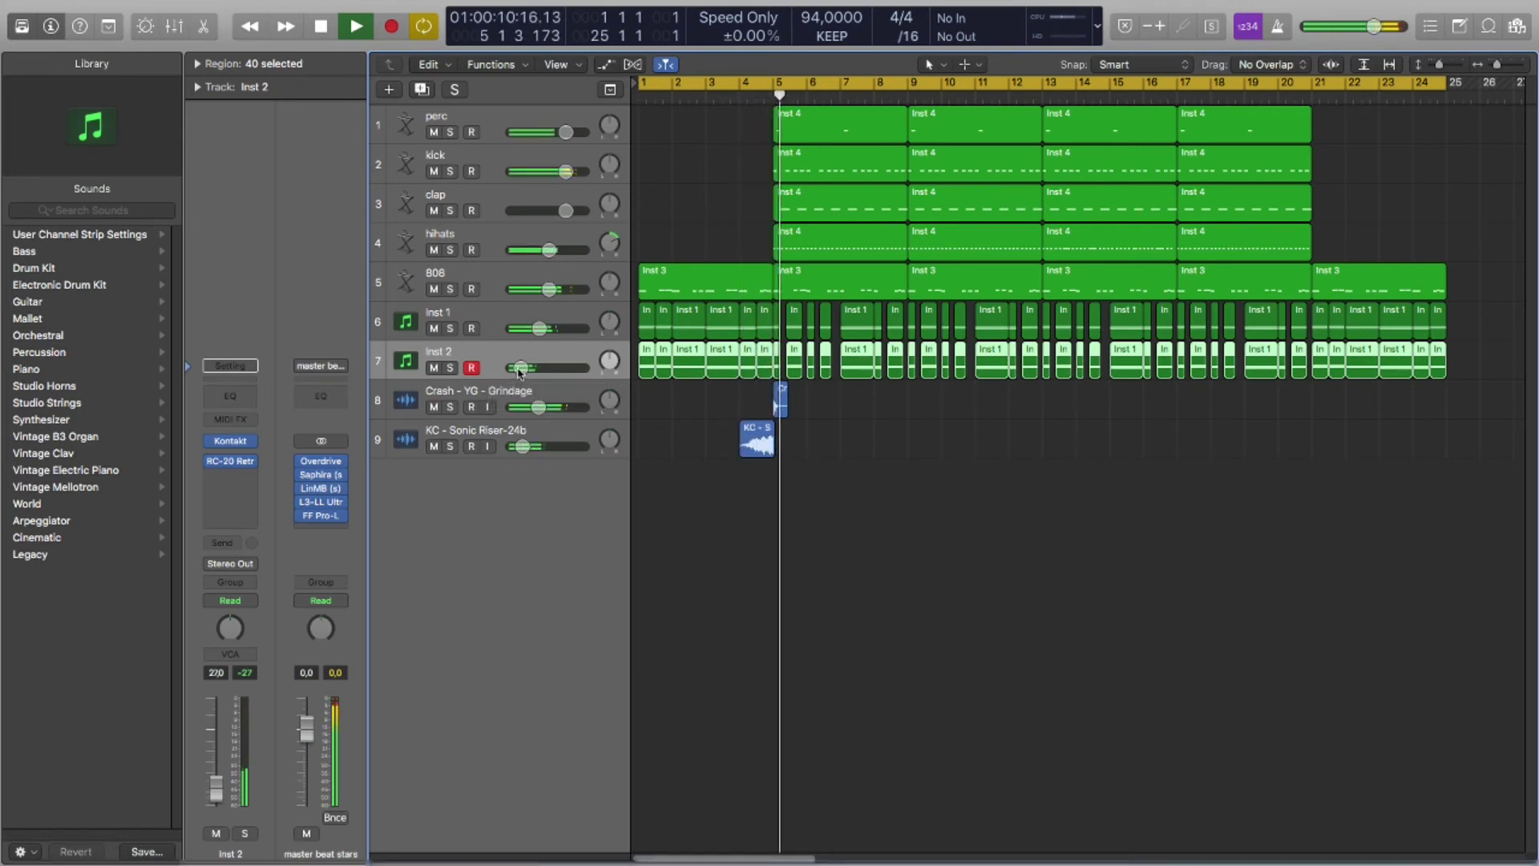
drag(539, 407, 525, 407)
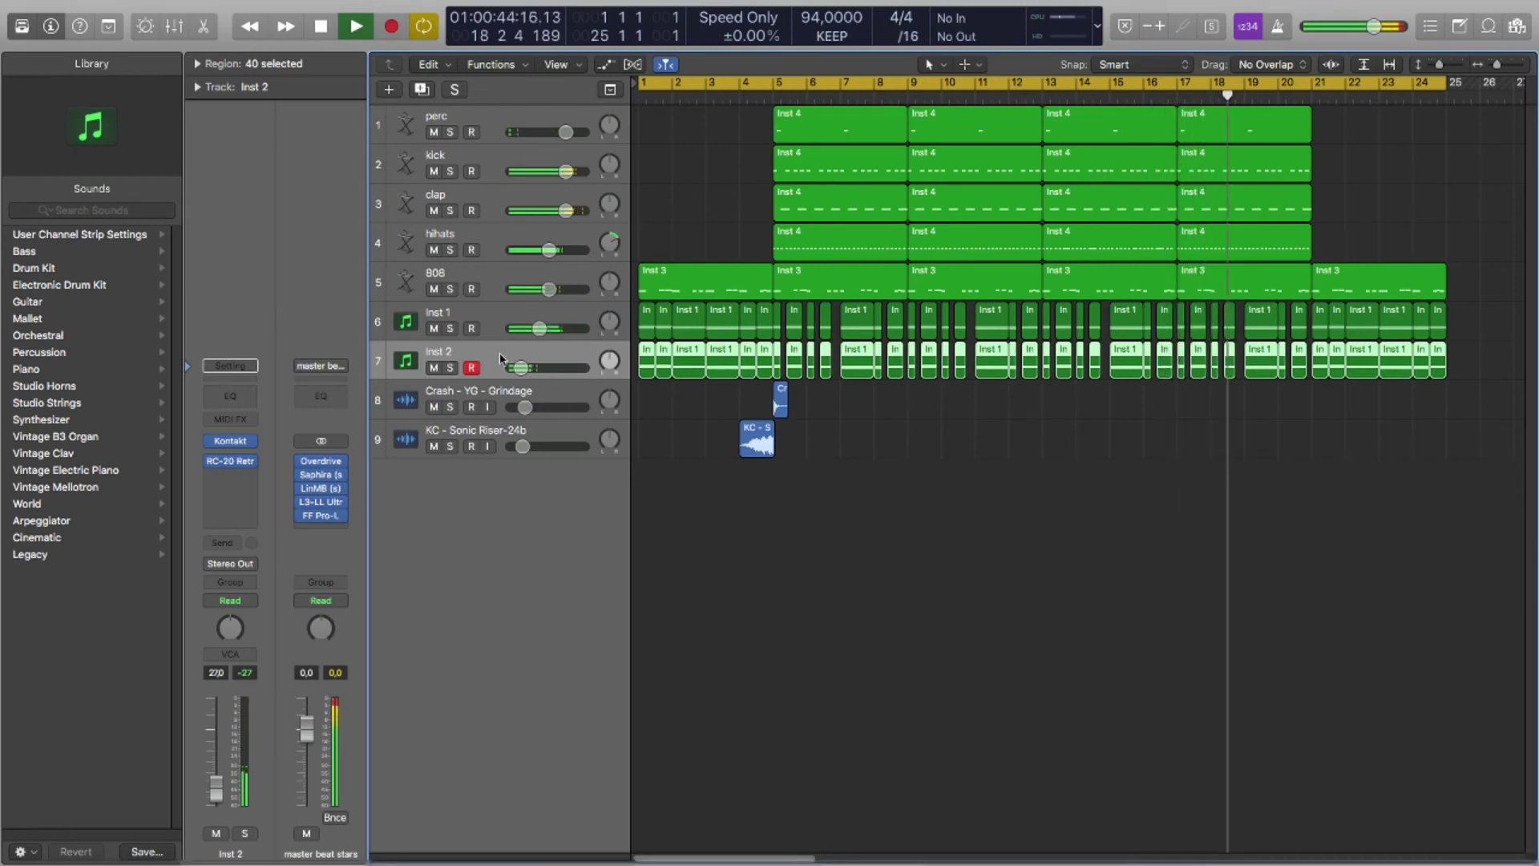
Step: Add a stereo Compressor to the Inst 2 track and set its side chain to 808 (Inst 6)
click(243, 478)
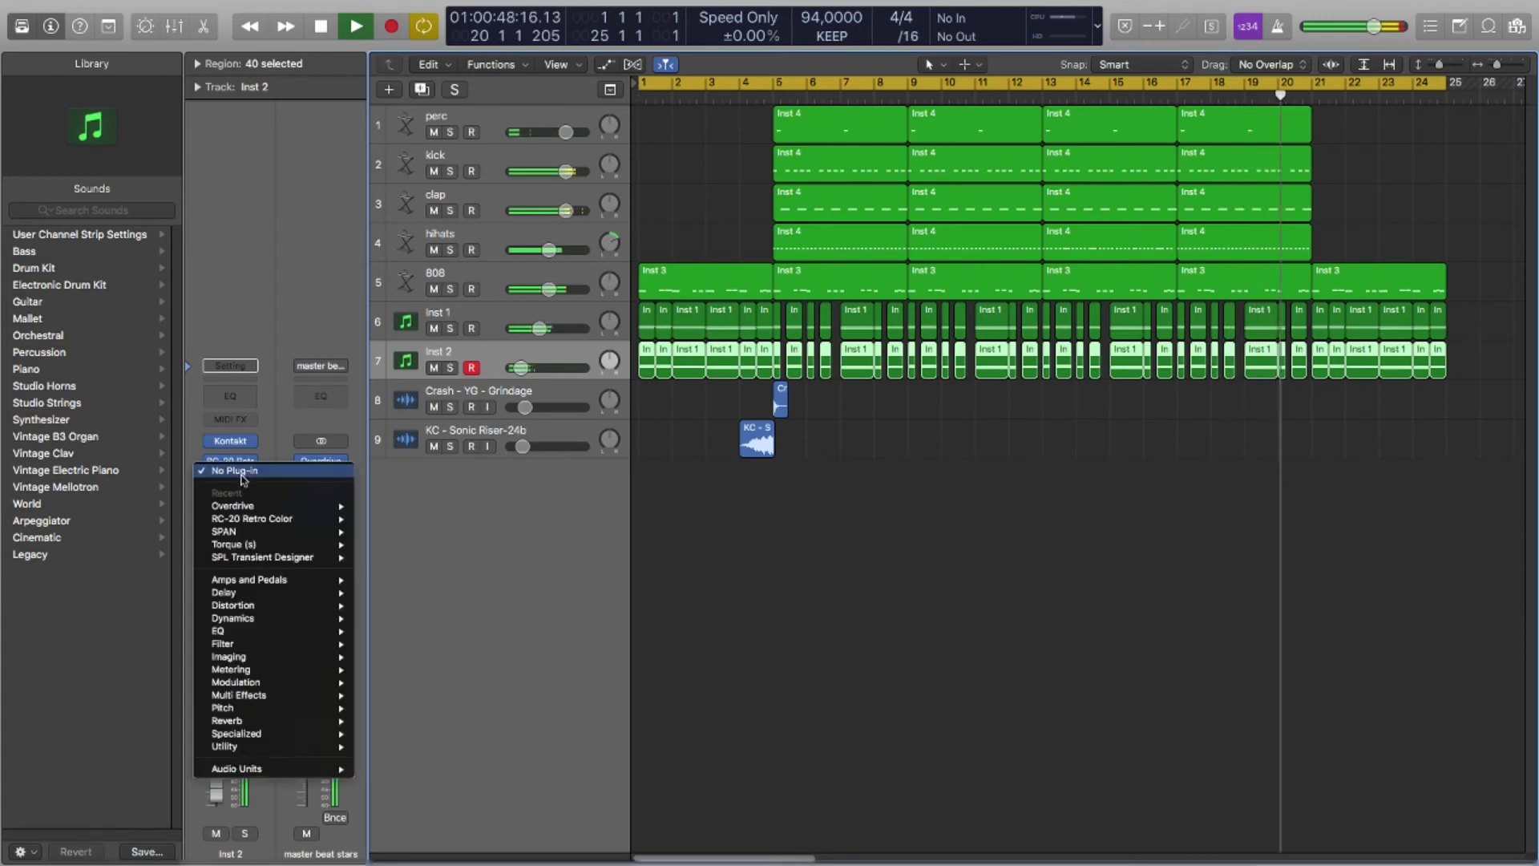
mouse_move(250, 508)
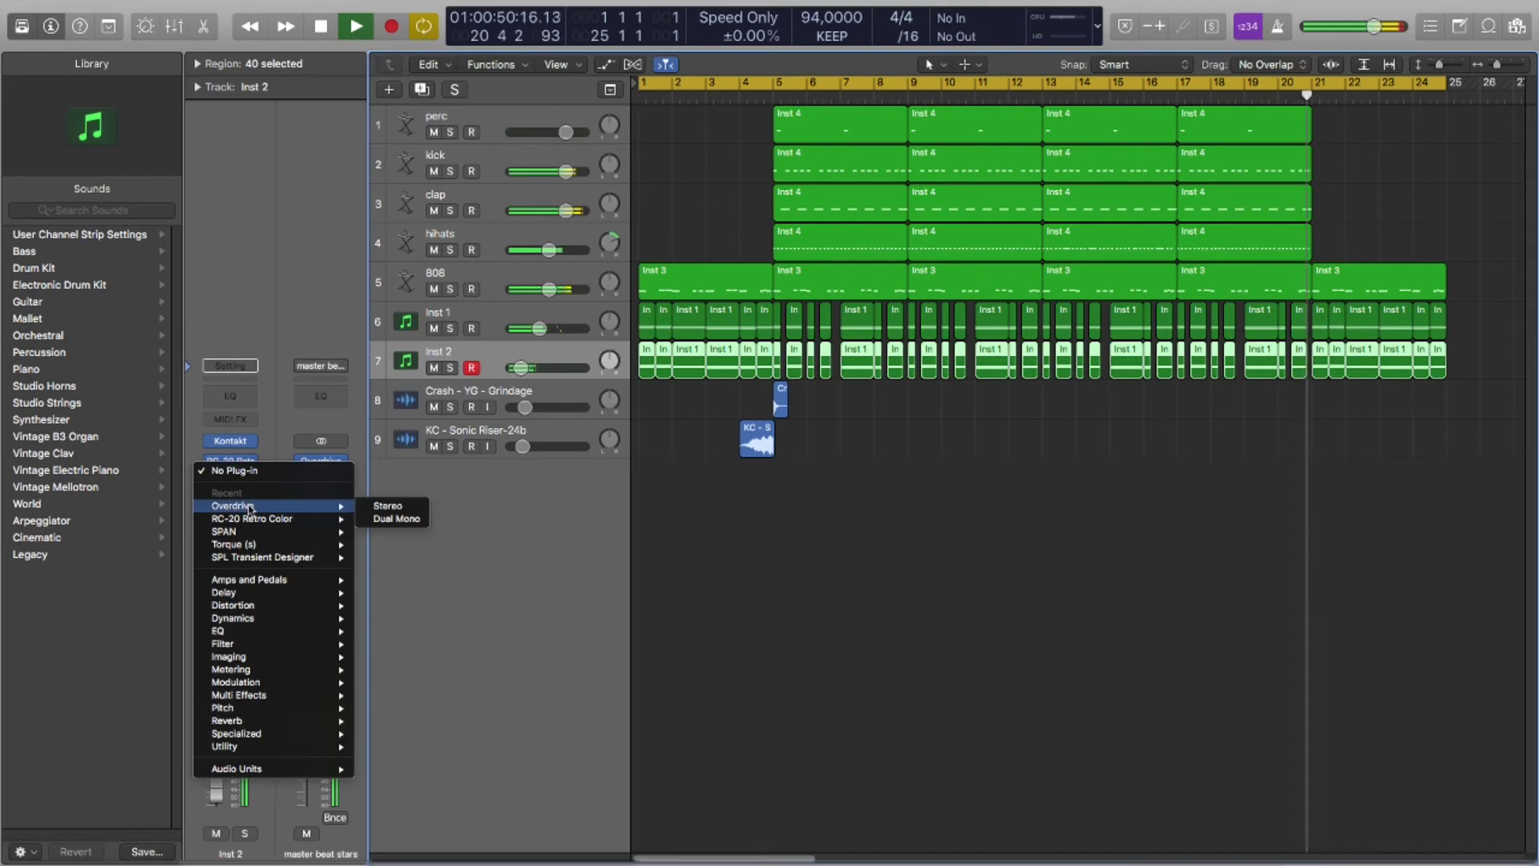
mouse_move(268, 625)
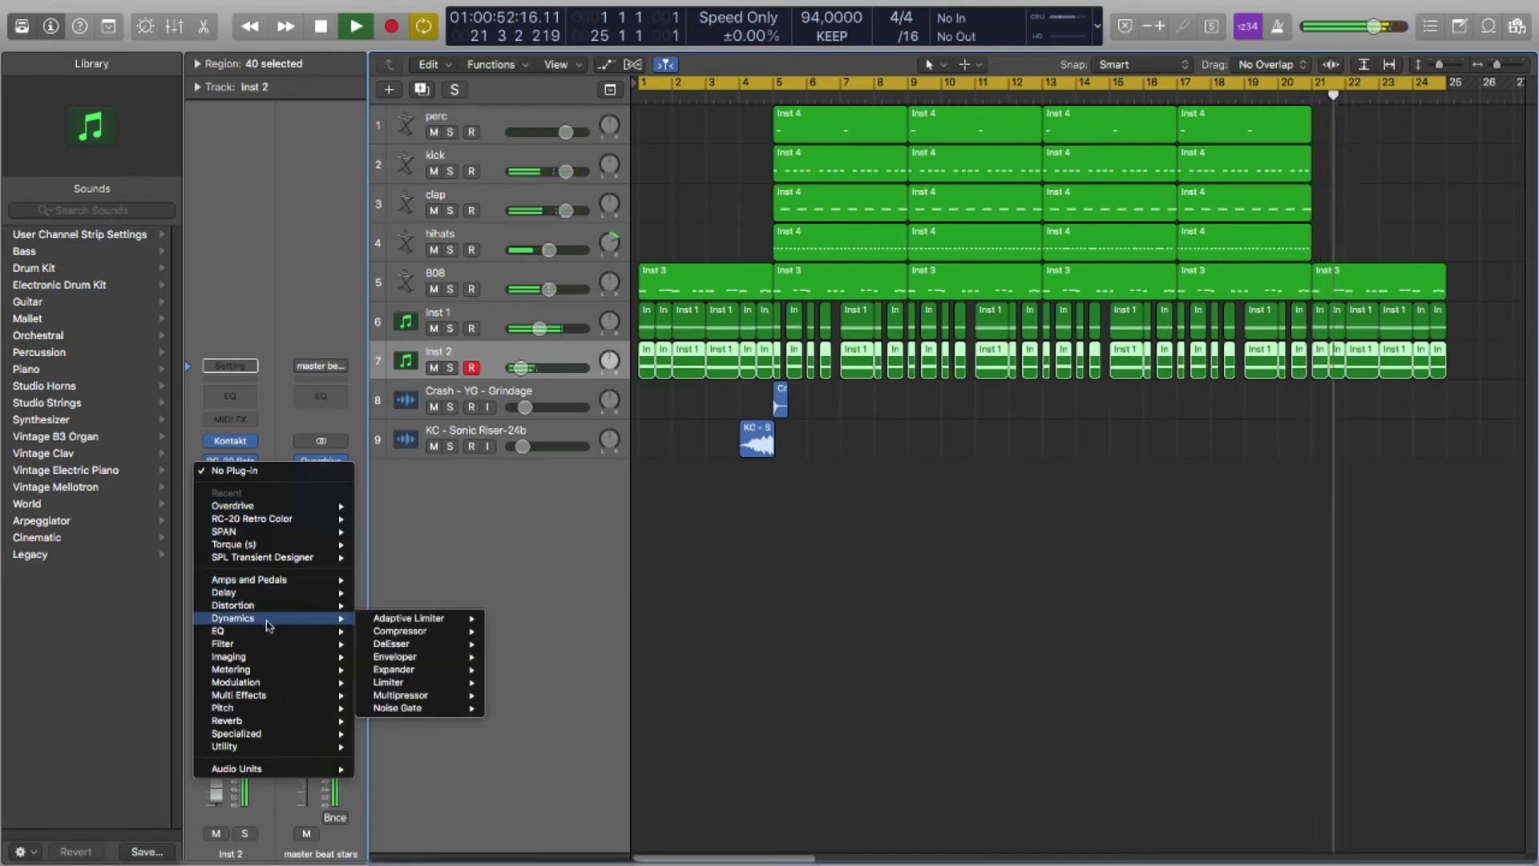
mouse_move(406, 635)
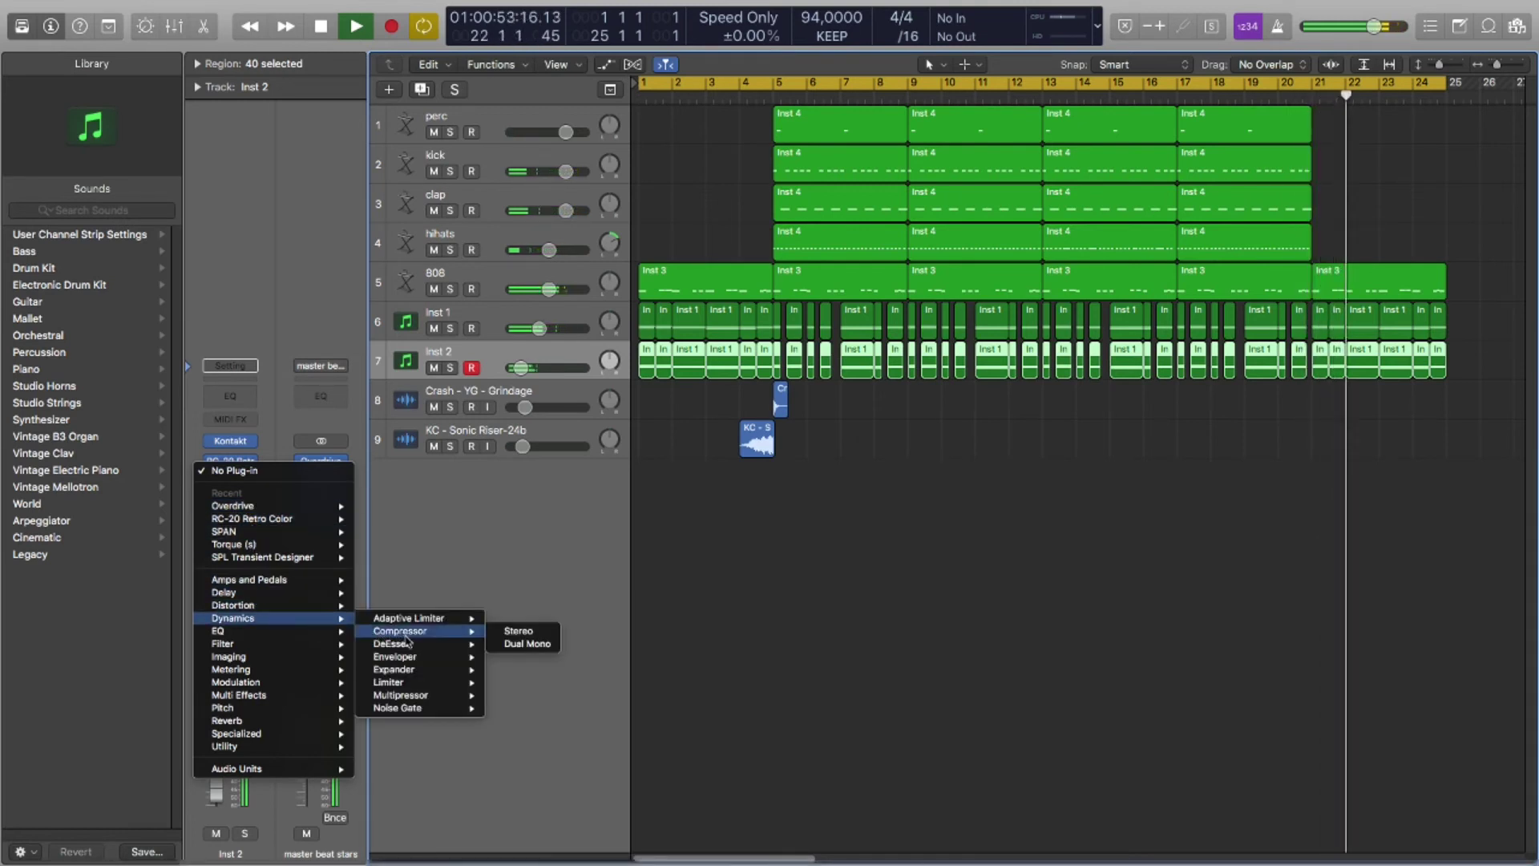
click(518, 632)
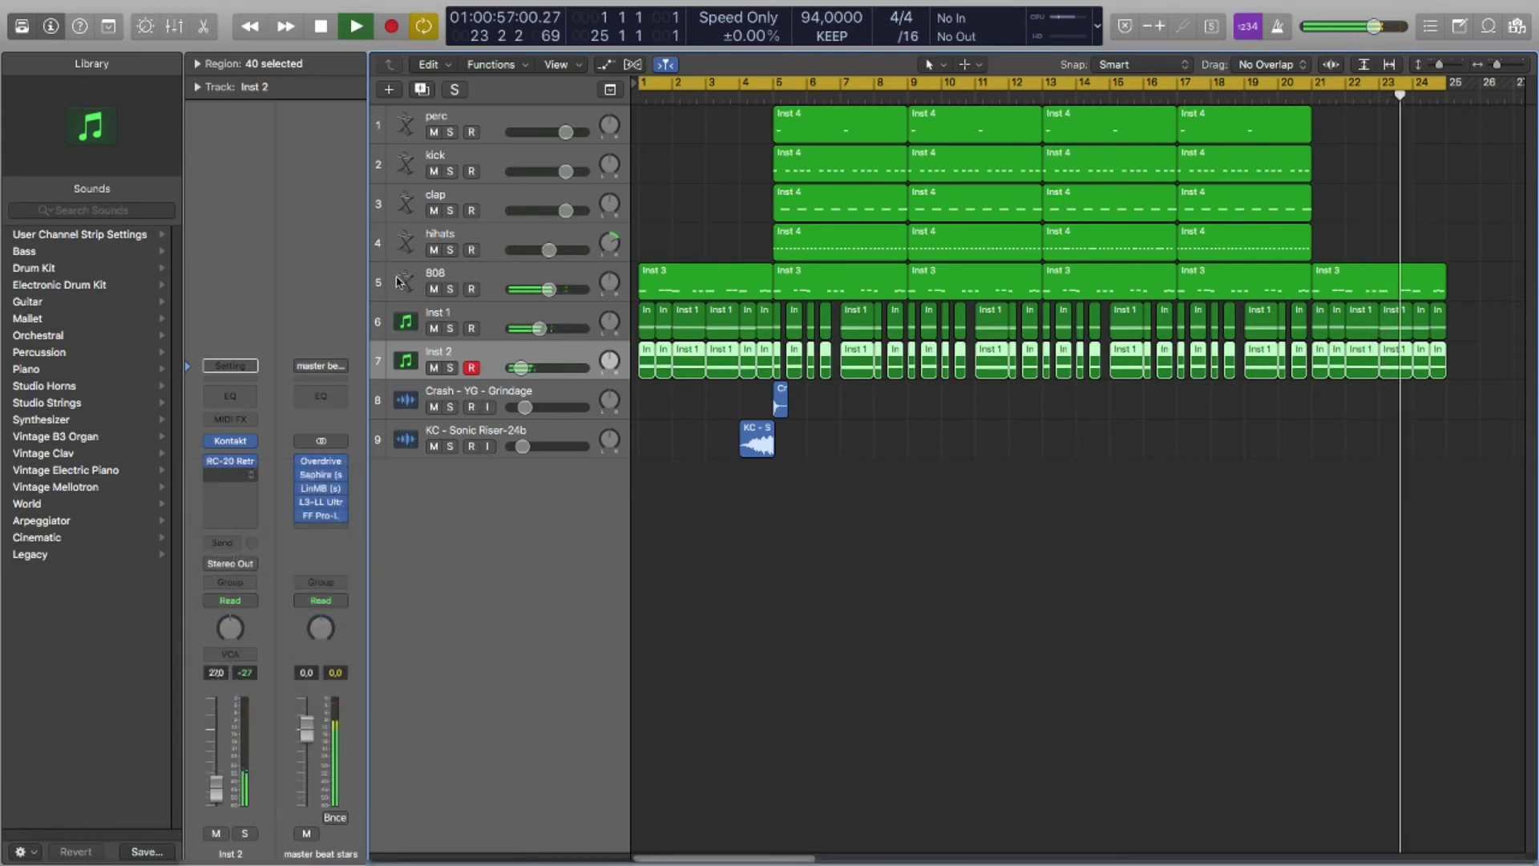
drag(398, 29, 1031, 445)
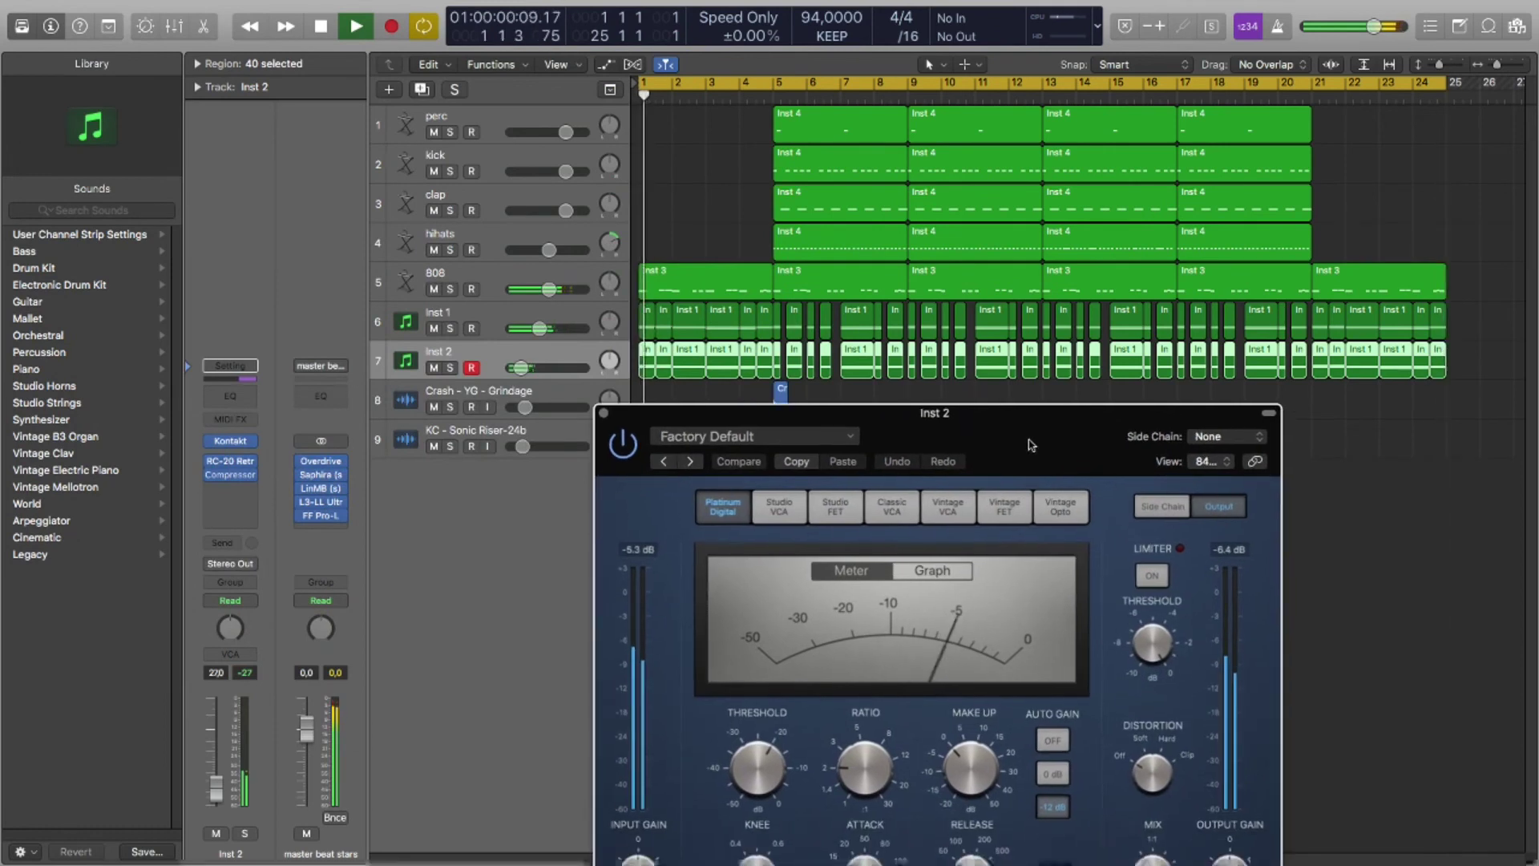
click(1206, 437)
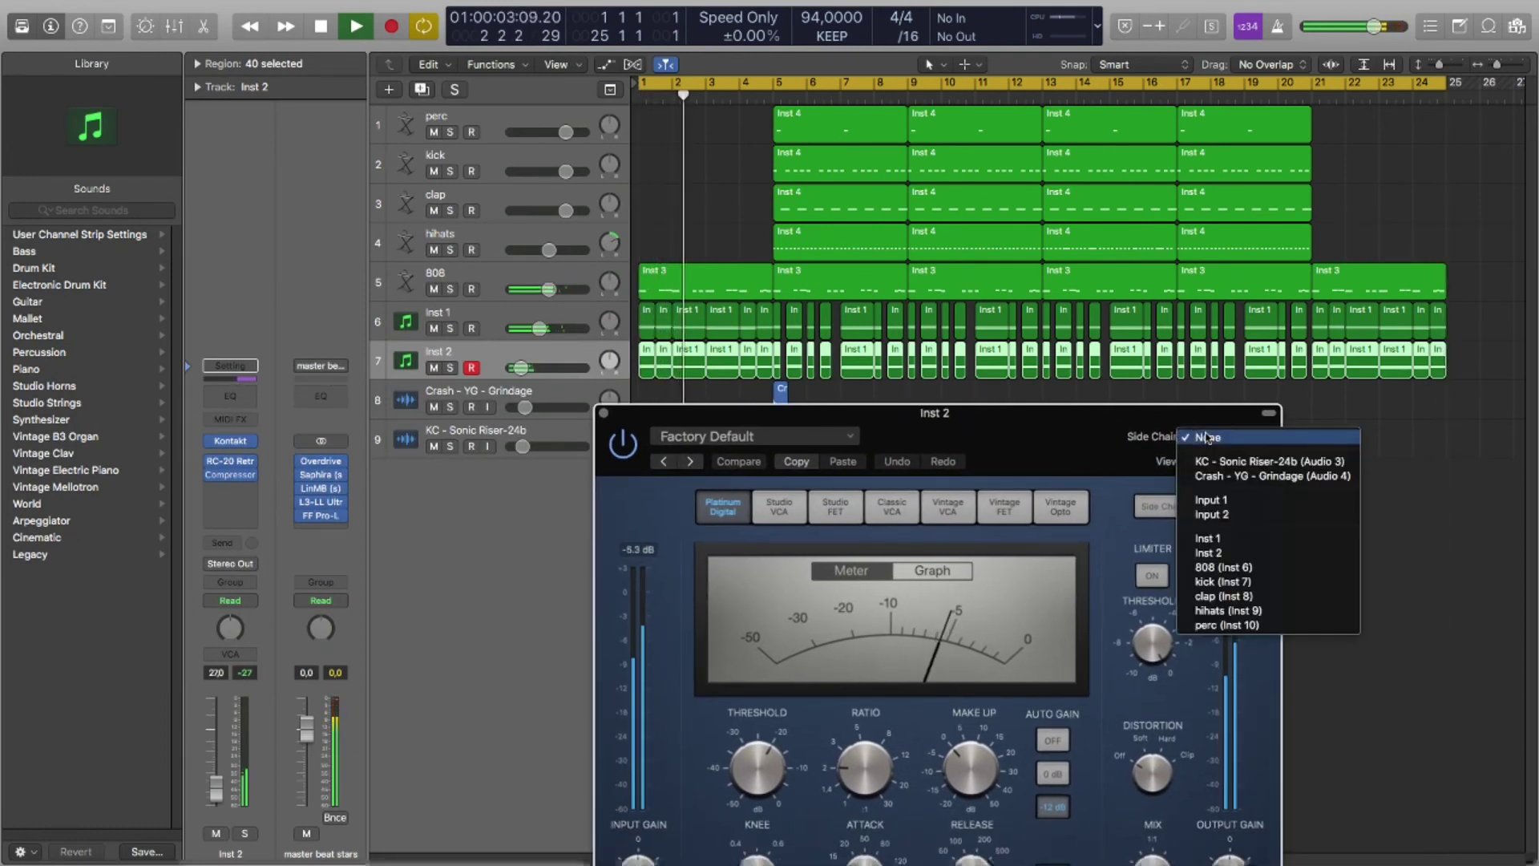
click(1203, 570)
Step: Show the Inst 2 compressor's graph, lower its threshold slightly and switch Auto Gain off
drag(1066, 413, 1110, 217)
click(977, 375)
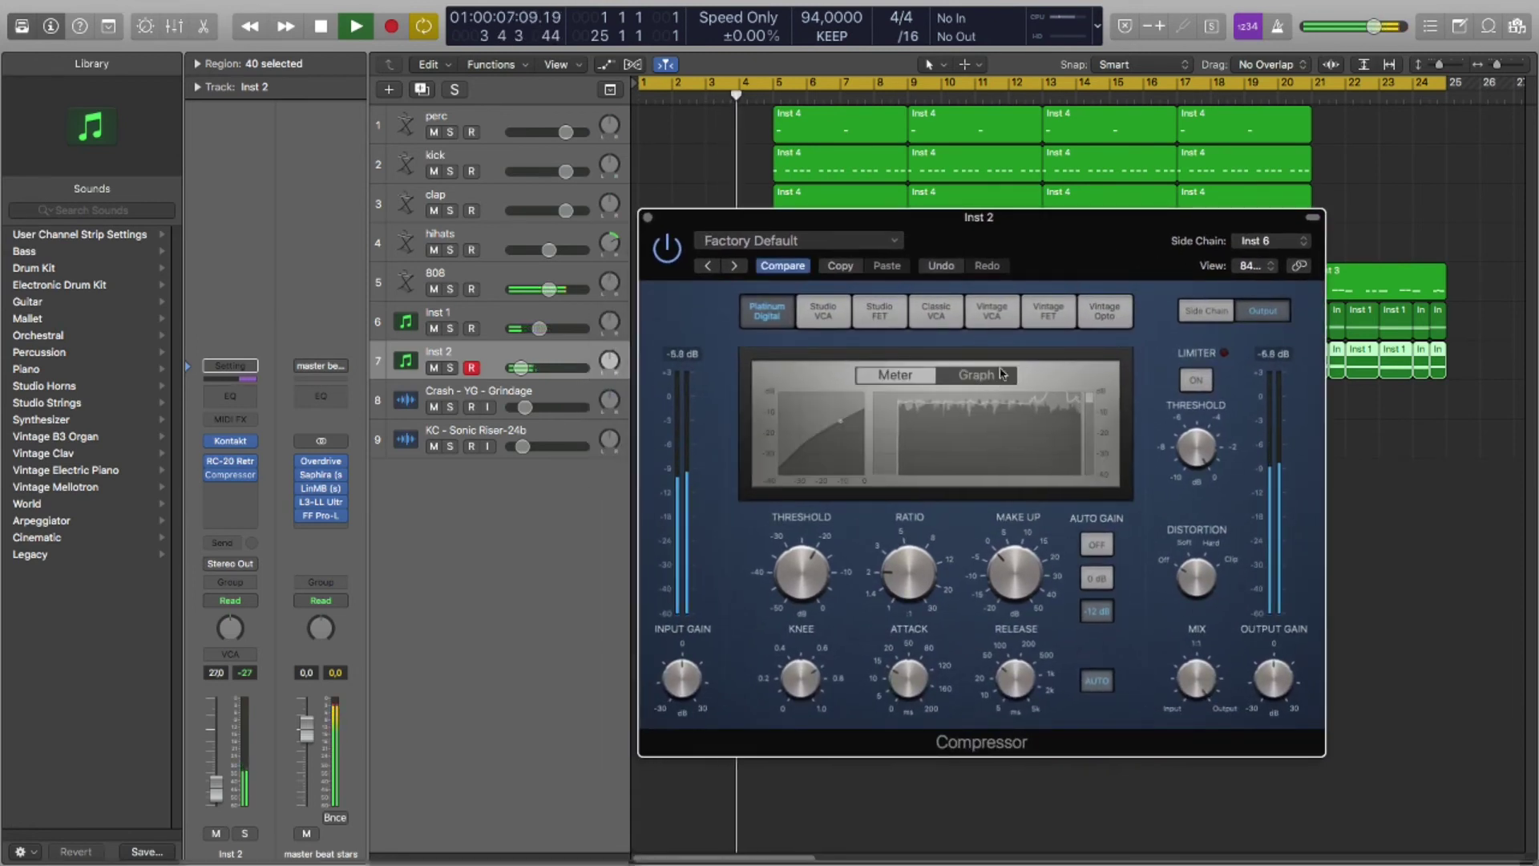
drag(804, 582, 806, 574)
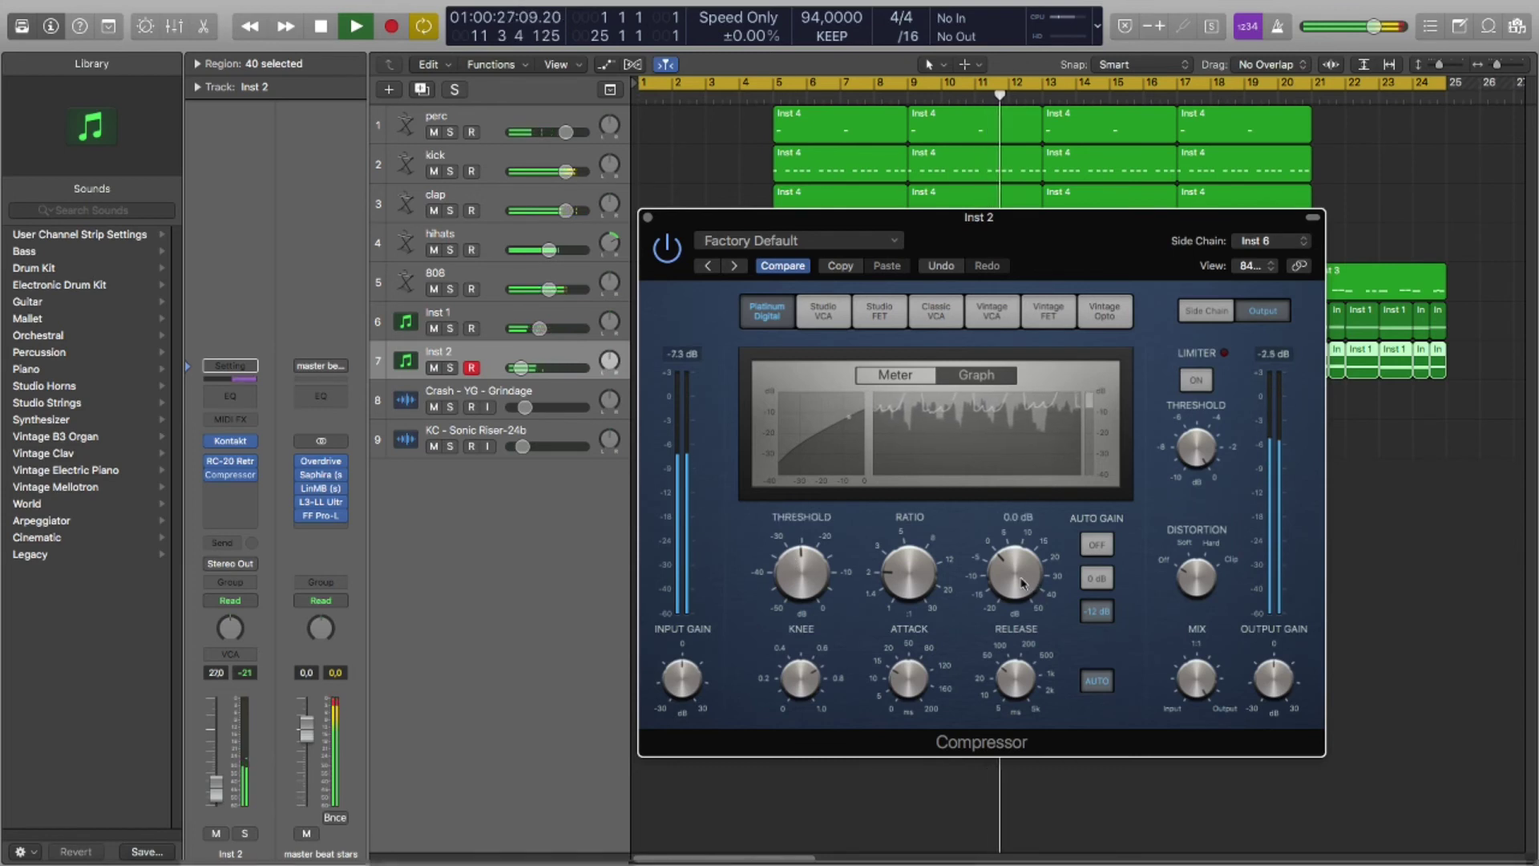
click(1096, 545)
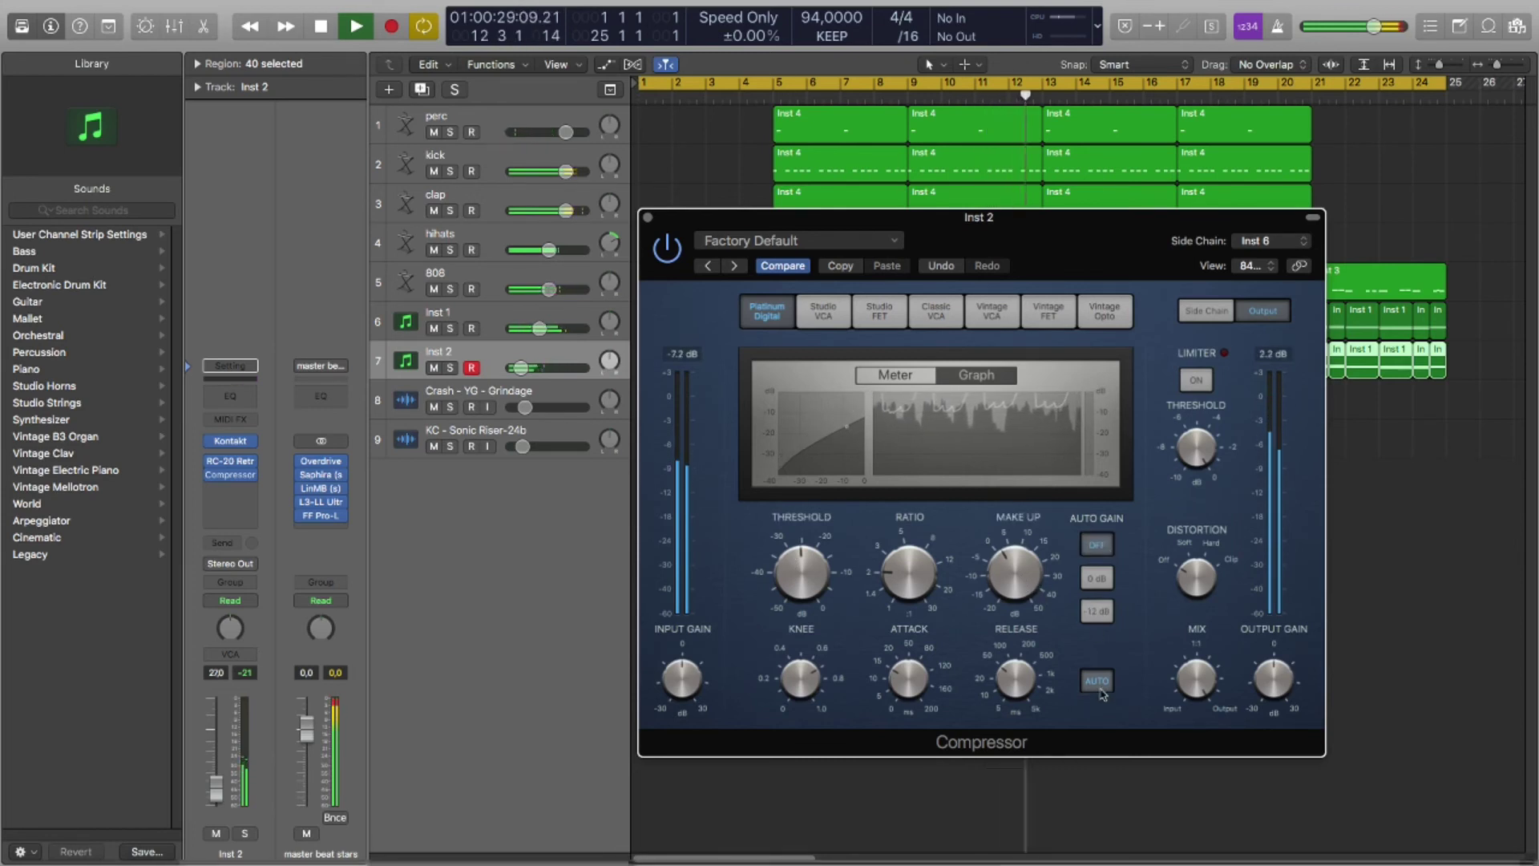
click(649, 217)
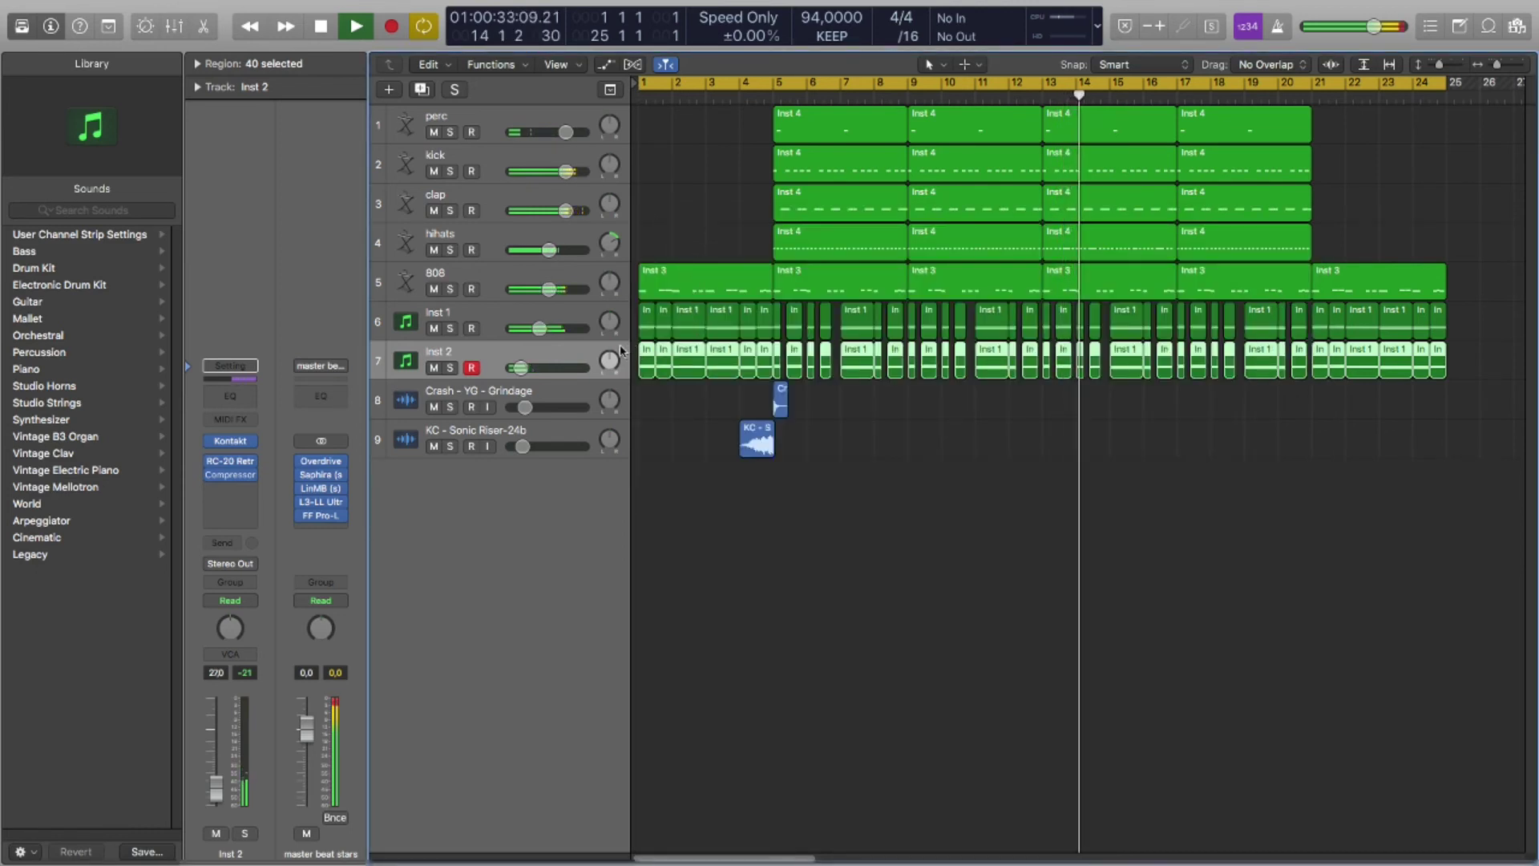
Step: Add a Compressor to the 808 track and set its side chain to kick (Inst 7)
click(567, 278)
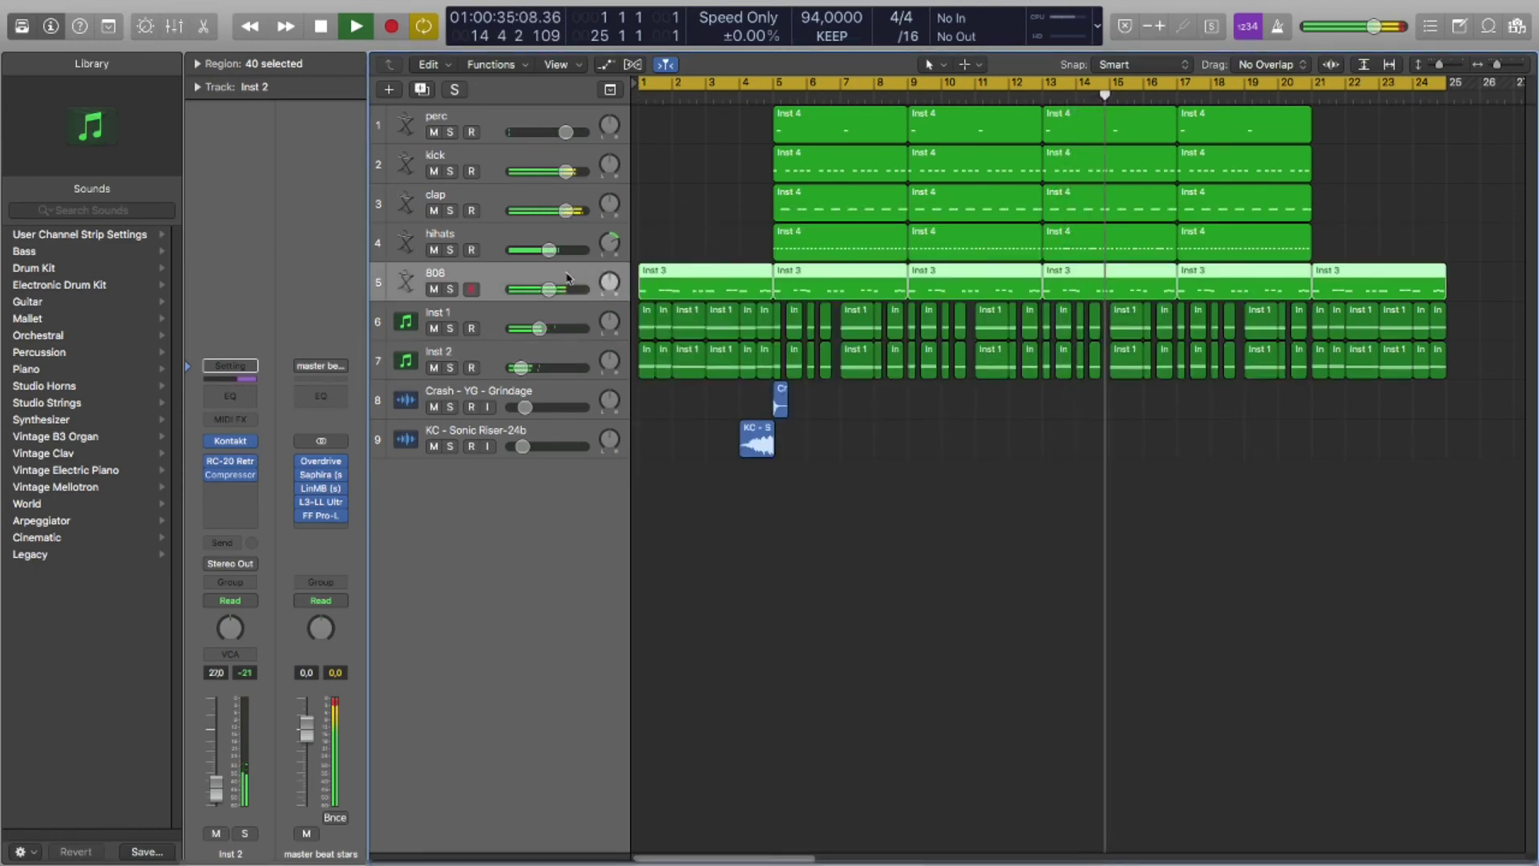
click(226, 465)
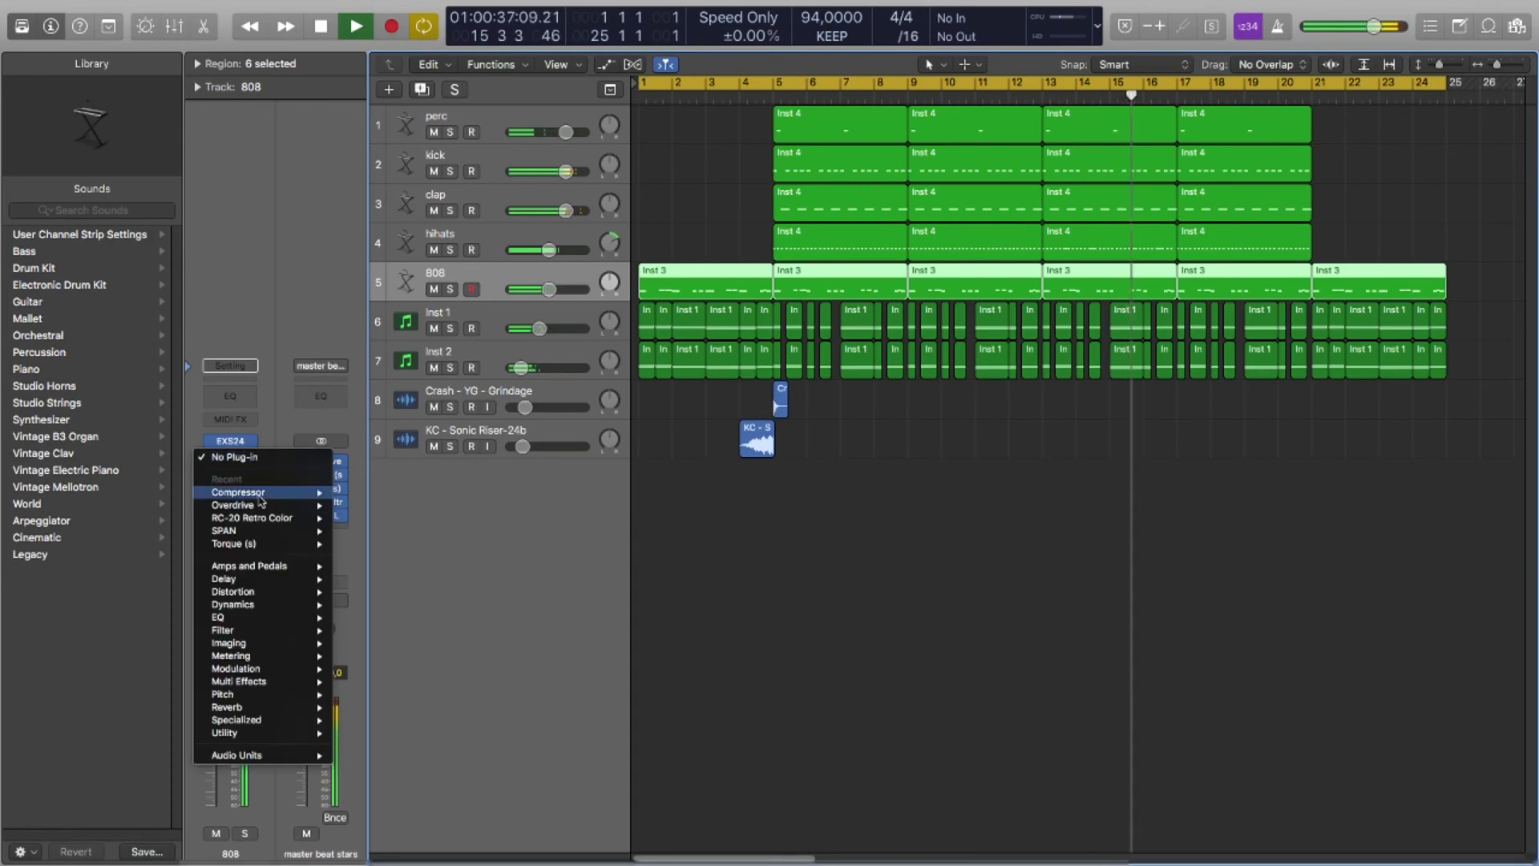
key(Escape)
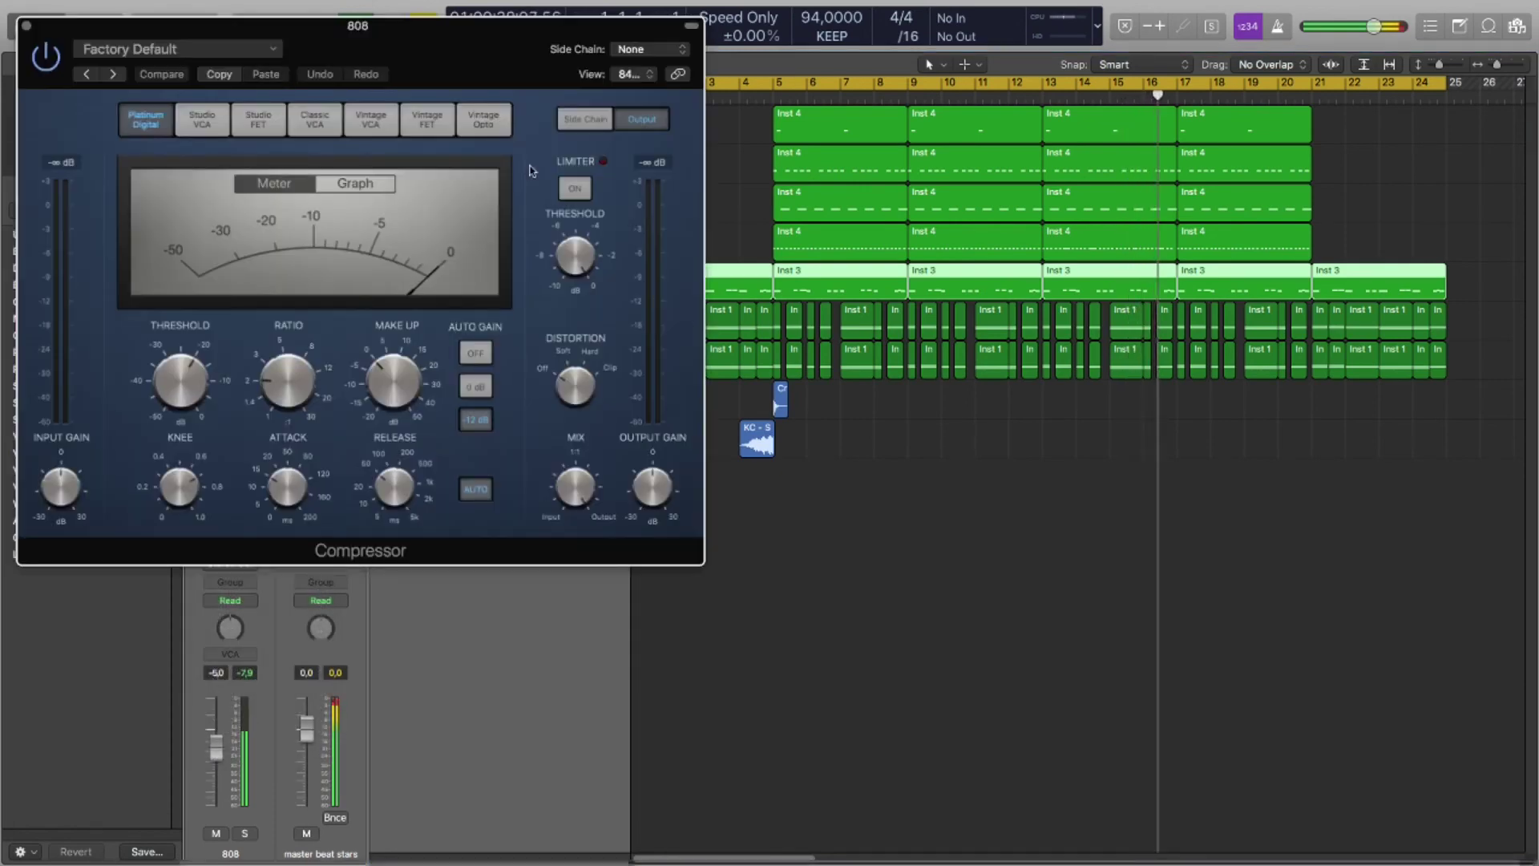
drag(427, 48, 886, 200)
click(1087, 200)
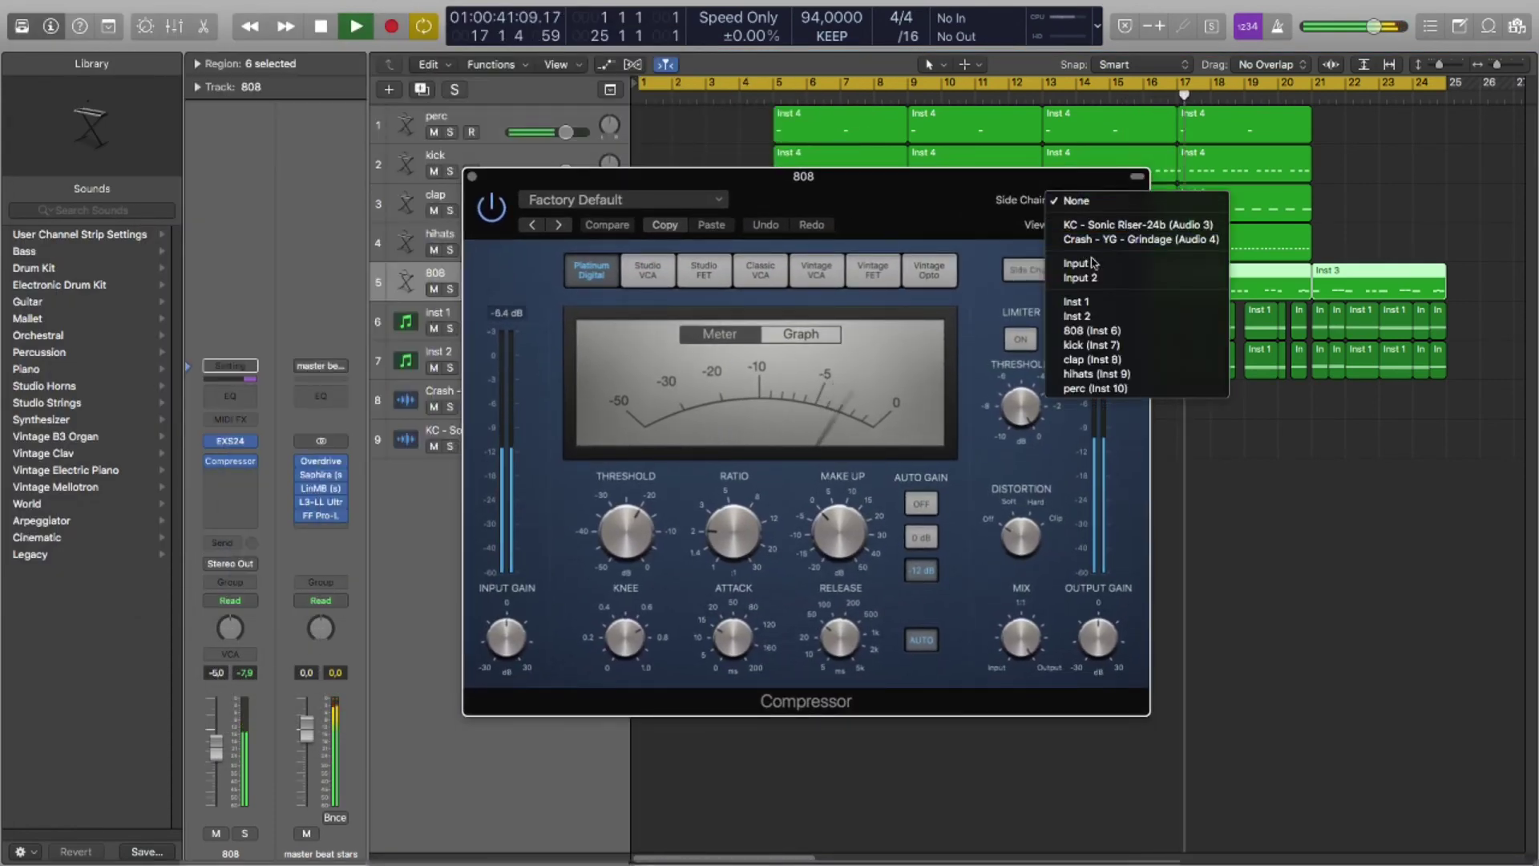
click(1122, 346)
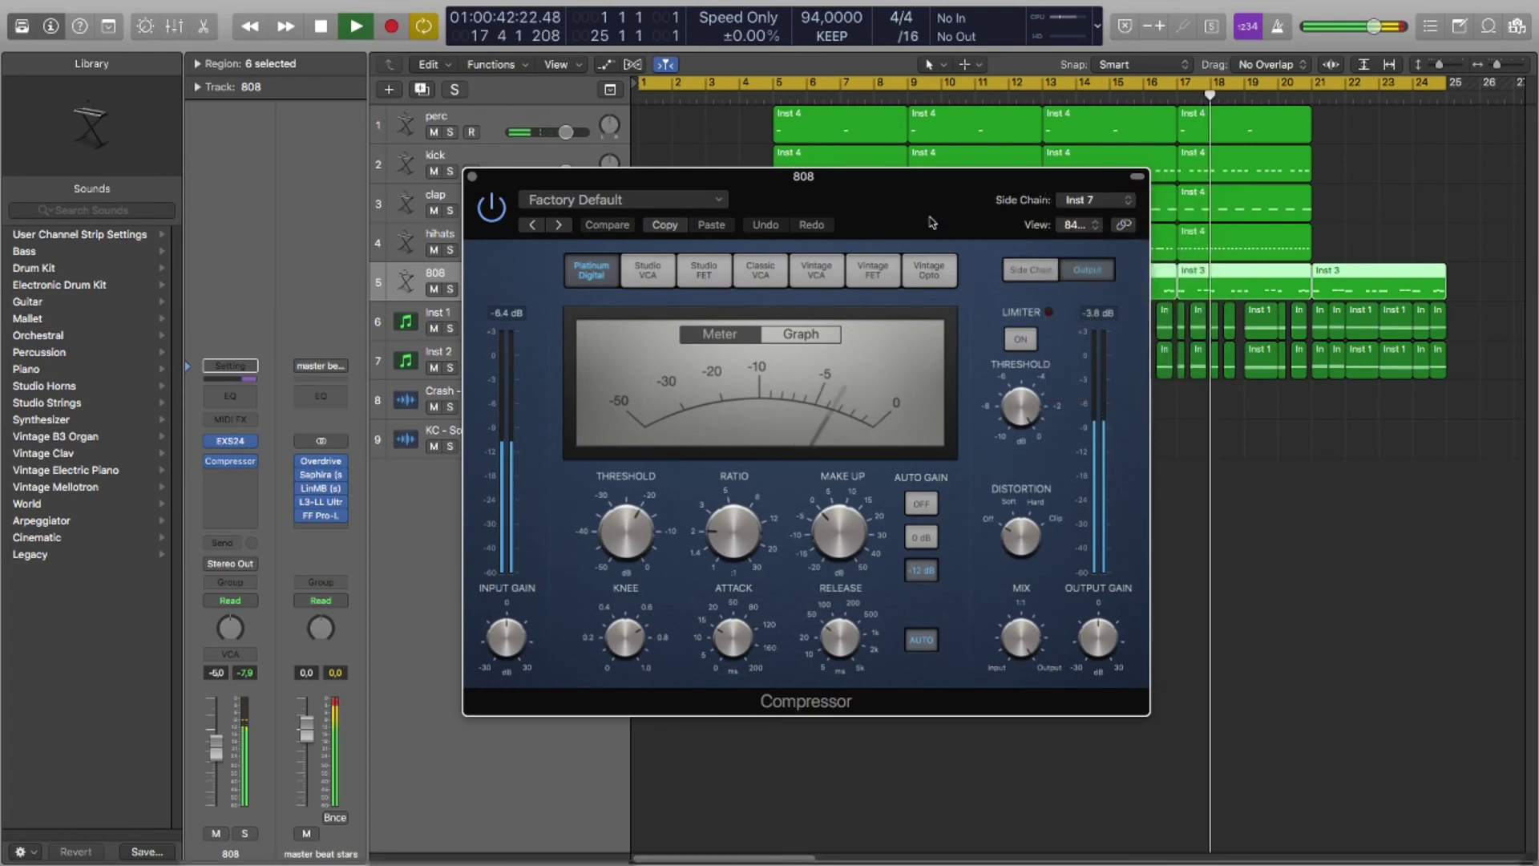
Step: Switch off Auto Gain and automatic release on the 808 compressor and show its graph
drag(933, 223, 996, 247)
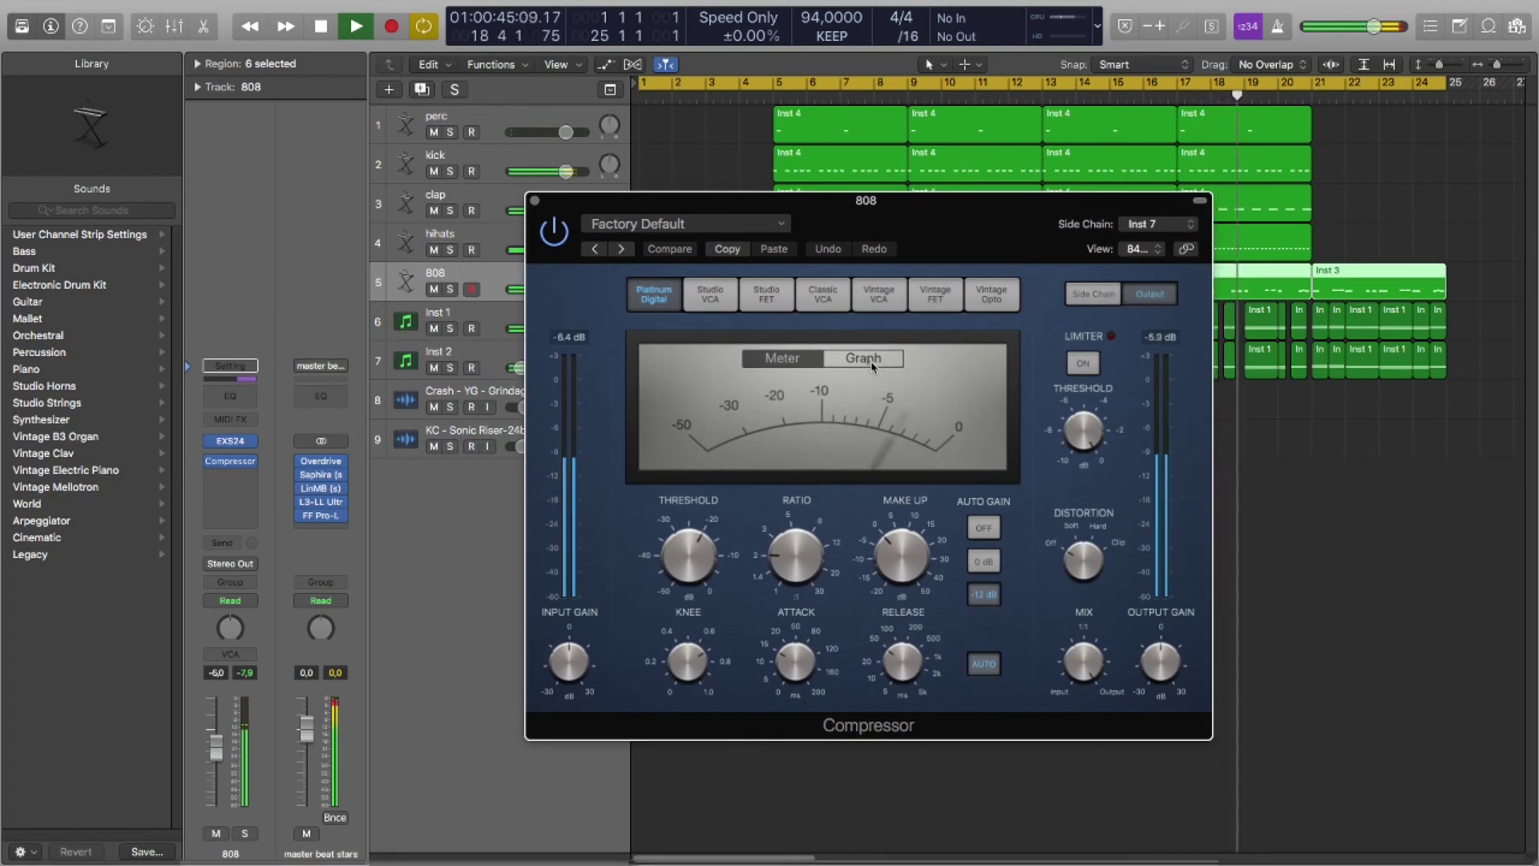
click(968, 524)
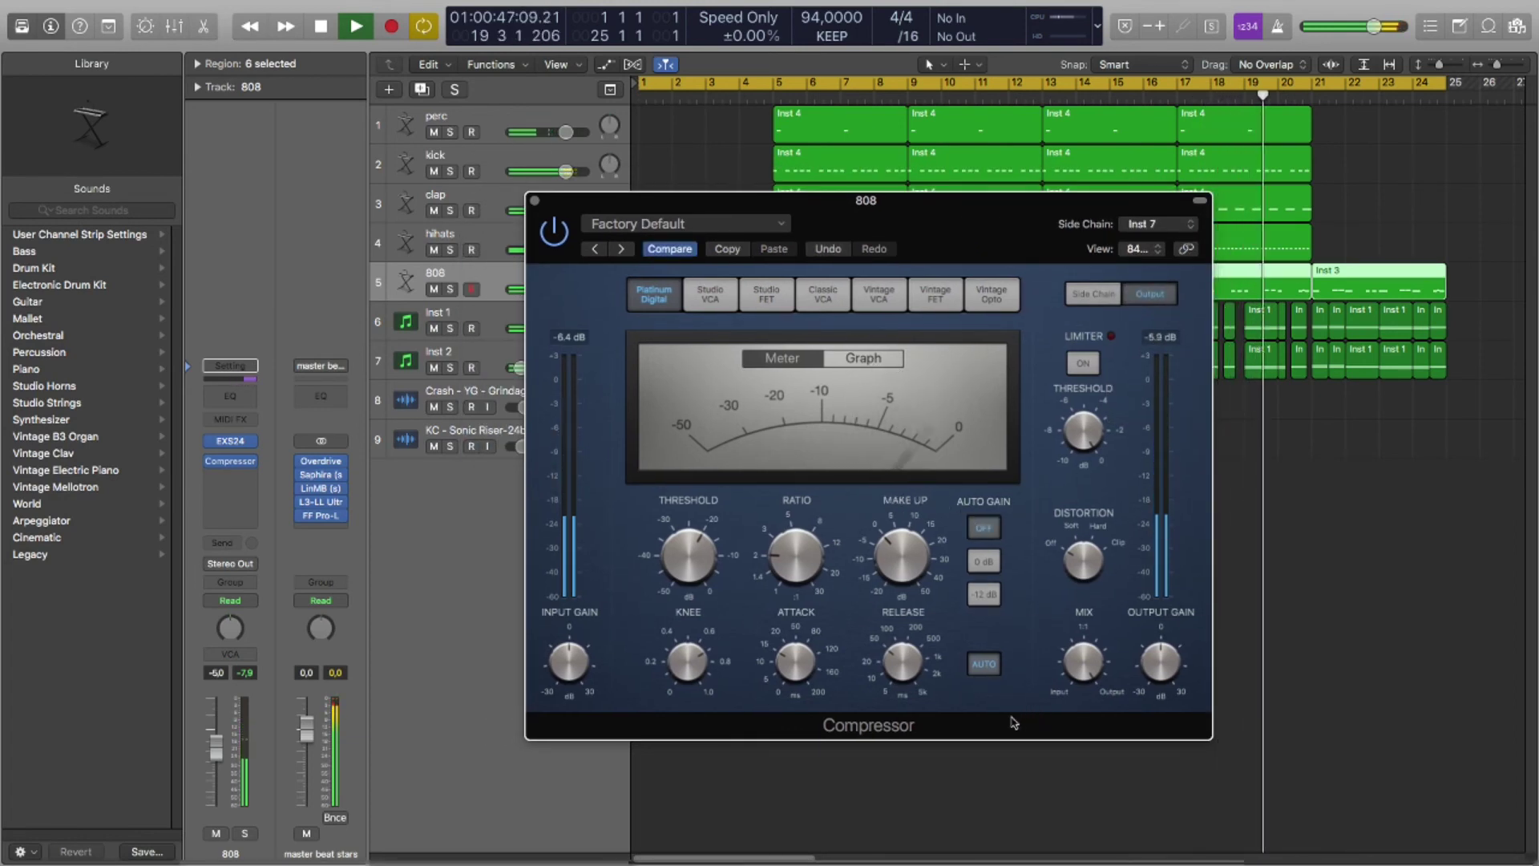
click(987, 668)
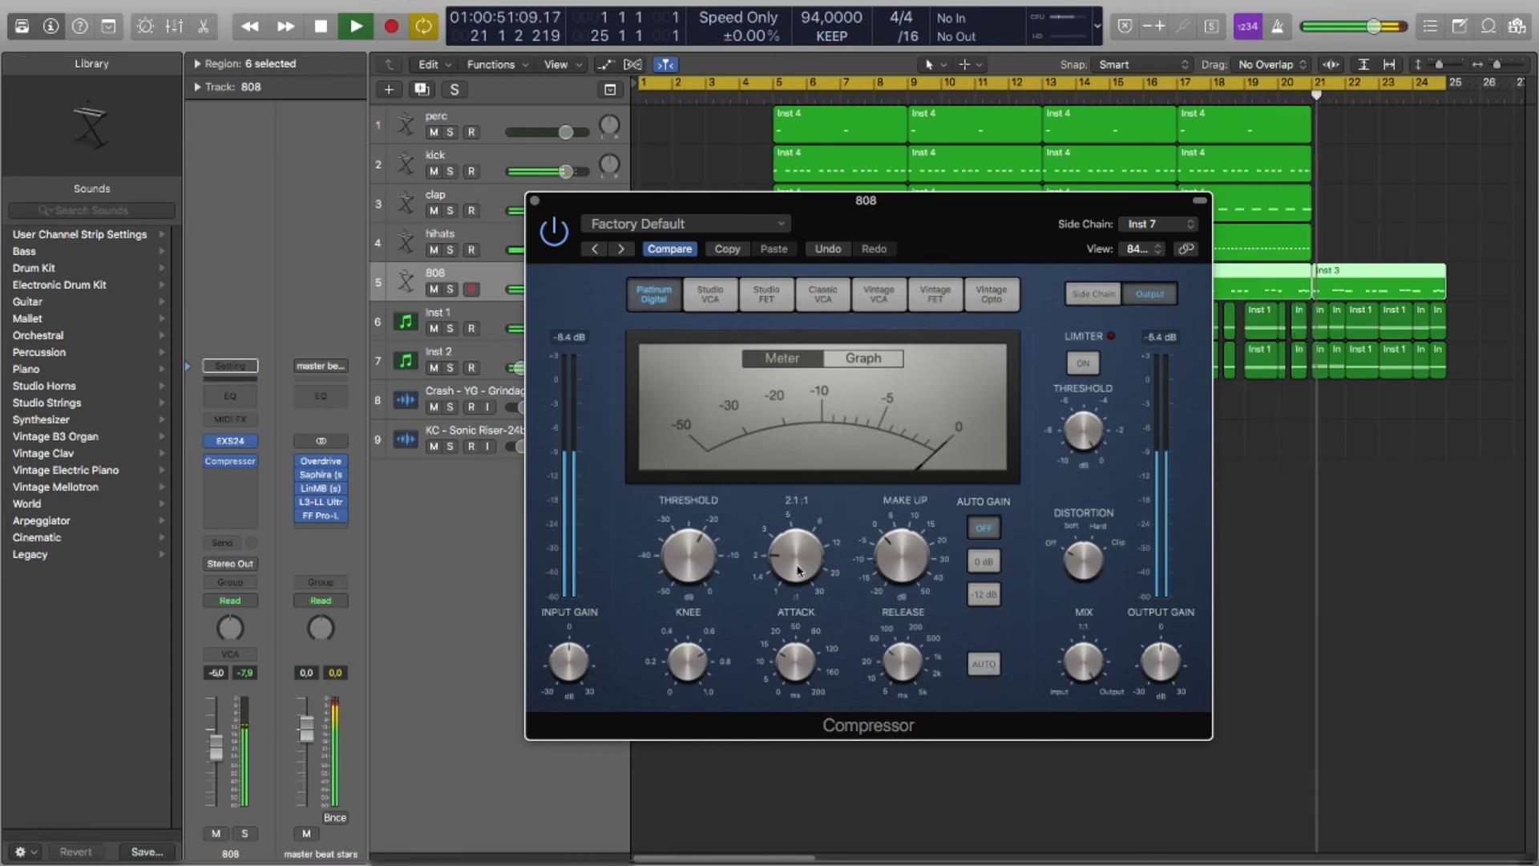
click(863, 357)
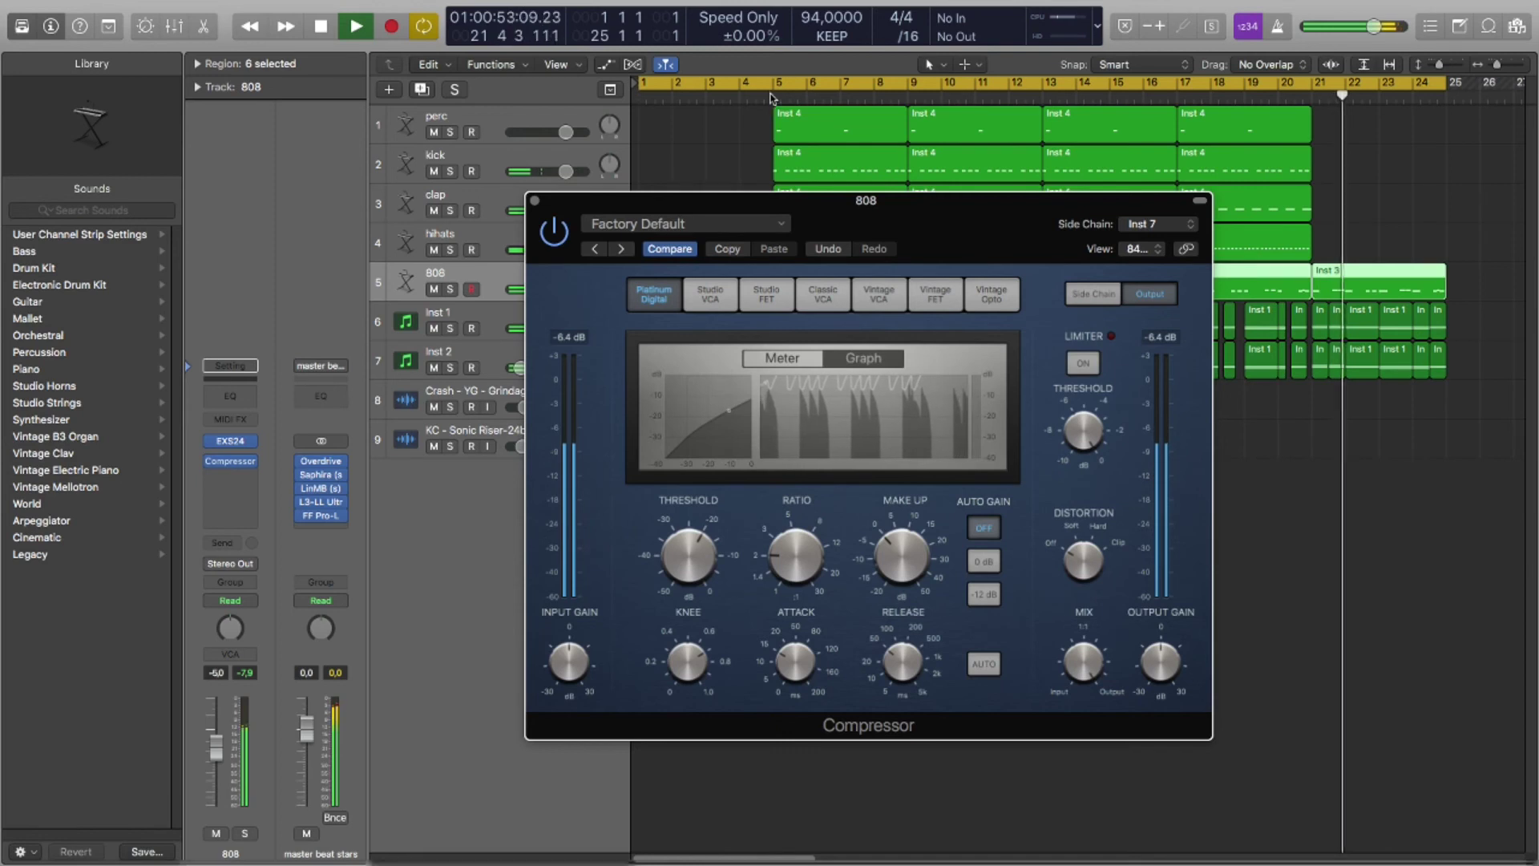
Step: Play from bar 5 and solo the 808 and kick tracks to hear the side-chain compression
click(779, 83)
mouse_move(781, 550)
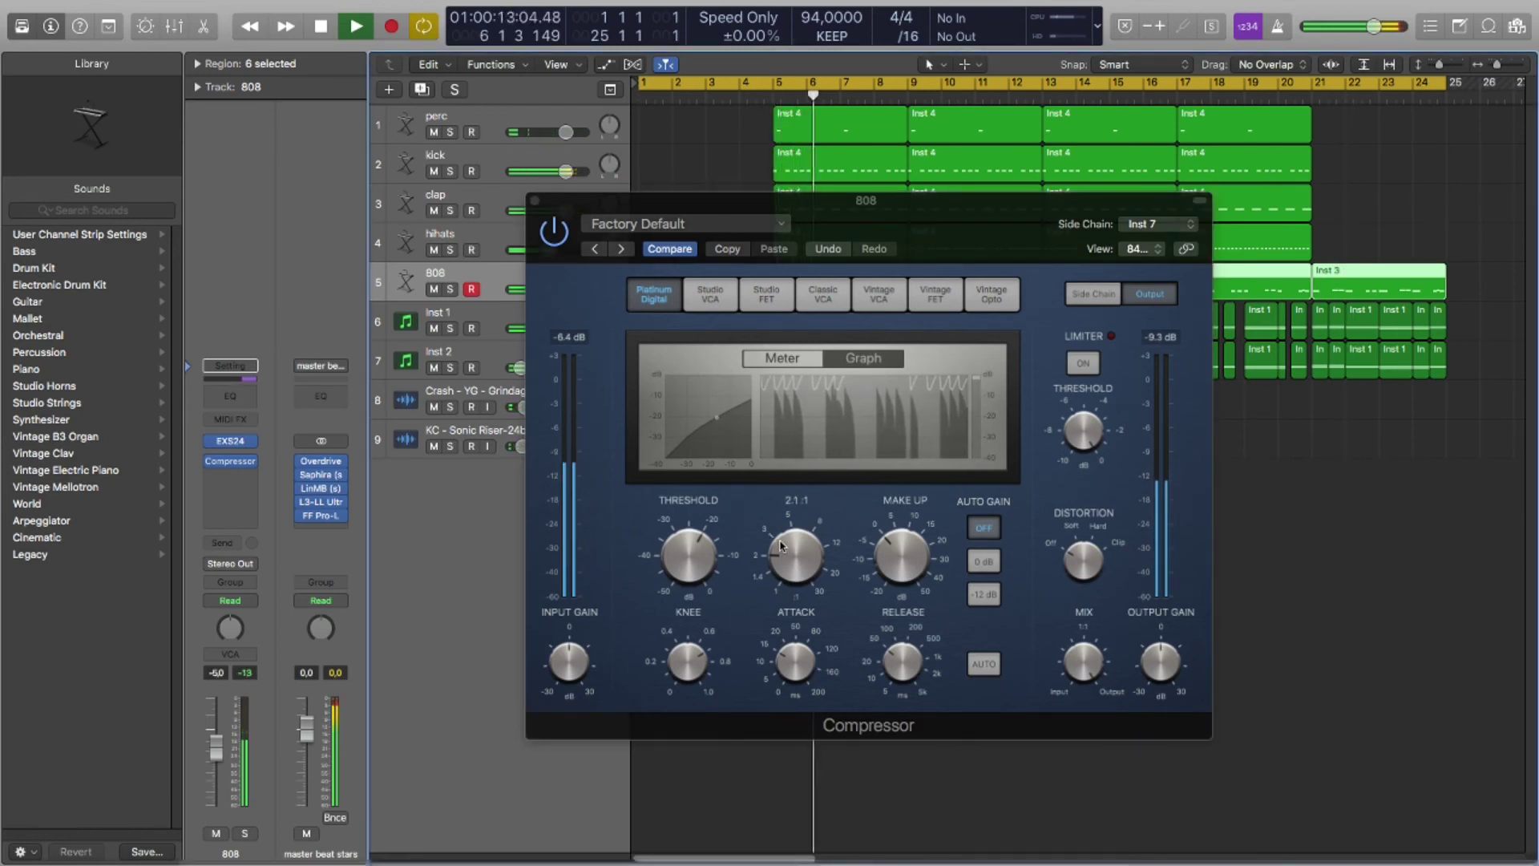
mouse_move(910, 684)
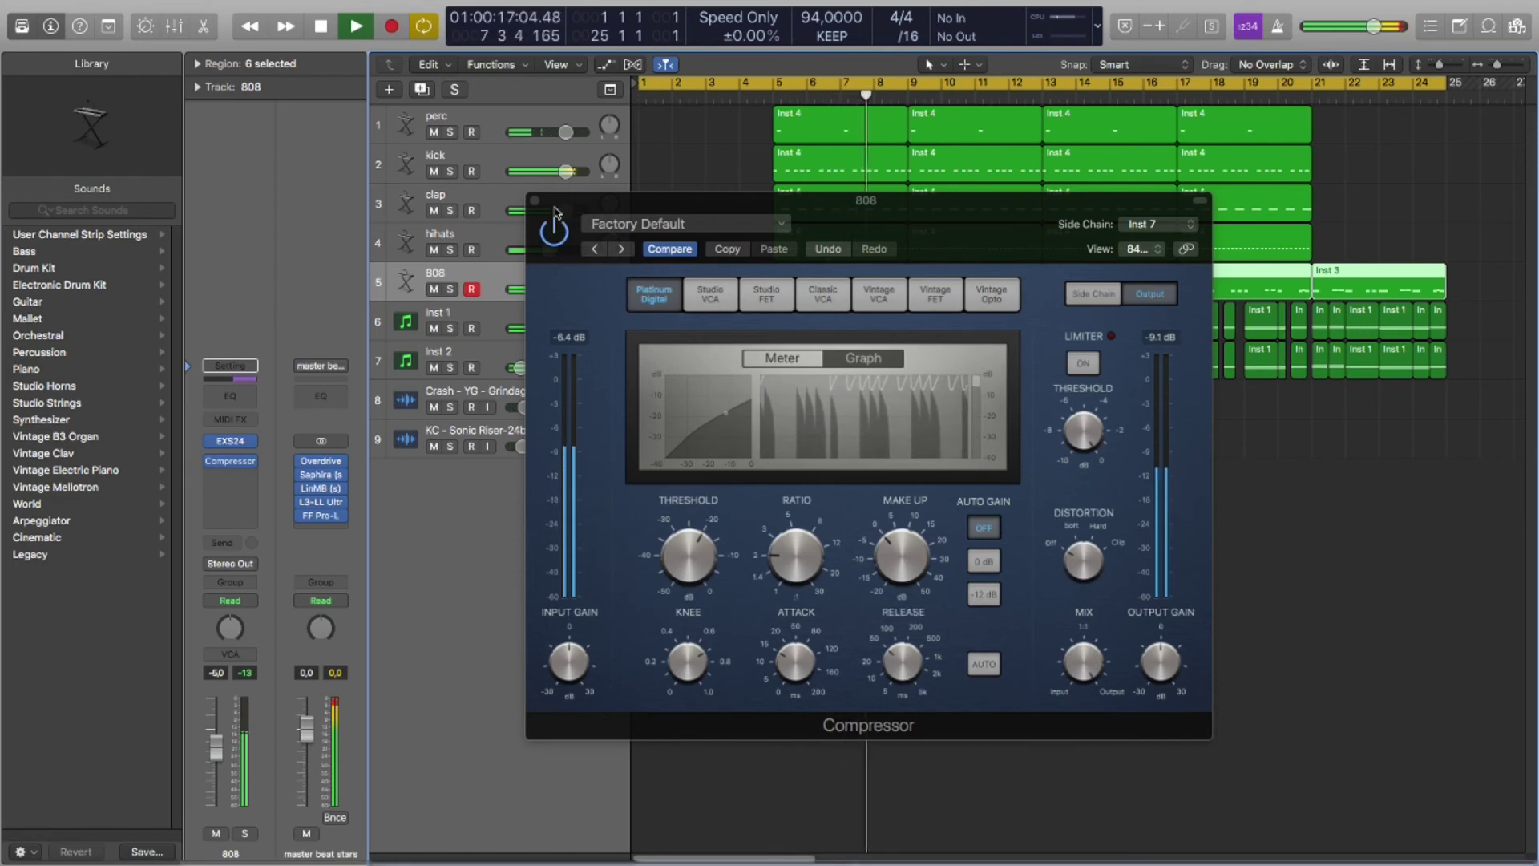
drag(561, 200, 759, 287)
click(451, 289)
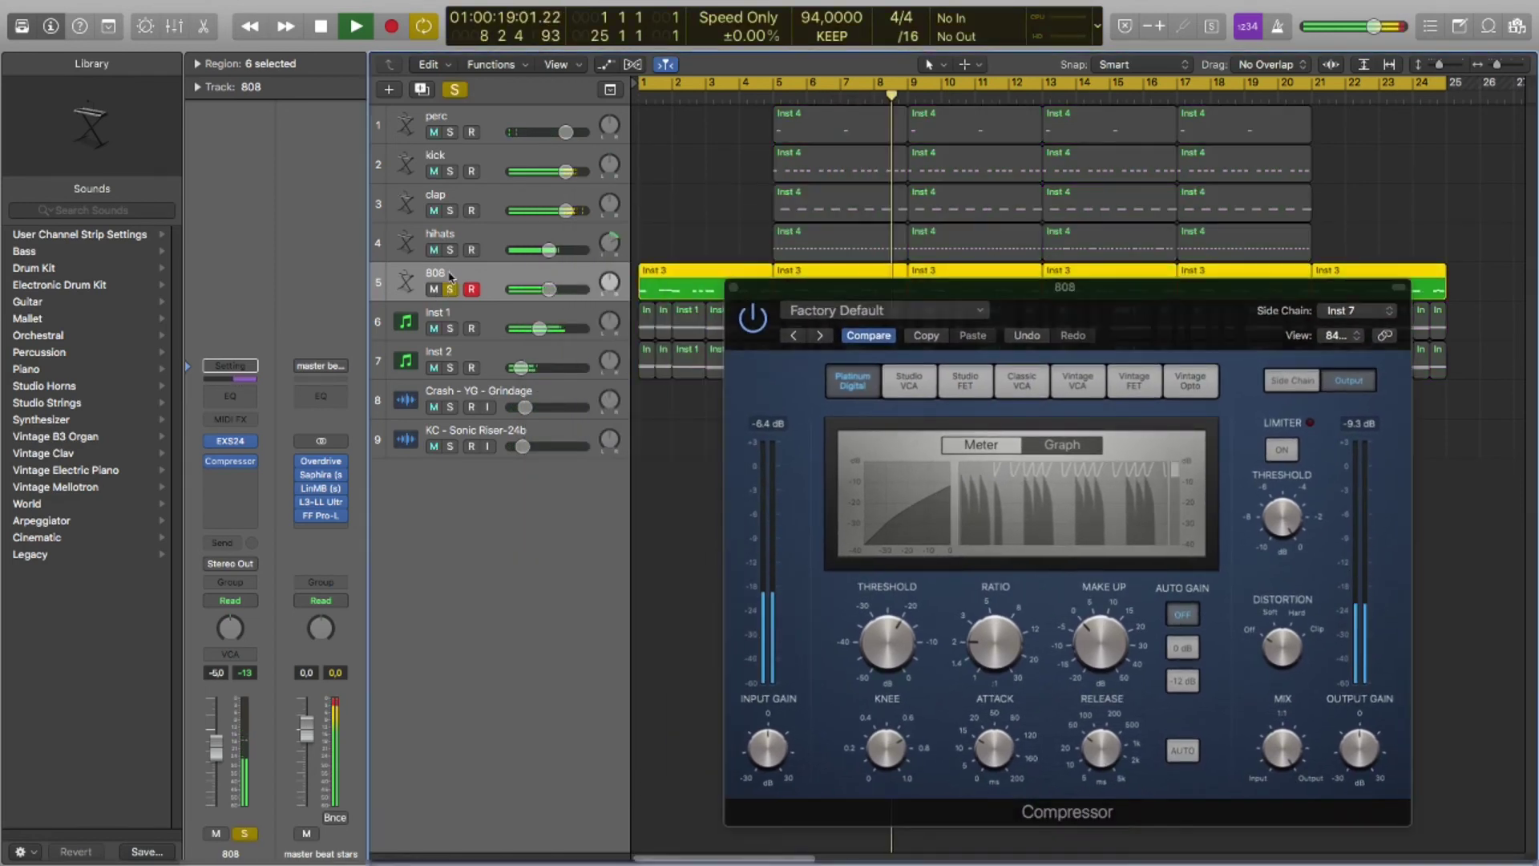
click(451, 172)
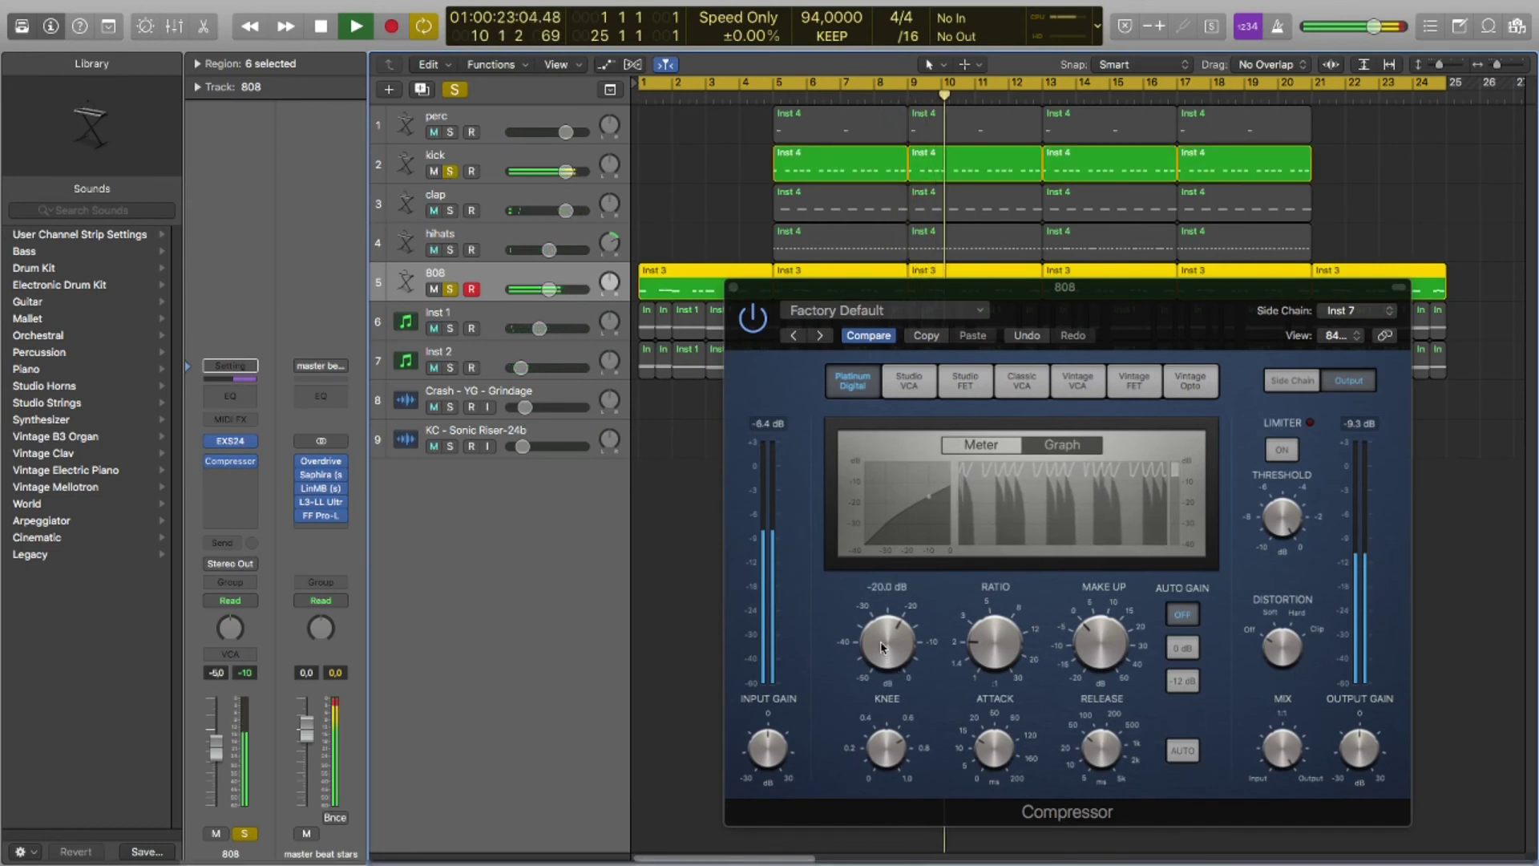
Step: Adjust the 808 compressor's release and raise its threshold to -10 dB
click(987, 746)
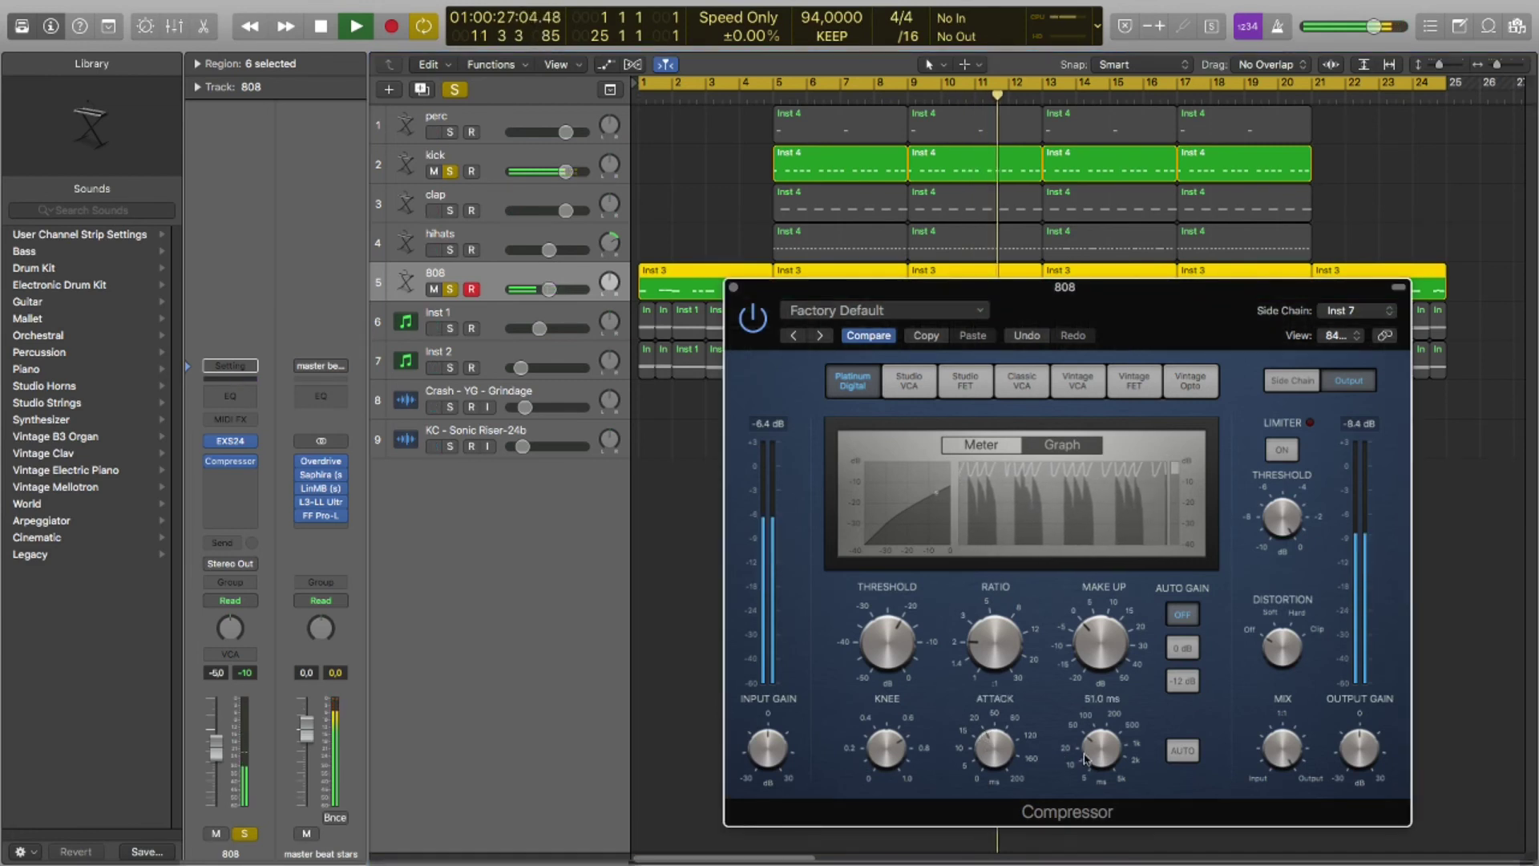
drag(1099, 746, 1096, 767)
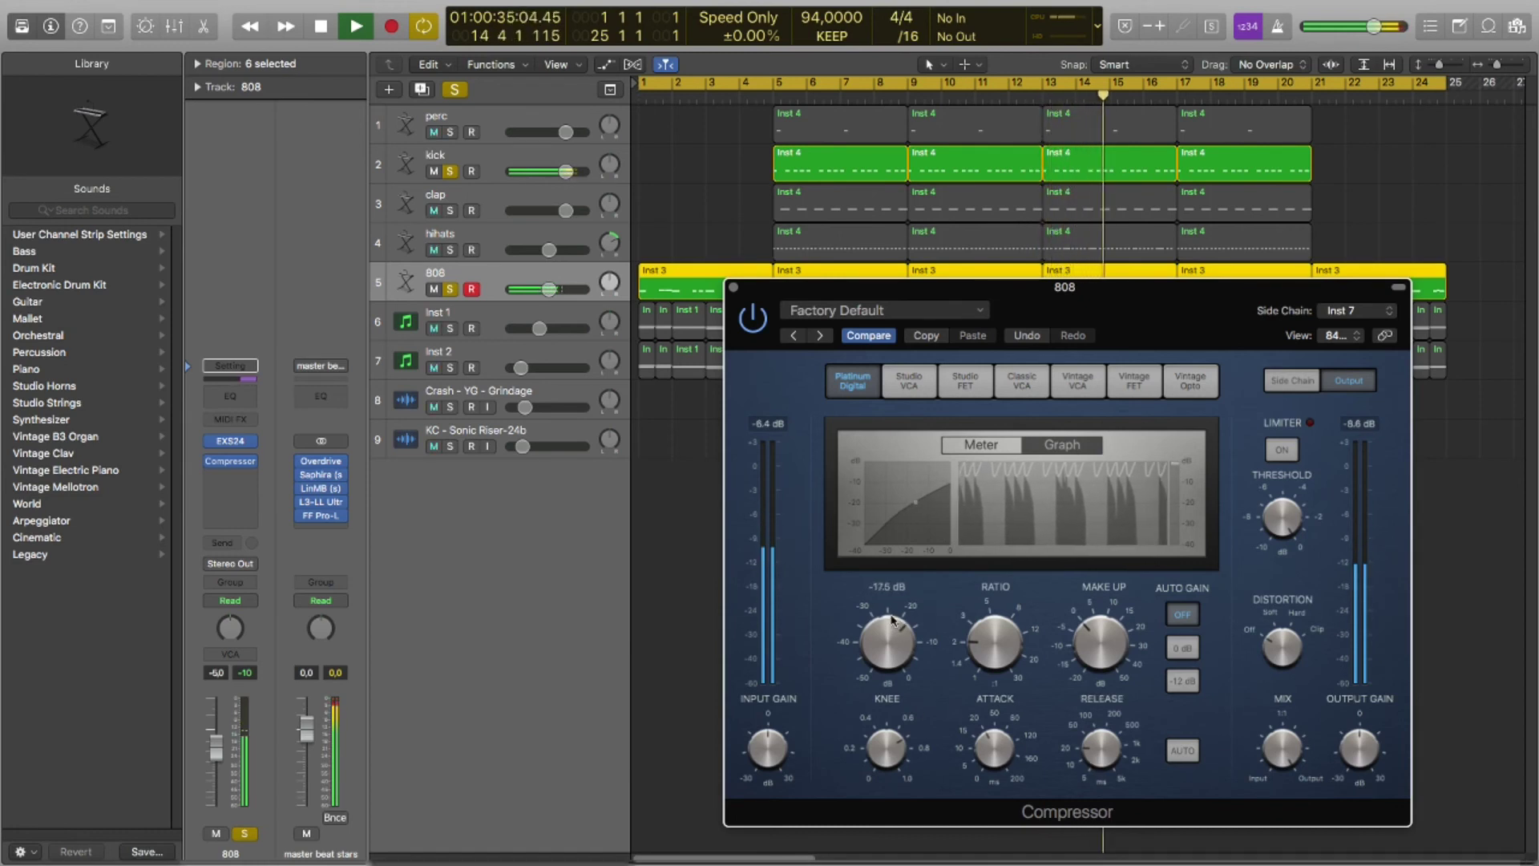
mouse_move(891, 611)
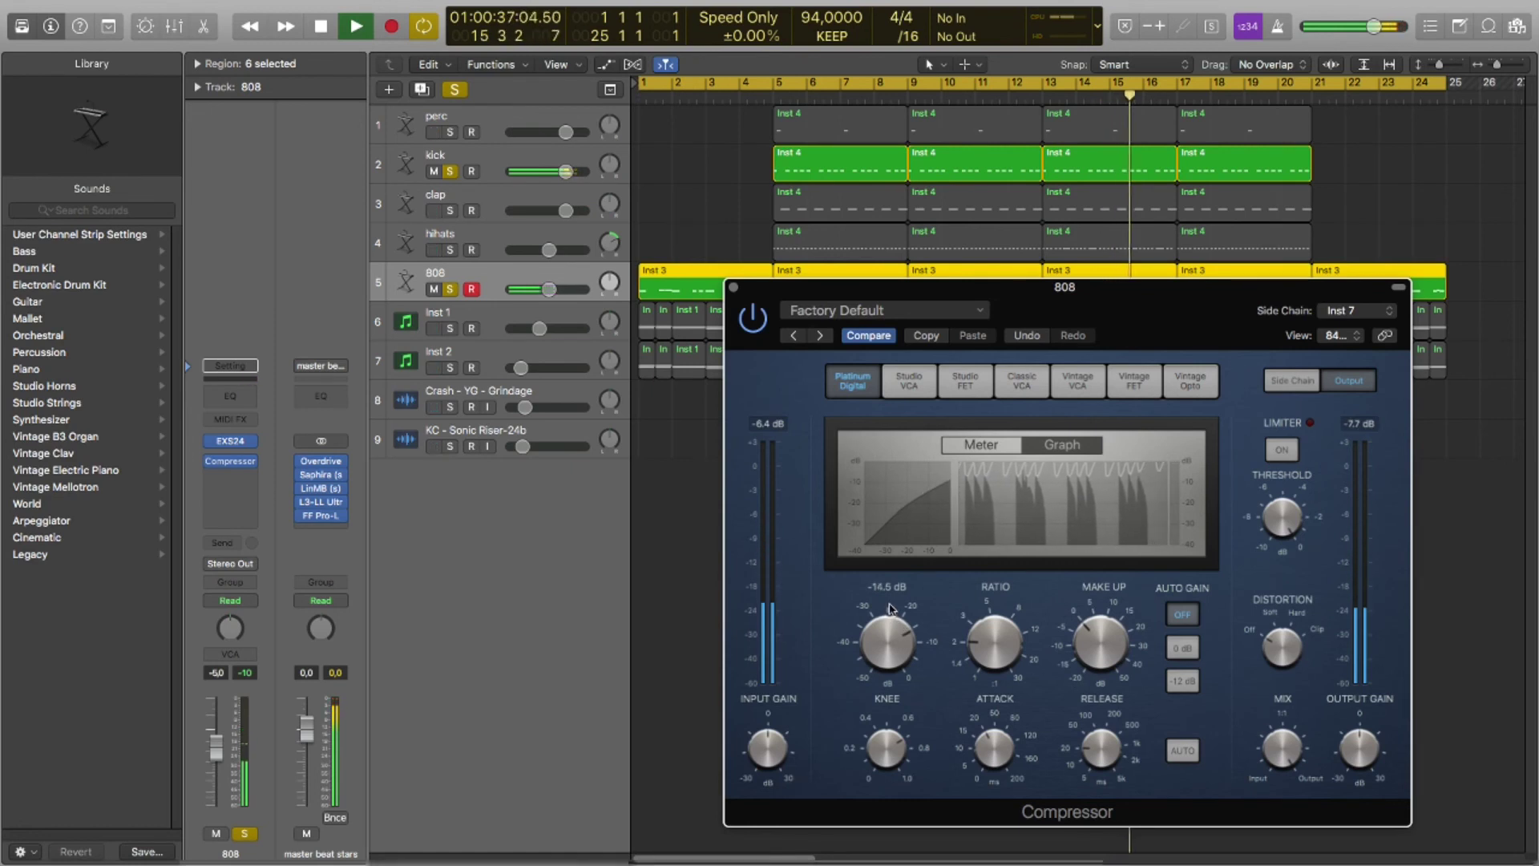
drag(889, 633, 888, 622)
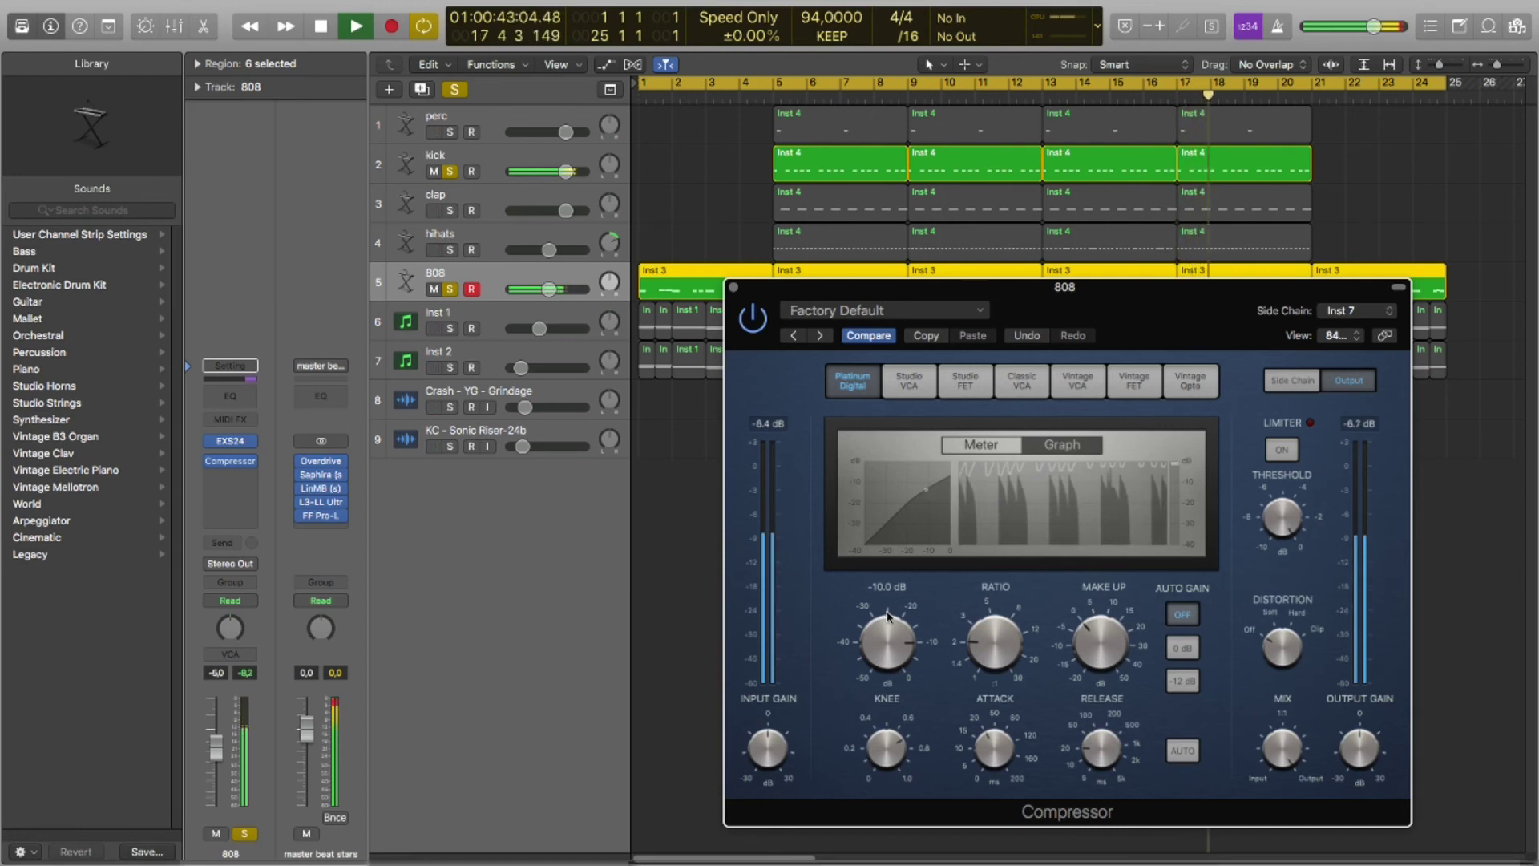
Step: Set the 808 compressor's knee to 0.2 and raise its threshold further, replaying from bar 5 to check the result
mouse_move(891, 751)
drag(891, 751, 888, 795)
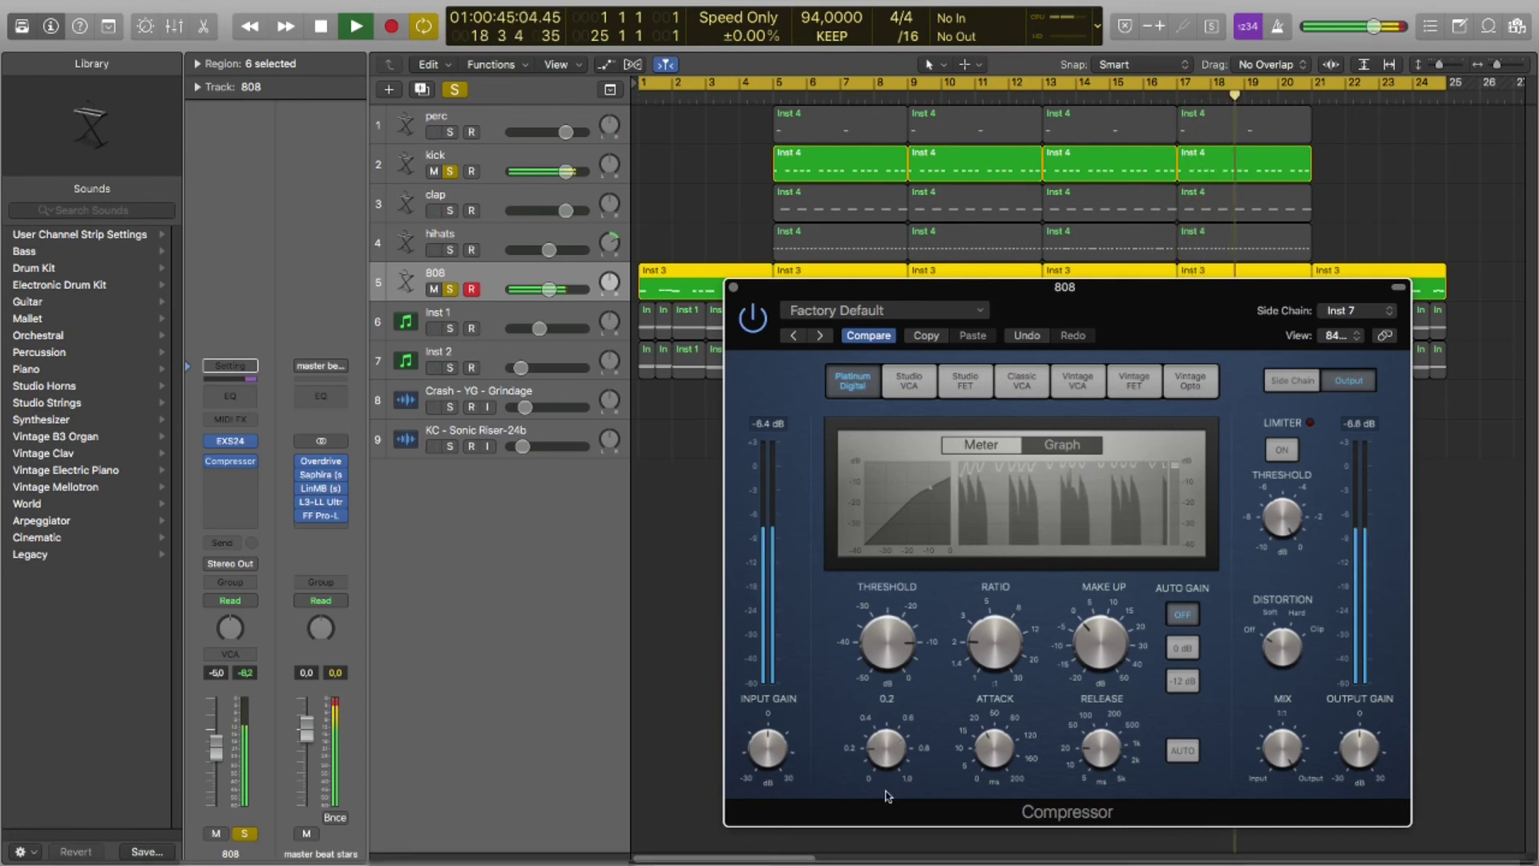
drag(885, 648, 883, 633)
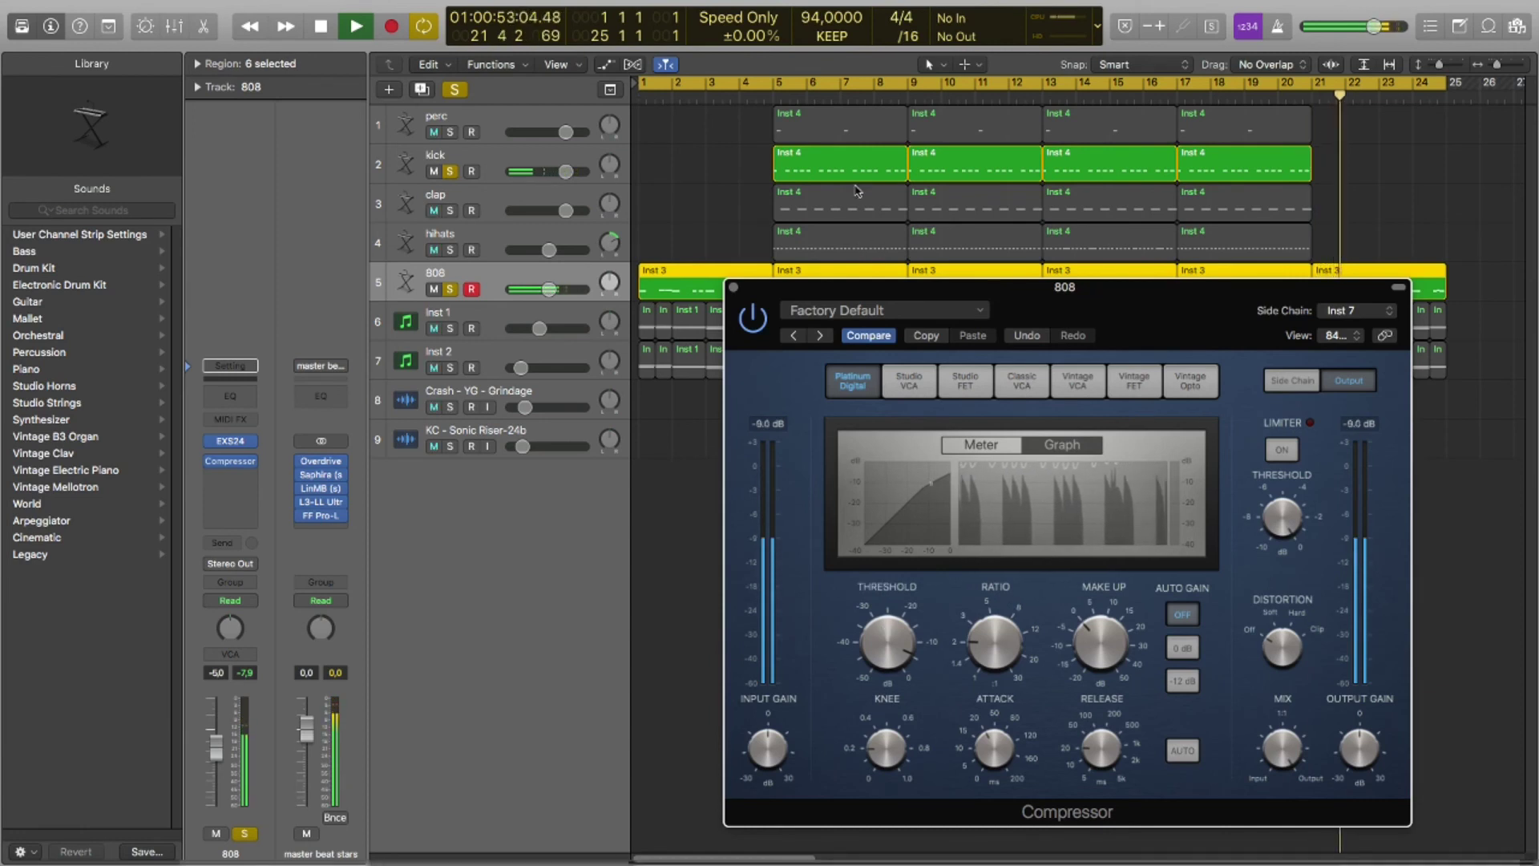
click(770, 99)
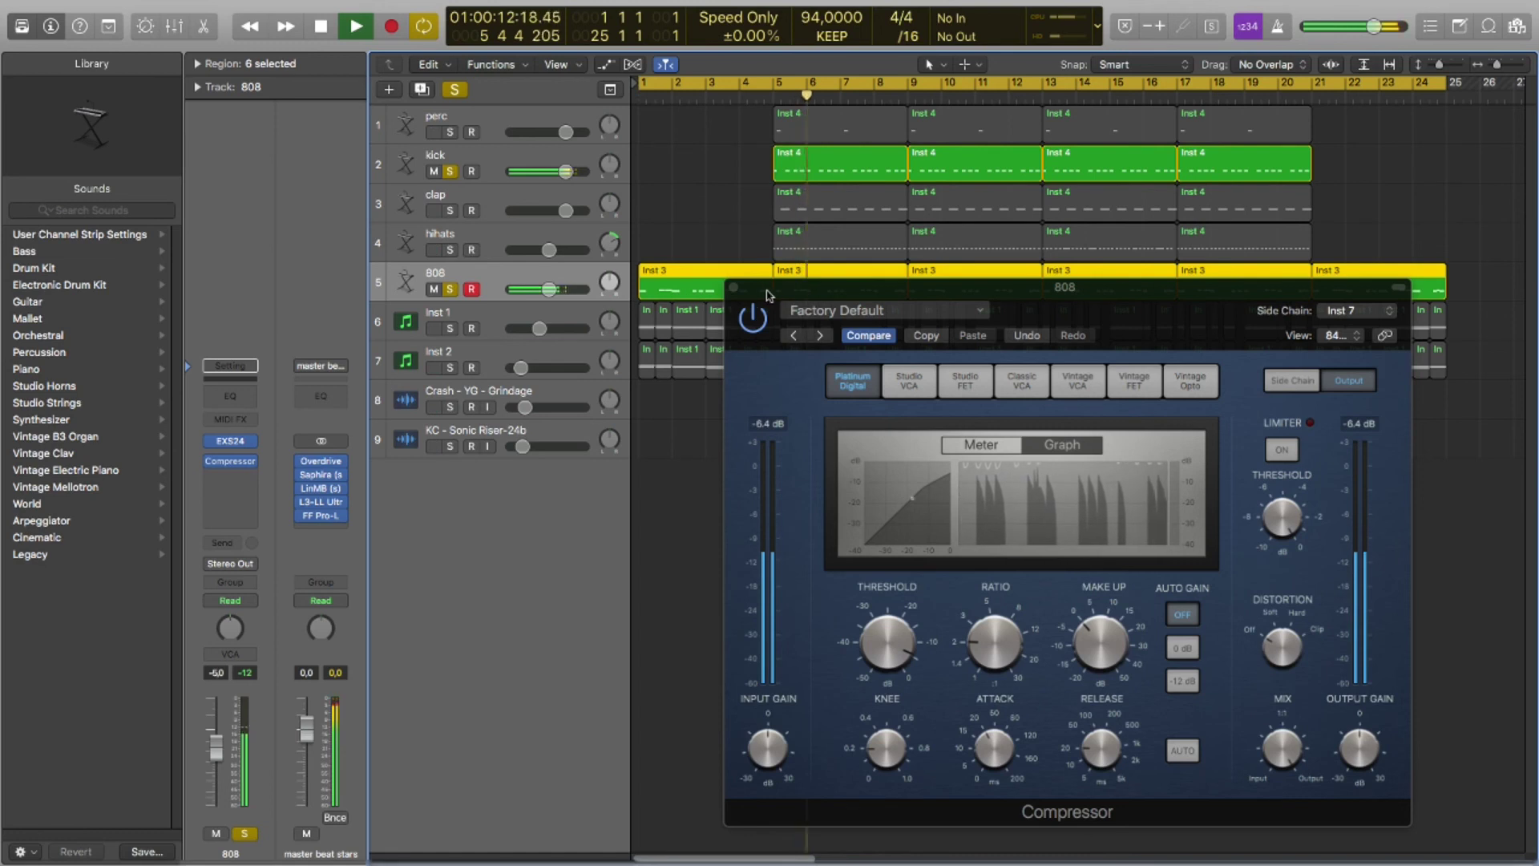
click(734, 287)
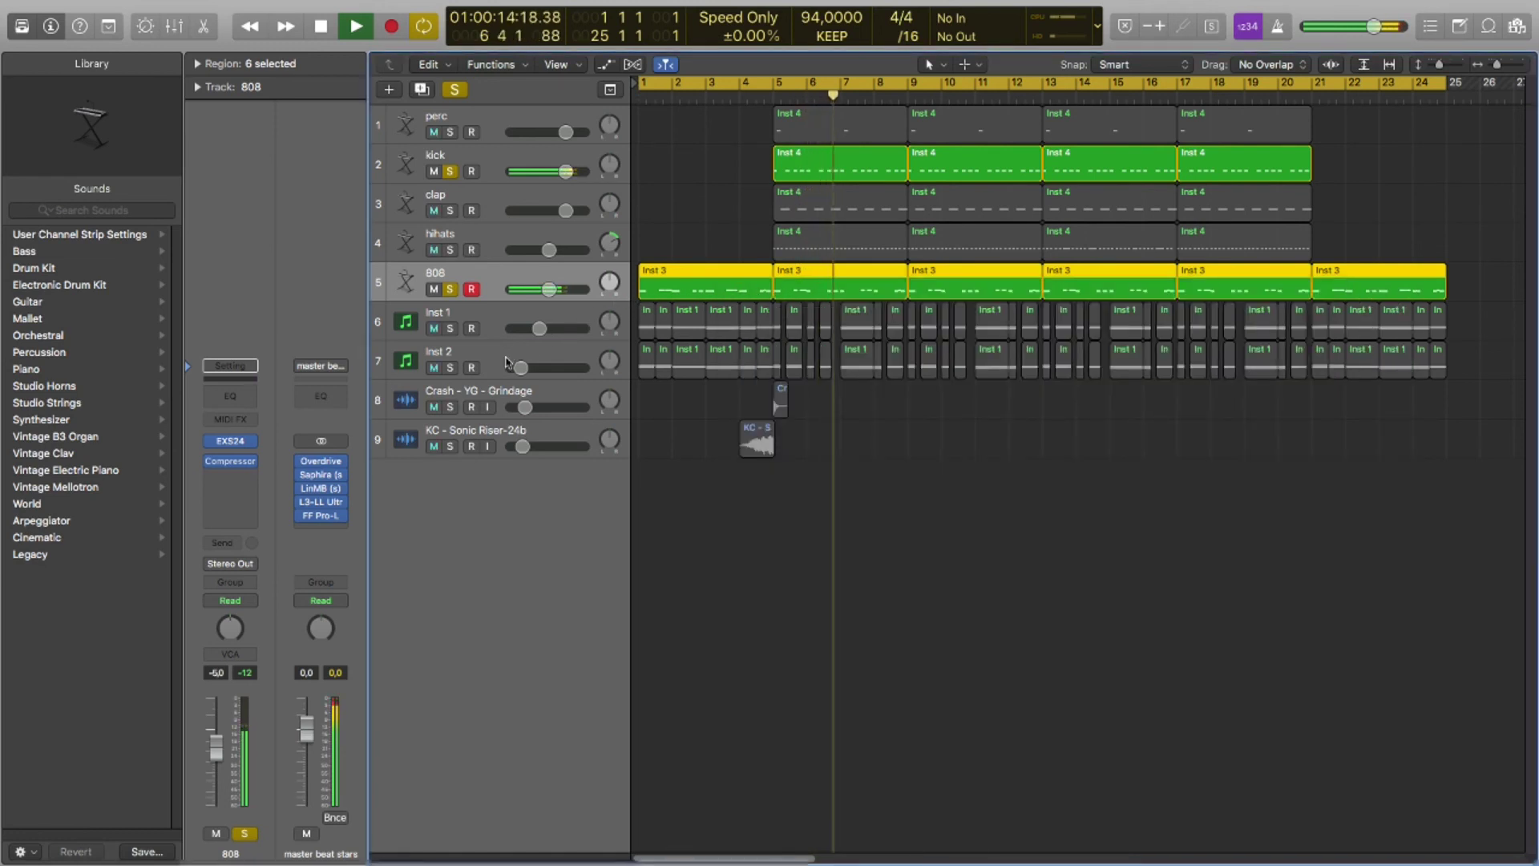
Step: Solo the Inst 2 track alongside the kick and 808 to hear them together, and clear all solos
click(435, 368)
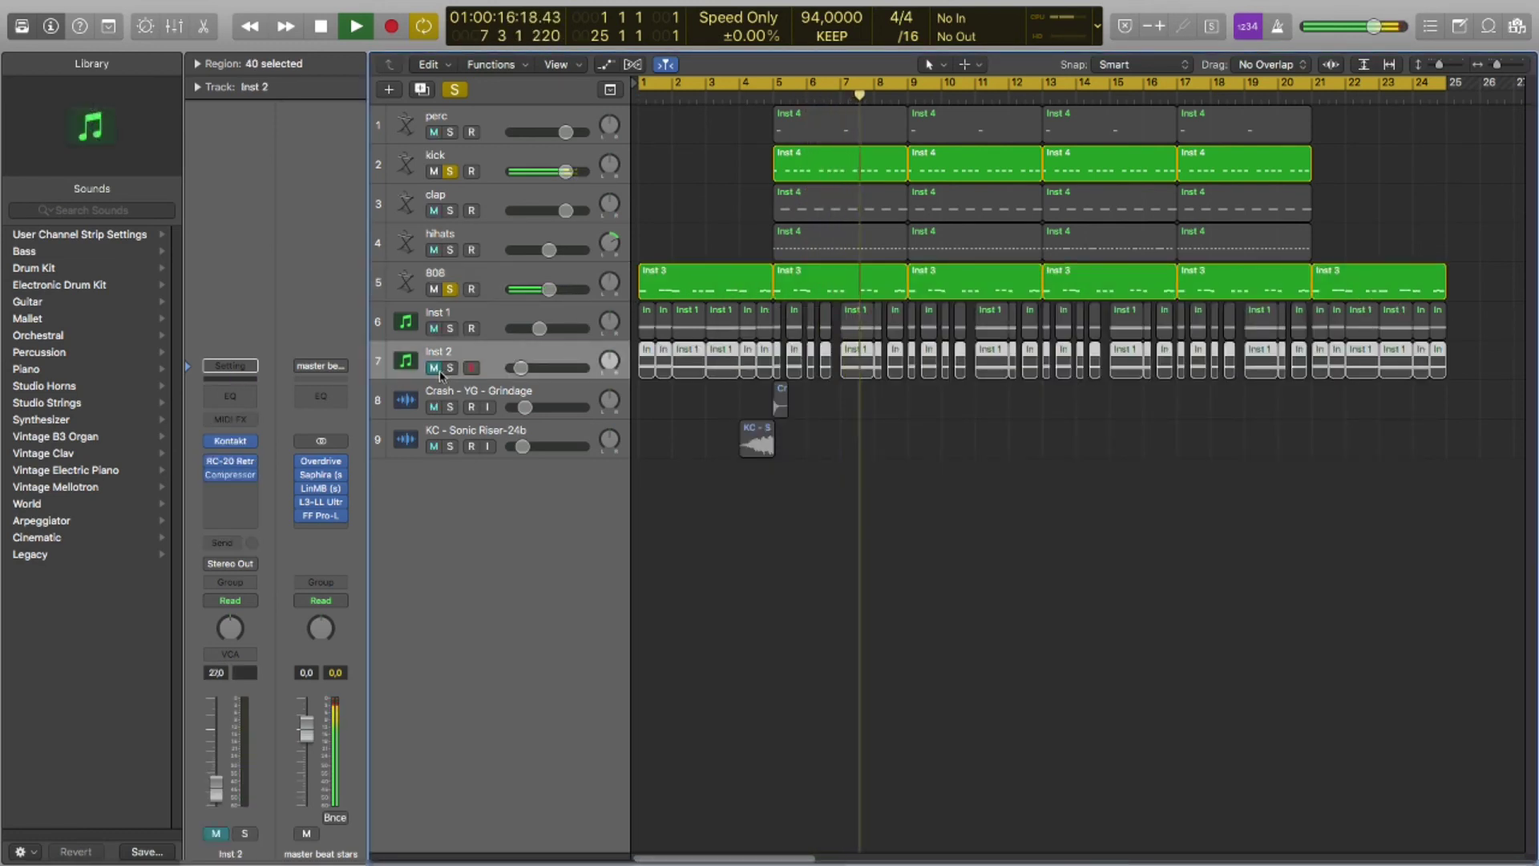
click(434, 368)
click(450, 368)
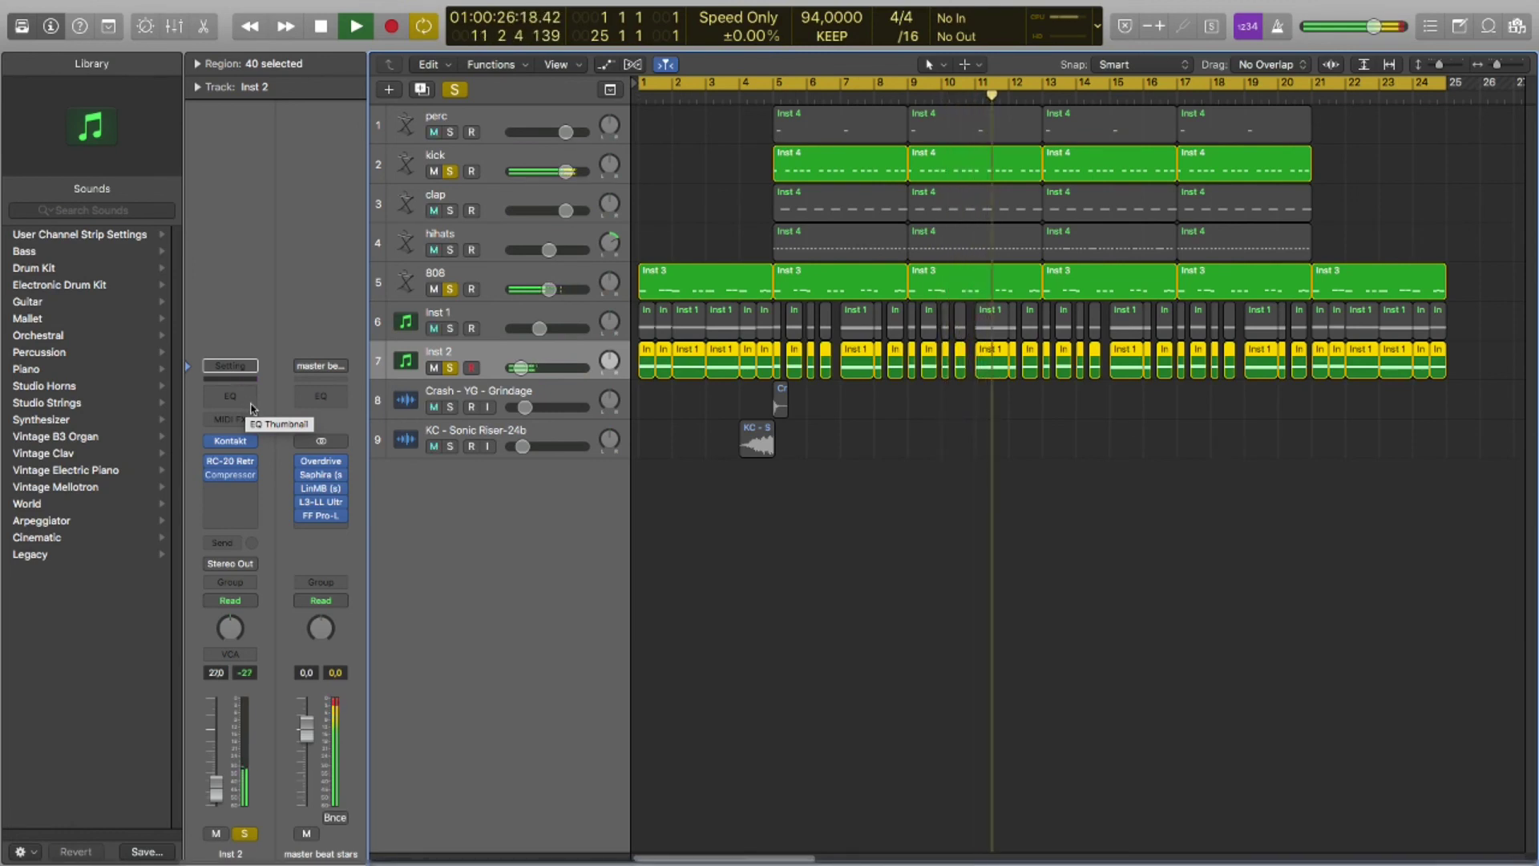
click(455, 89)
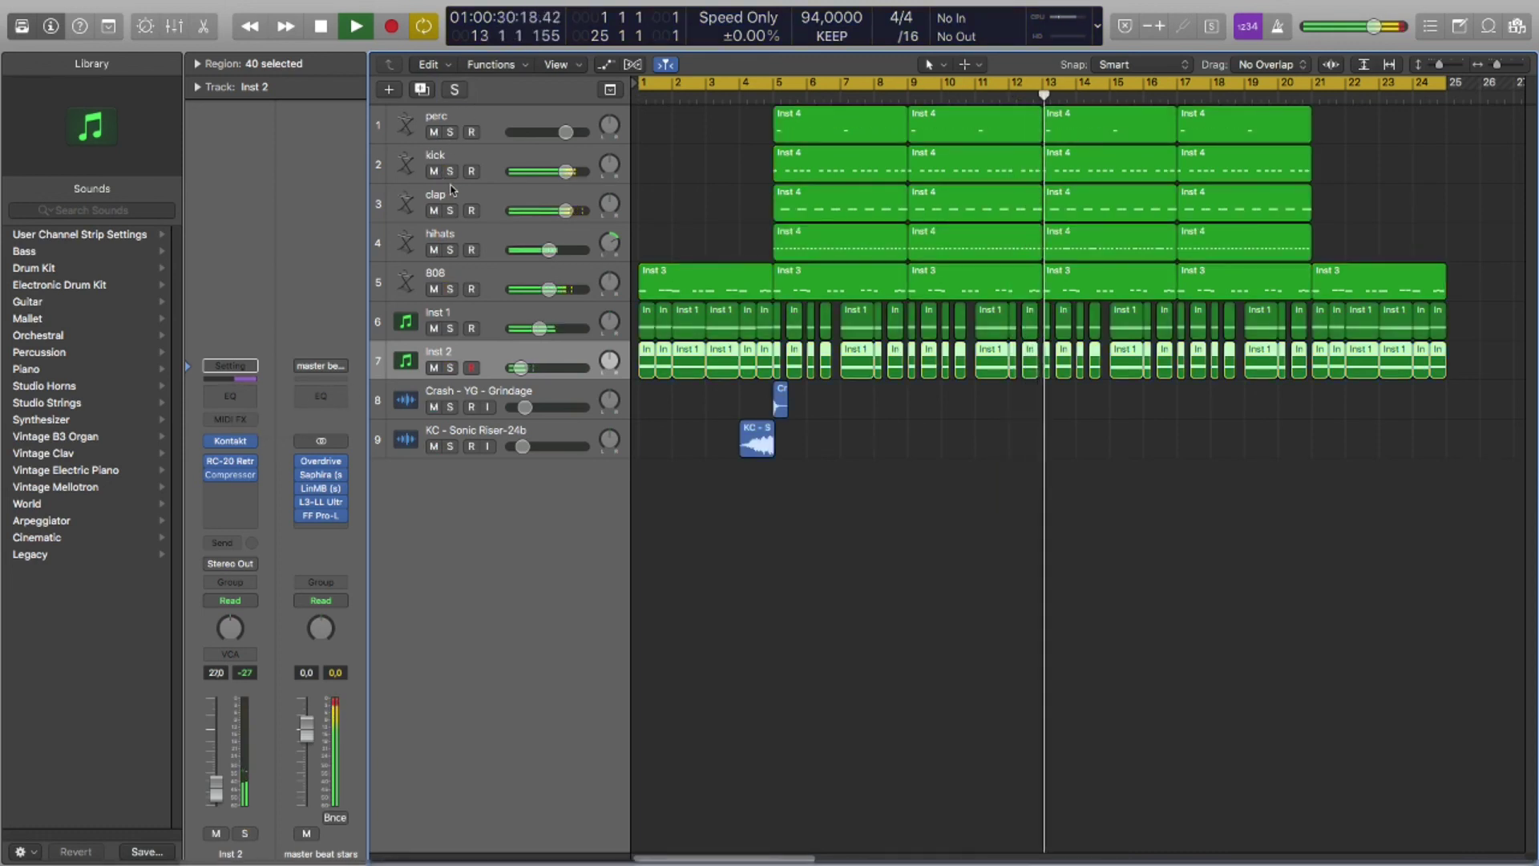